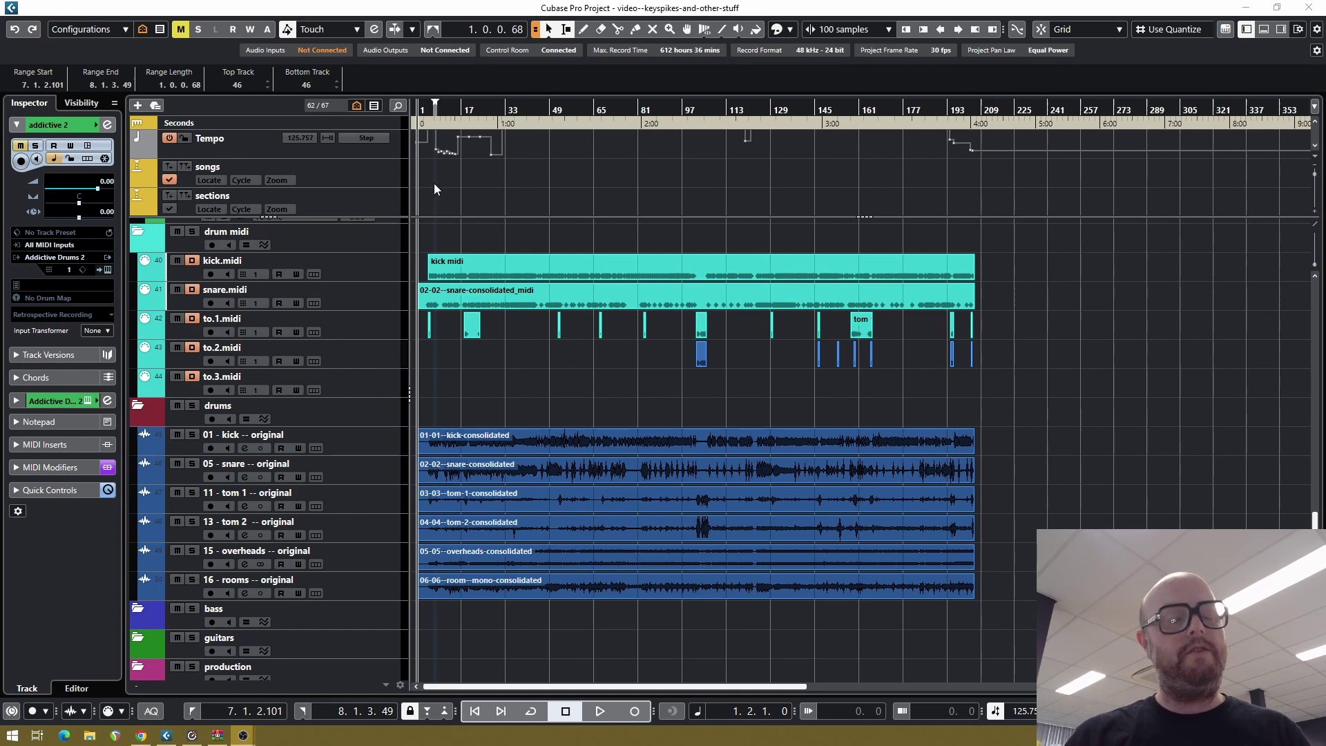
Audition the drums from around bar 4, zooming out to show bars 1–43, stopping near bar 19
left_click(433, 113)
key("h")
key("h")
key("h")
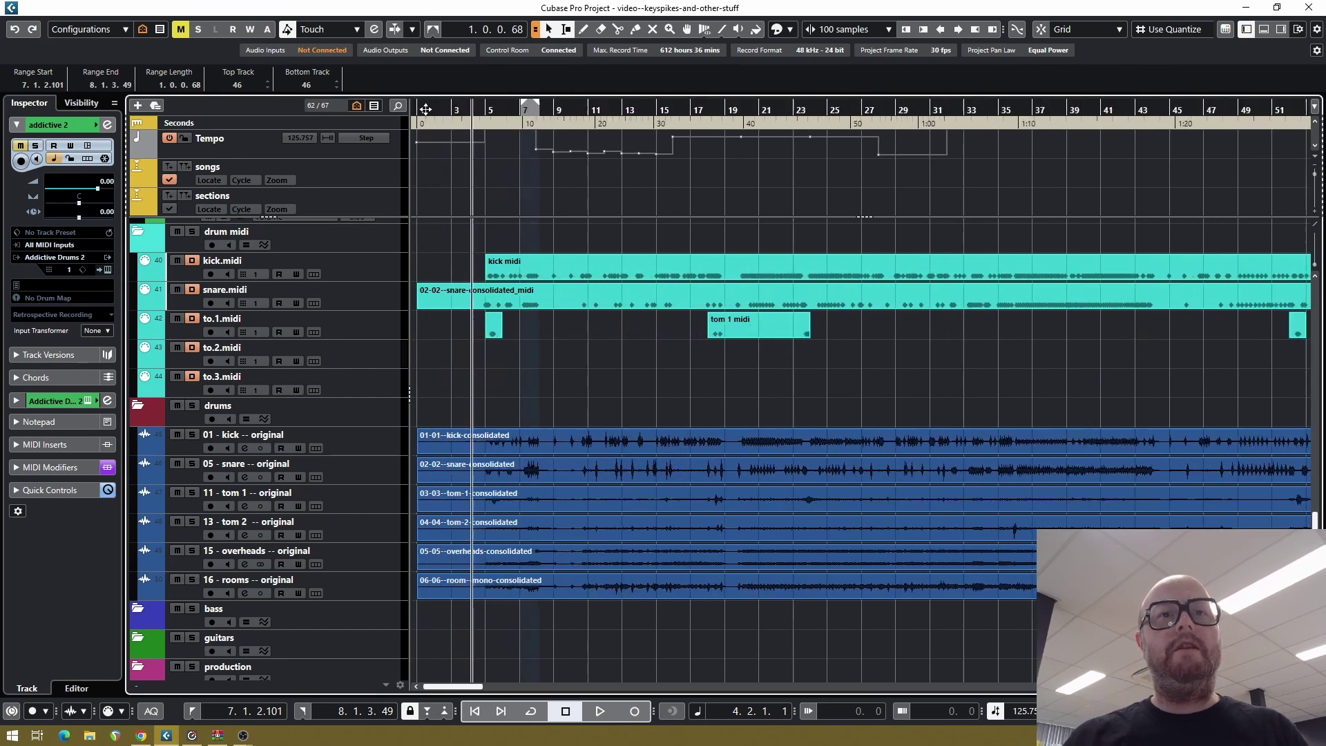
key("h")
key("h")
key("space")
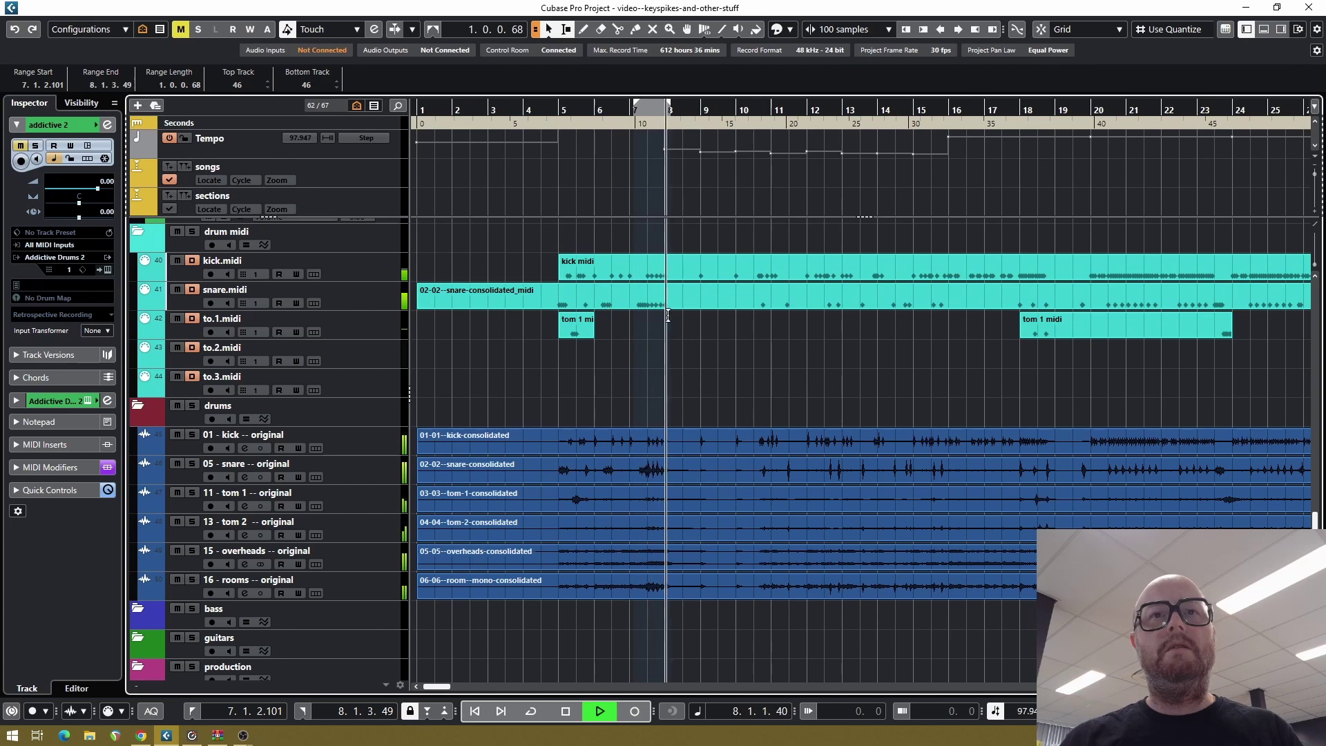
key("g")
key("g")
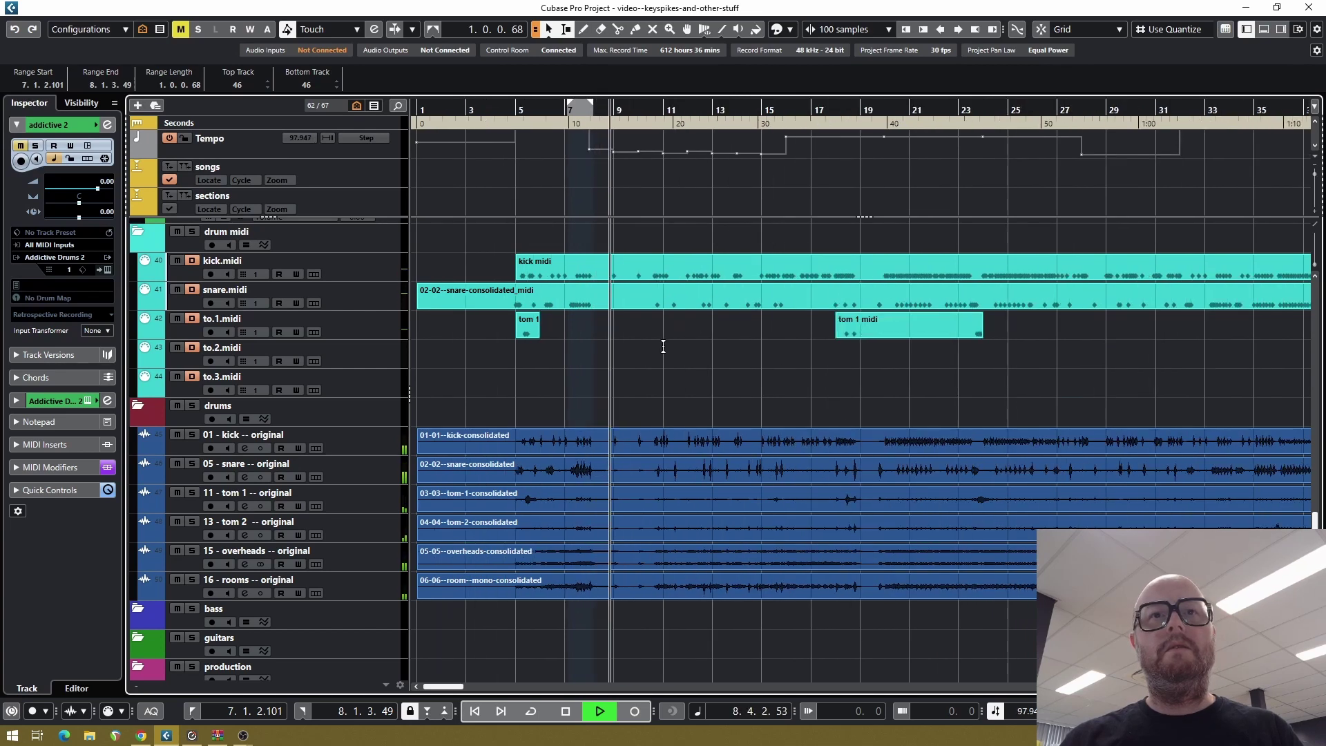
key("g")
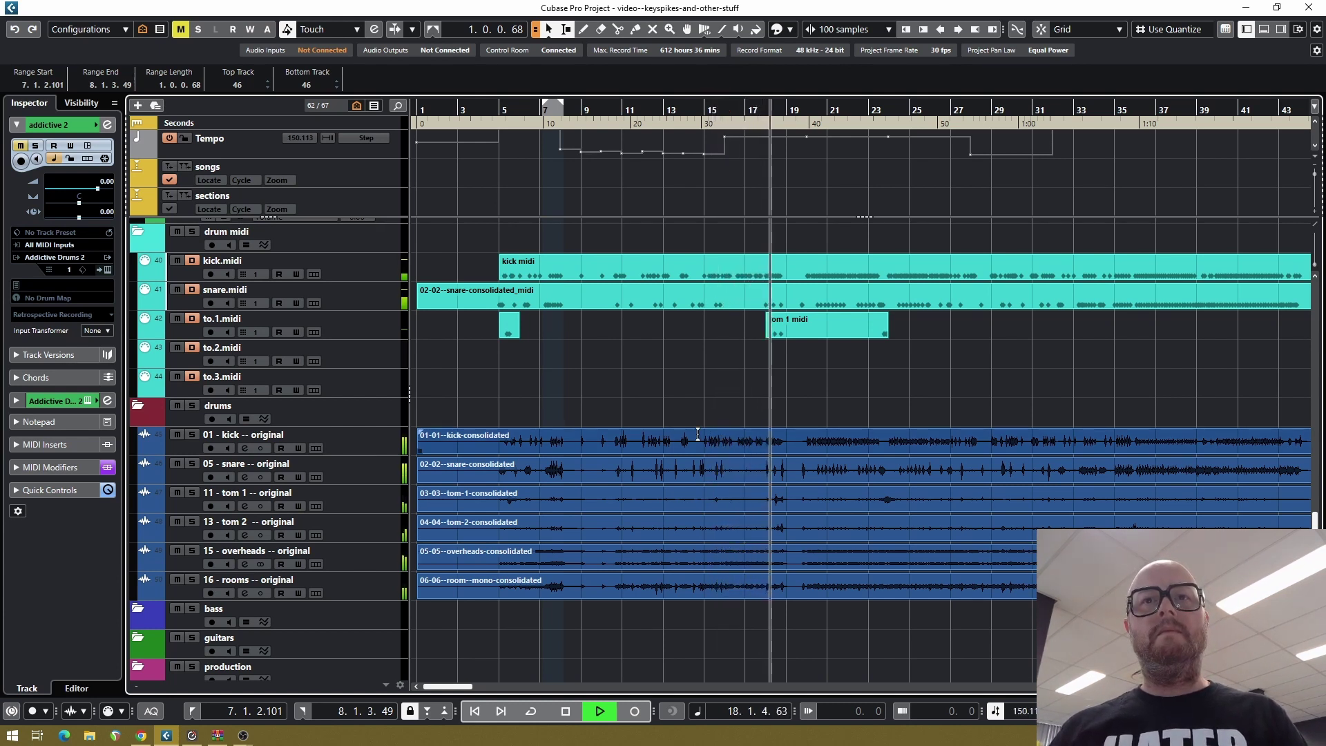
key("space")
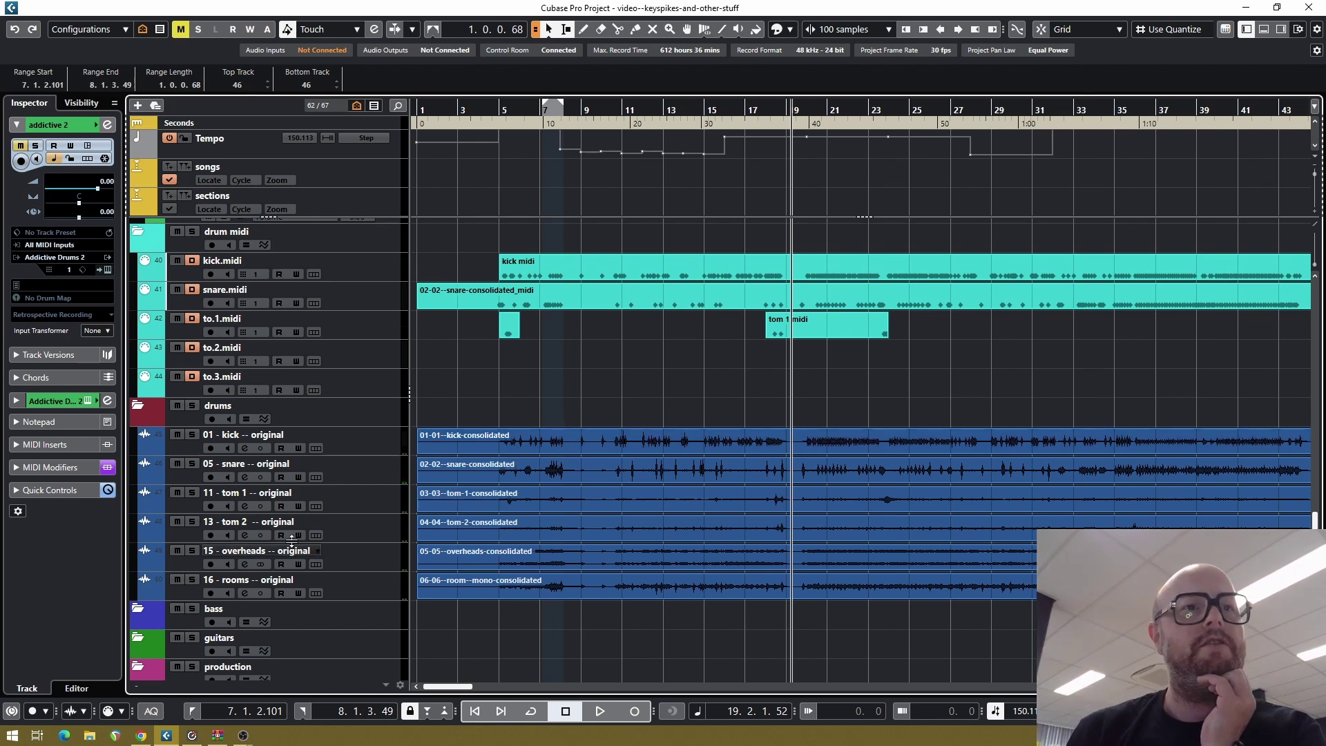
Solo 01 - kick with 16 - rooms and audition them from around bars 14–15
left_click(192, 434)
left_click(192, 580)
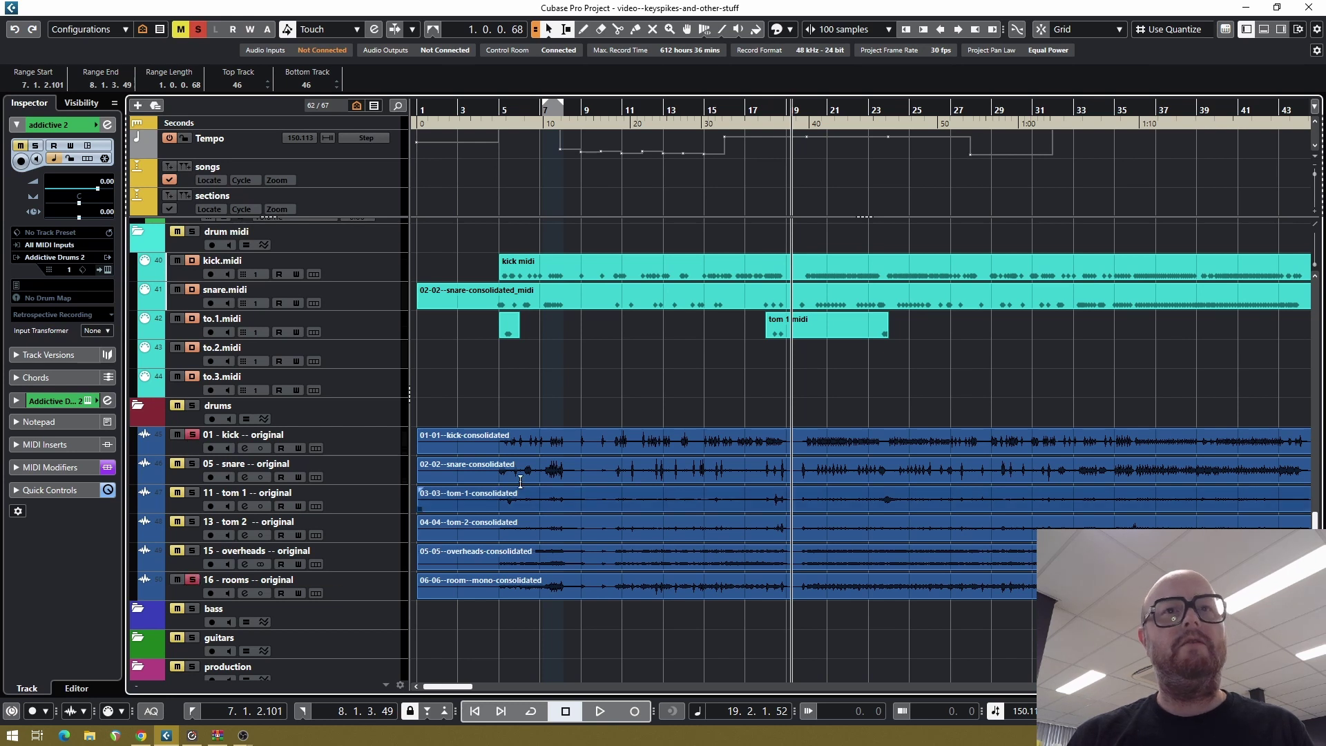
left_click(701, 420)
key("space")
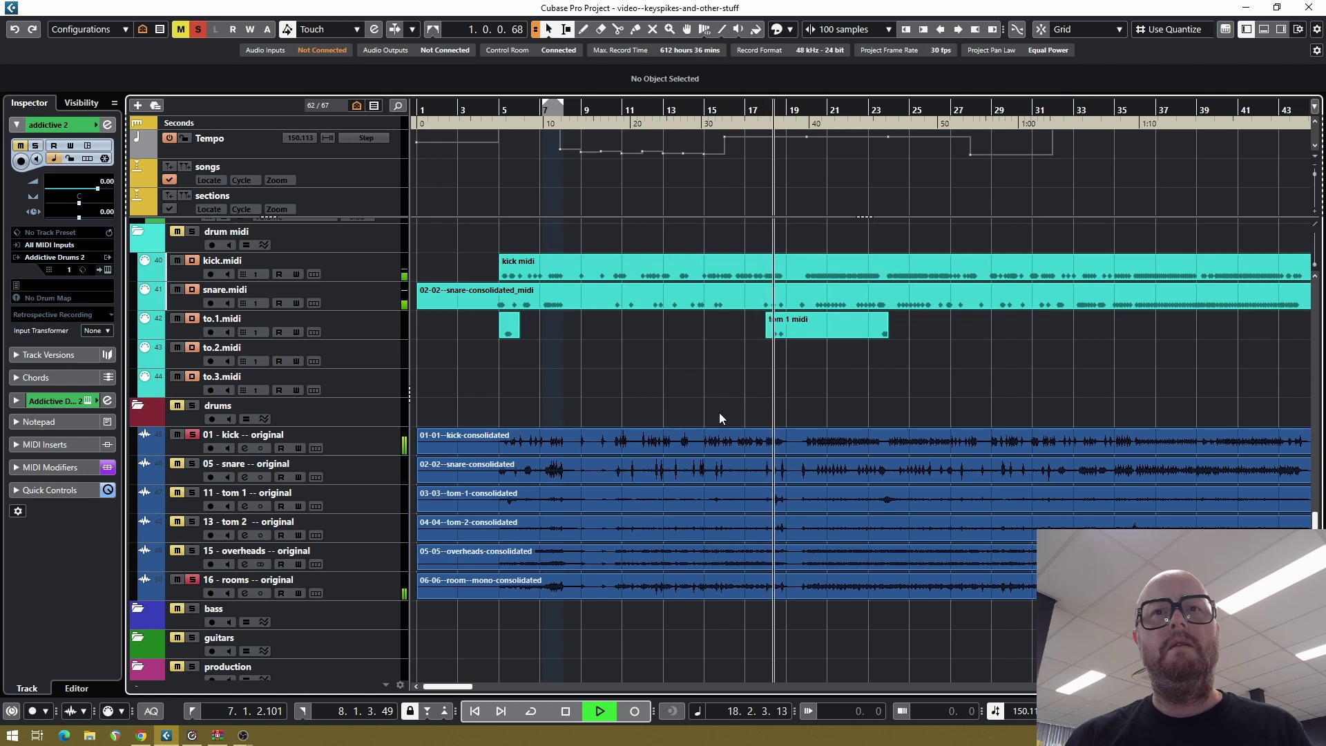
key("space")
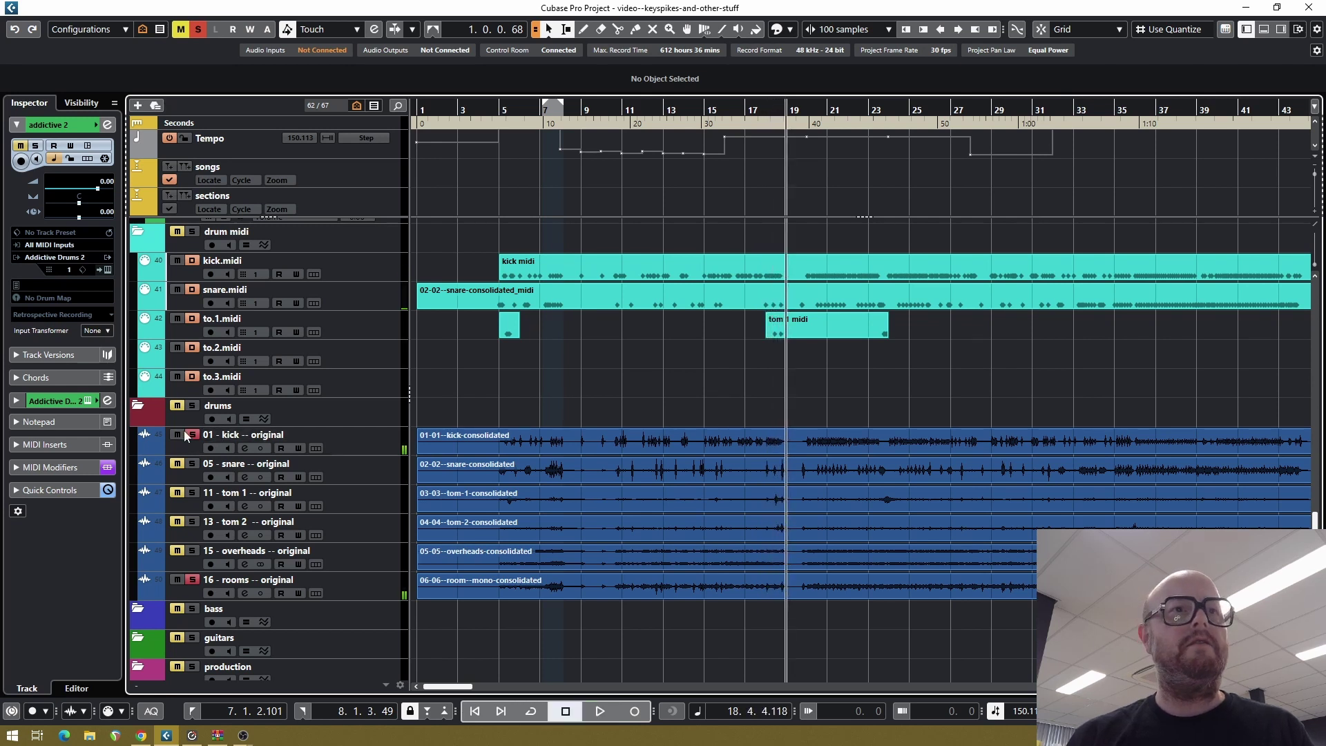
left_click(699, 420)
key("space")
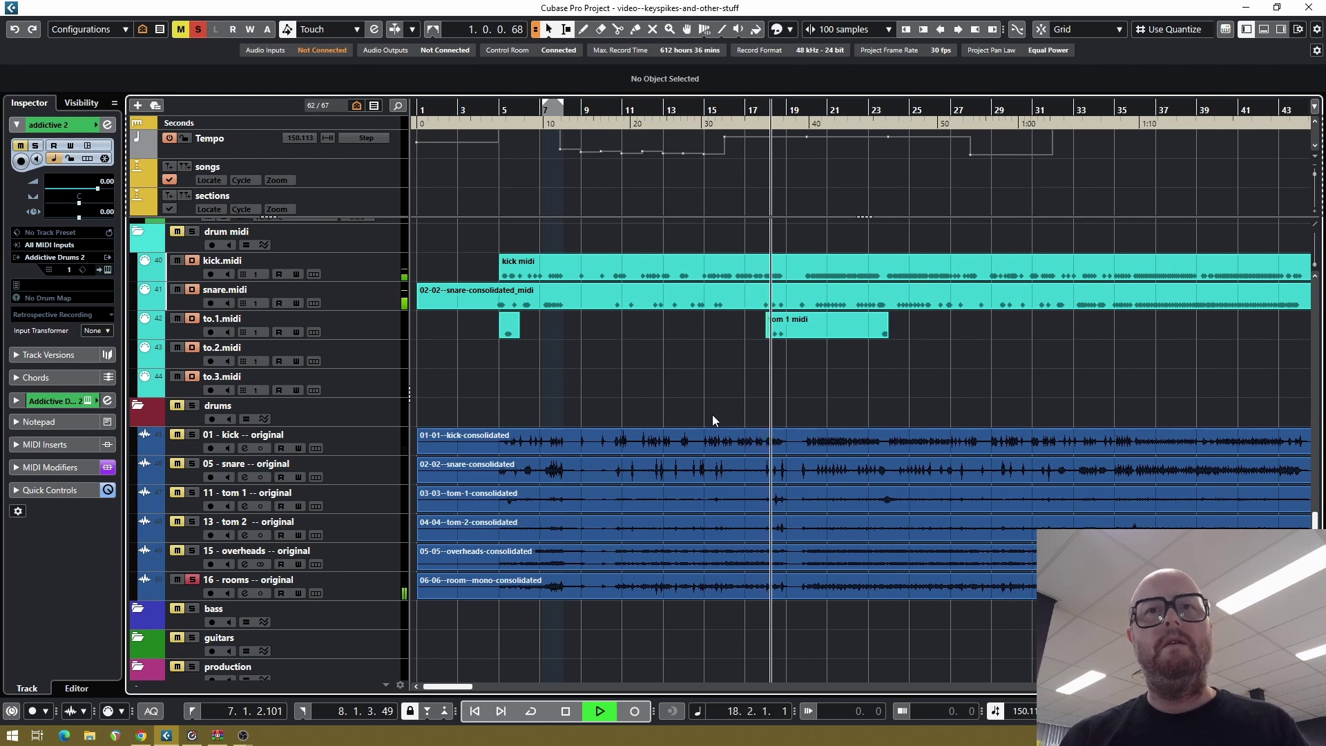
key("space")
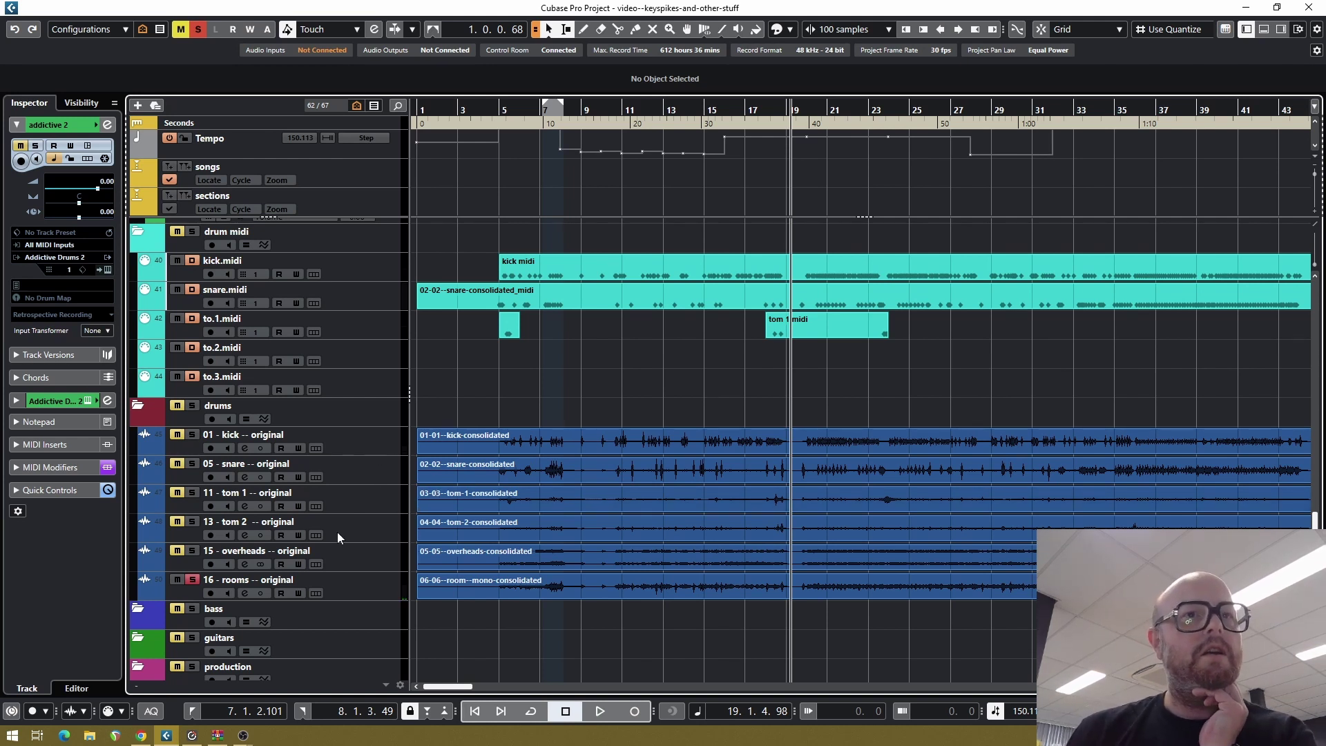
Unsolo the 16 - rooms track and disable it with Disable Selected Tracks
left_click(359, 585)
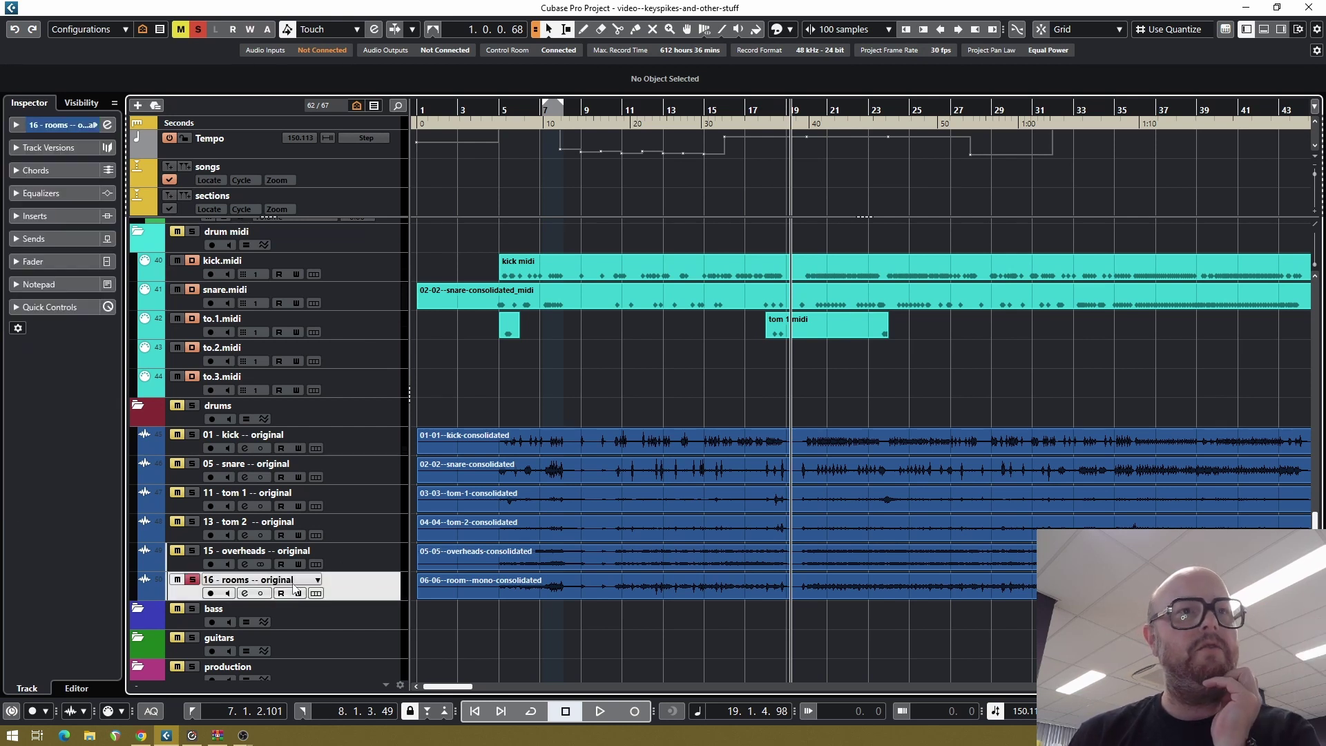
left_click(191, 581)
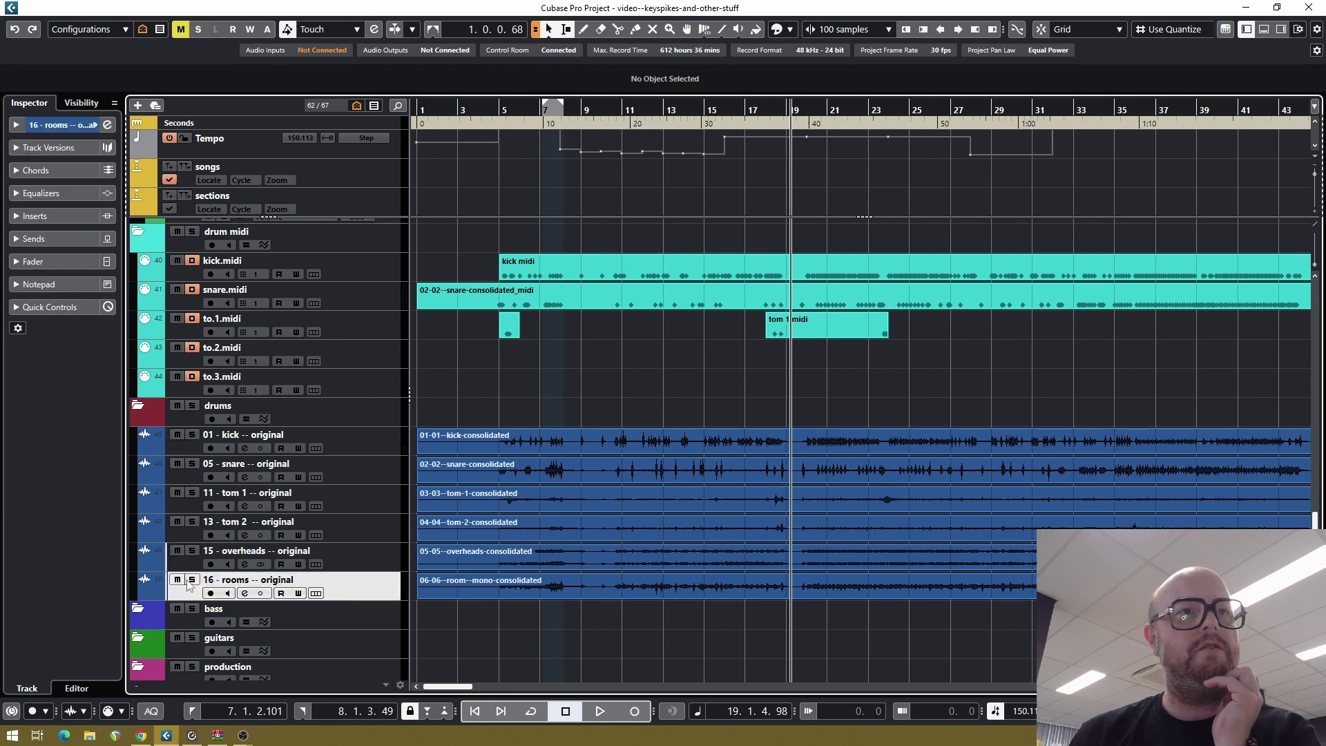
right_click(360, 590)
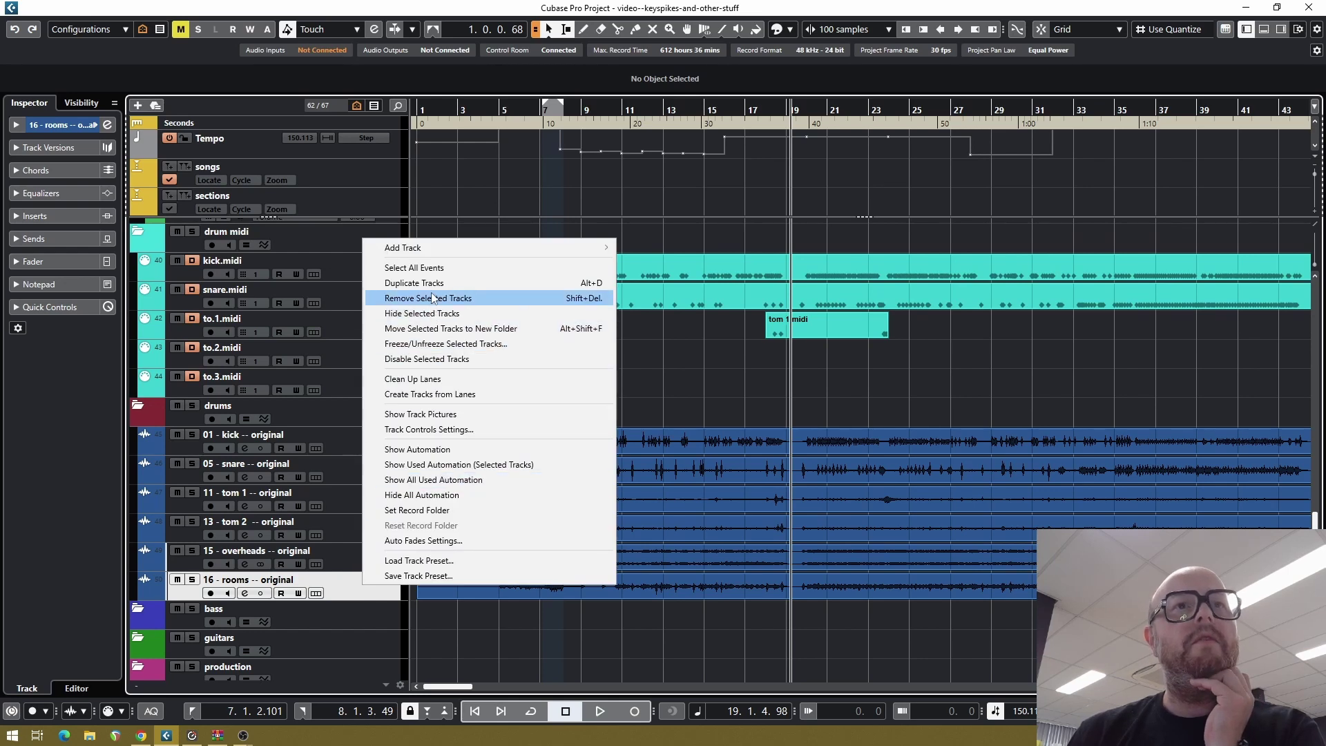
left_click(428, 359)
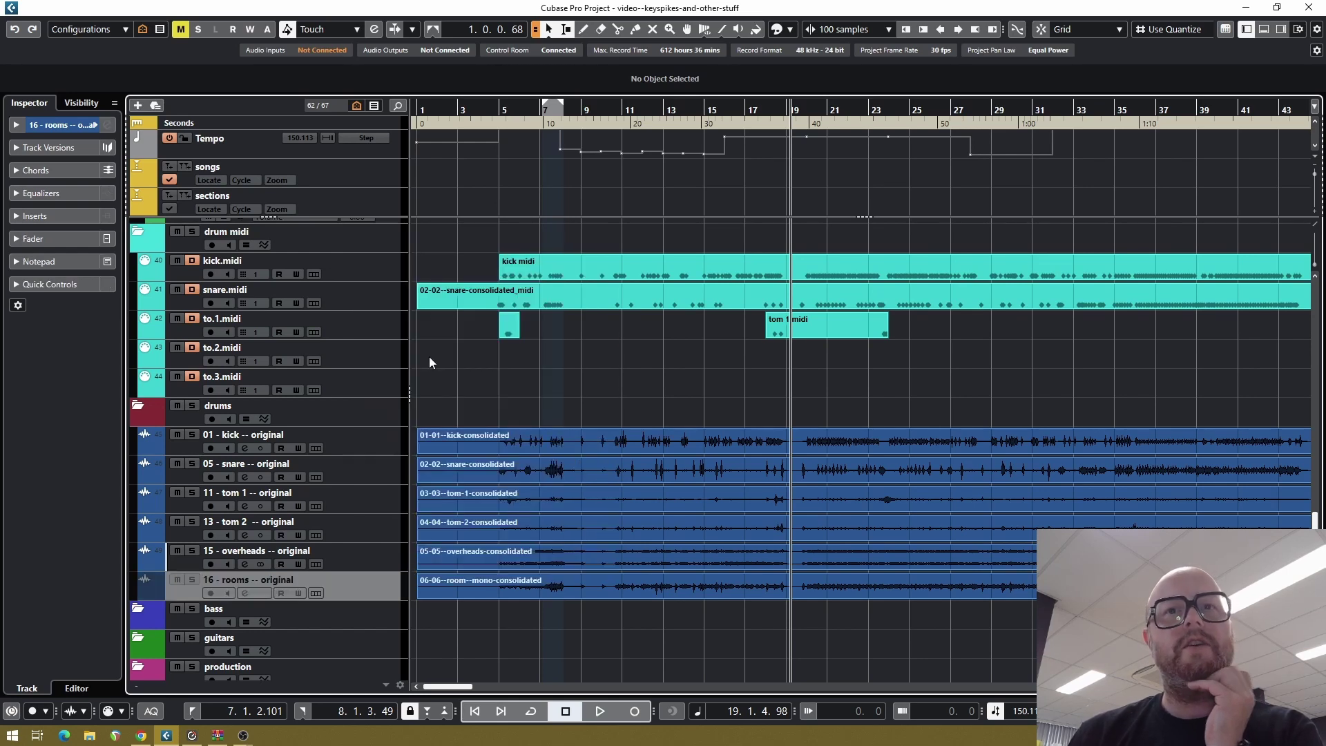
Solo 15 - overheads alongside the kick and audition them from around bar 14
left_click(368, 563)
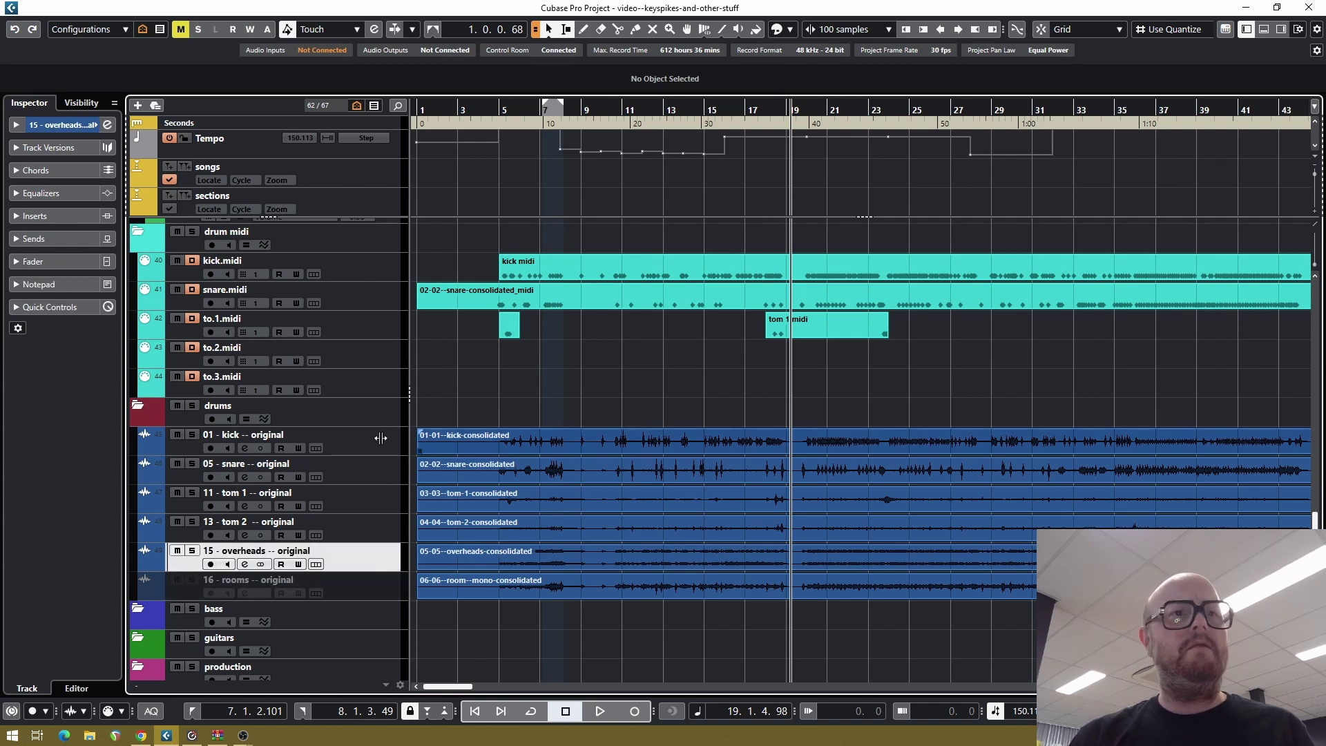
left_click(193, 551)
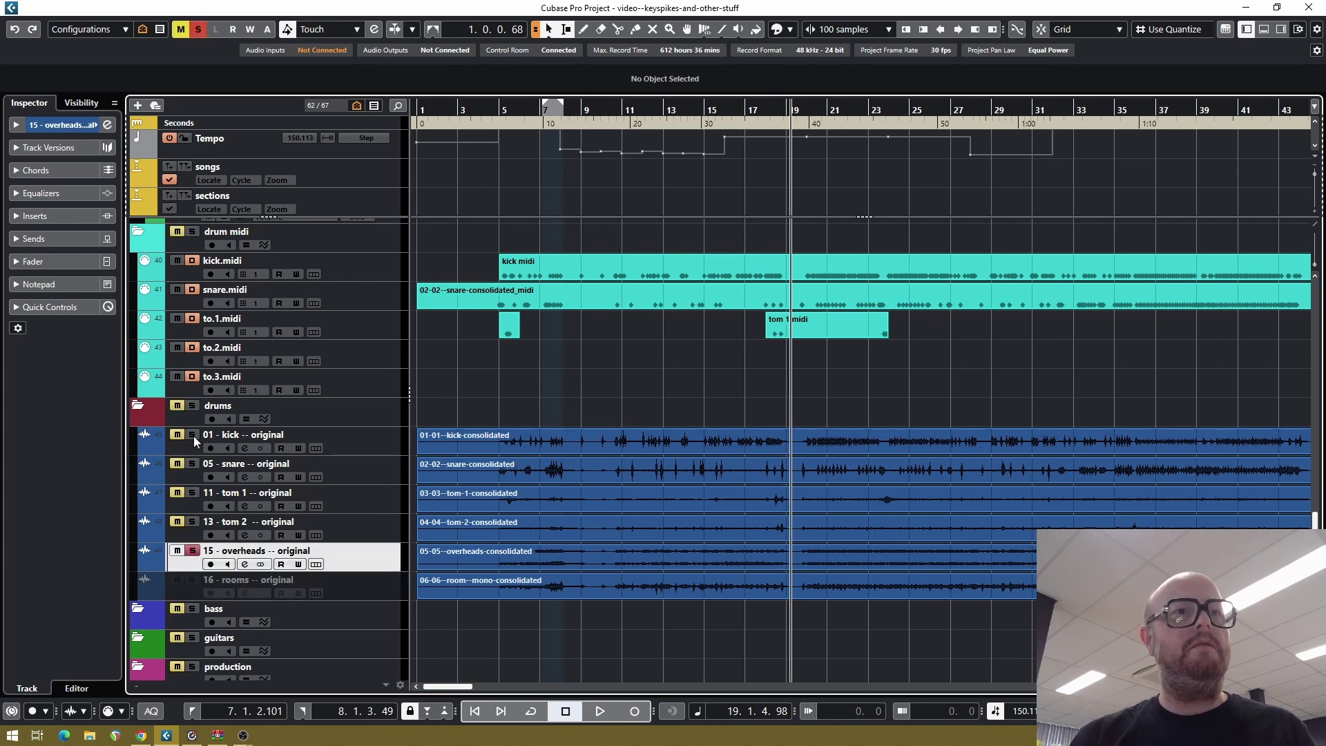
left_click(698, 417)
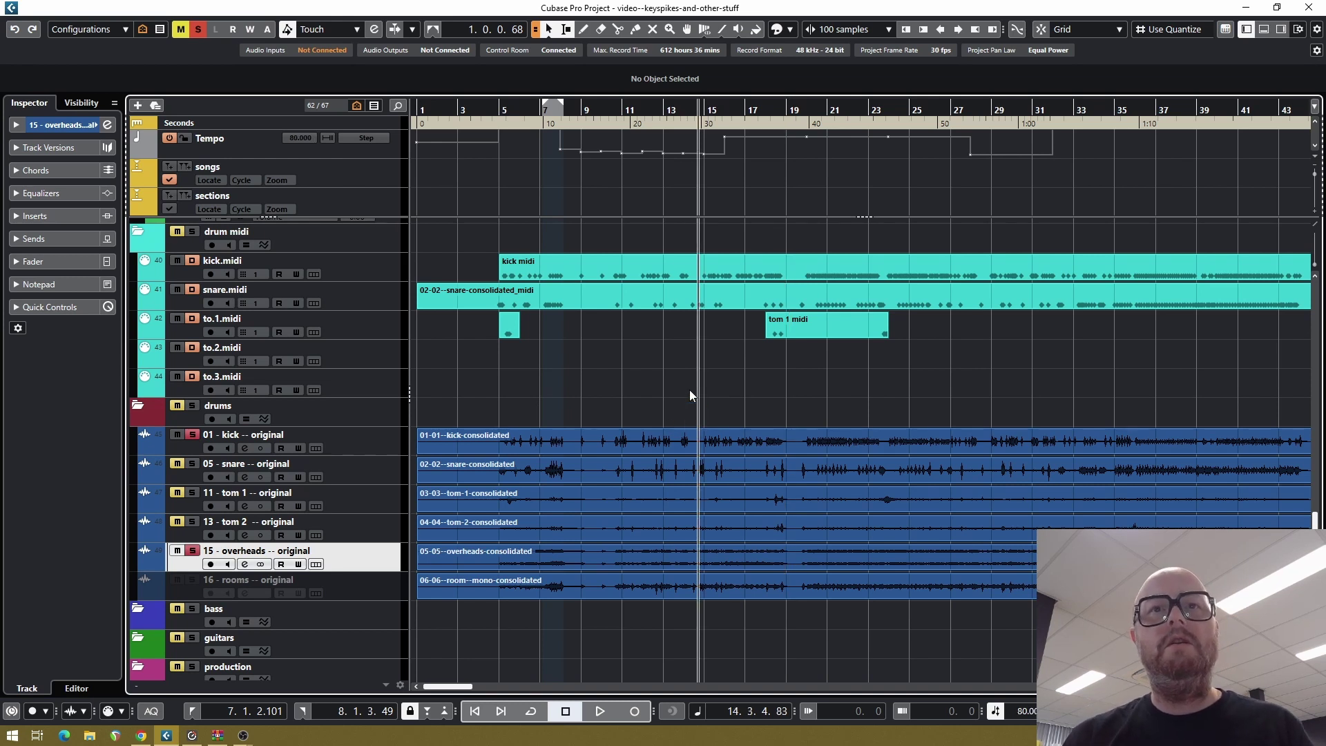
key("space")
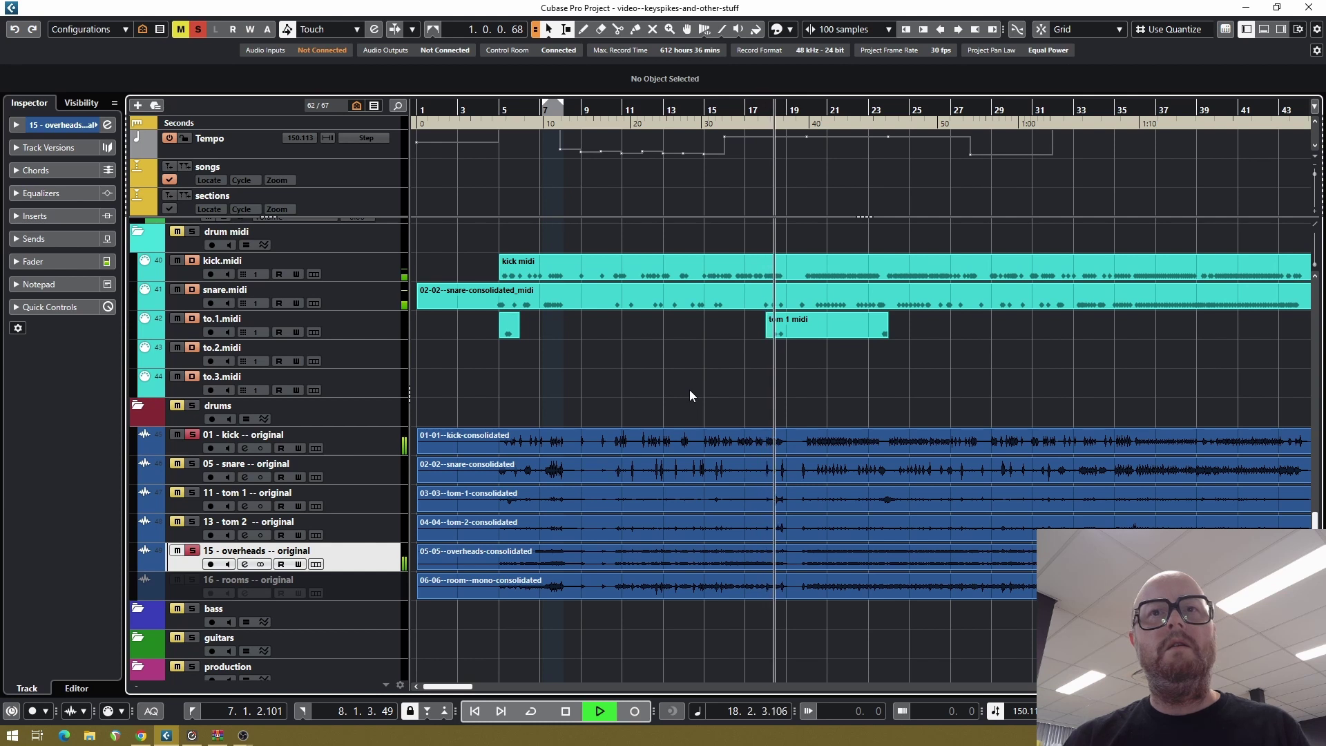
key("space")
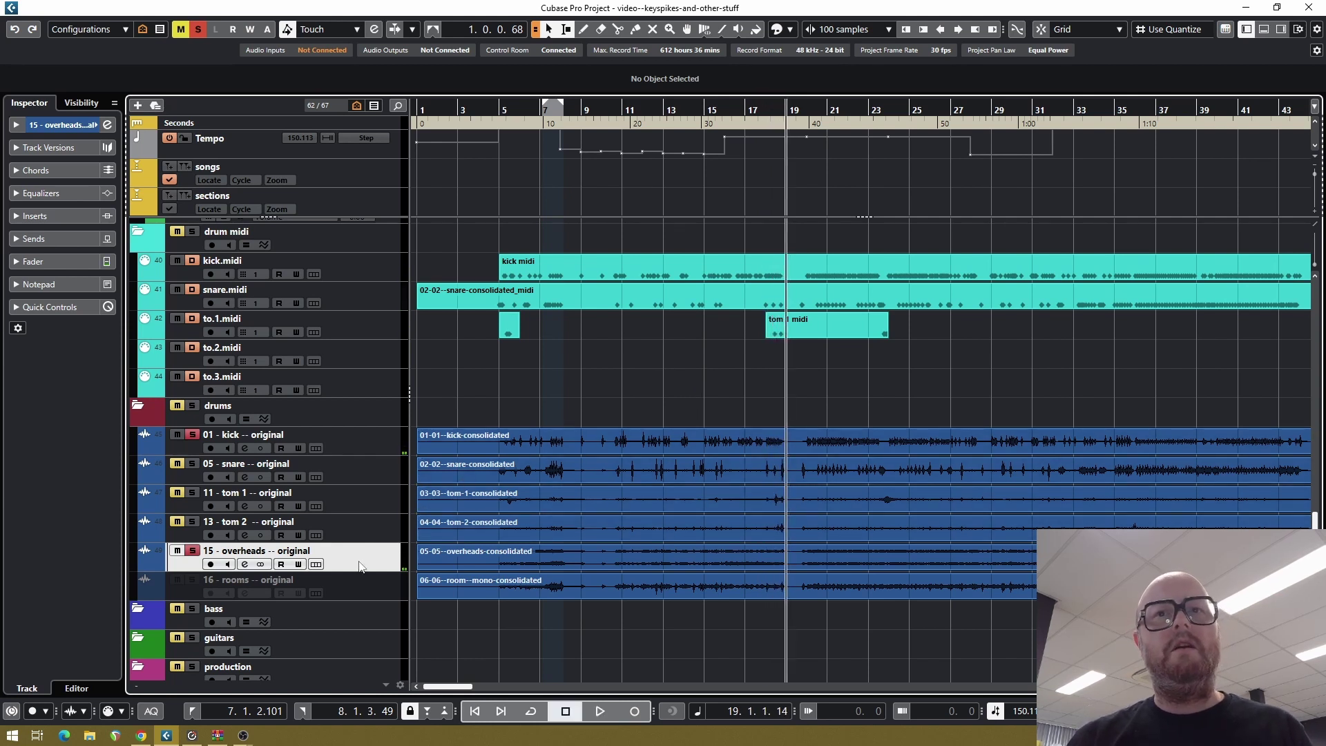
Give the overheads' PRE low cut a 24 dB/Oct slope at about 480 Hz, then close channel settings
left_click(244, 565)
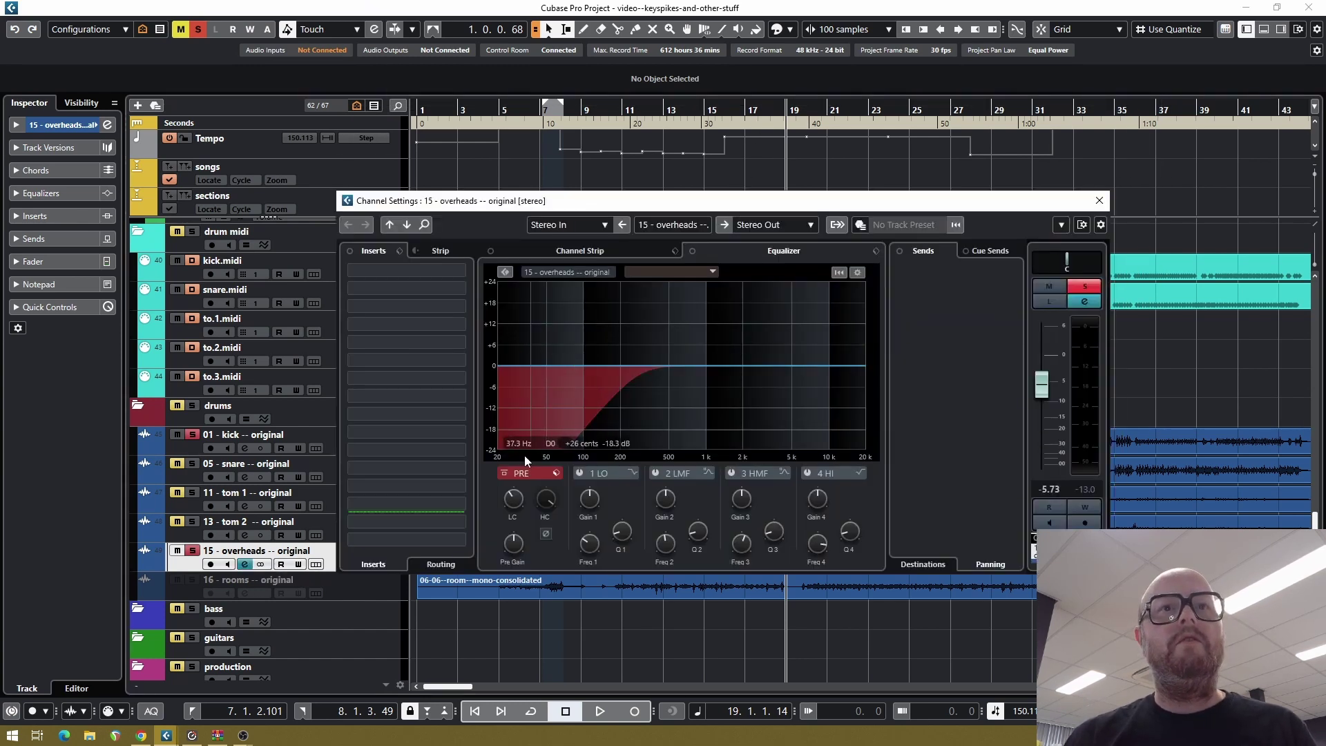
right_click(500, 485)
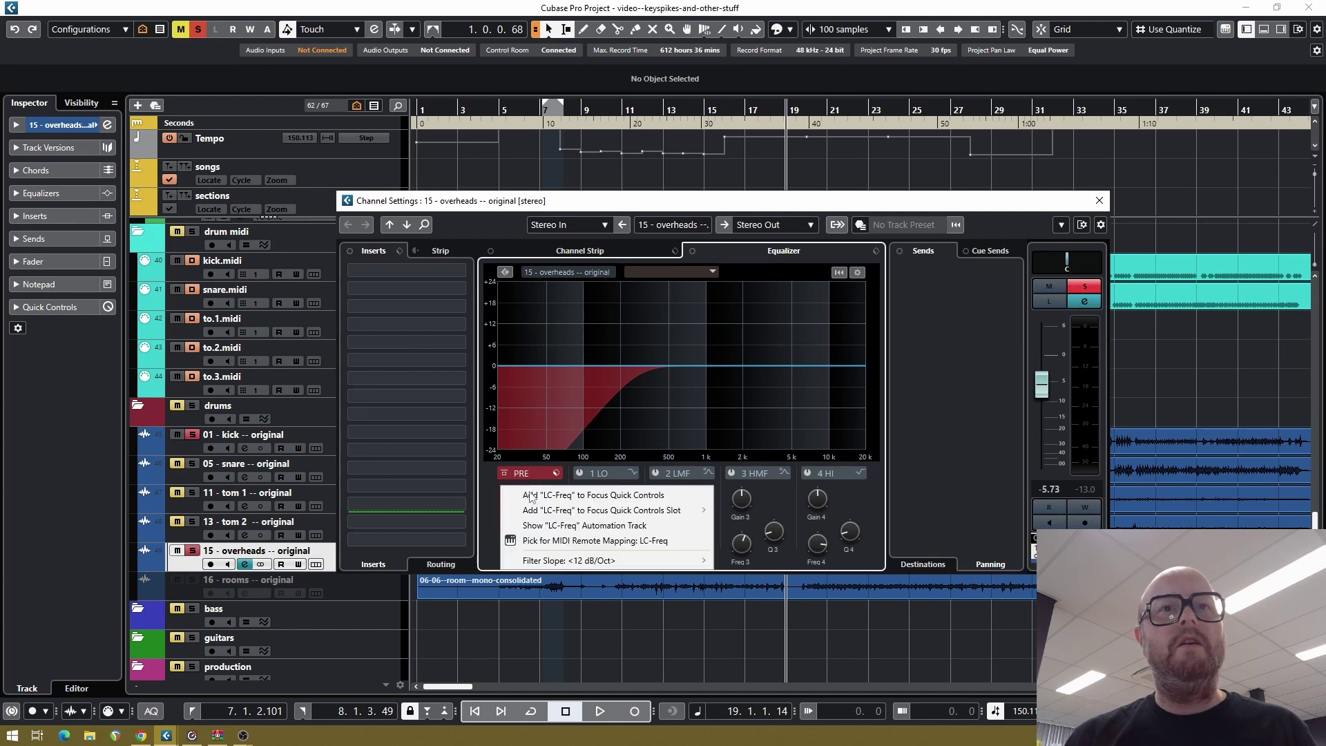
mouse_move(691, 560)
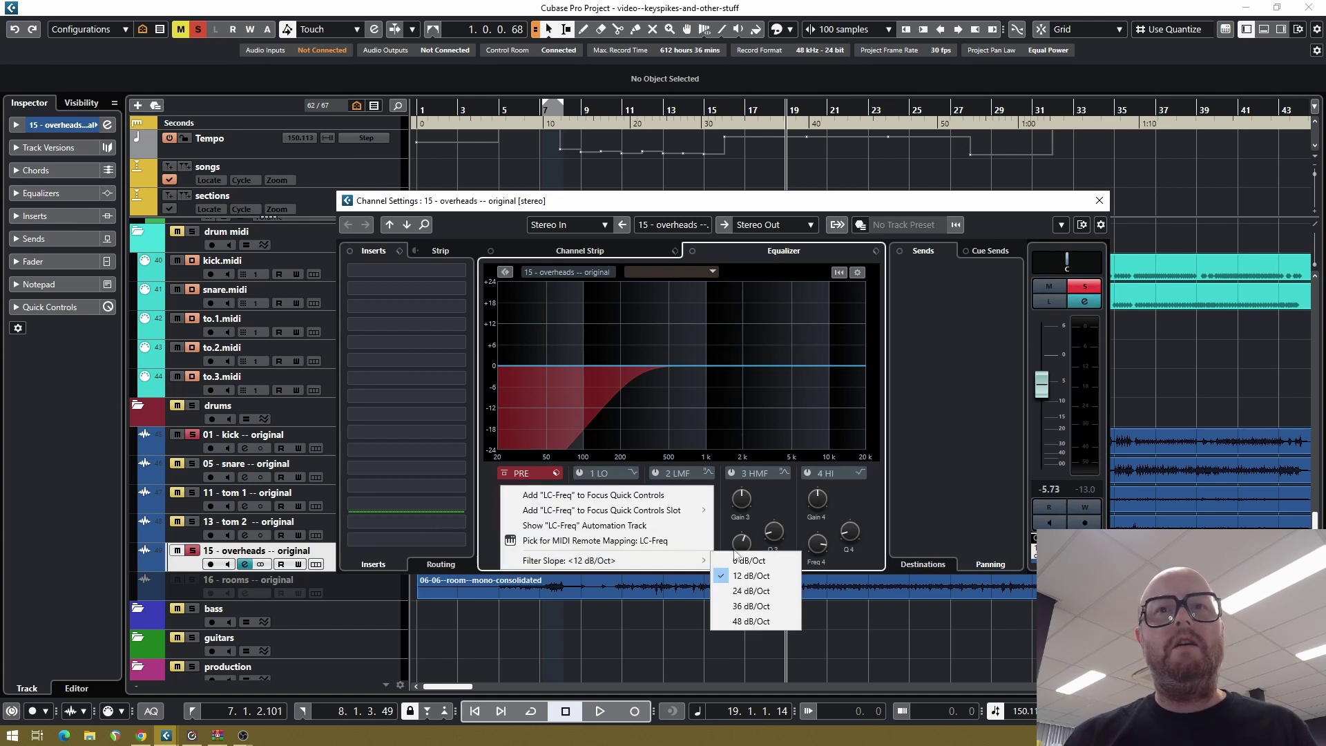
left_click(750, 589)
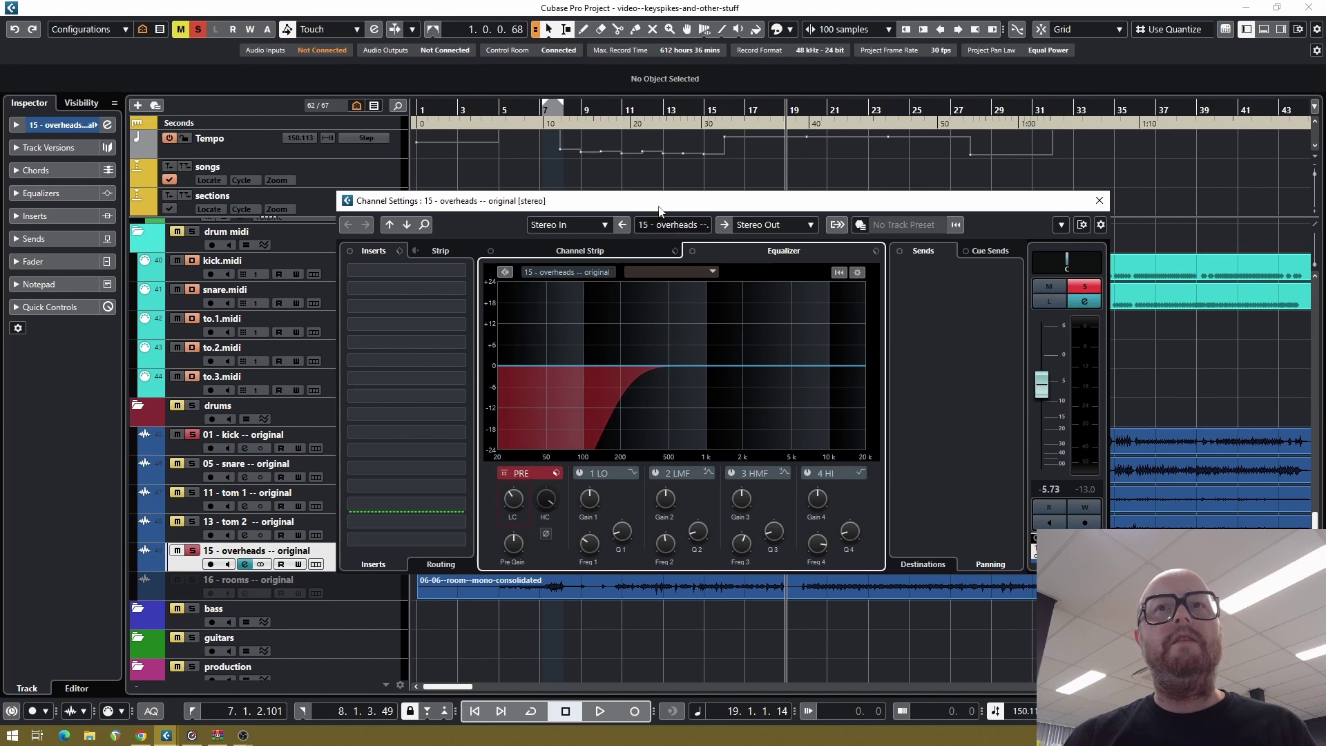
left_click(693, 111)
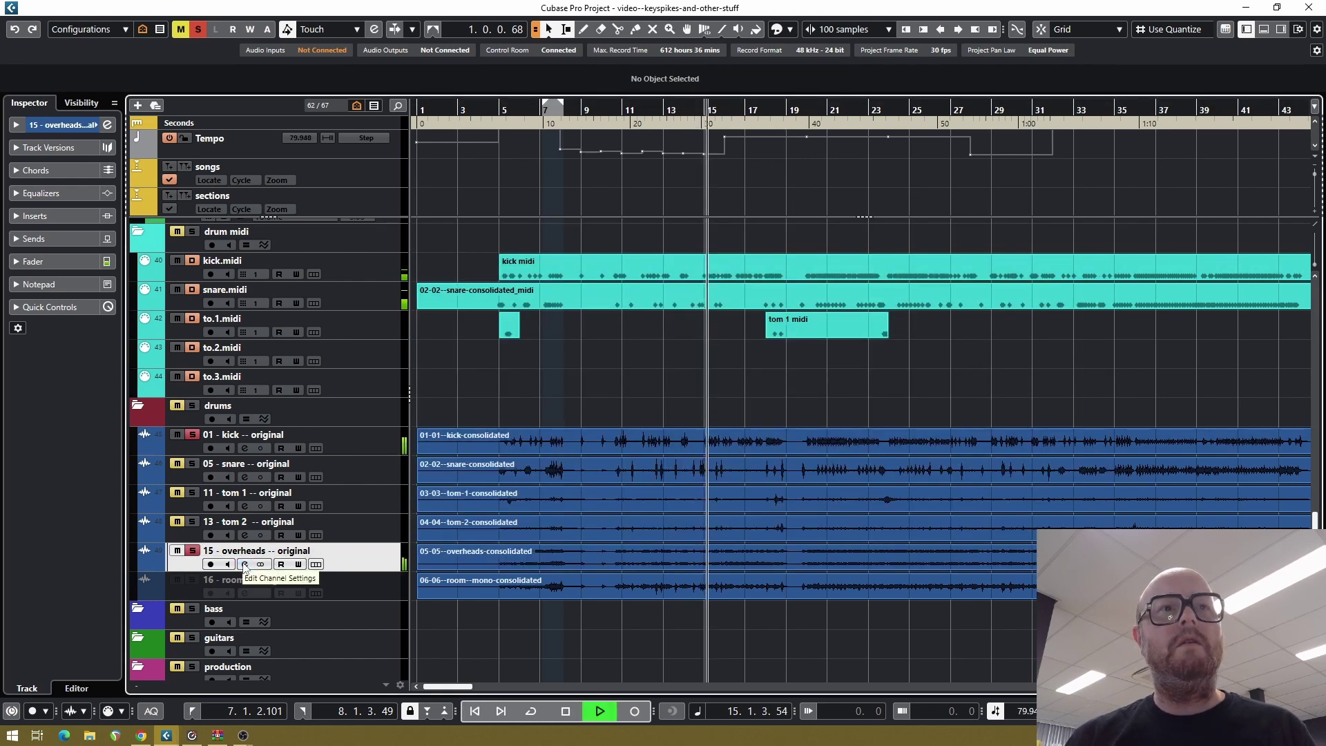
left_click(244, 565)
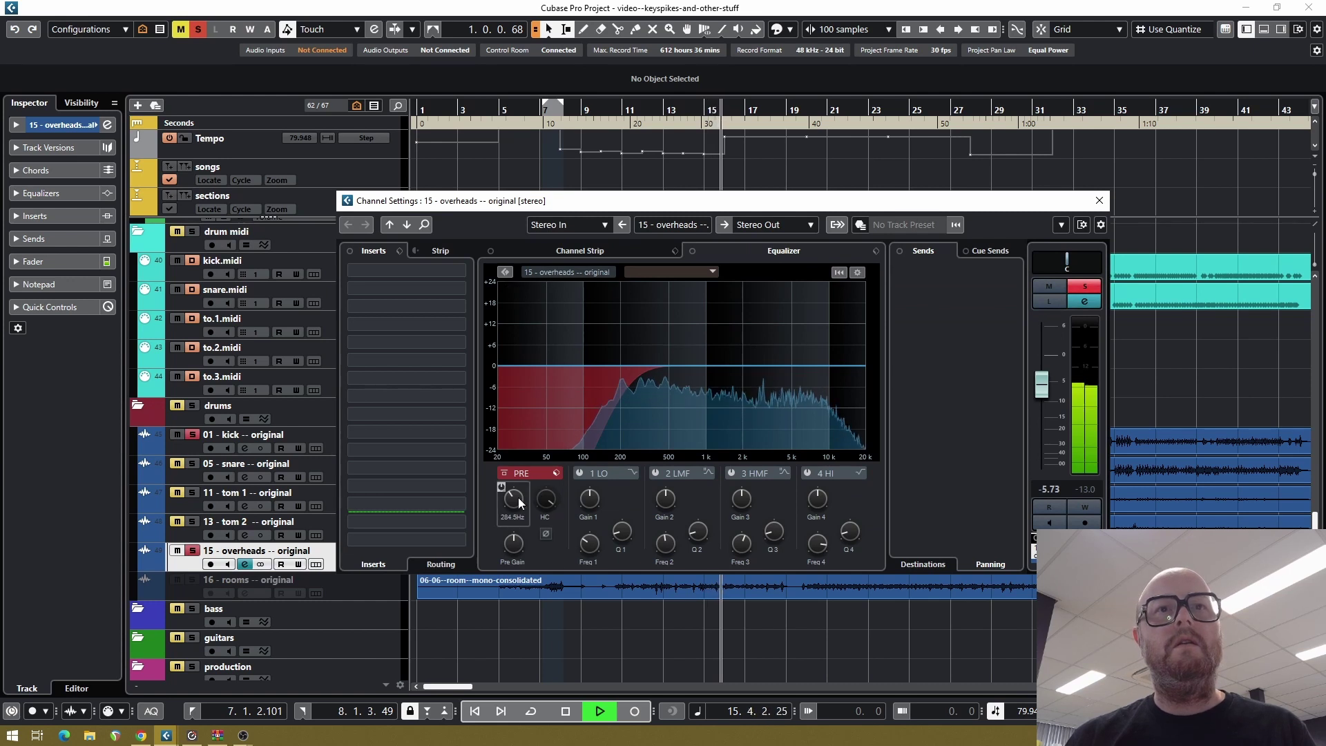
left_click_drag(518, 497, 516, 491)
key("space")
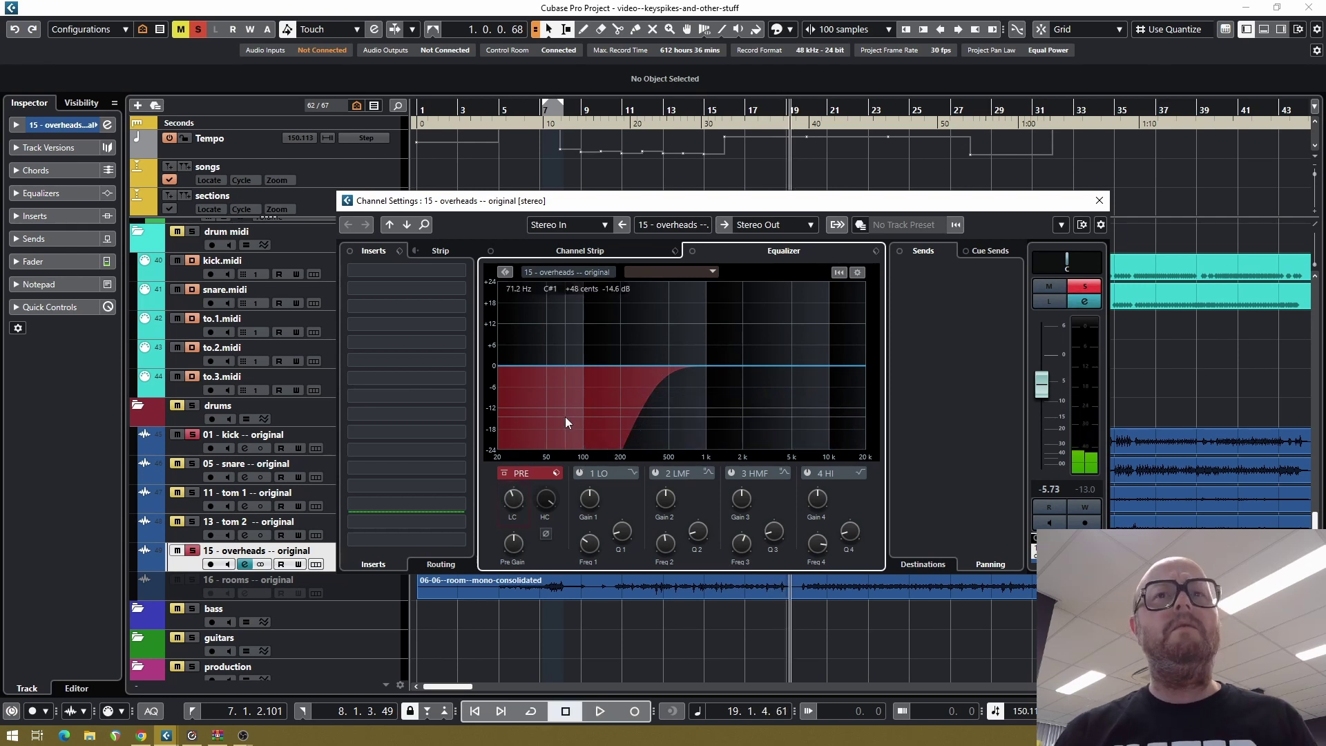
left_click(1097, 202)
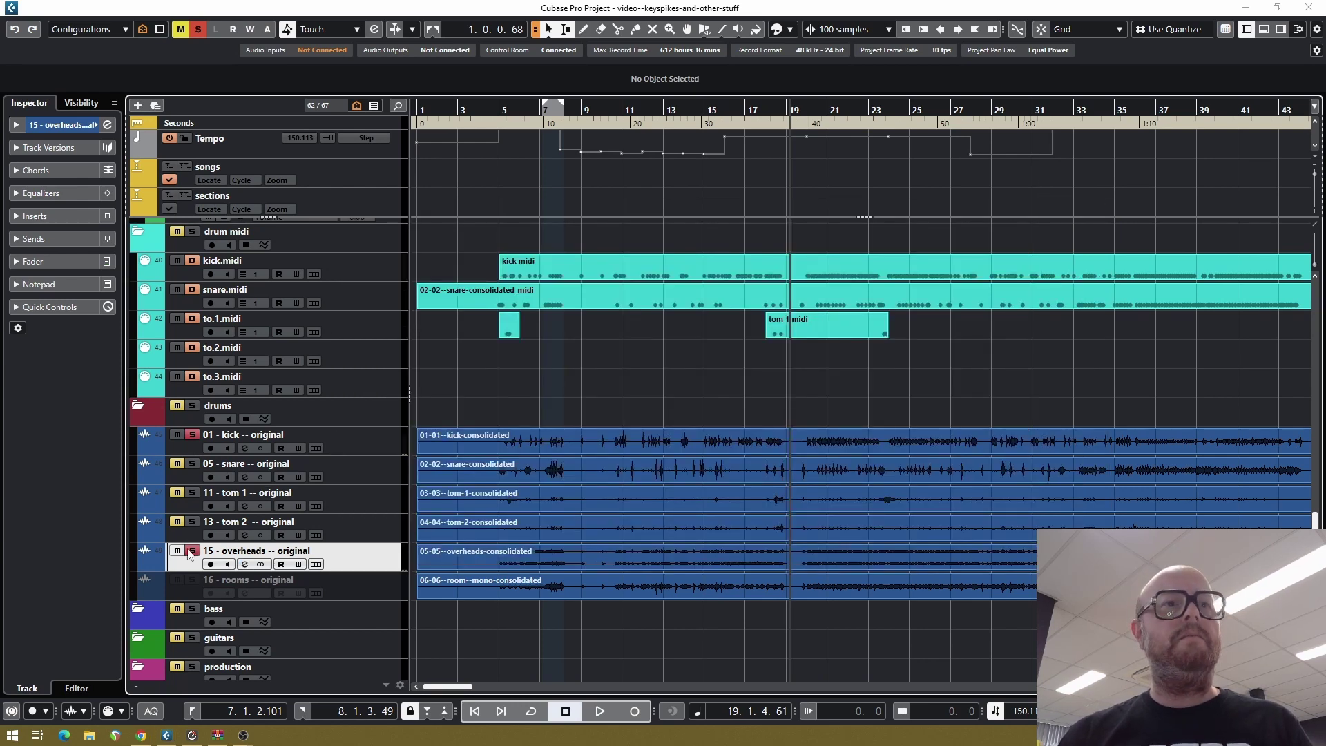
Unsolo the 01 - kick track and solo 05 - snare instead
left_click(193, 435)
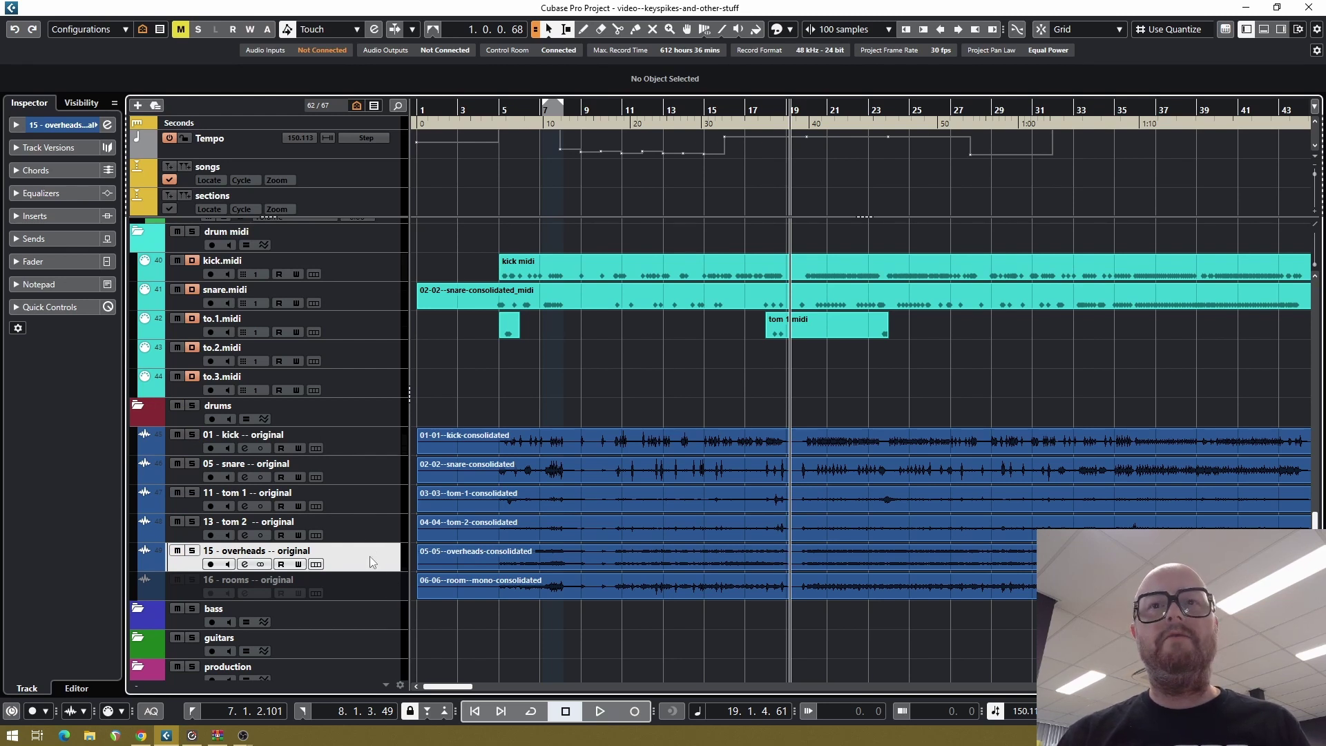
left_click(384, 444)
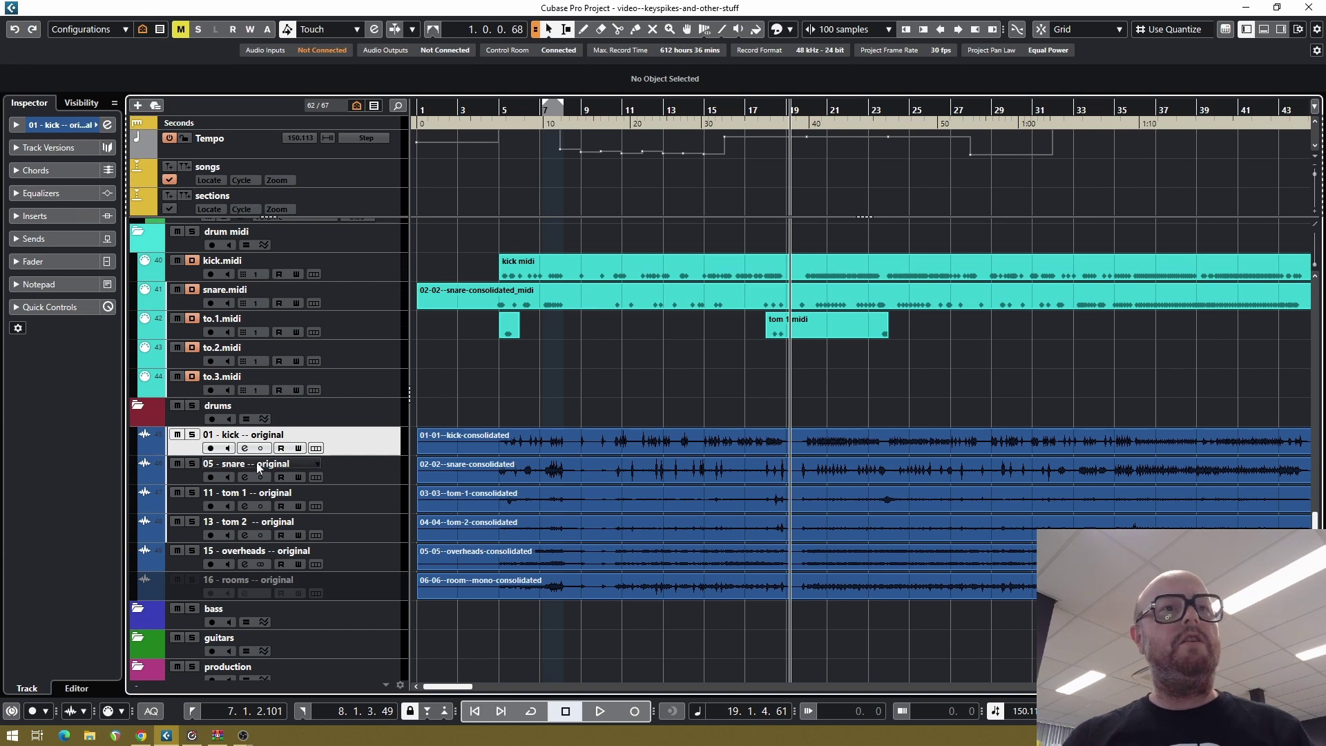
left_click(199, 464)
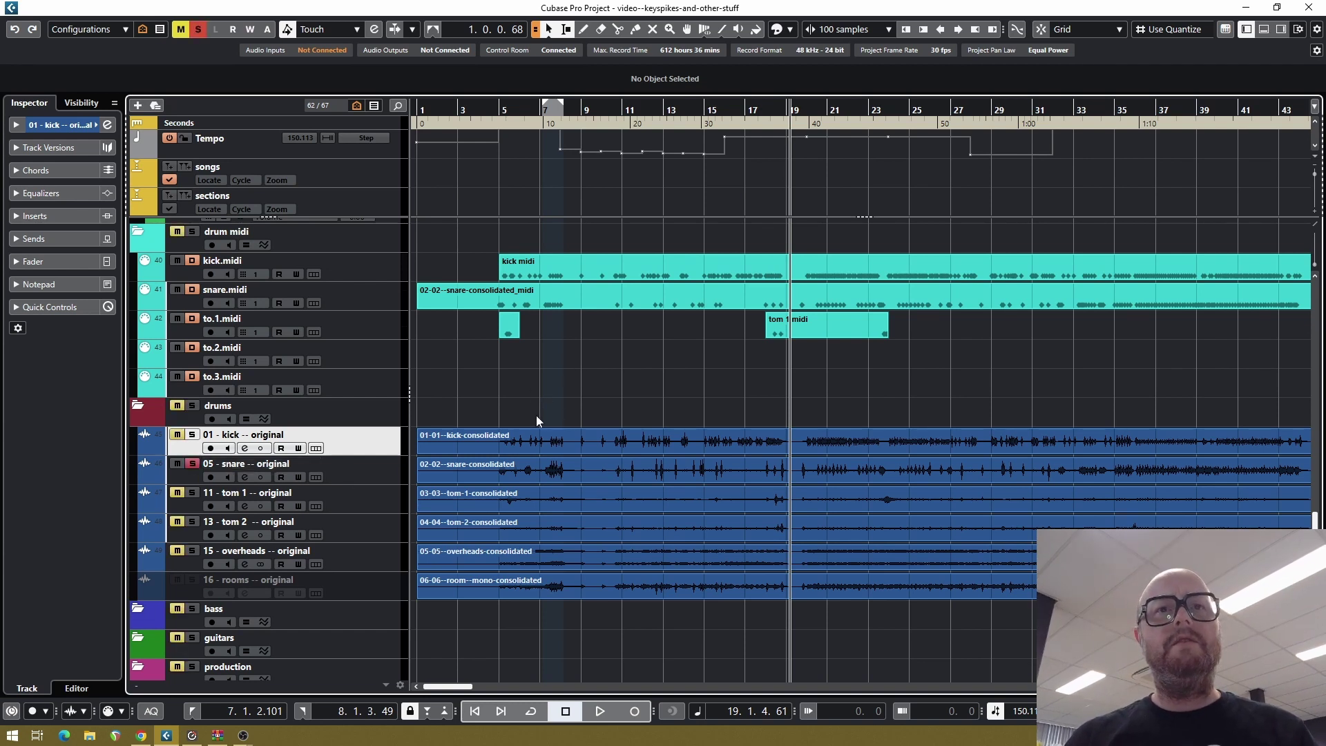
Audition the soloed snare from around bar 6, then turn its solo off
left_click(514, 416)
key("space")
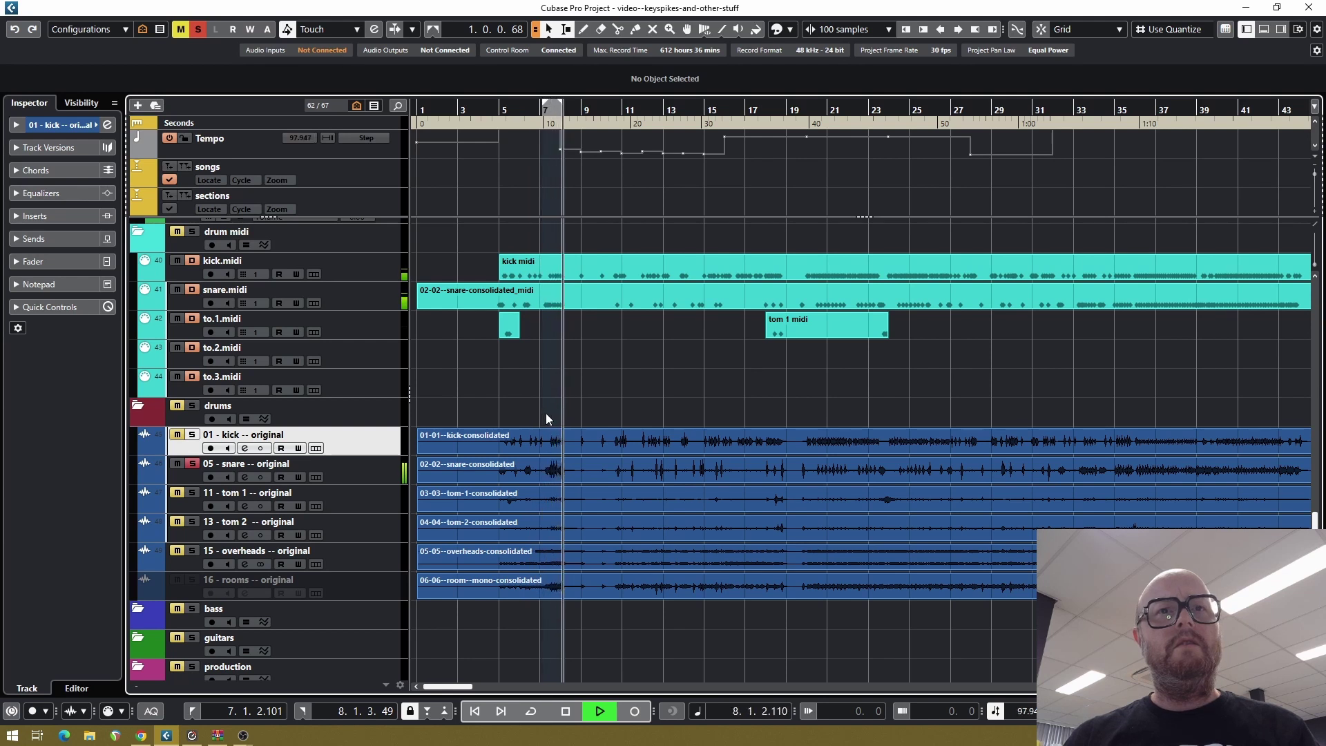
key("space")
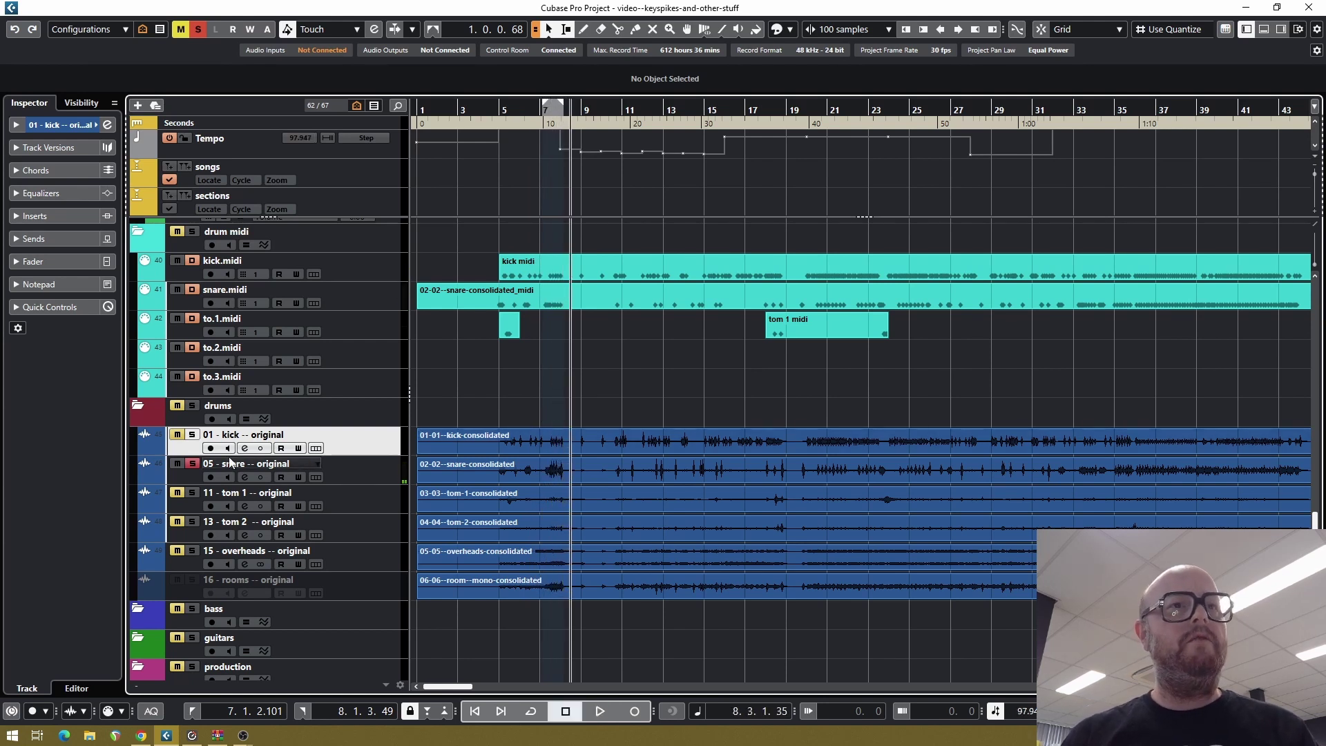
left_click(193, 464)
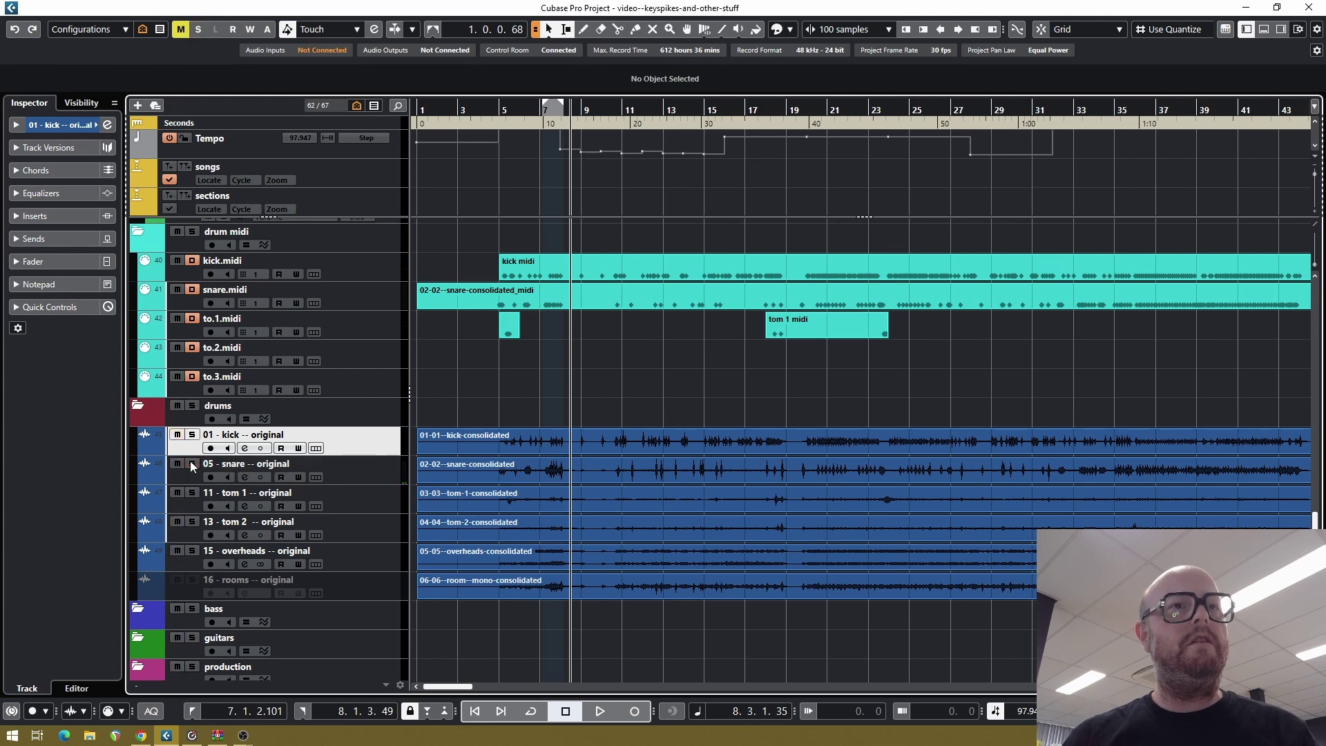
Open the snare-consolidated event in the Sample Editor and zoom to the hits at bar 5
double_click(499, 472)
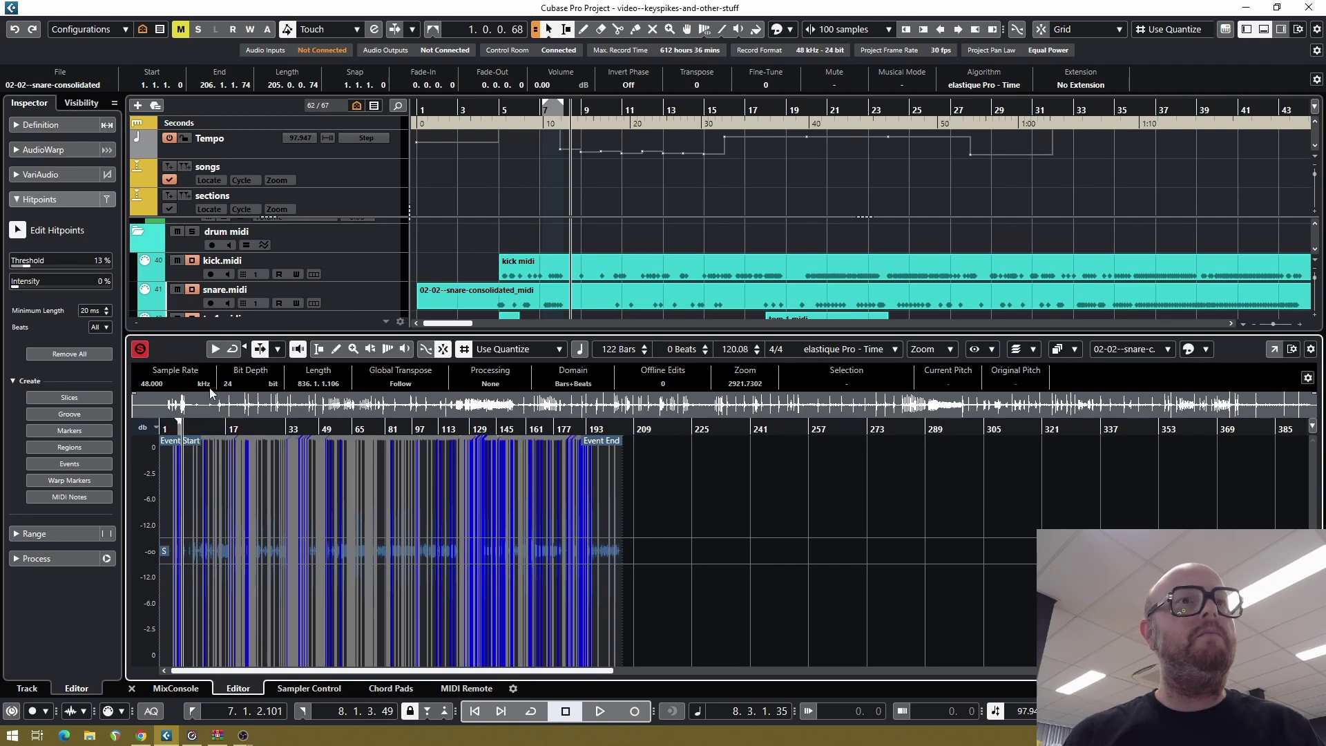
scroll(288, 442, "up", 8)
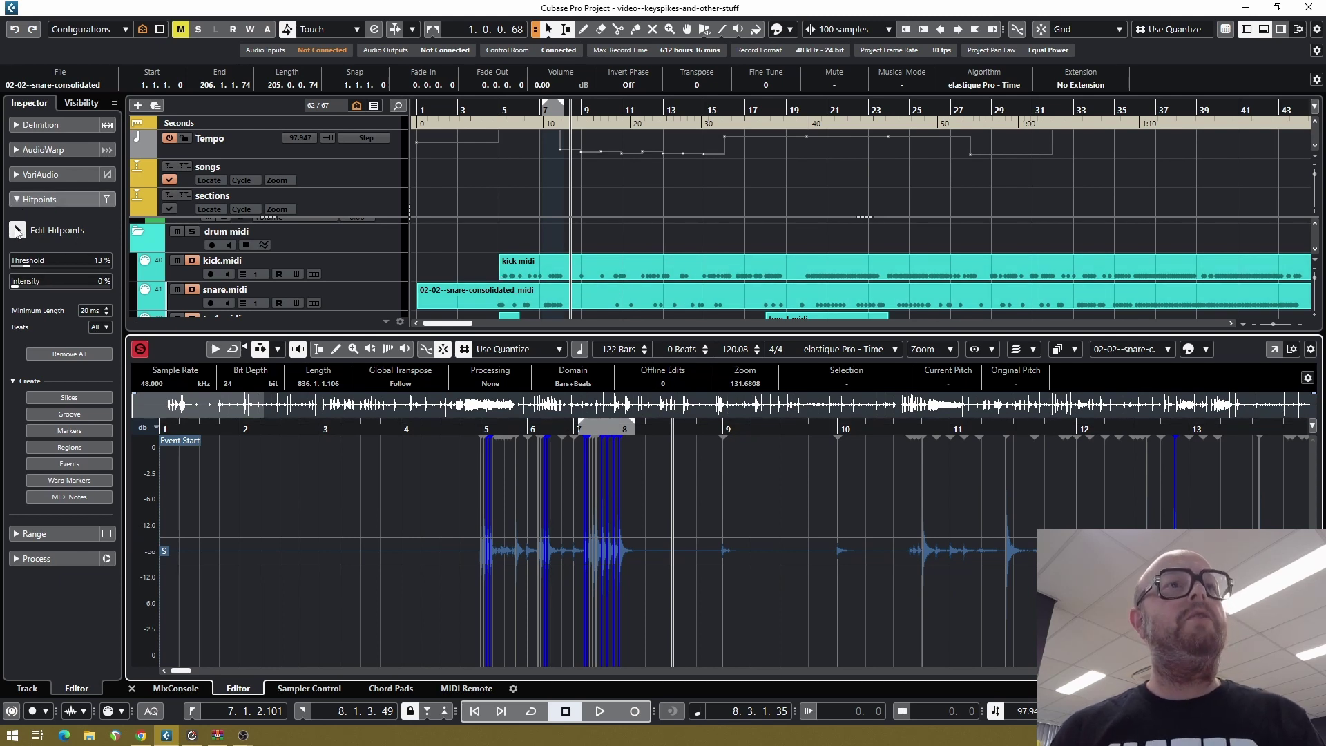
left_click_drag(479, 418, 519, 449)
key("h")
key("h")
key("h")
key("h")
key("h")
key("h")
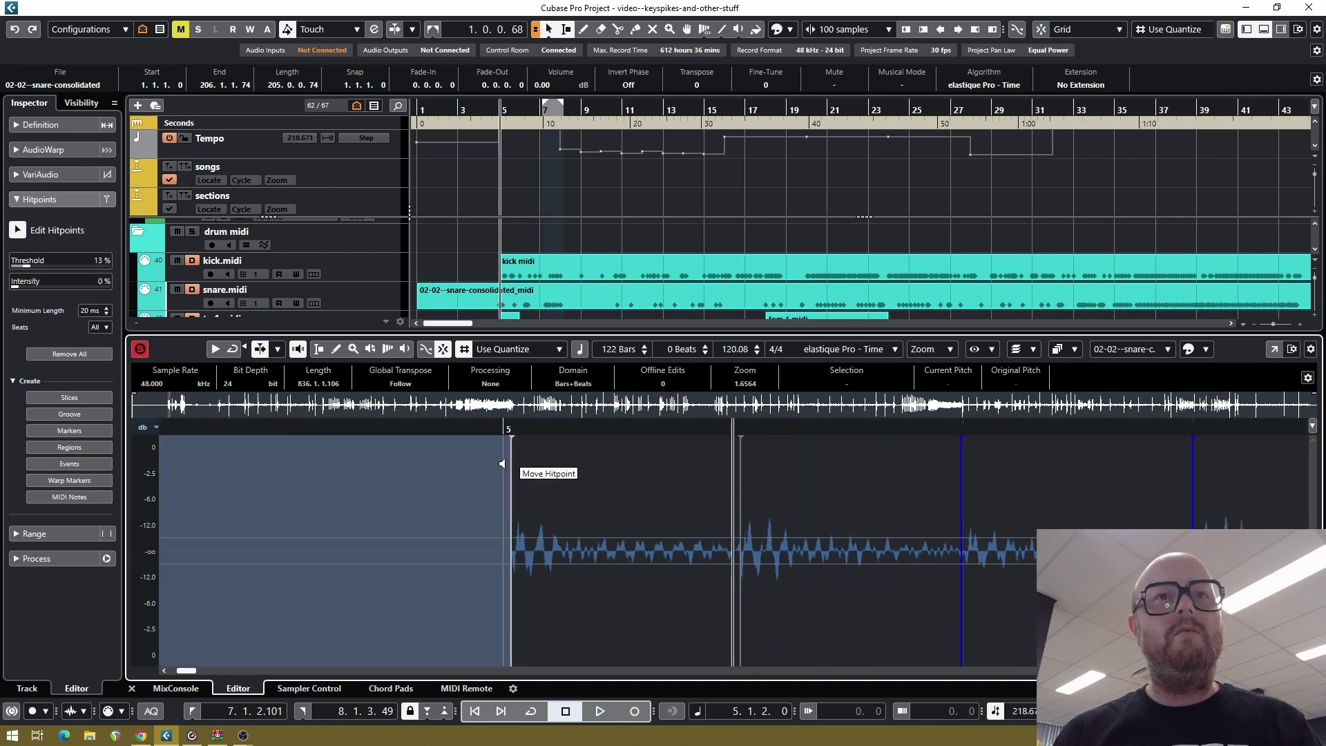
left_click(530, 472)
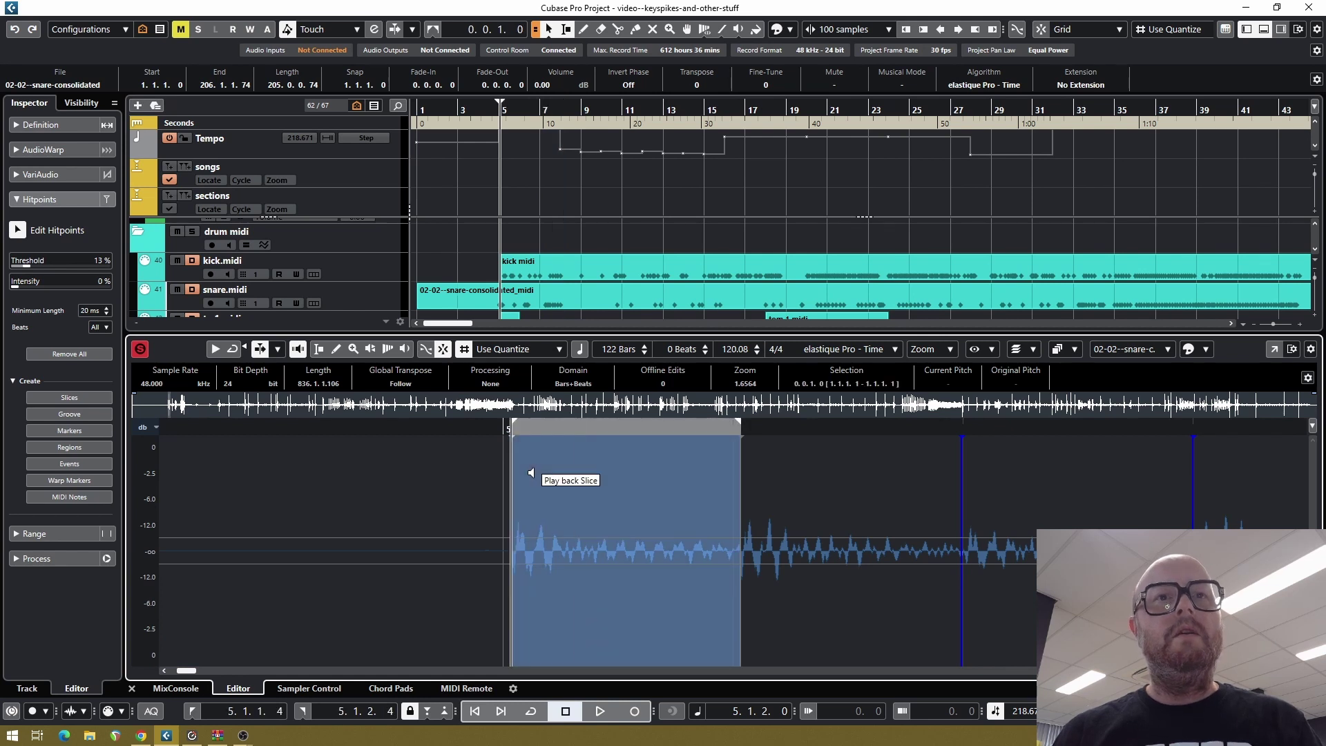
key("h")
key("h")
key("h")
key("h")
key("h")
key("h")
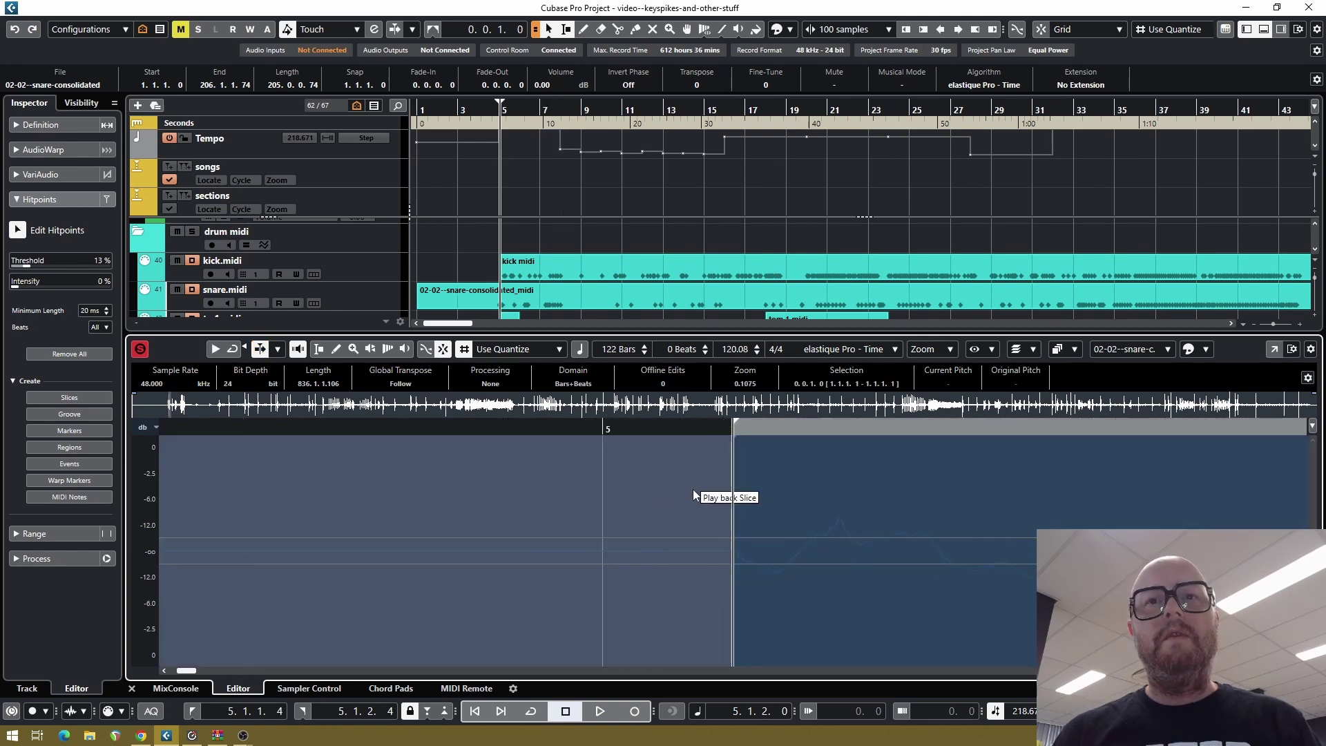
key("g")
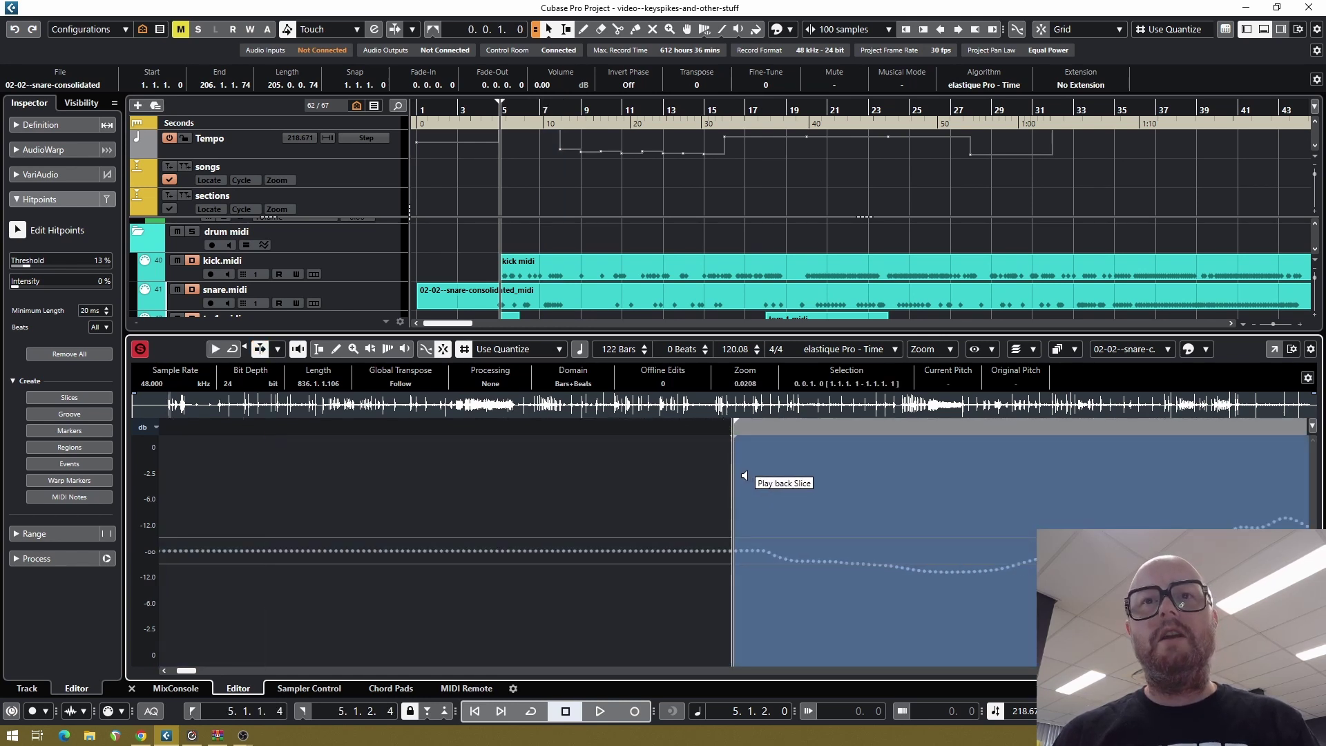
key("g")
key("g")
key("g")
key("g")
key("g")
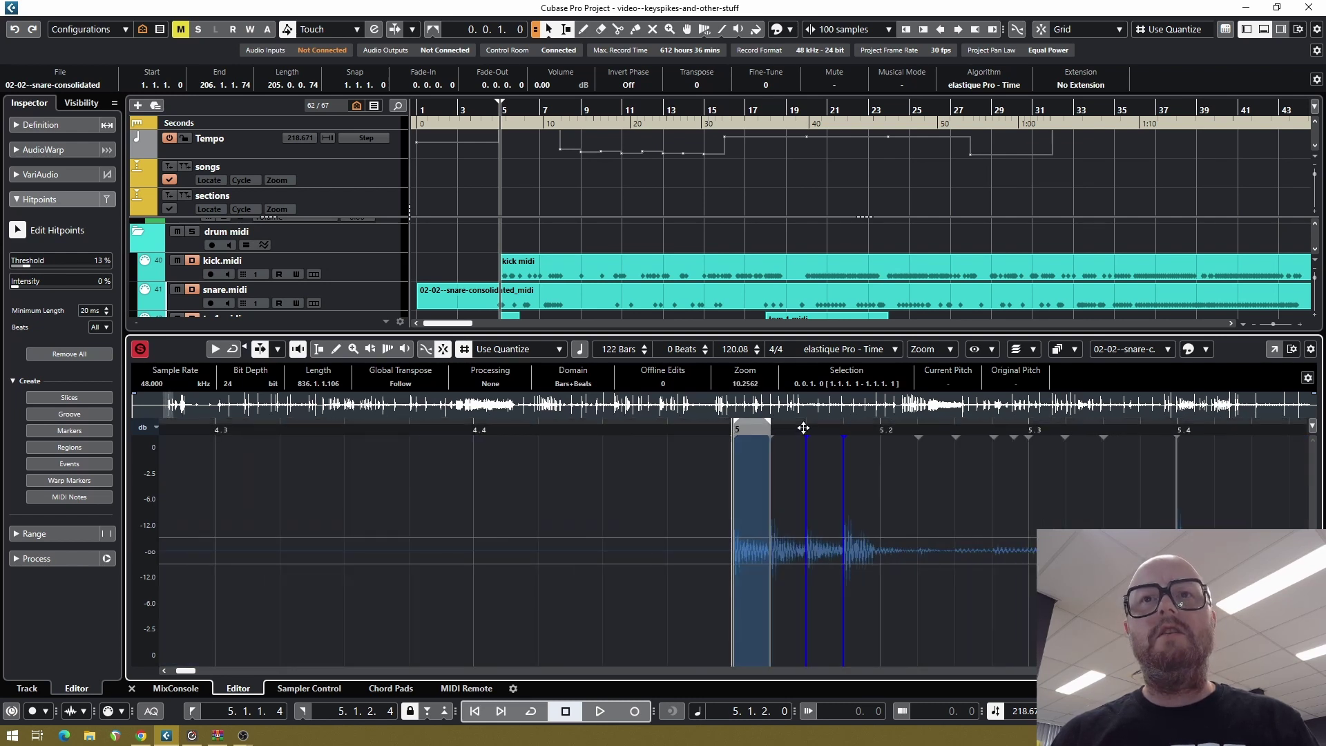
Move a bar-5 hitpoint onto the snare hit's onset
key("h")
key("h")
key("h")
key("h")
key("h")
key("h")
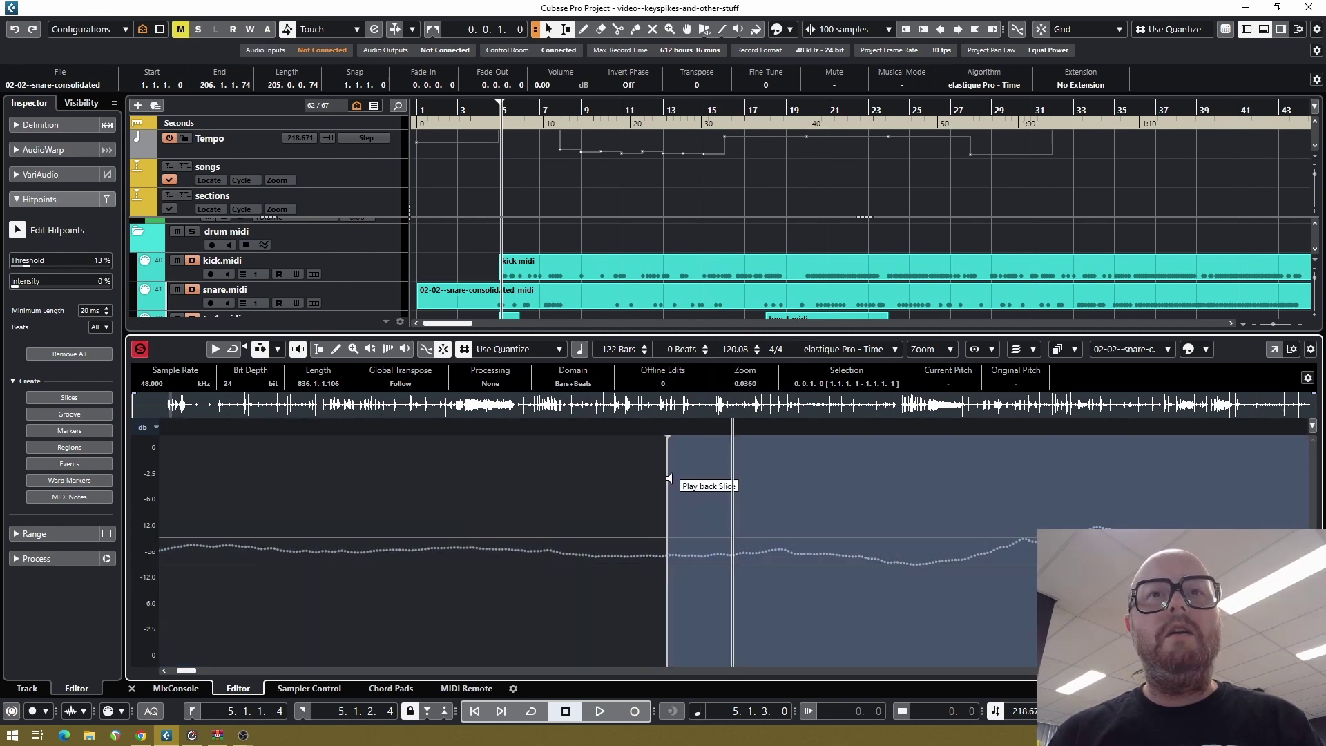
mouse_move(667, 480)
left_mouse_down()
mouse_move(697, 479)
mouse_move(670, 477)
left_mouse_up()
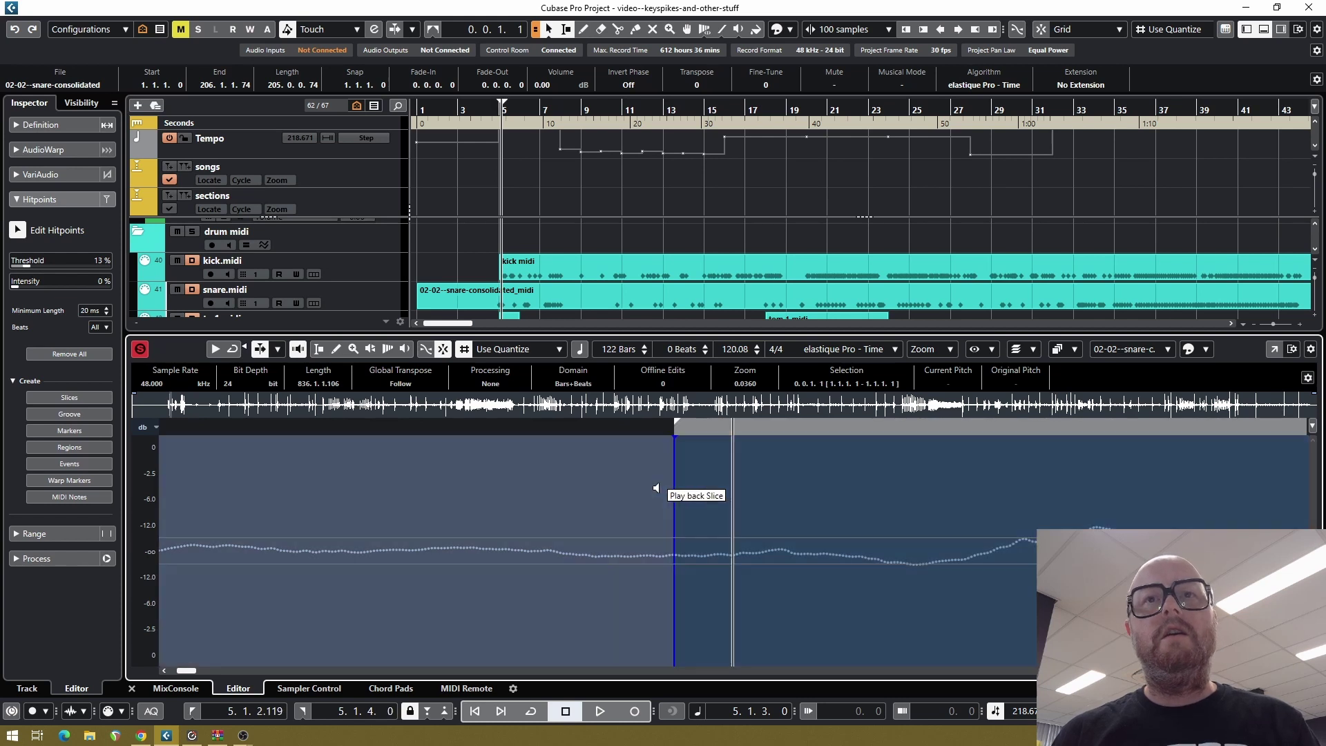
key("g")
key("h")
key("h")
key("h")
key("h")
key("h")
key("h")
key("h")
key("h")
key("h")
key("h")
key("h")
key("h")
key("h")
key("h")
key("h")
key("h")
key("h")
key("h")
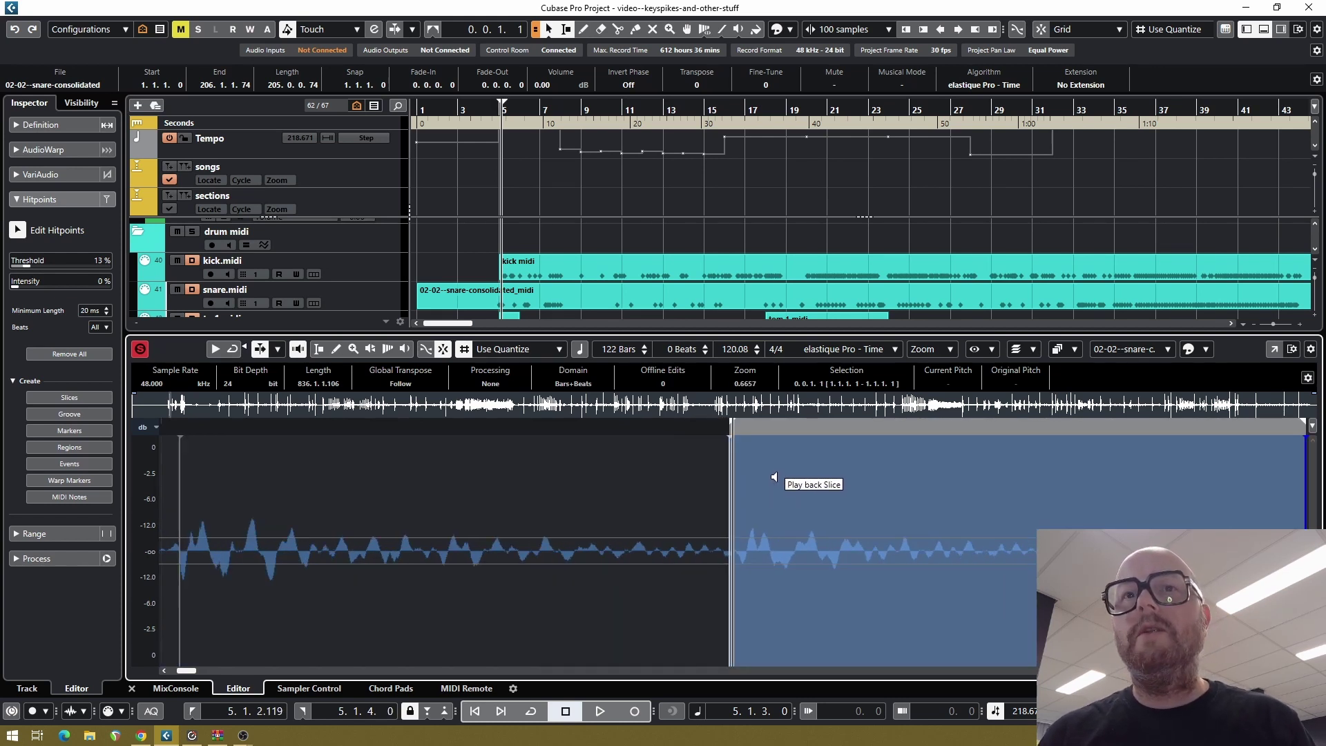
key("g")
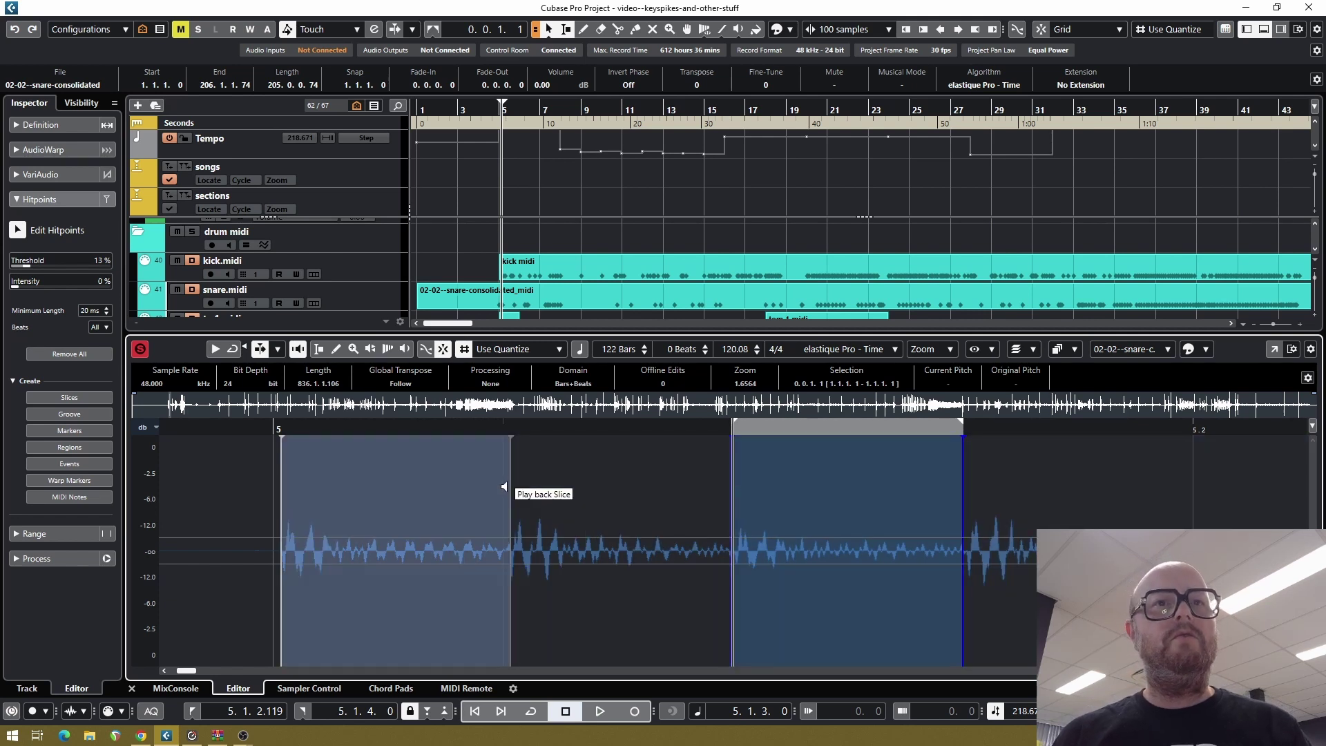
Toggle the hitpoint between the first two slices off and on, then view the whole event
left_click(505, 489, "alt")
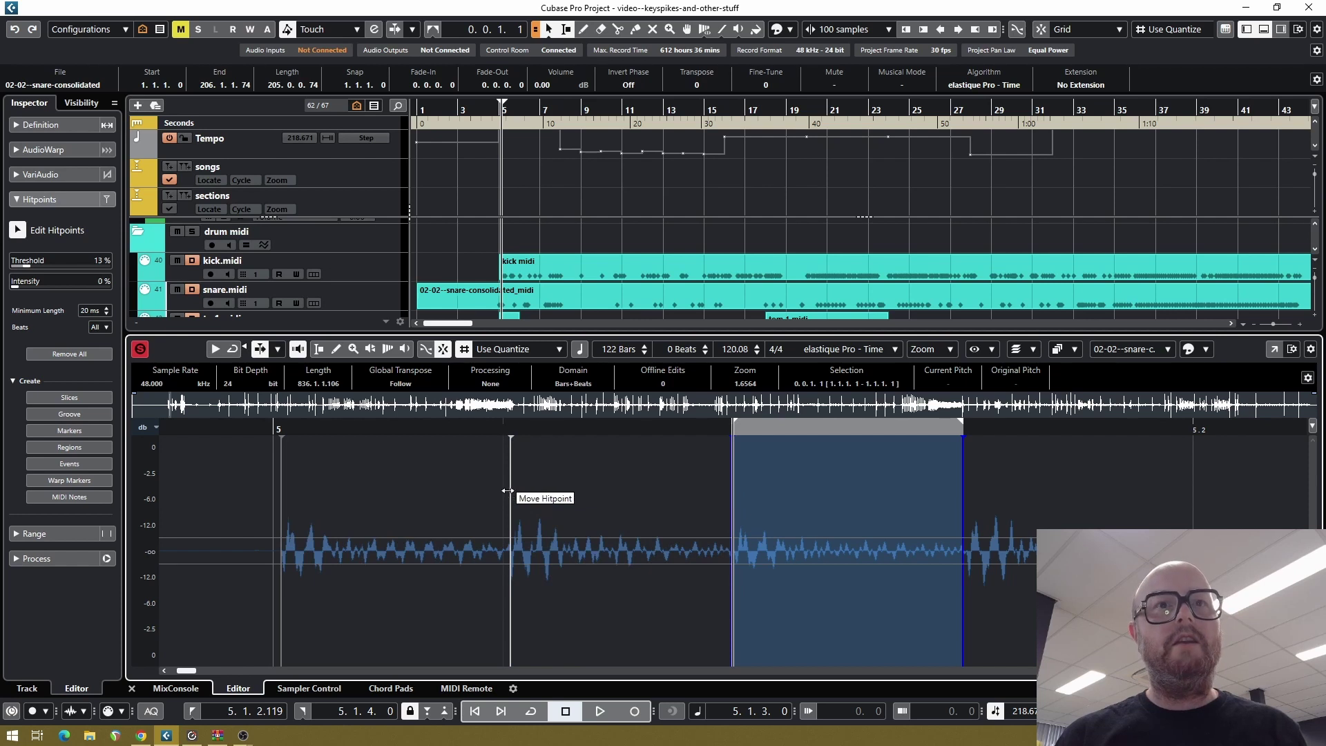
left_click(508, 491)
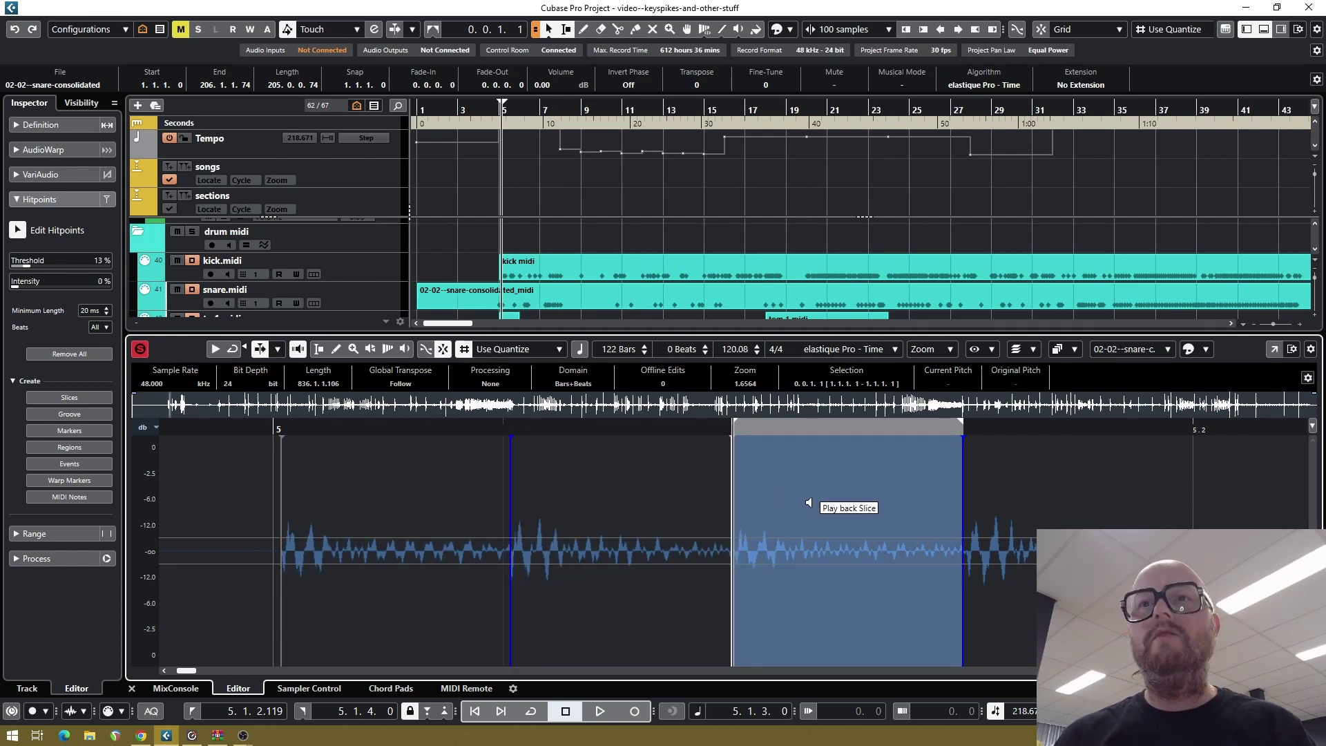
key("h")
key("h")
key("h")
key("h")
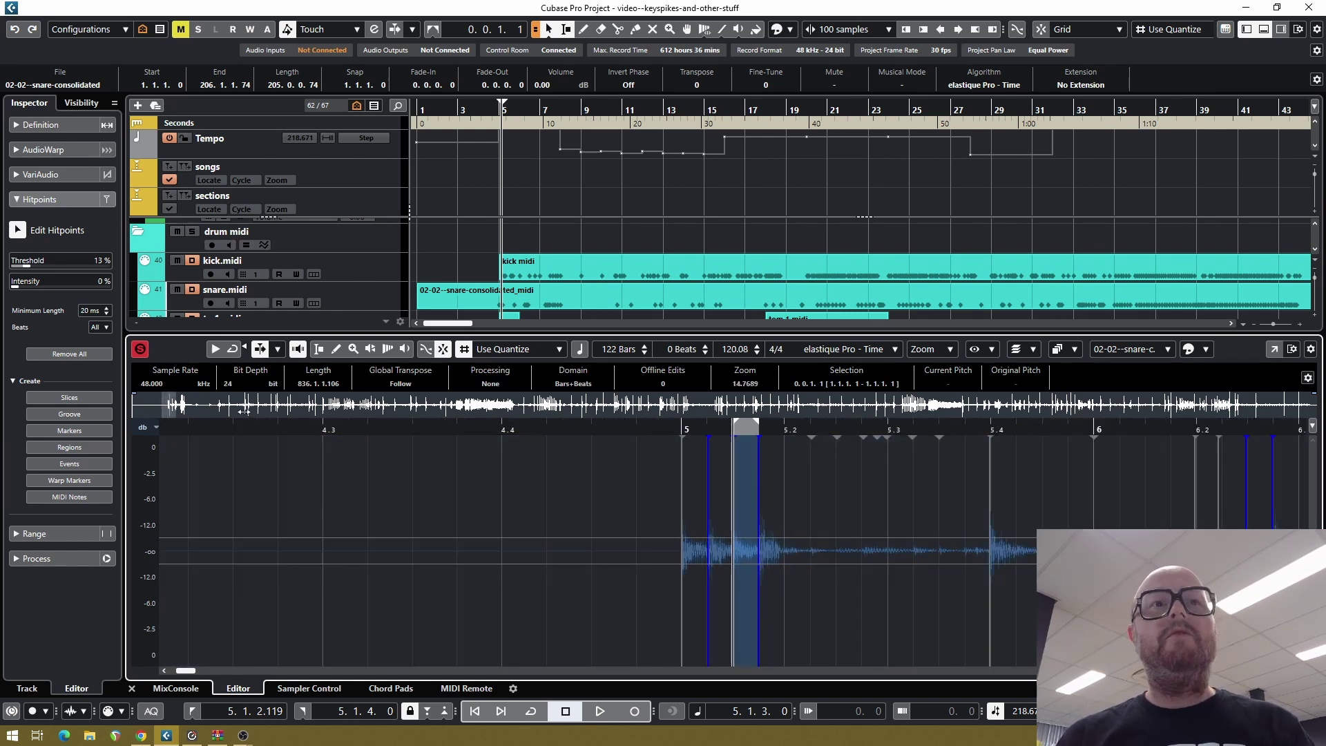
key("g")
key("g")
key("g")
key("g")
key("g")
key("g")
key("g")
key("g")
key("g")
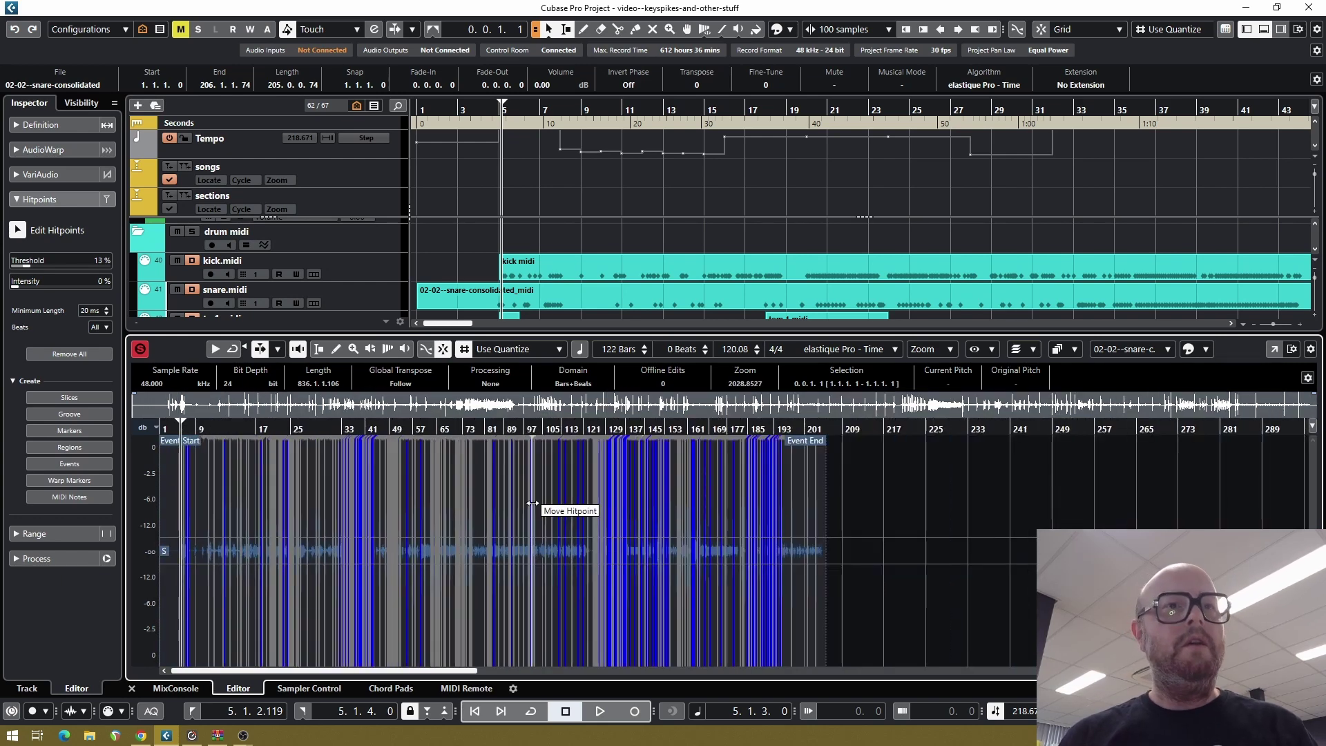
Convert all snare hitpoints to C2 MIDI notes, 1/64 length, on a new MIDI track
key("ctrl+a")
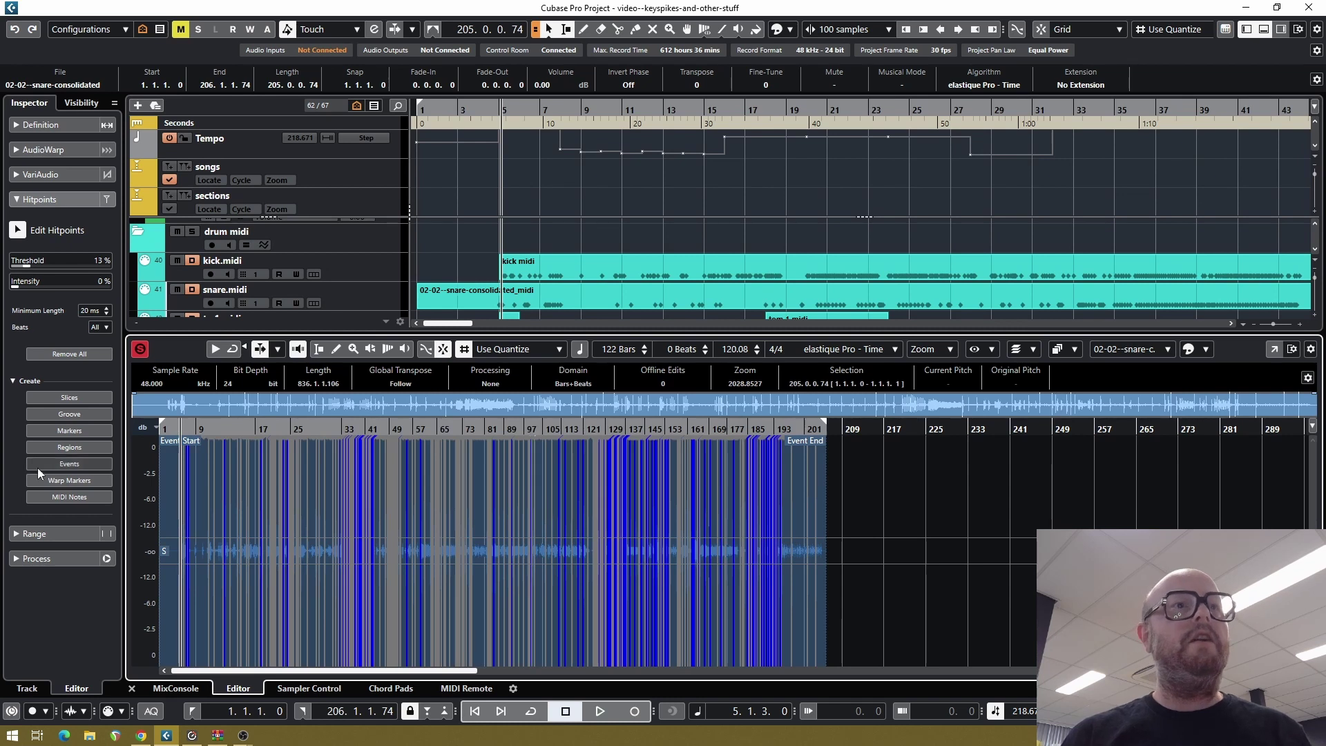
left_click(66, 497)
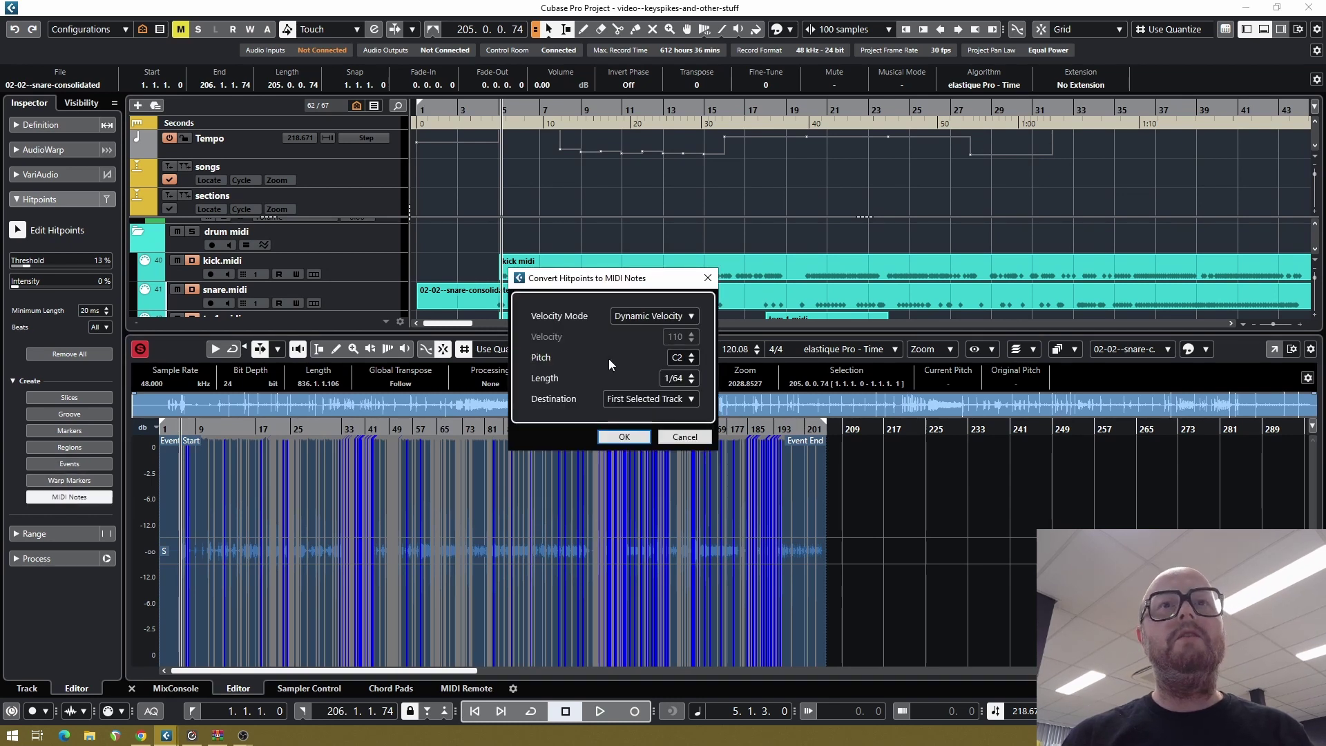
left_click_drag(642, 281, 652, 306)
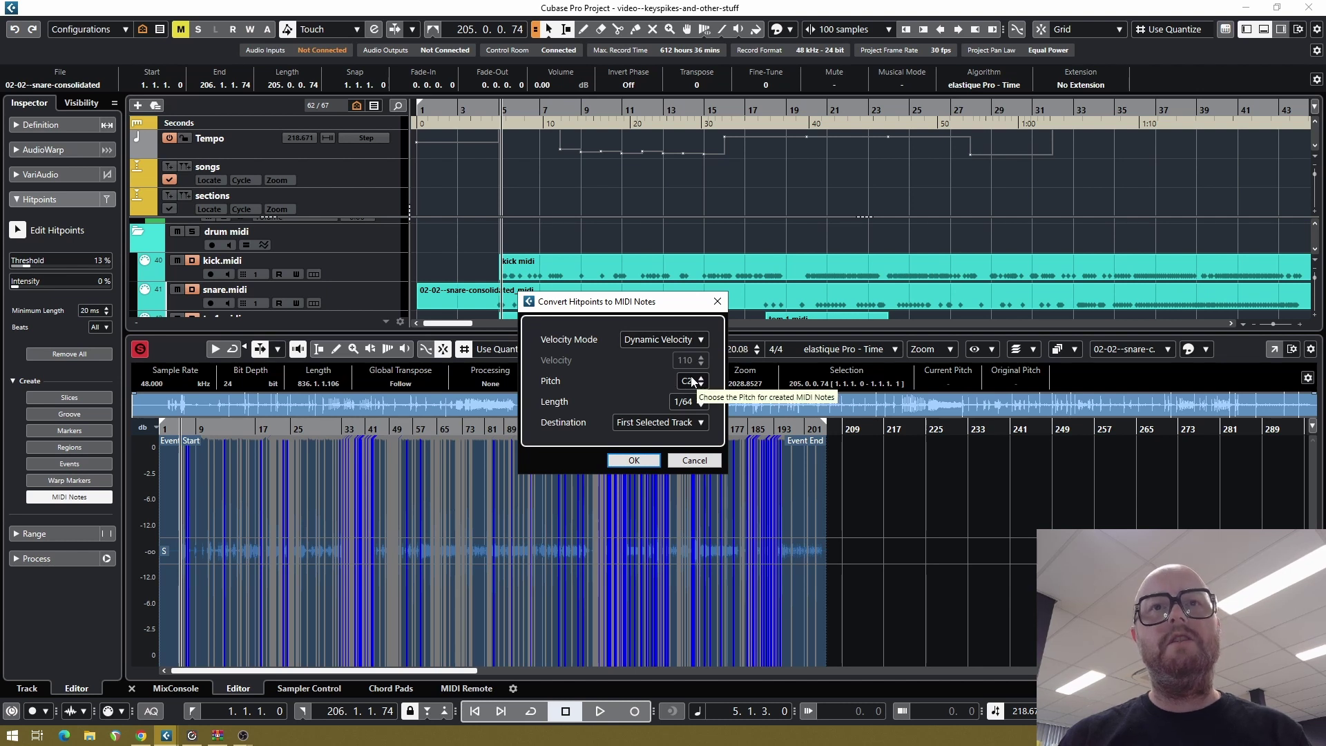
left_click(650, 422)
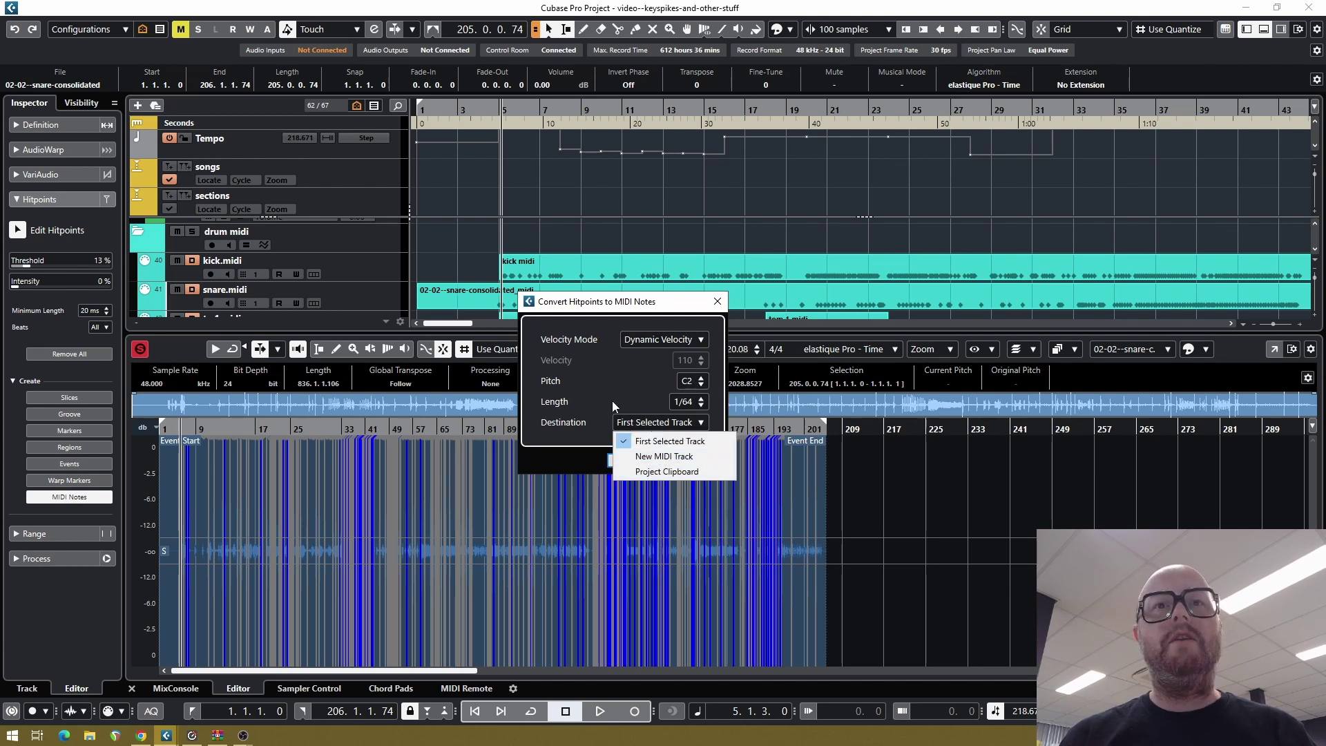
left_click(656, 456)
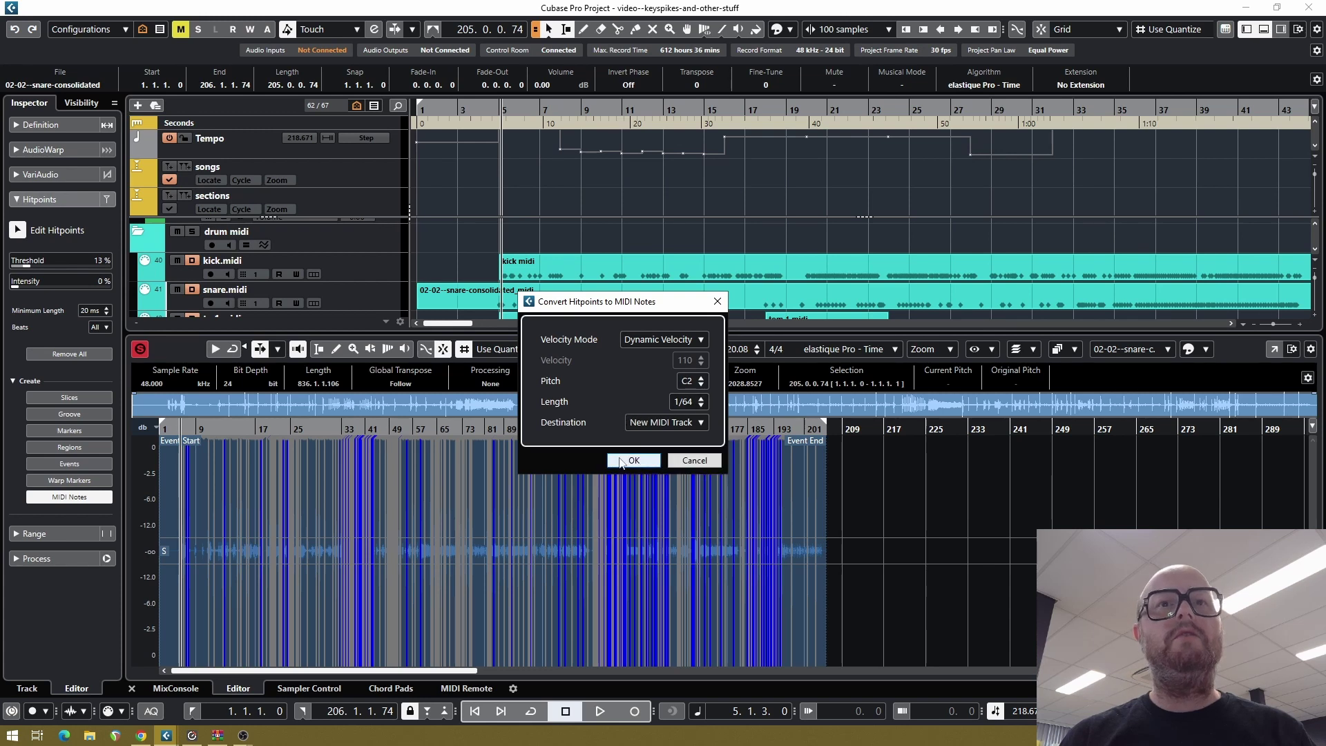
left_click(629, 461)
Check the converted C2 notes of MIDI 01 in the Key Editor, playing from bar 5
key("ctrl+alt+e")
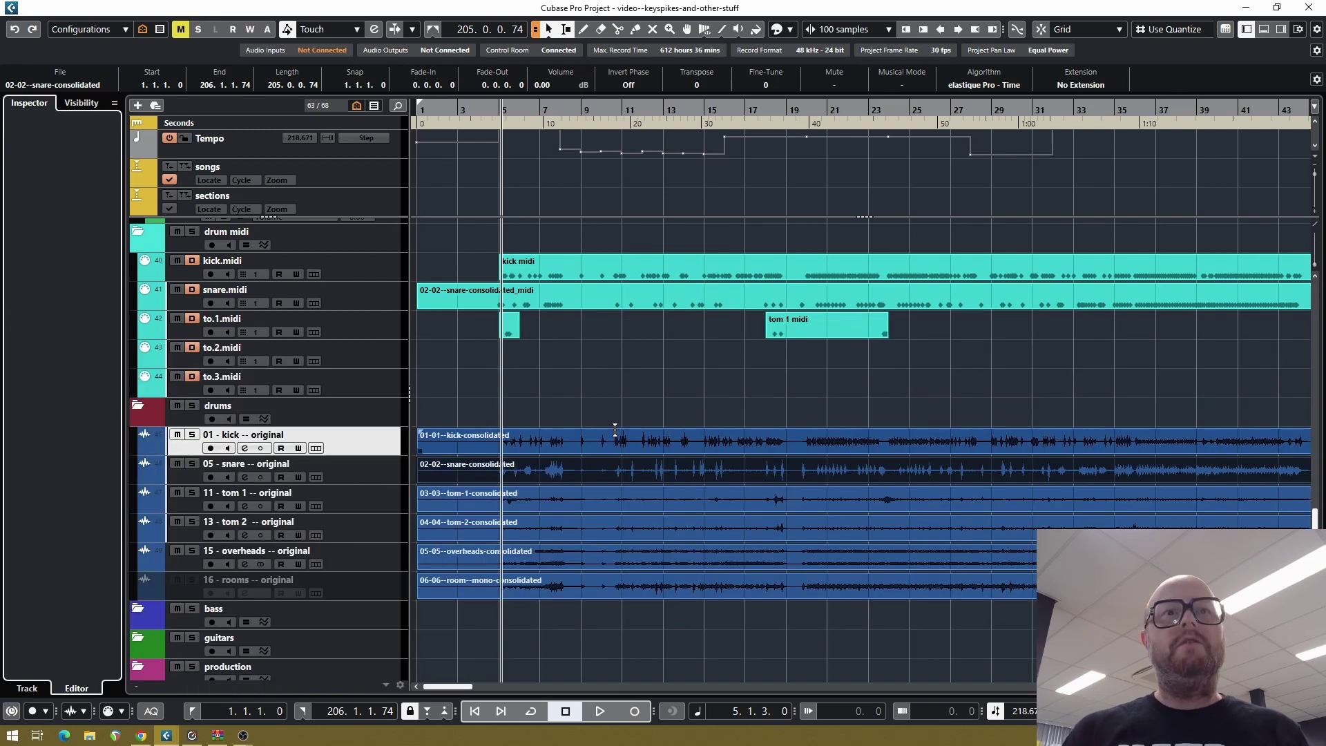
scroll(516, 397, "down", 3)
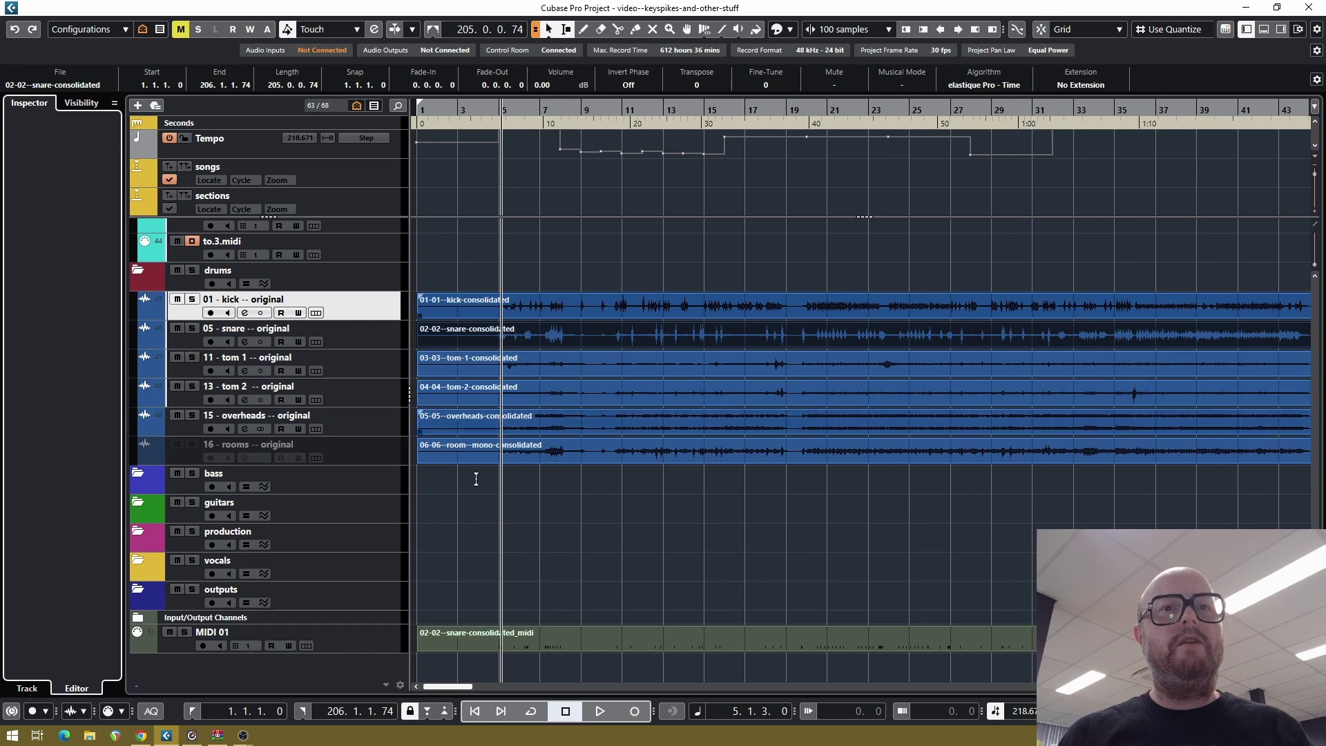
left_click(380, 646)
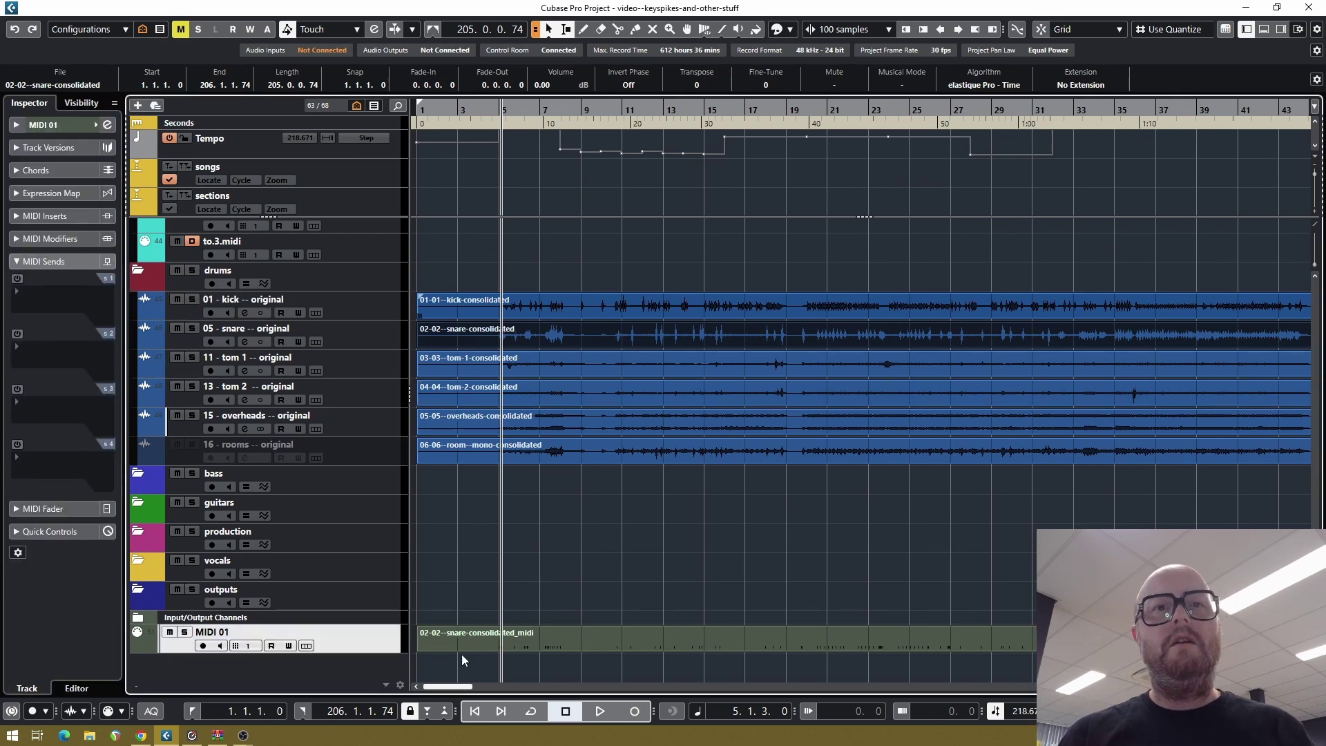
double_click(491, 642)
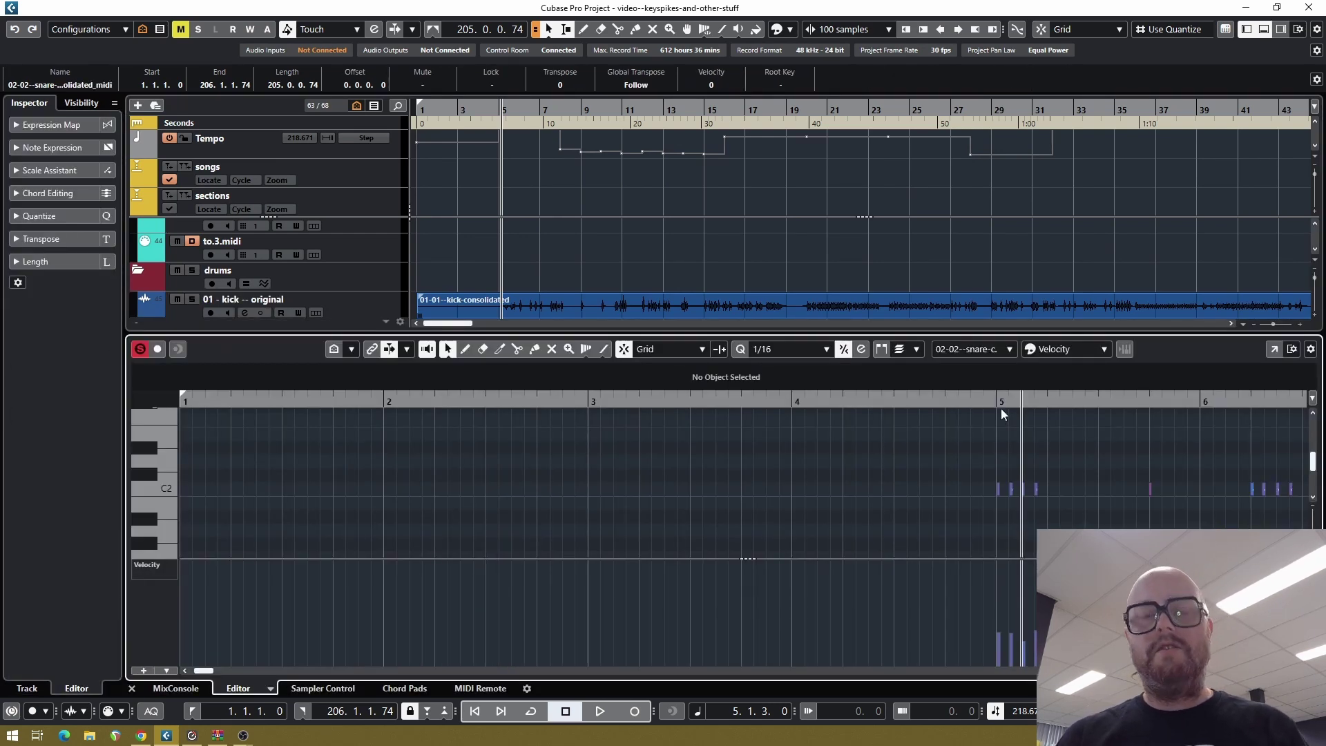
key("h")
key("h")
key("h")
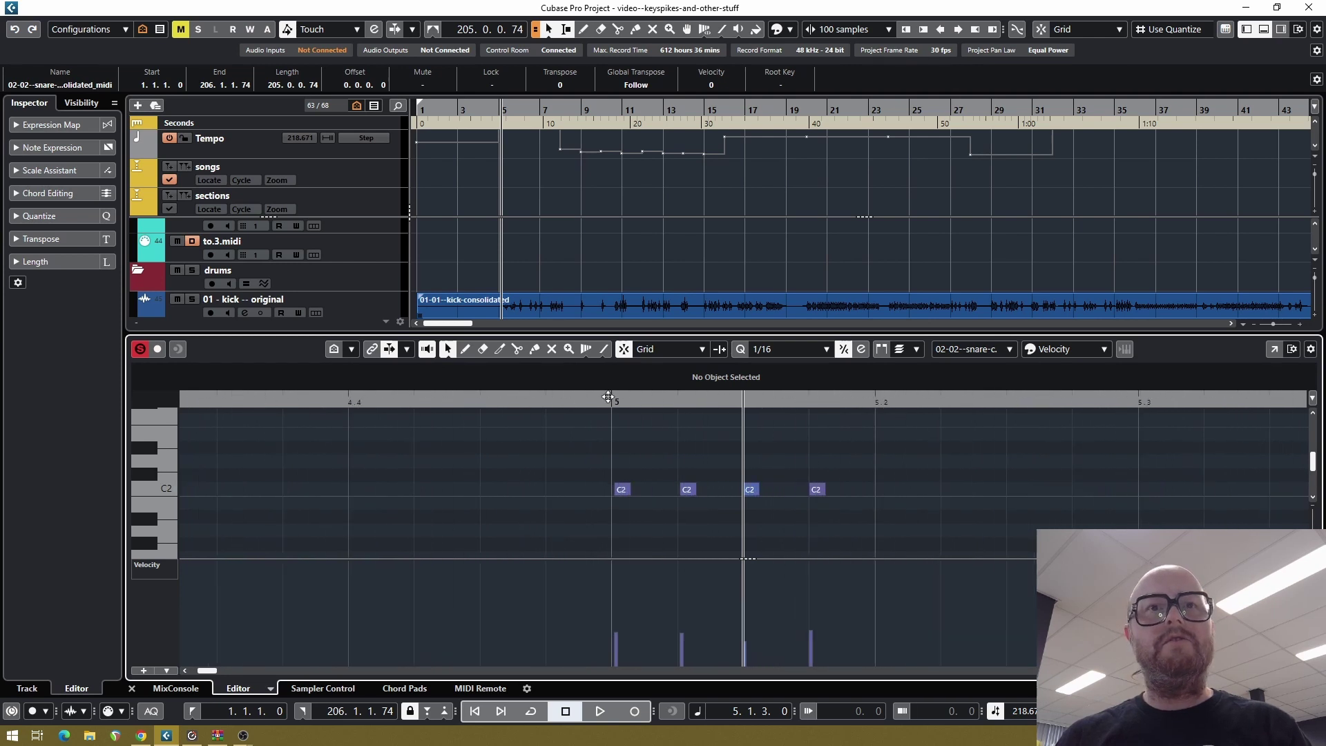
left_click(608, 396)
key("space")
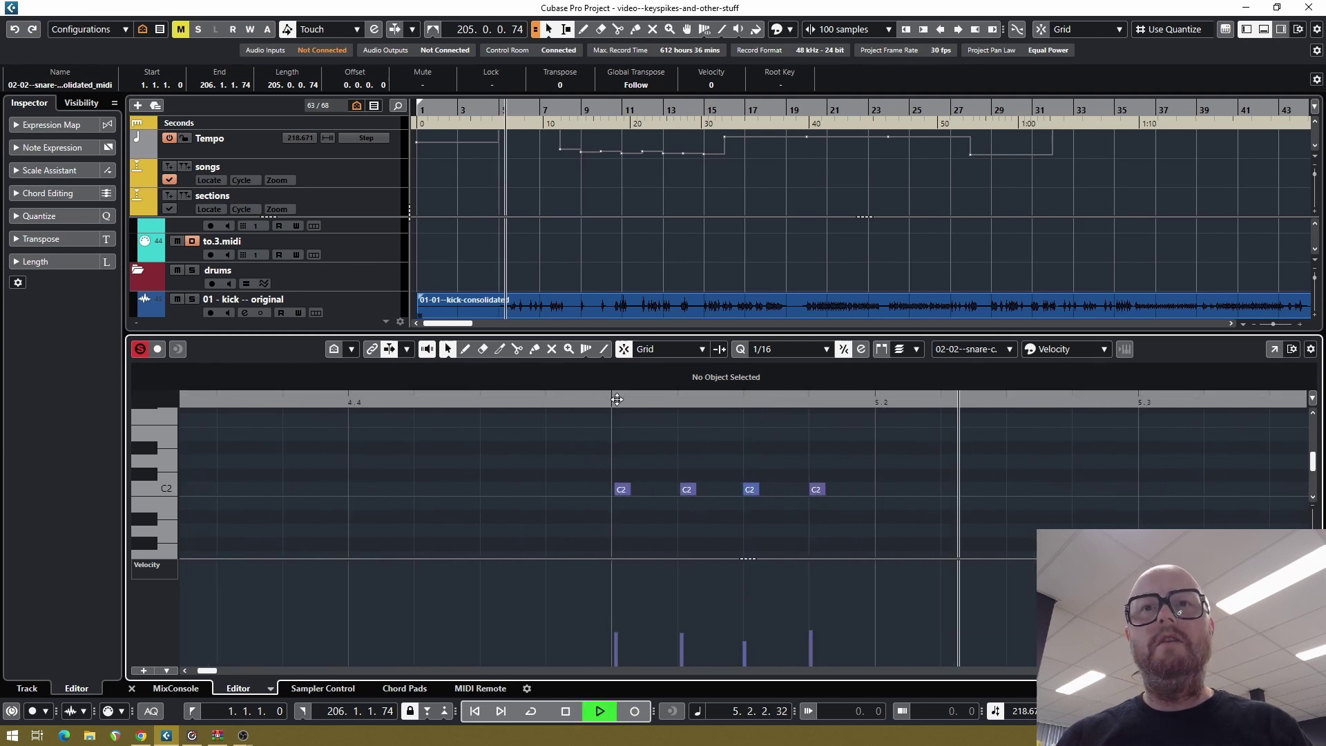
key("space")
key("g")
key("g")
key("g")
key("g")
key("g")
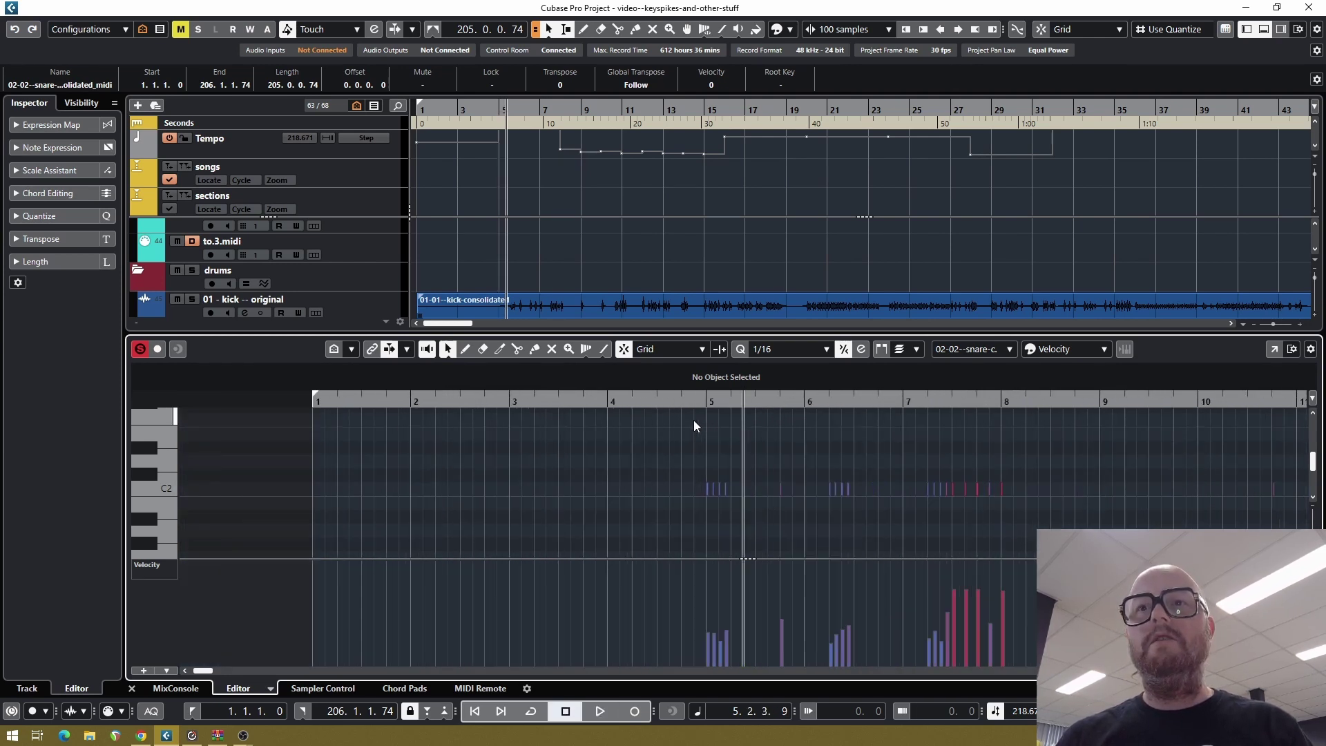
key("ctrl+e")
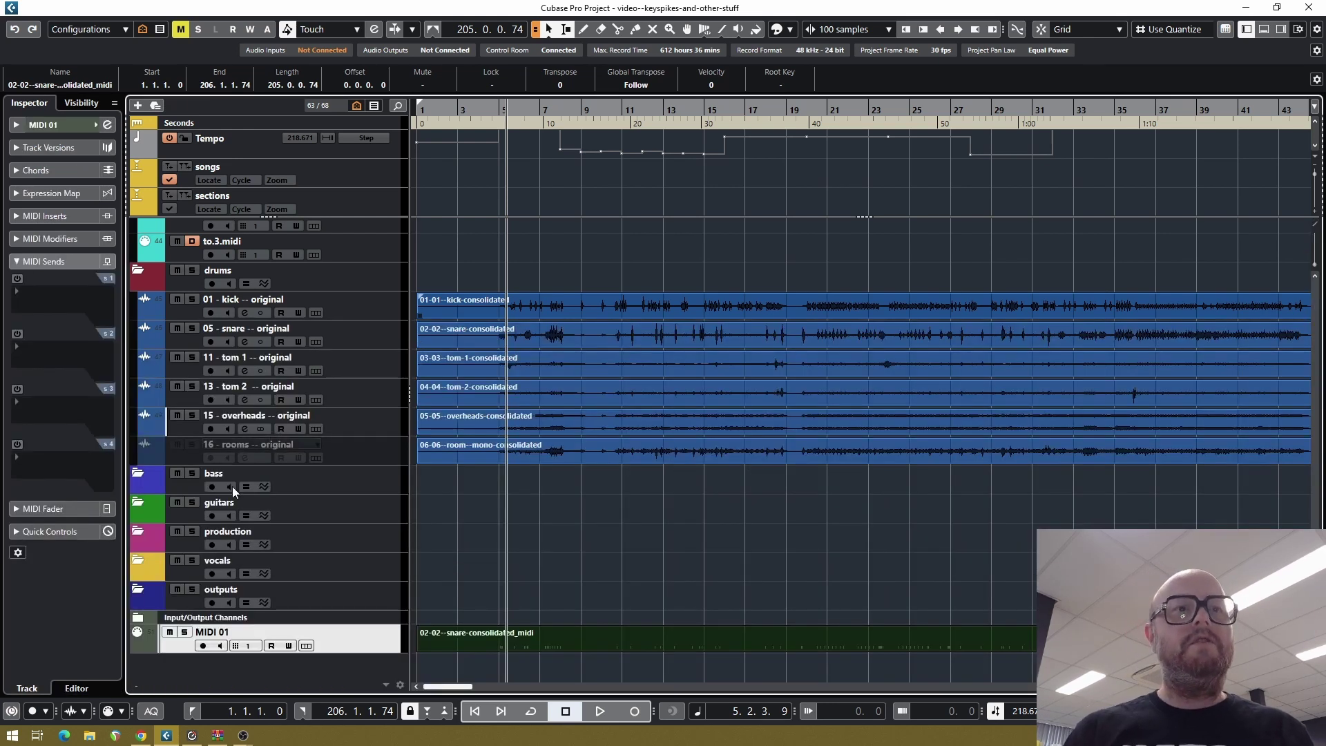
Remove the MIDI 01 track with Remove Selected Tracks, confirming Yes
right_click(379, 652)
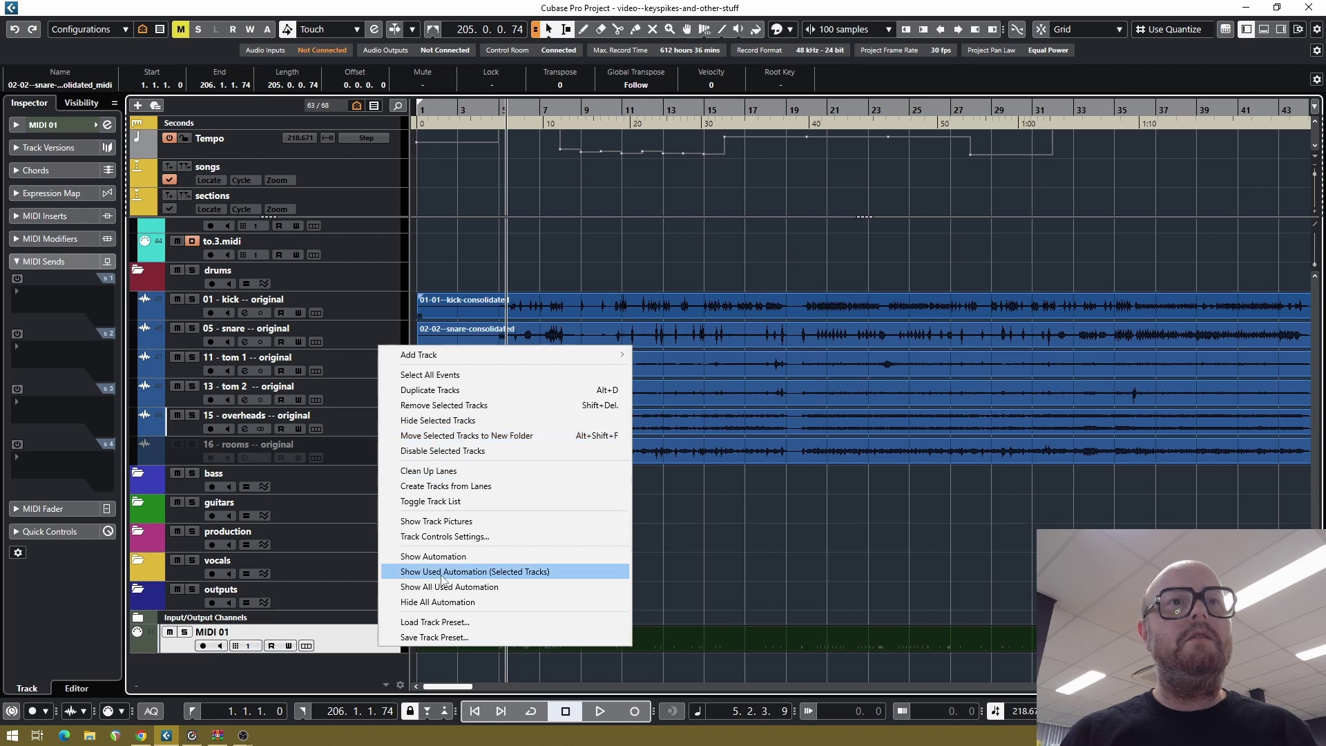
left_click(444, 406)
left_click(632, 402)
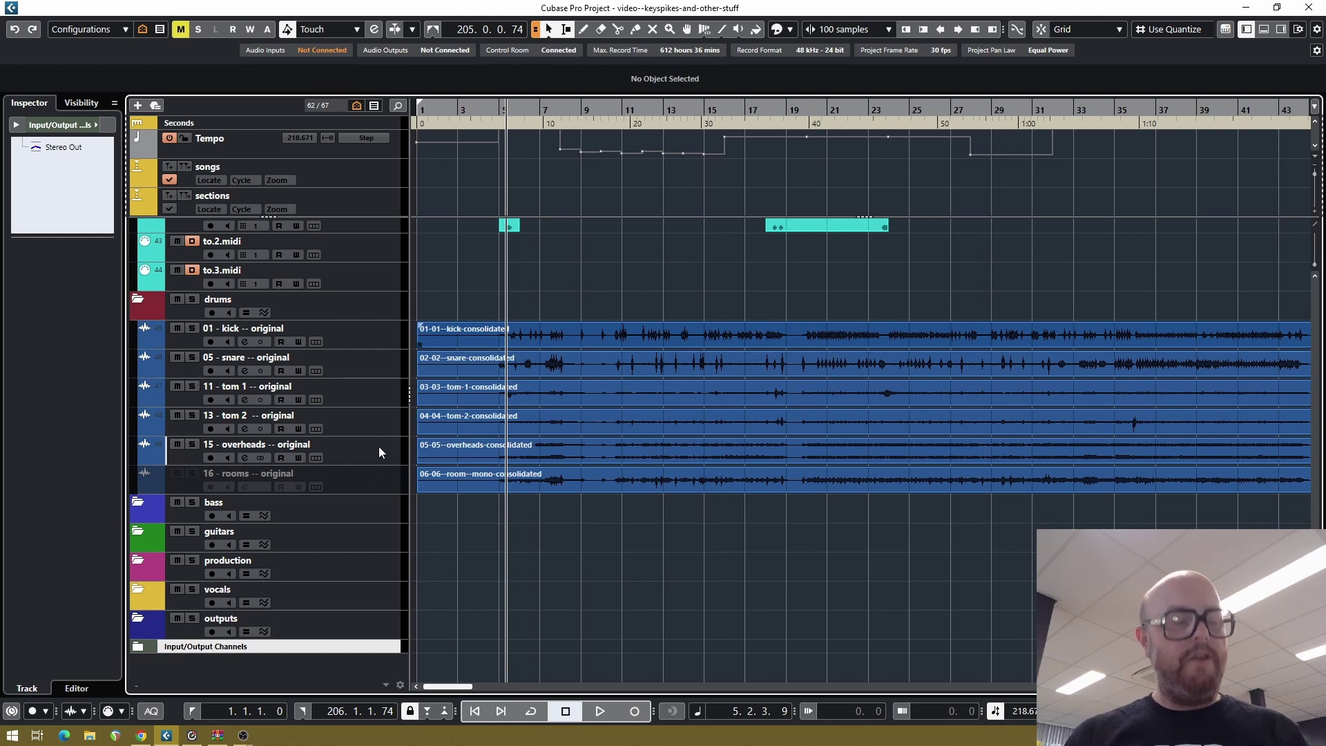
scroll(384, 441, "up", 10)
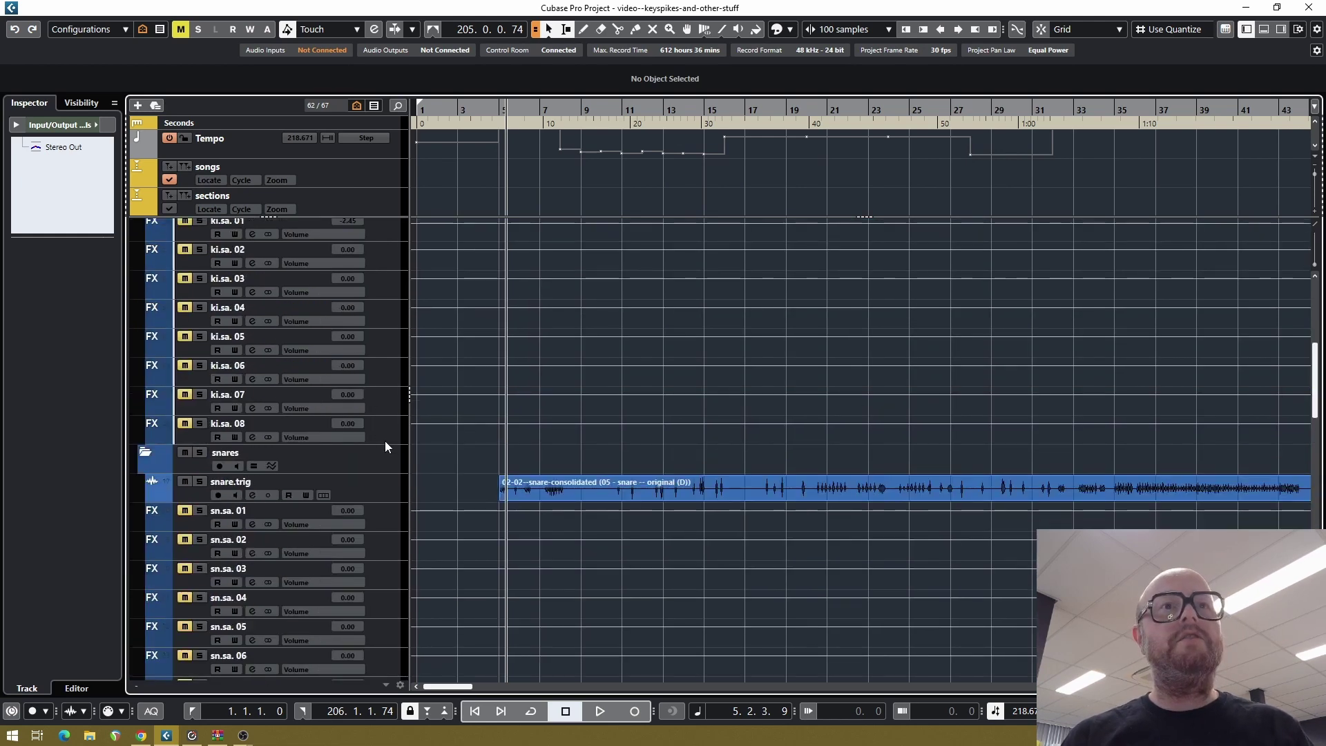
scroll(384, 441, "down", 10)
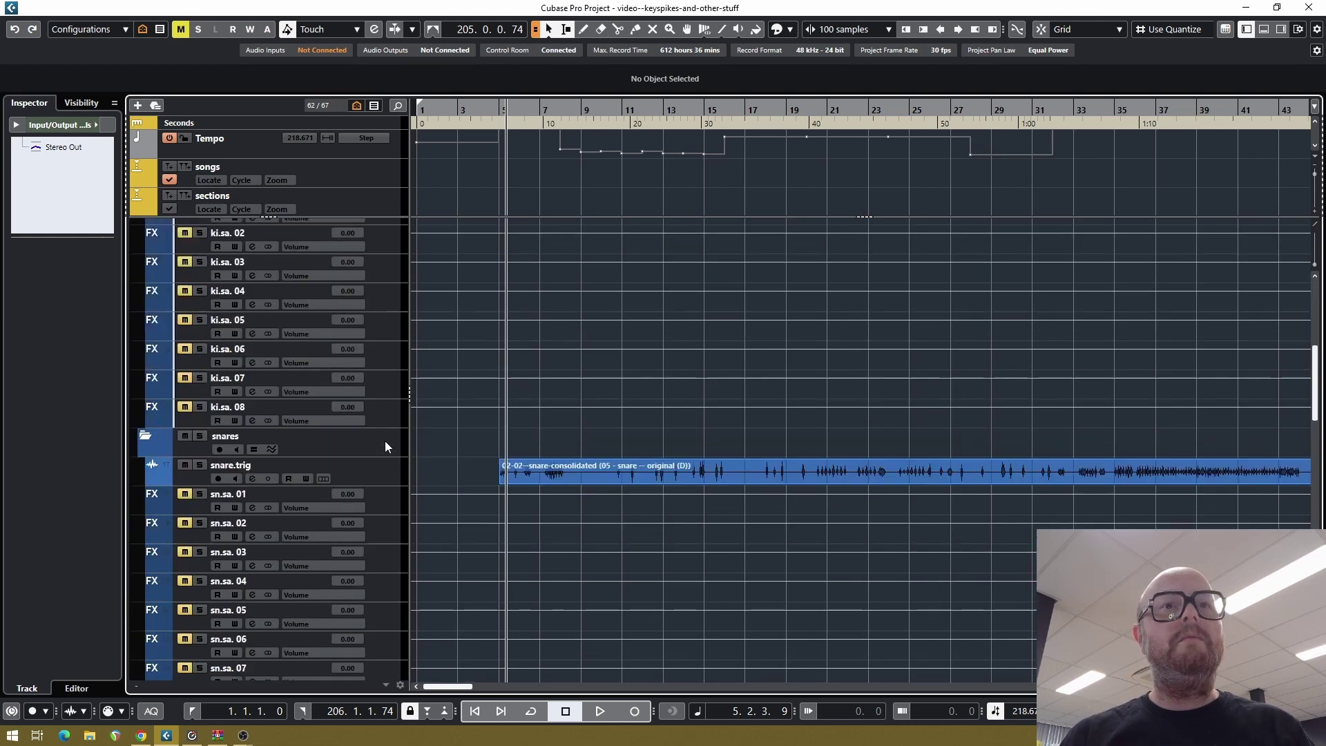
left_click(378, 537)
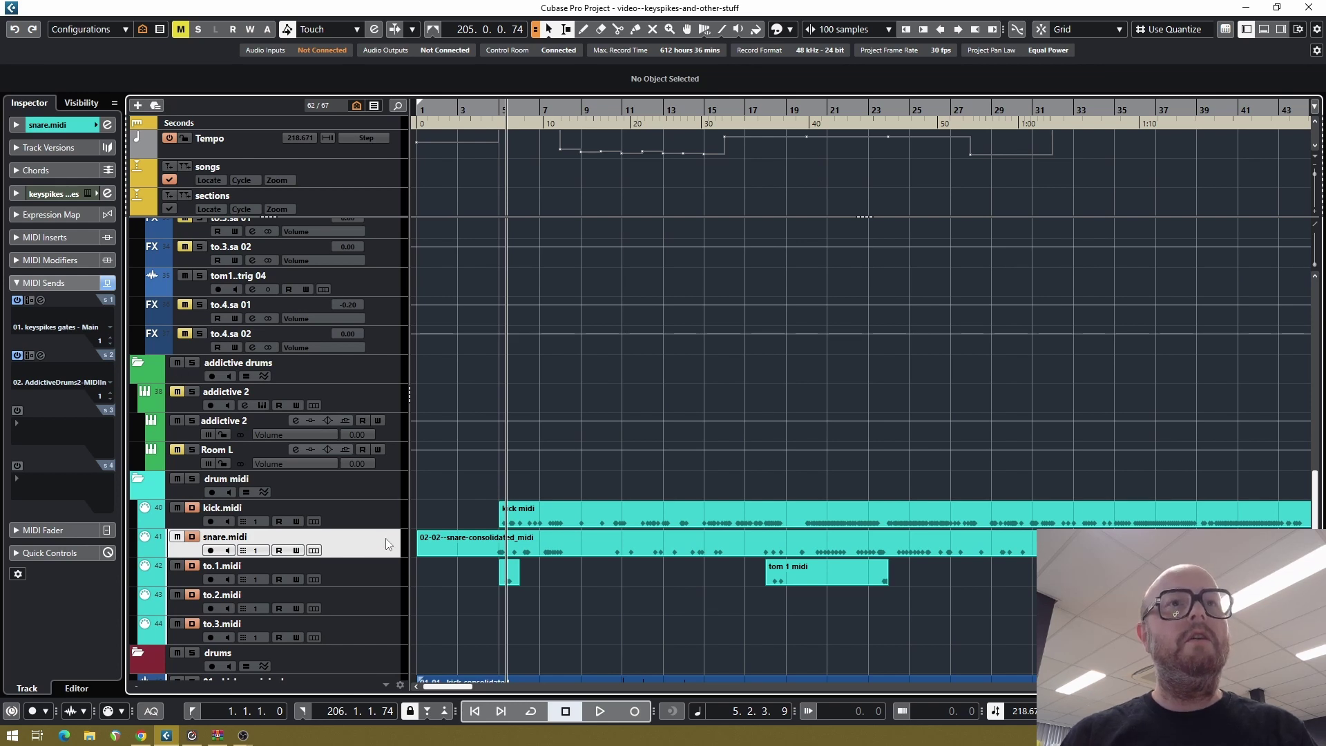
scroll(386, 537, "down", 5)
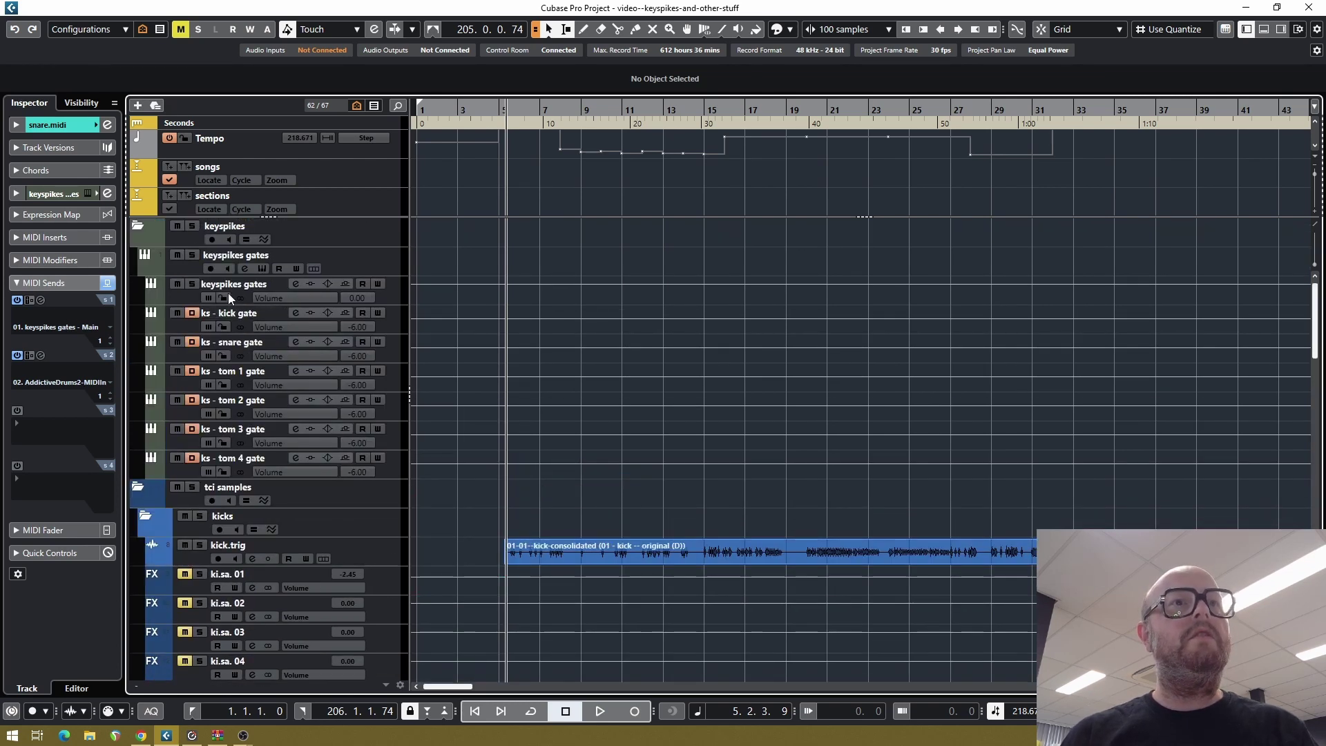
Open the keyspikes gates instrument, select ks - kick, and bring up the MixConsole with F3
left_click(261, 267)
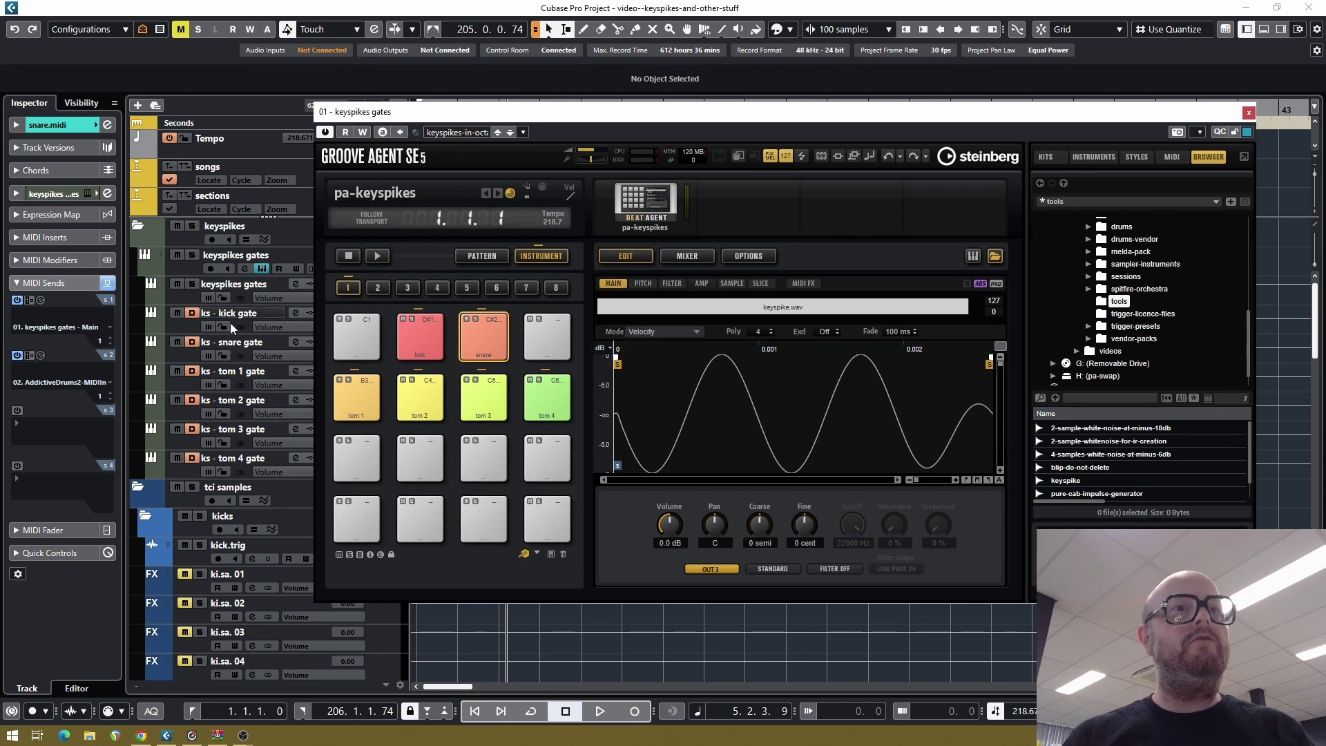
left_click(170, 325)
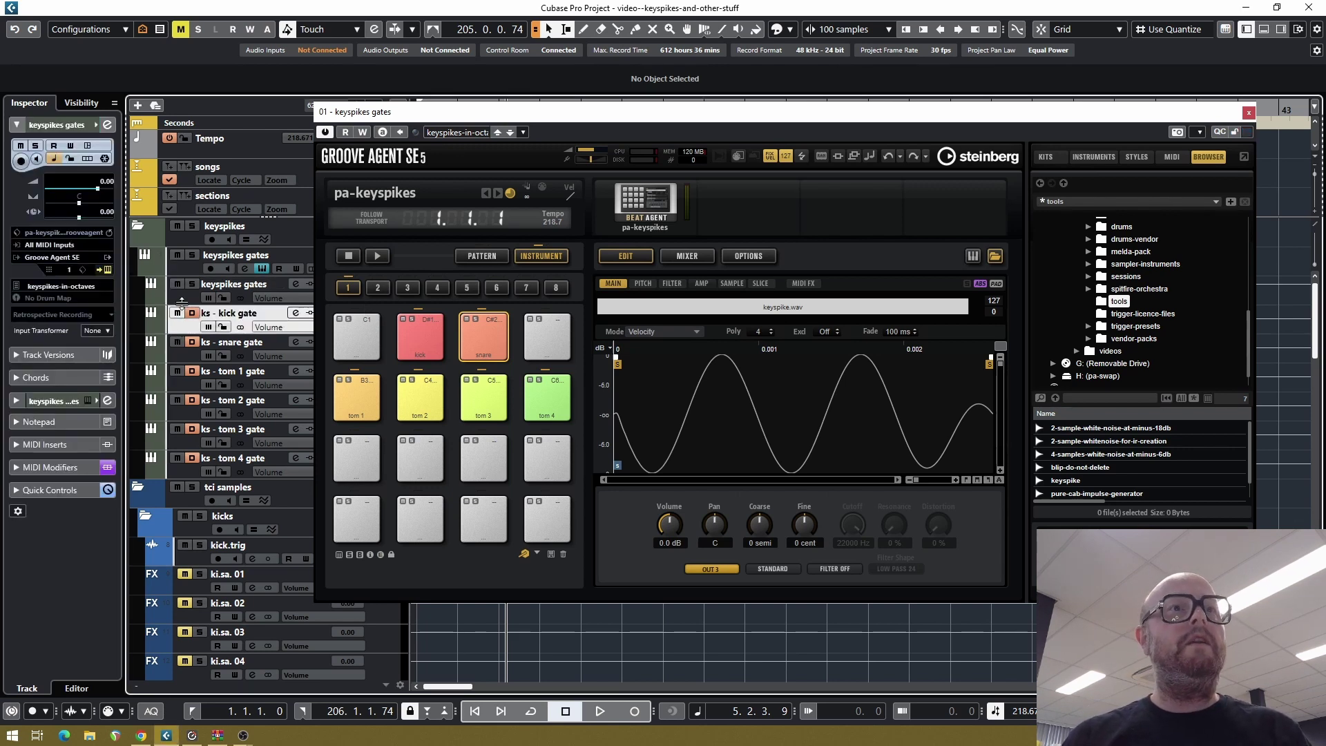
key("F3")
key("F3")
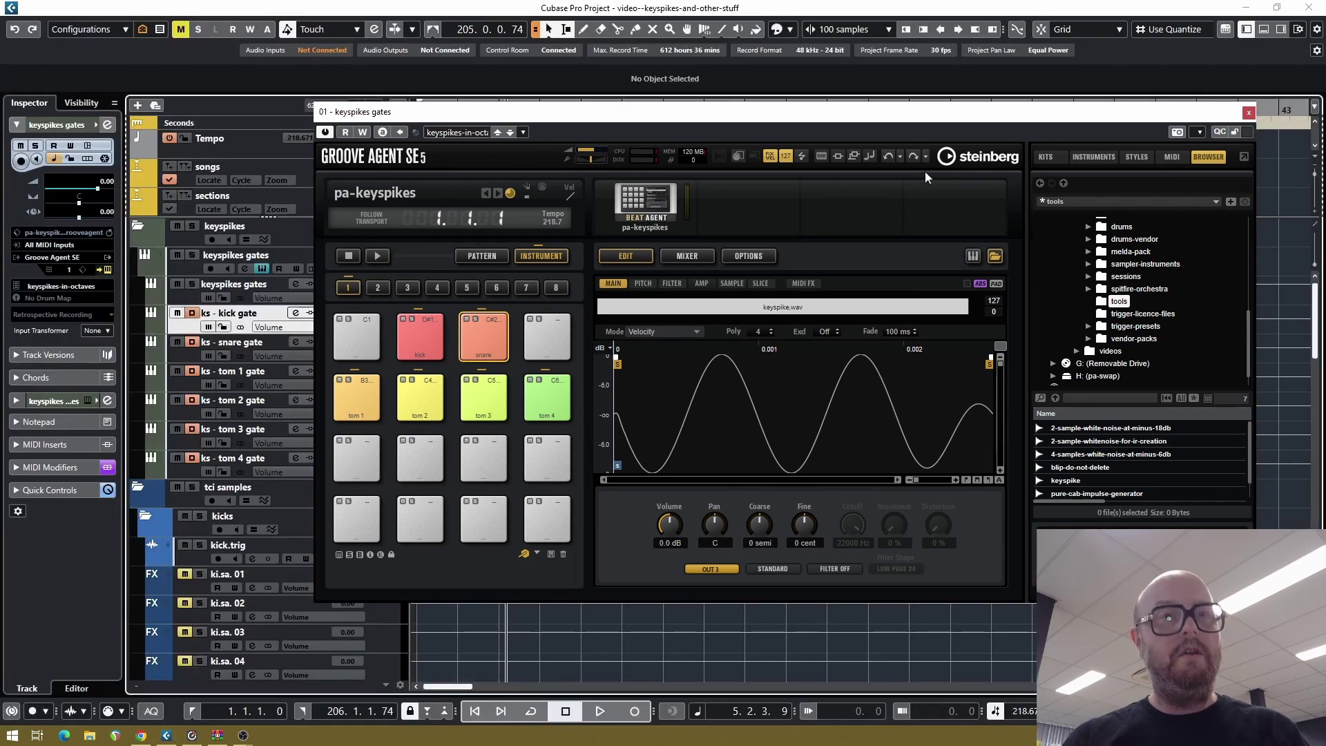
key("F3")
Close the drum instrument window and enable Listen on all six ks gate channels
left_click(1249, 113)
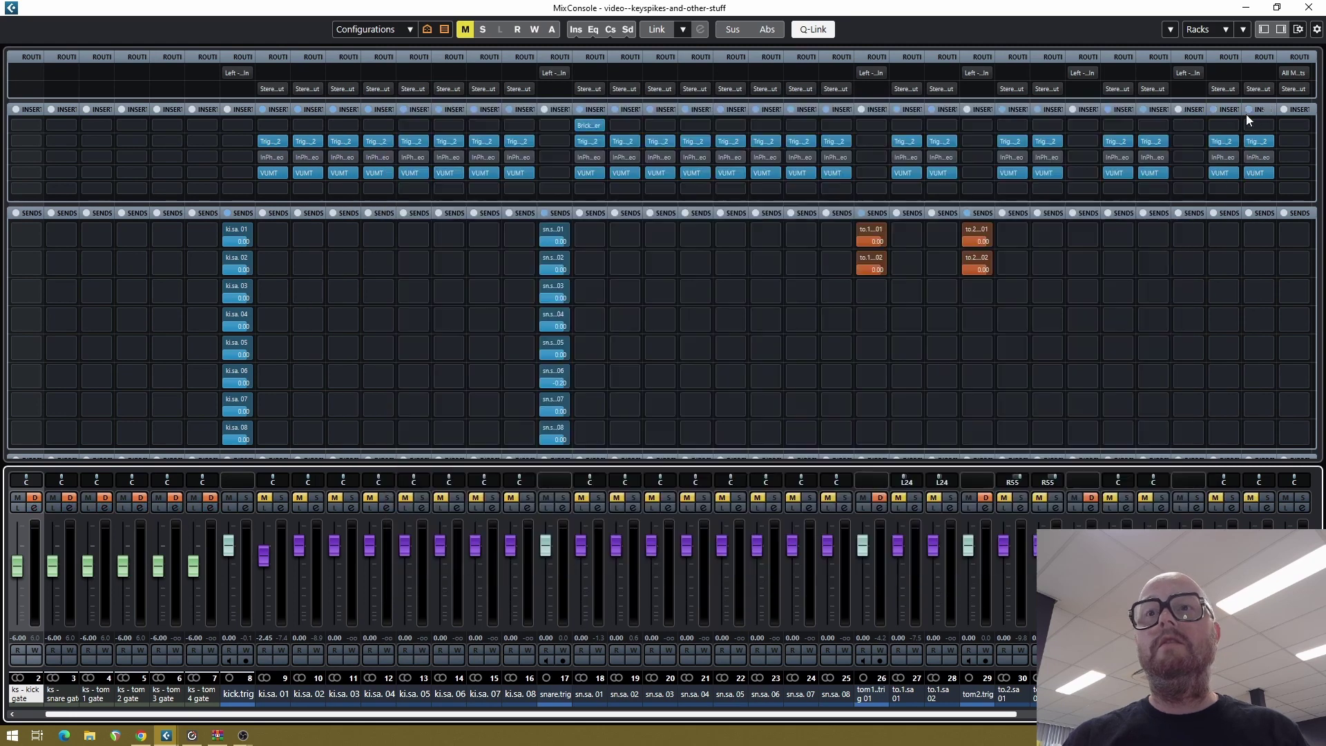
left_click_drag(803, 715, 118, 732)
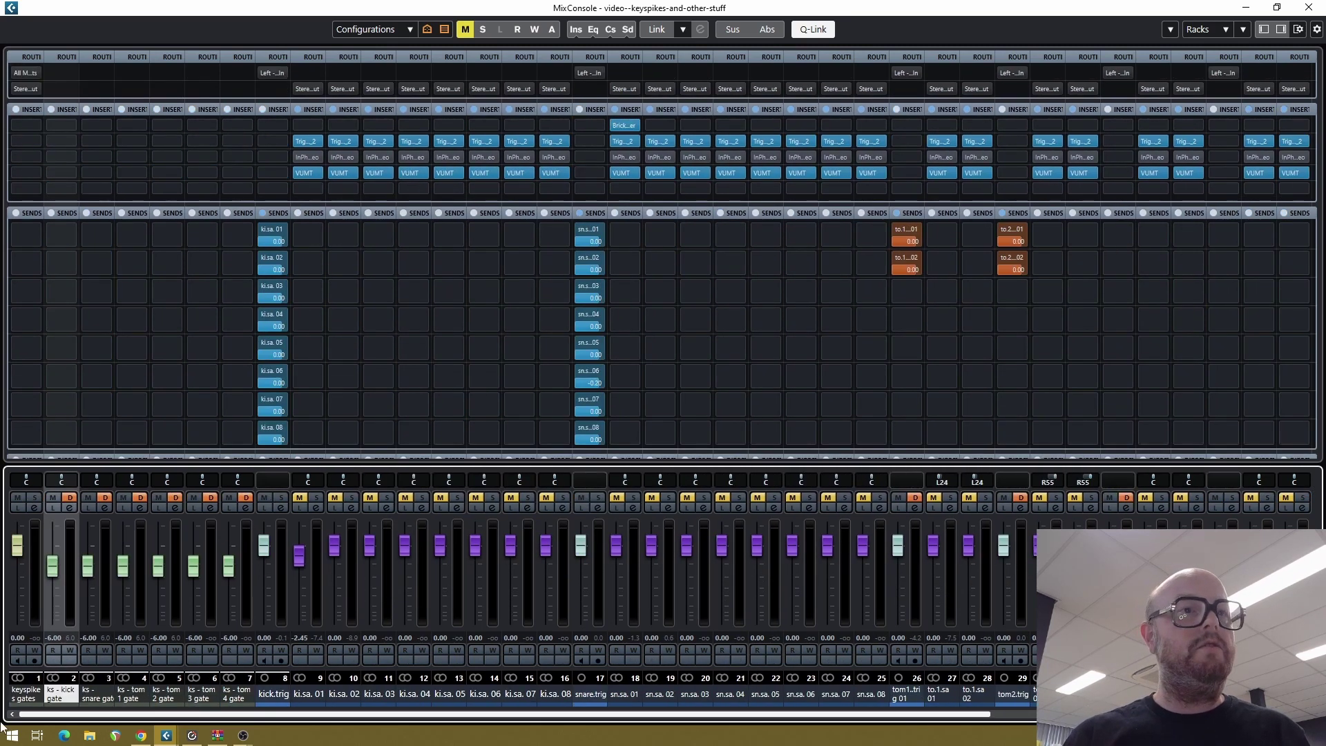
left_click(228, 694, "shift")
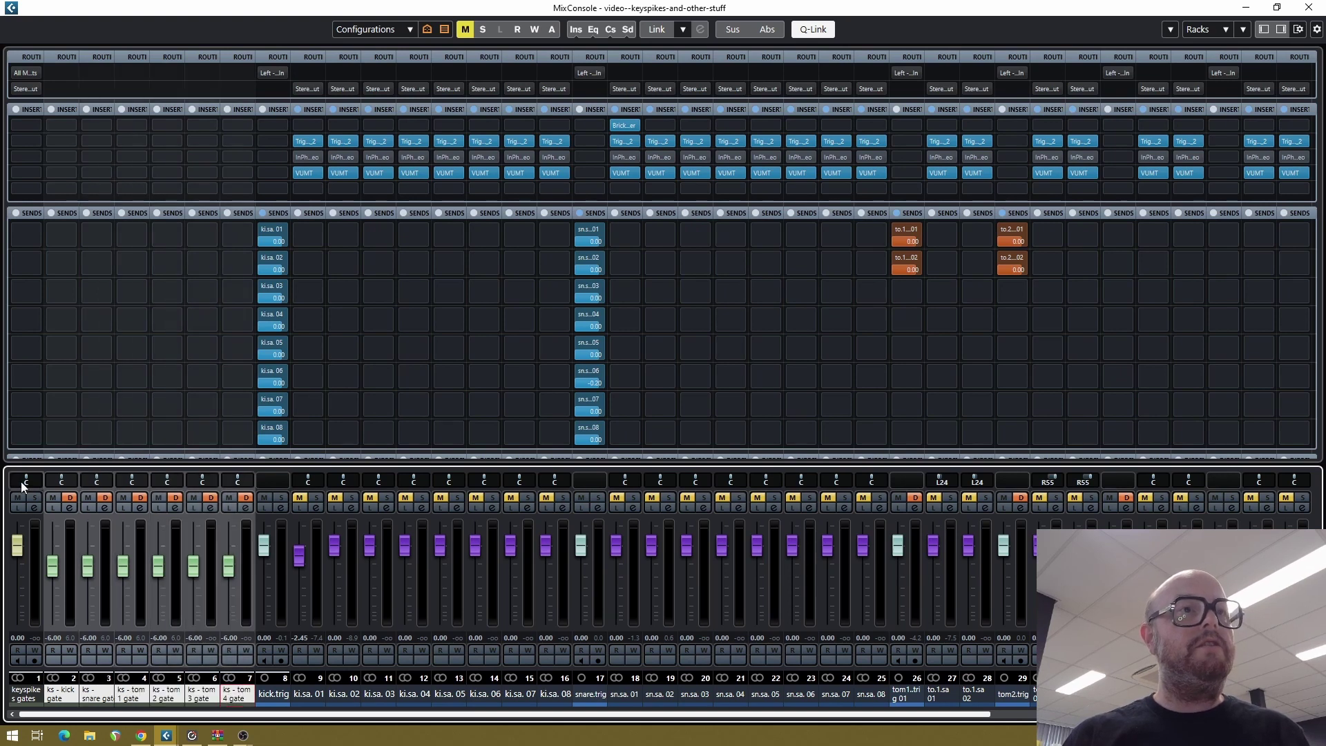
left_click(53, 507)
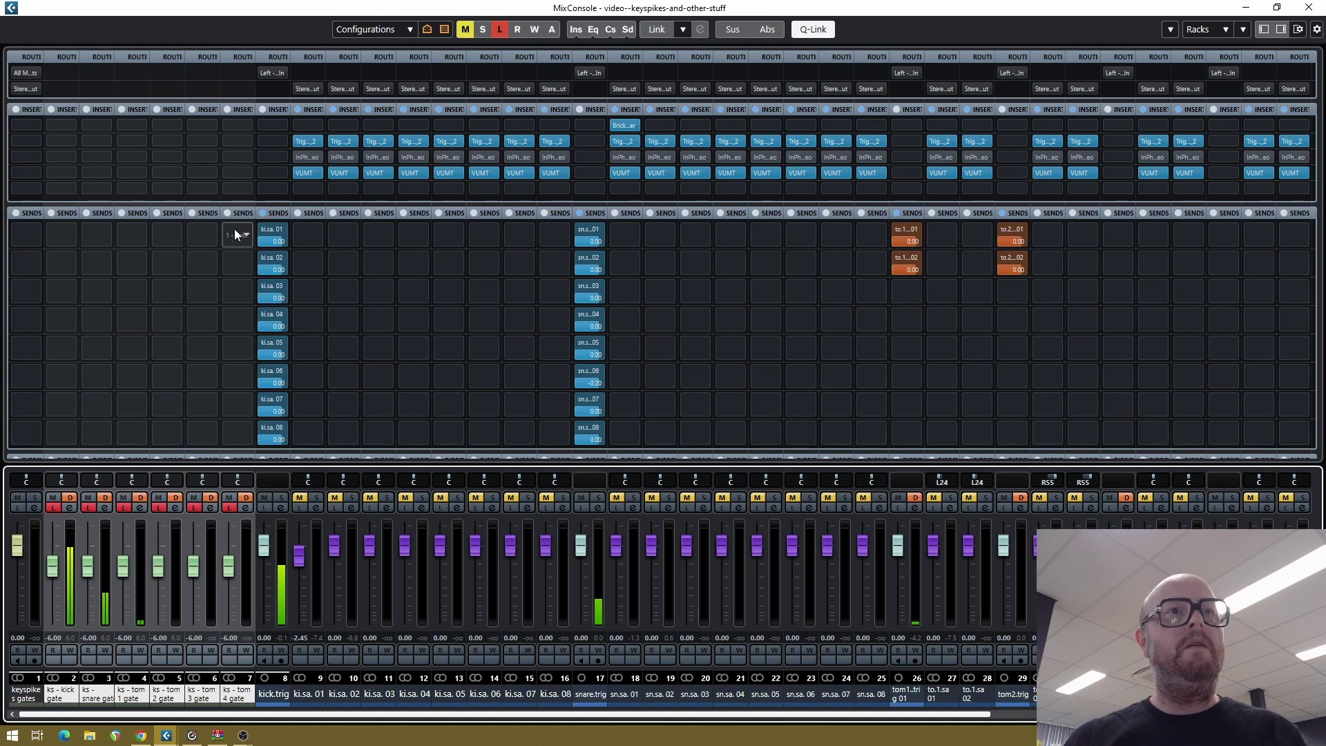
Audition the snare pad twice in the keyspikes gates drum instrument, then close it
key("F3")
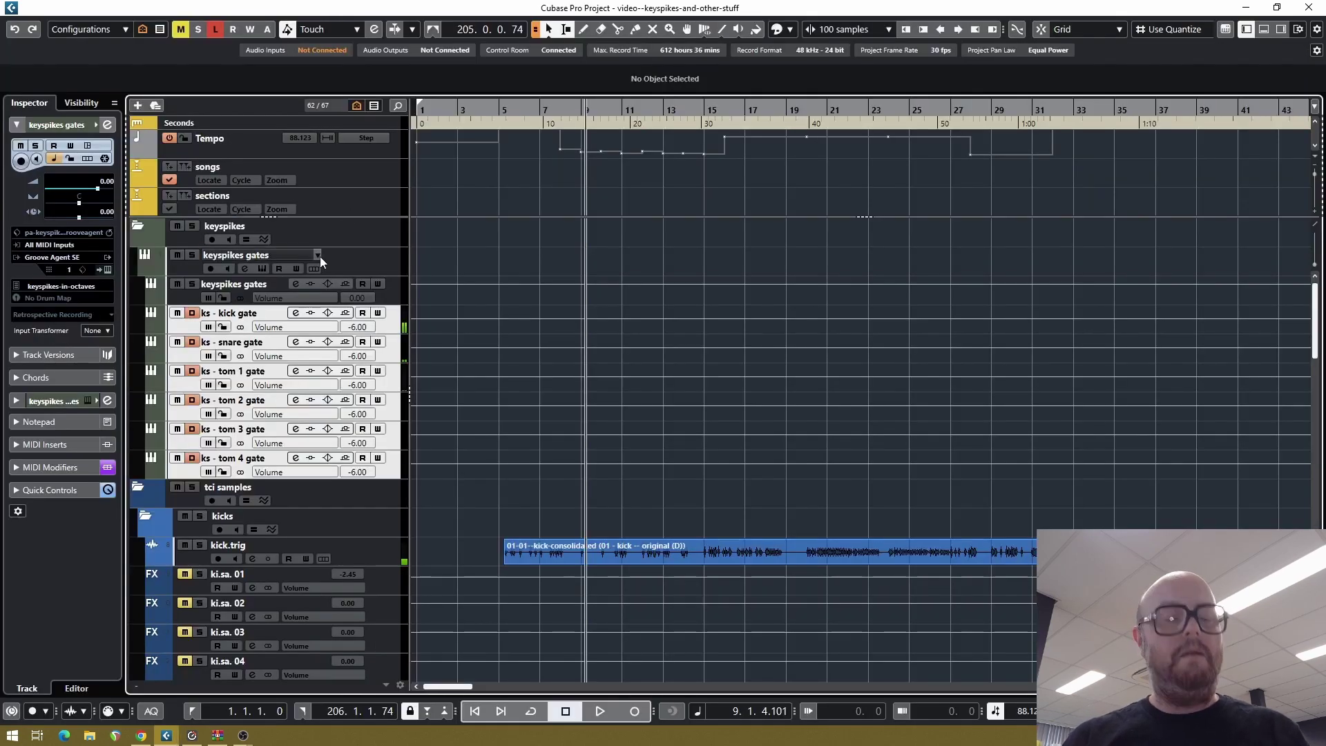
left_click(262, 269)
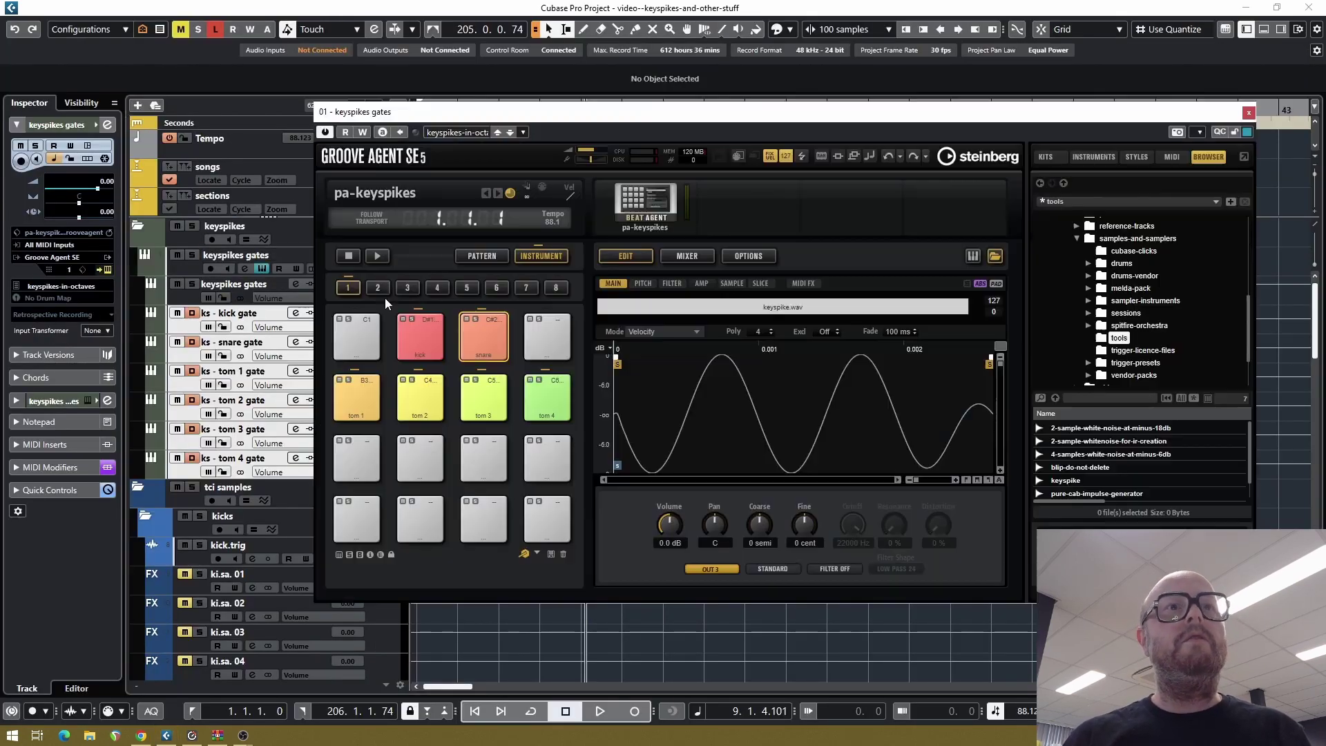
left_click(478, 337)
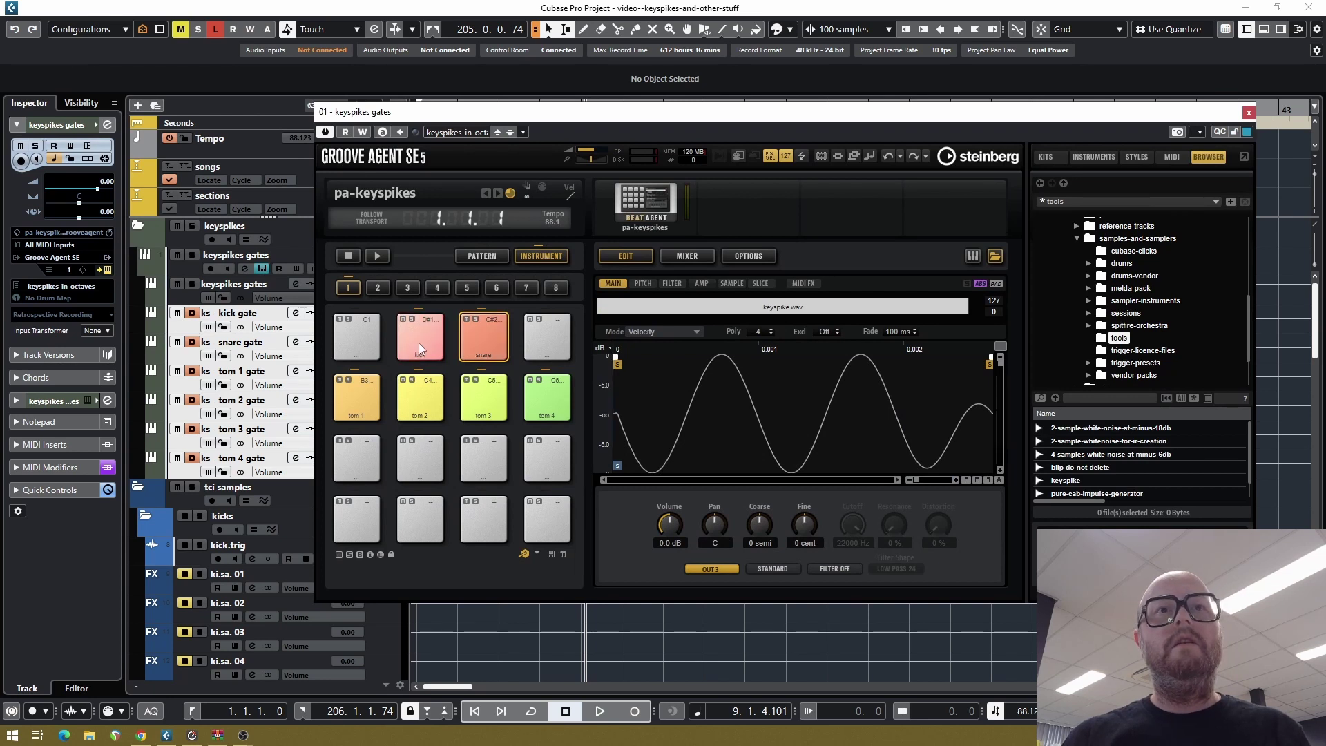
left_click(477, 339)
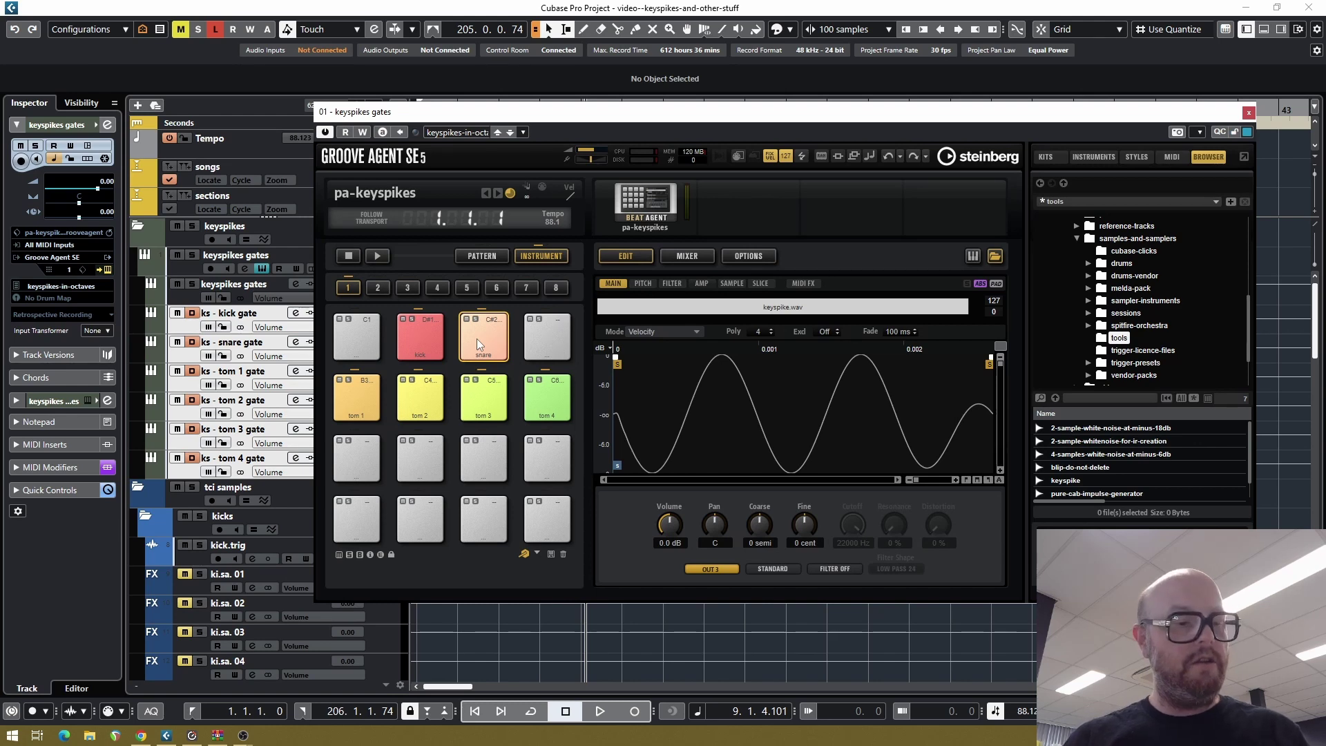
key("Escape")
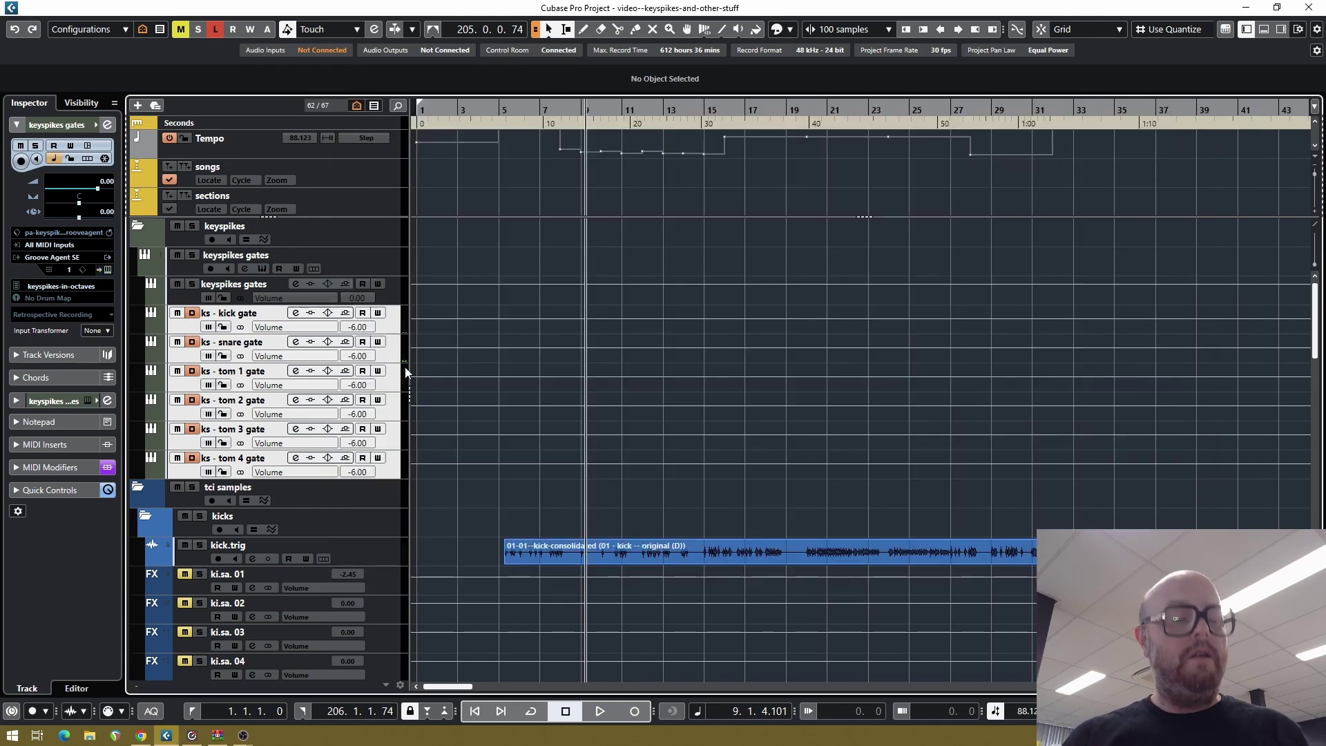
Solo one channel in the MixConsole and return to the project window
key("F3")
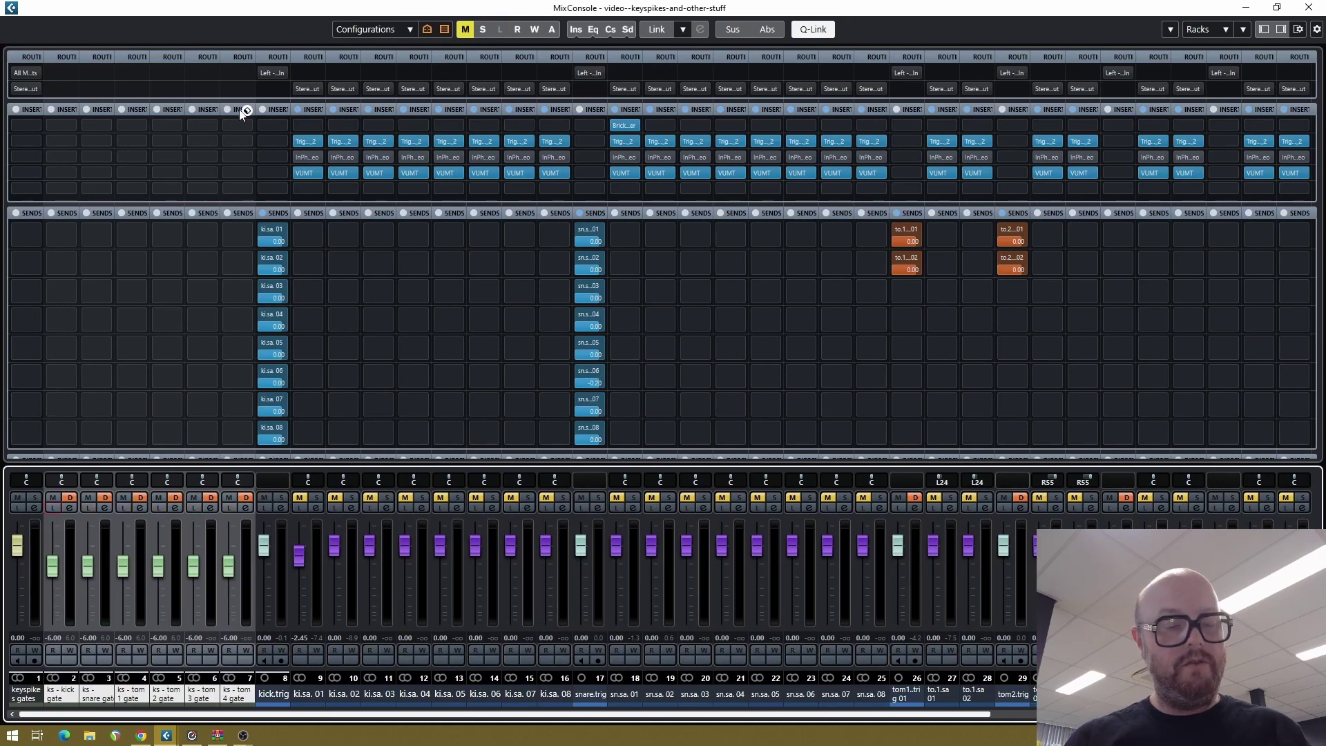
left_click_drag(411, 715, 762, 733)
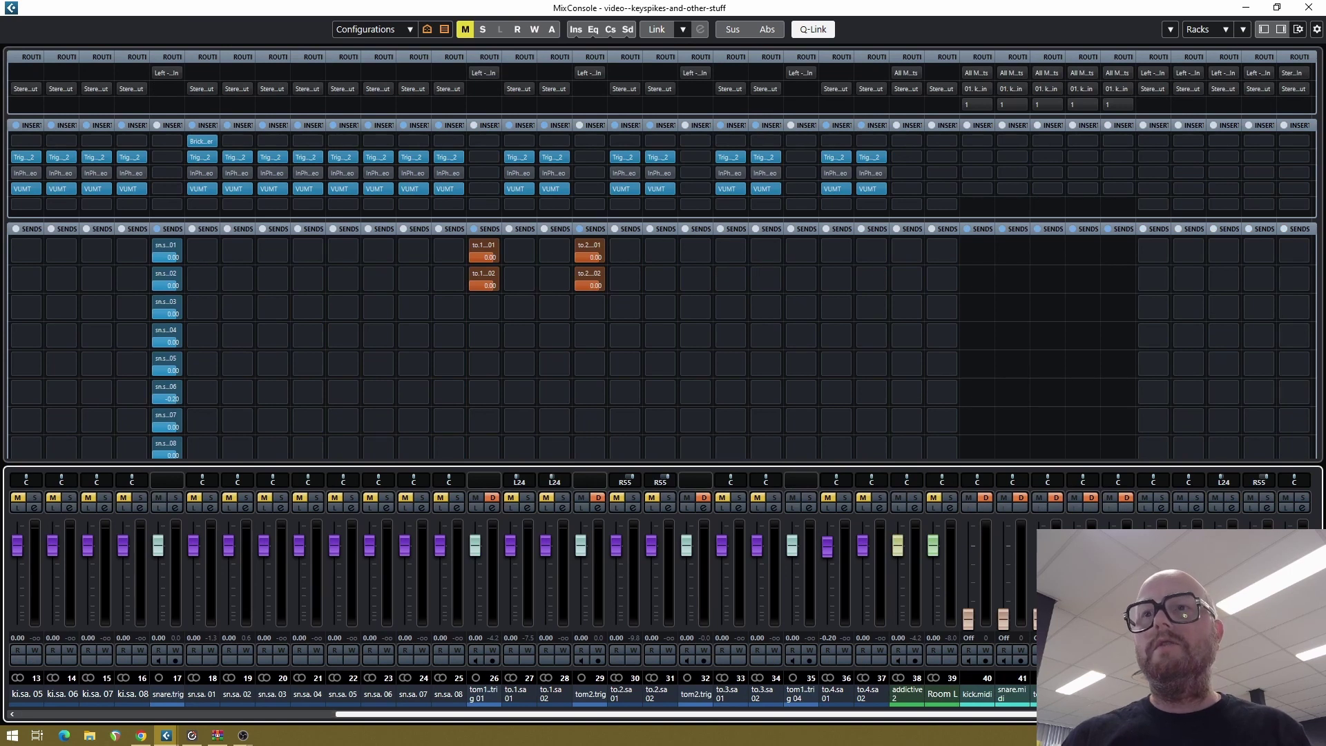
left_click(1194, 497)
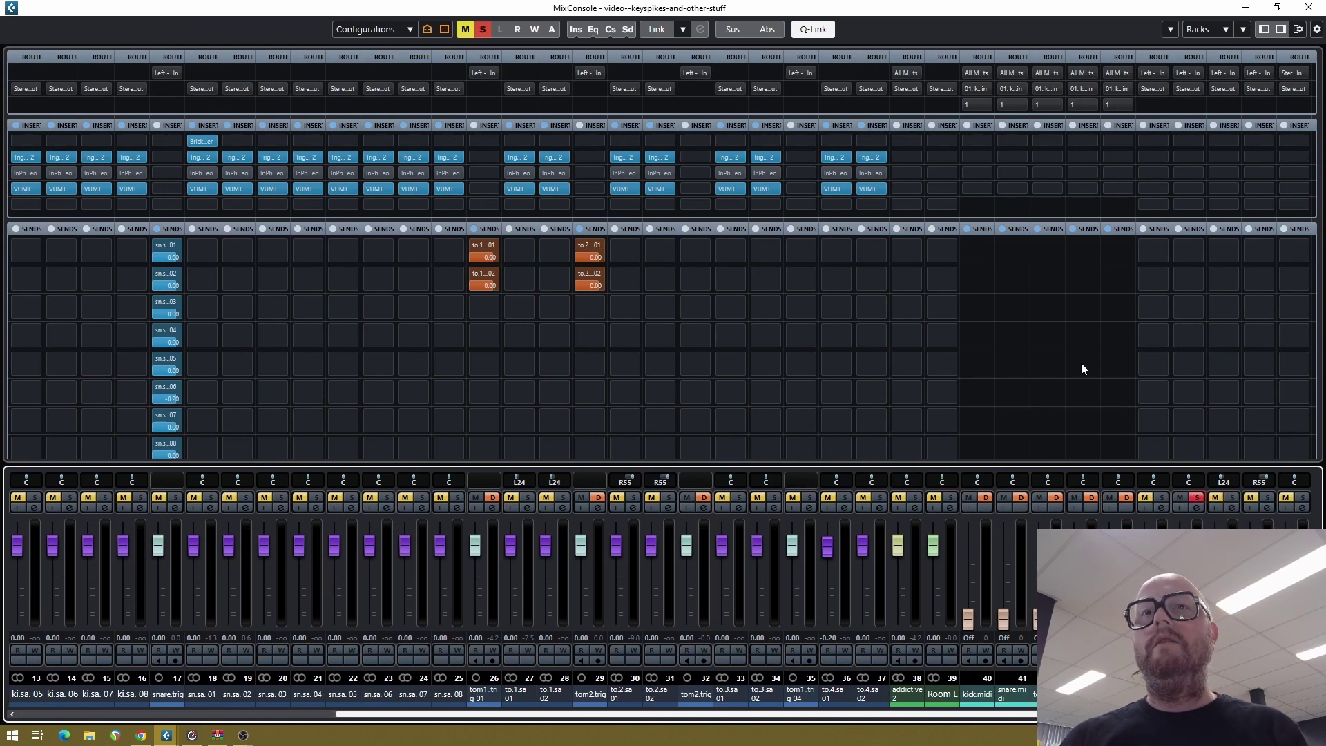
key("F3")
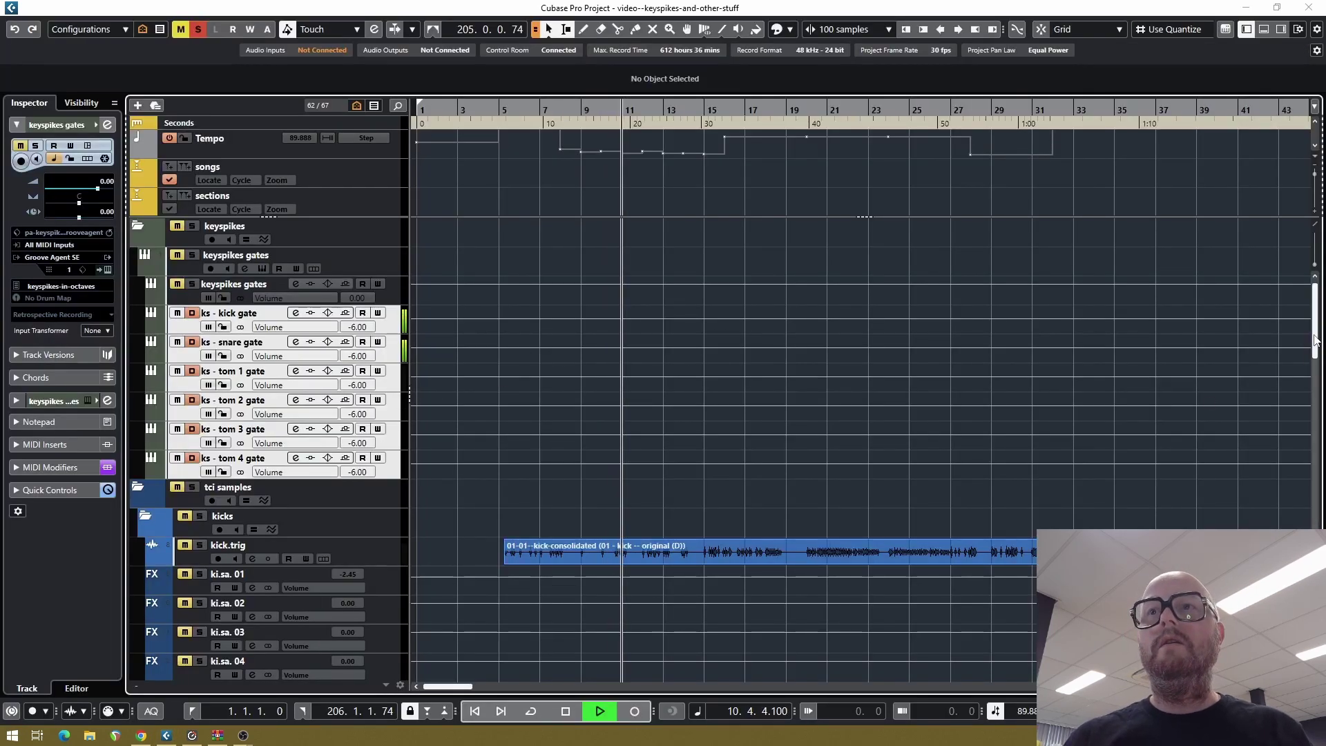
left_click_drag(1314, 340, 1323, 397)
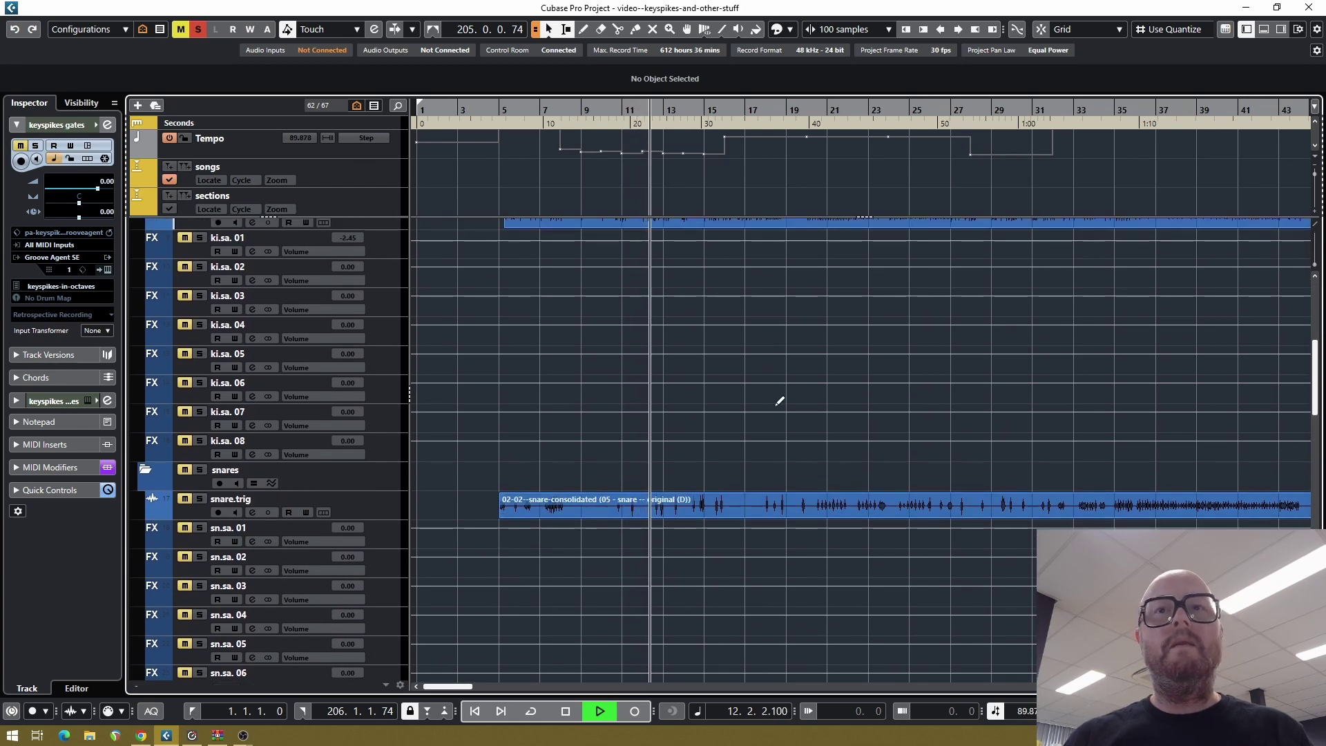
Load SSL X-Gate into insert slot 1 of the 05 - snare -- original track and open its editor
scroll(819, 404, "down", 10)
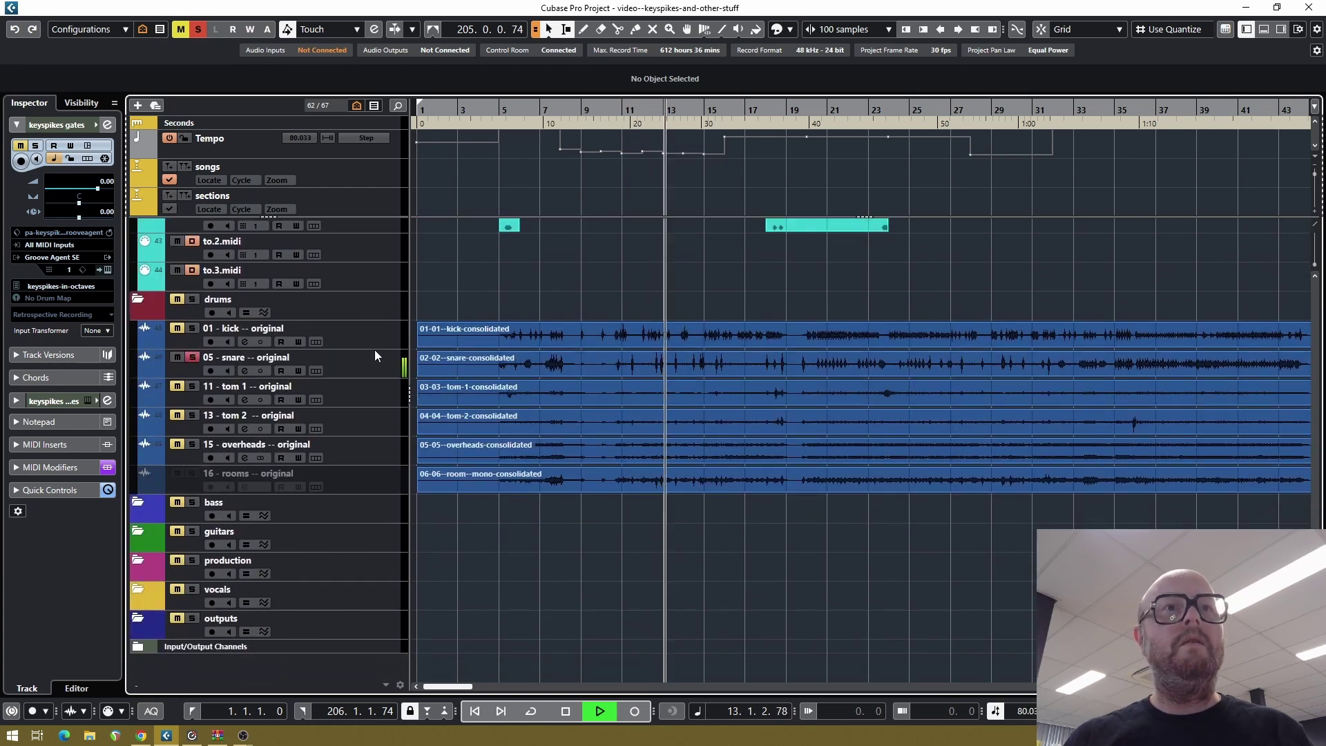
left_click(377, 356)
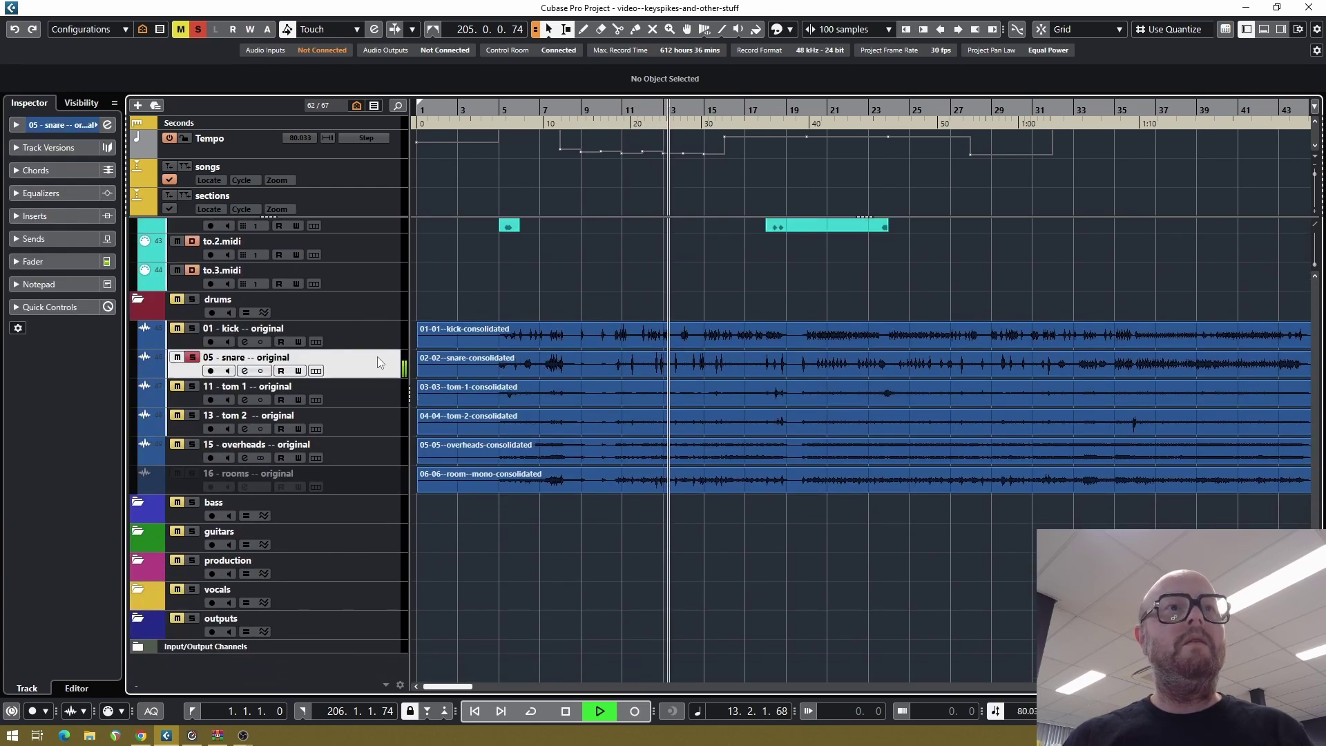
left_click(27, 215)
left_click(26, 242)
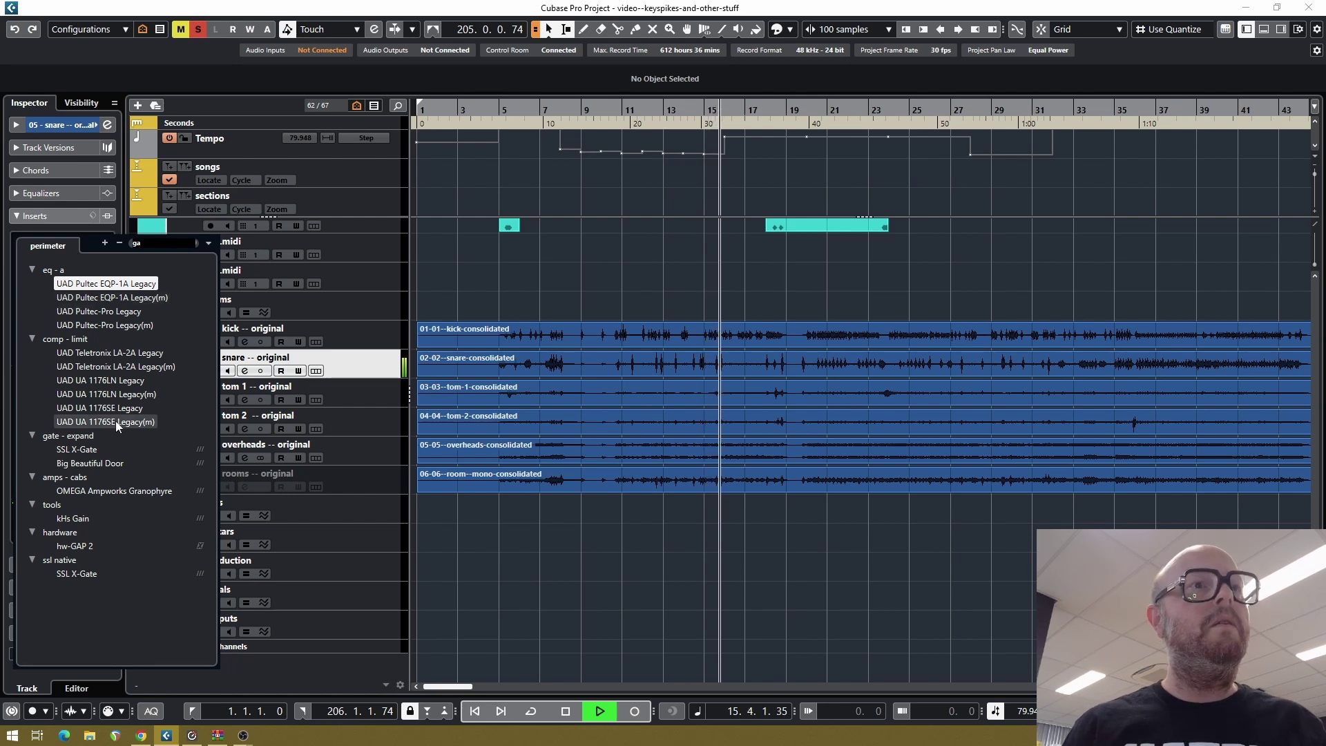
left_click(98, 452)
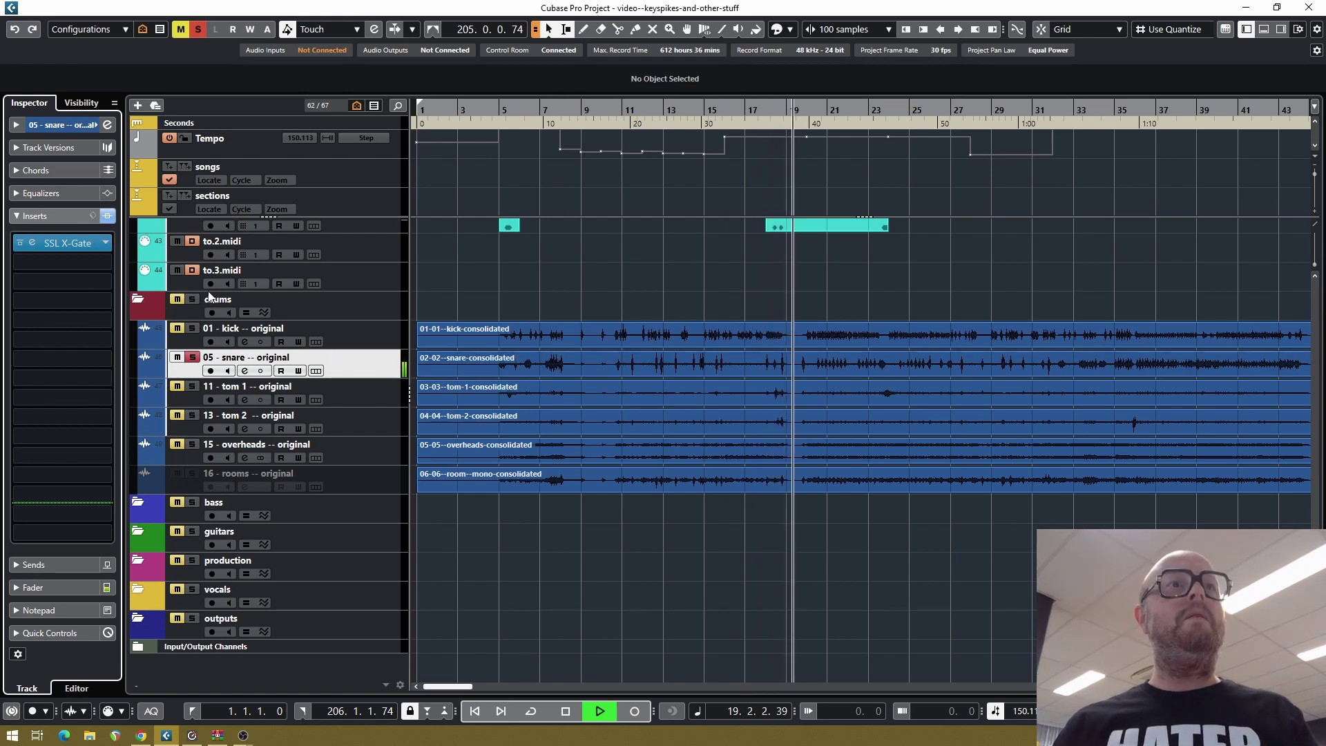
left_click(55, 243)
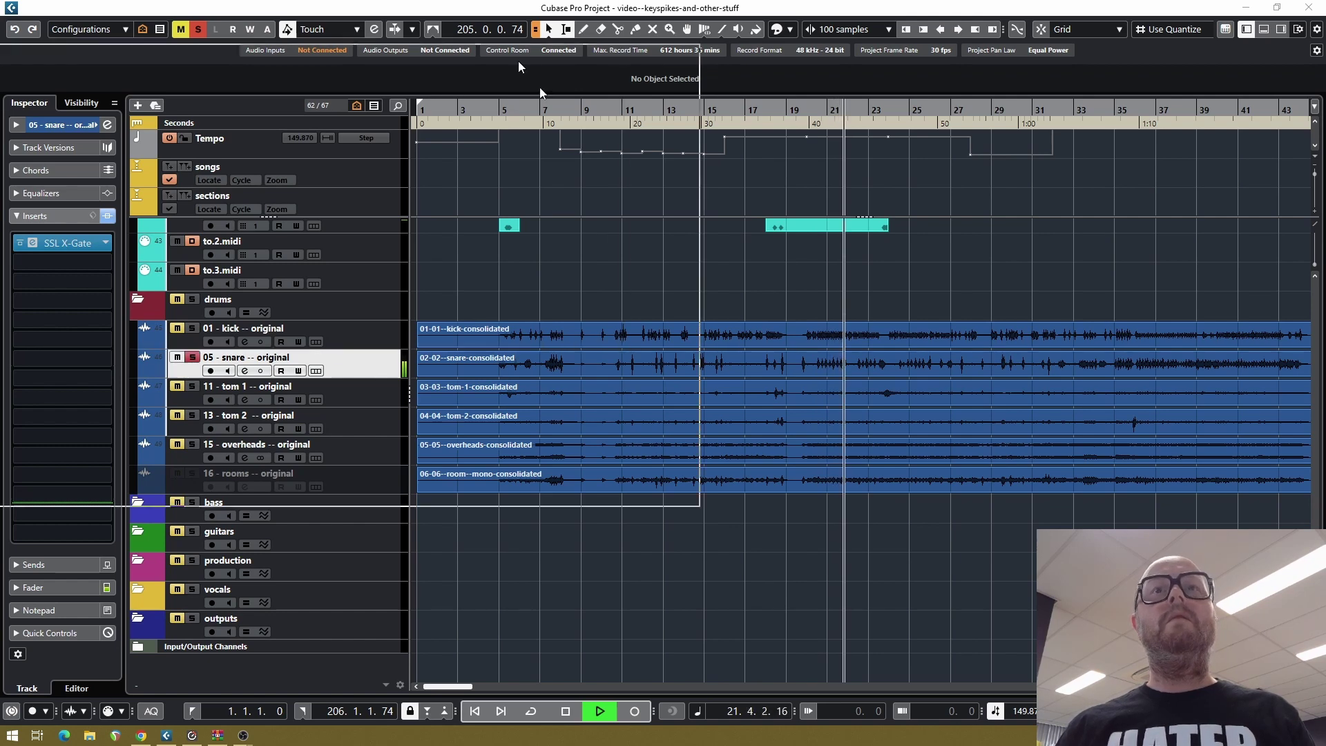
Stop playback and key the snare's SSL X-Gate from the ks - snare gate side-chain source
left_click_drag(558, 106, 899, 164)
key("space")
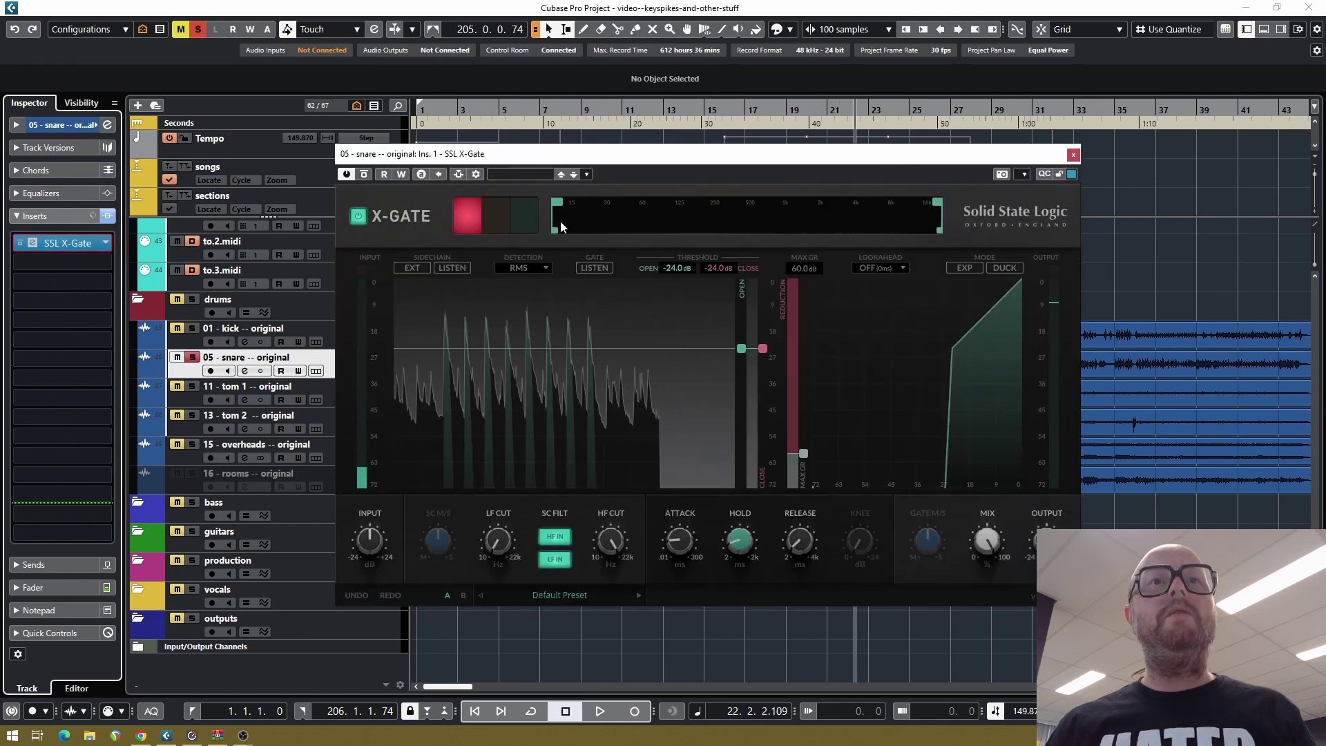
left_click(478, 173)
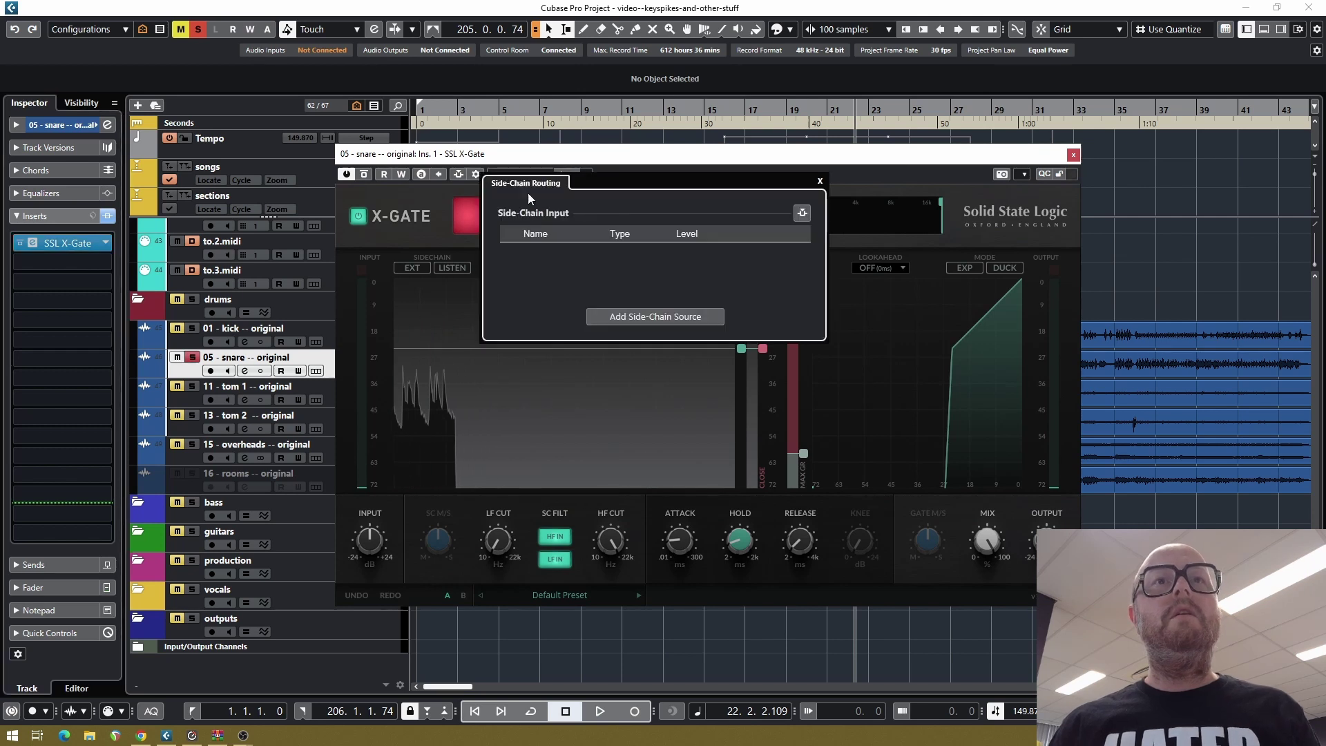
left_click(632, 318)
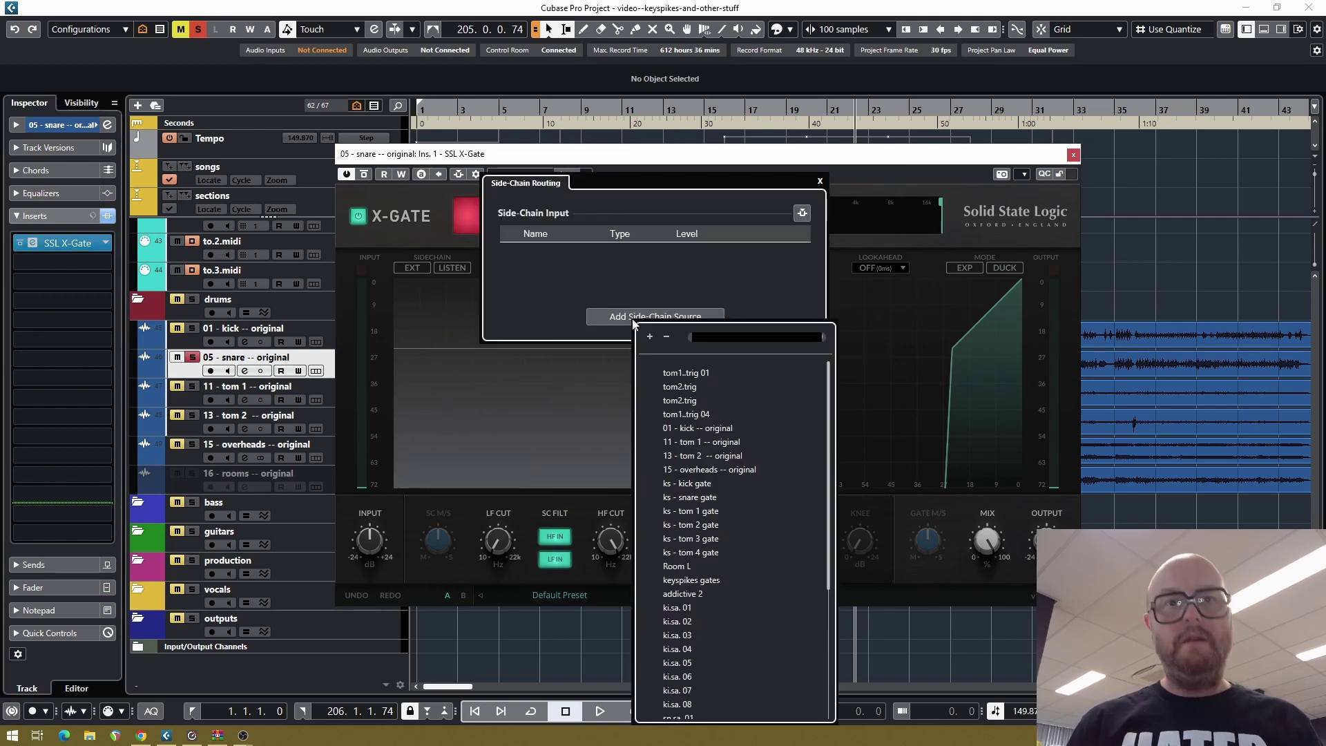
type("ks")
left_click(687, 386)
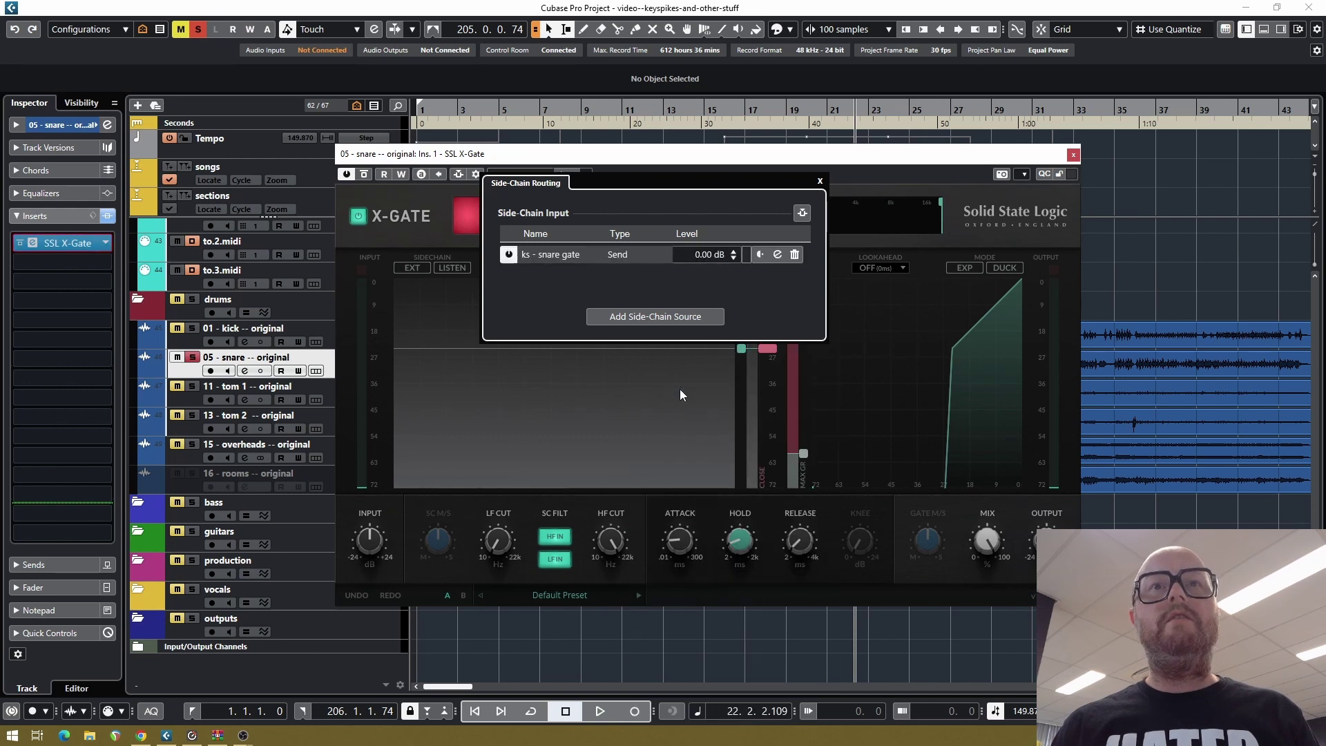
left_click(801, 213)
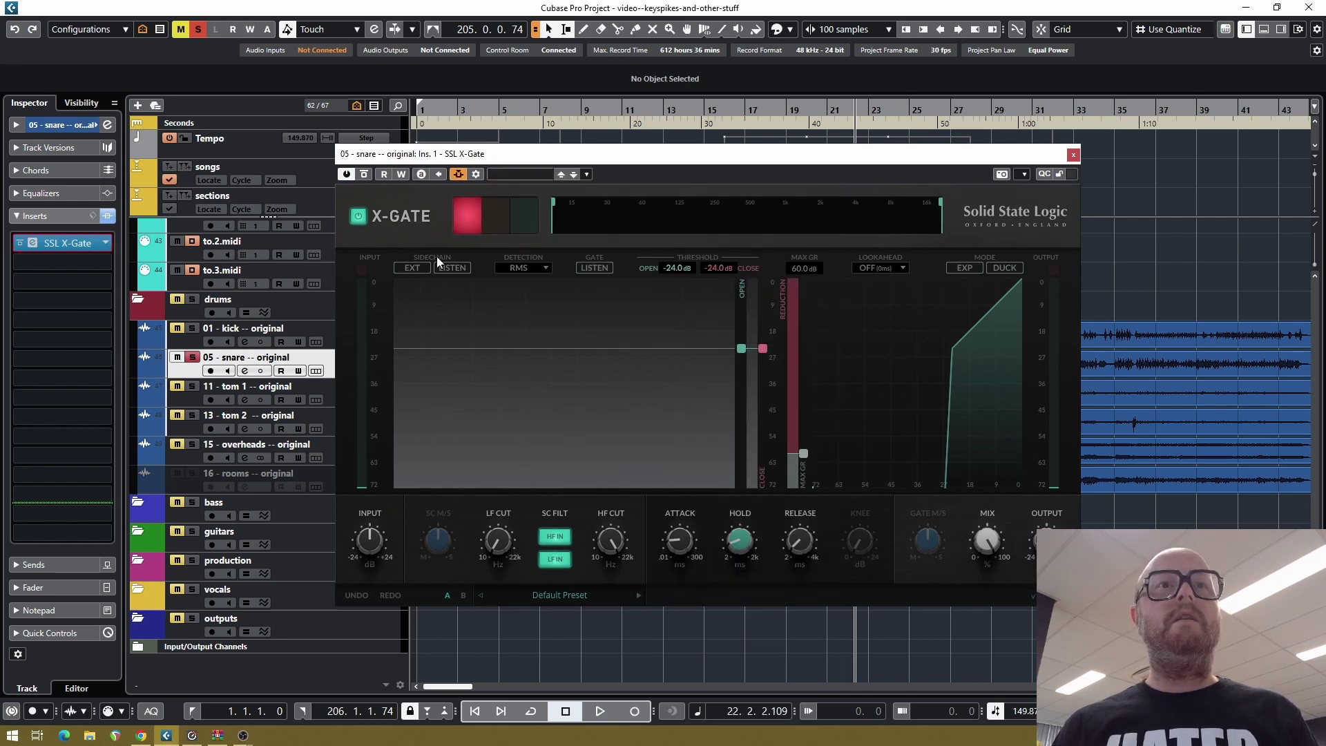
Switch the gate to the external side-chain and audition the gated snare and key signal
left_click(413, 268)
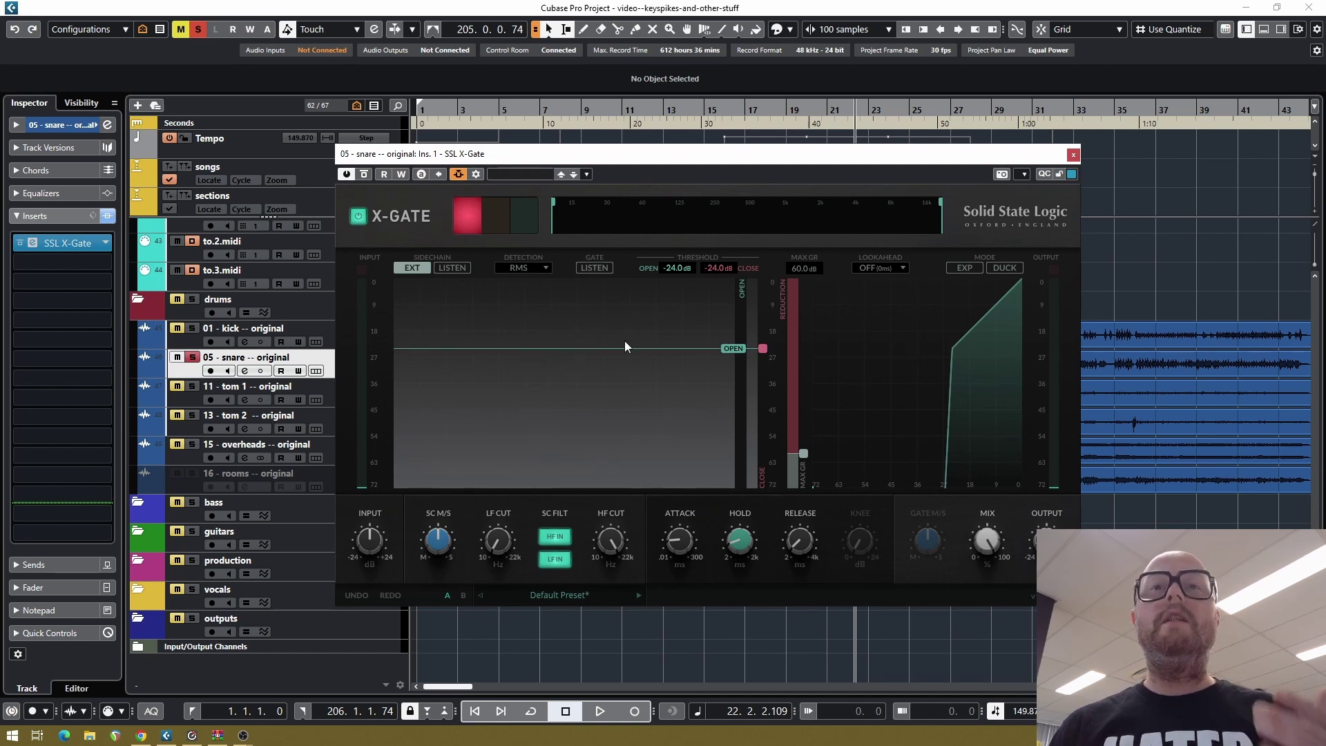
key("space")
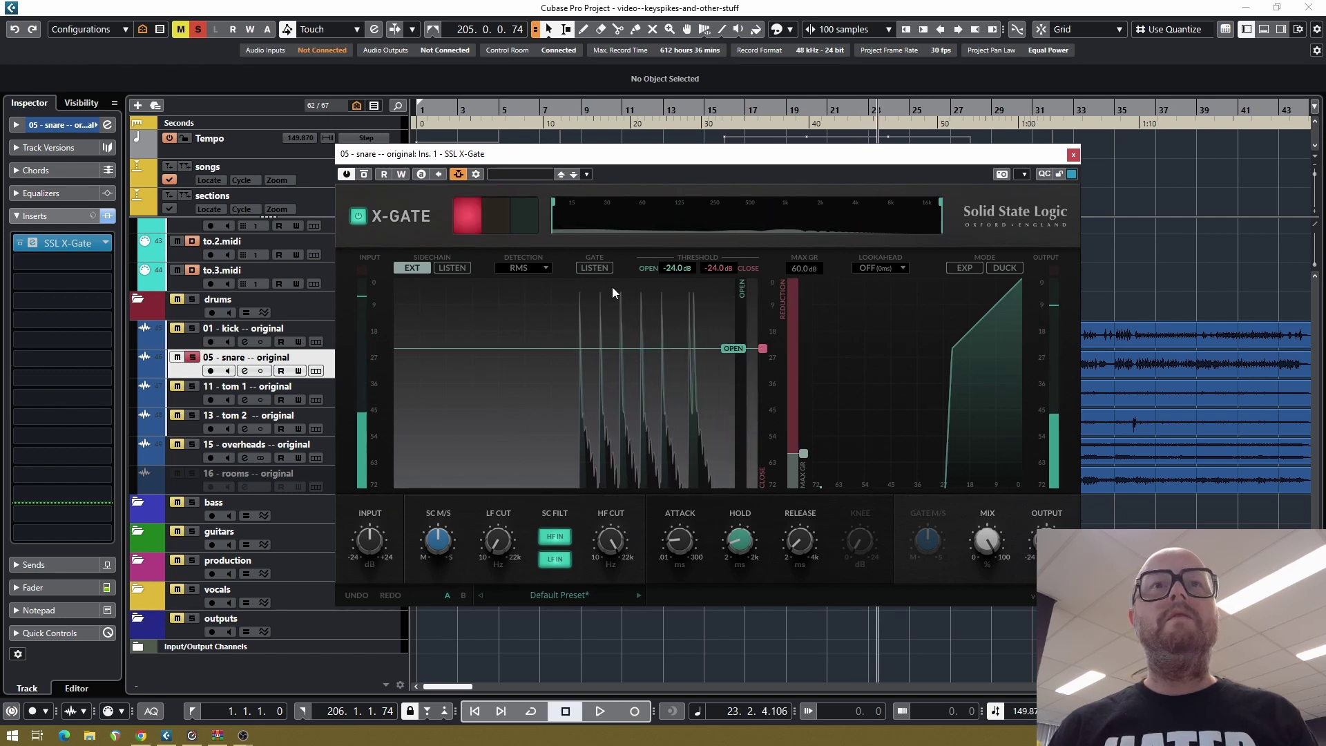
key("space")
left_click(453, 267)
key("space")
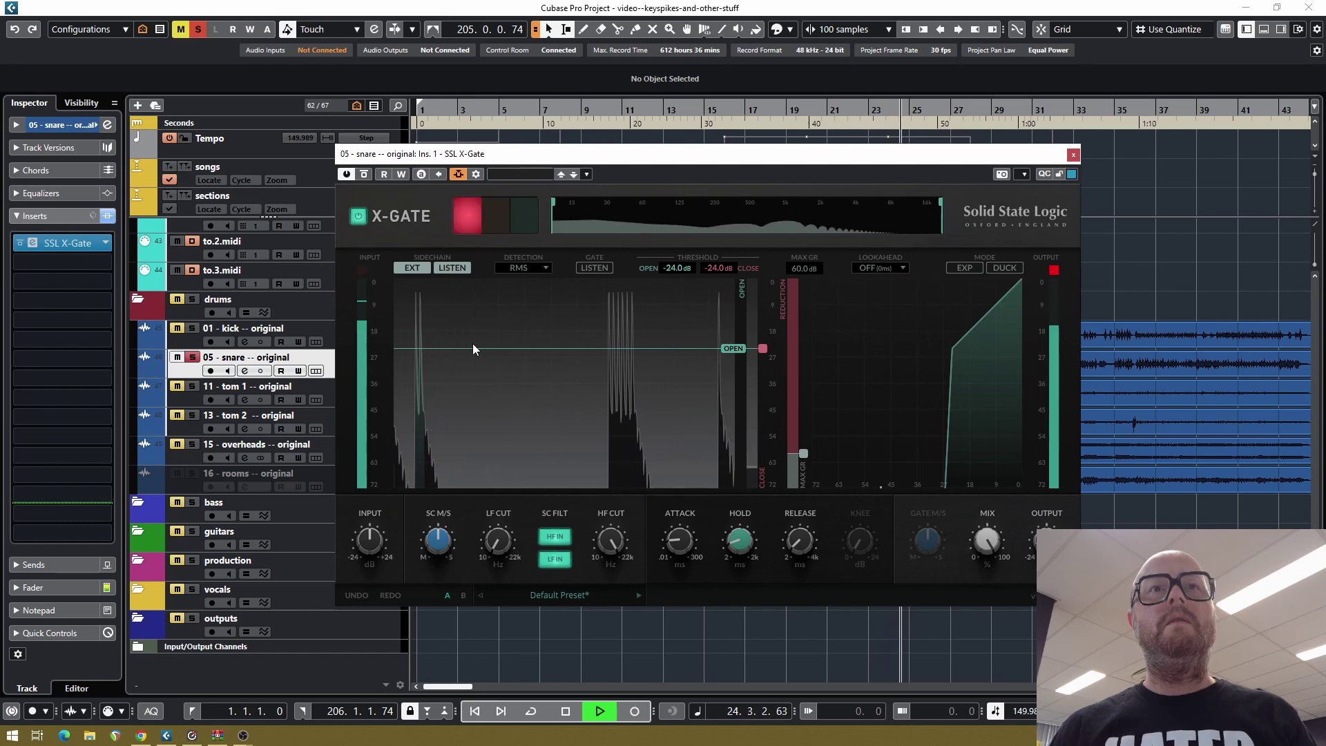
key("space")
left_click(453, 267)
key("space")
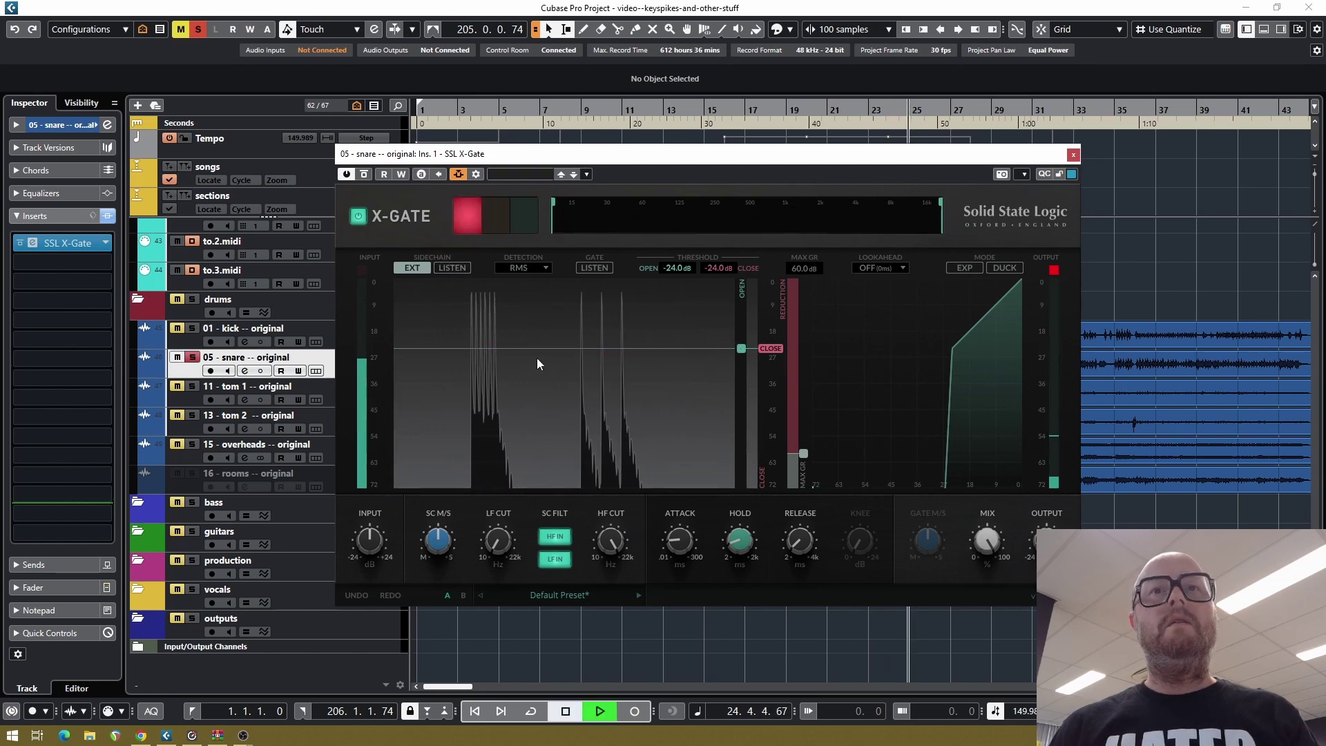
Set the open threshold to -37 dB, lookahead to SHORT (1 ms), and release near 205 ms
left_click_drag(735, 347, 739, 386)
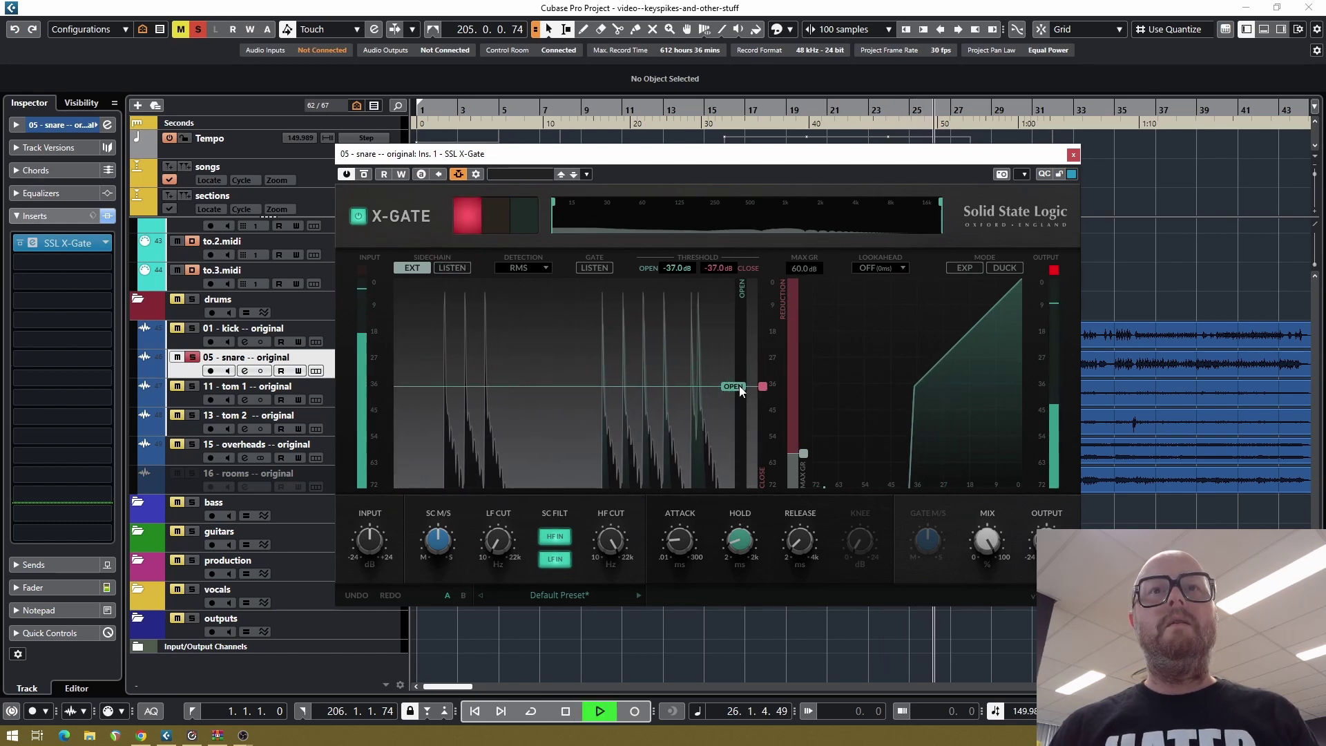
left_click_drag(737, 540, 789, 512)
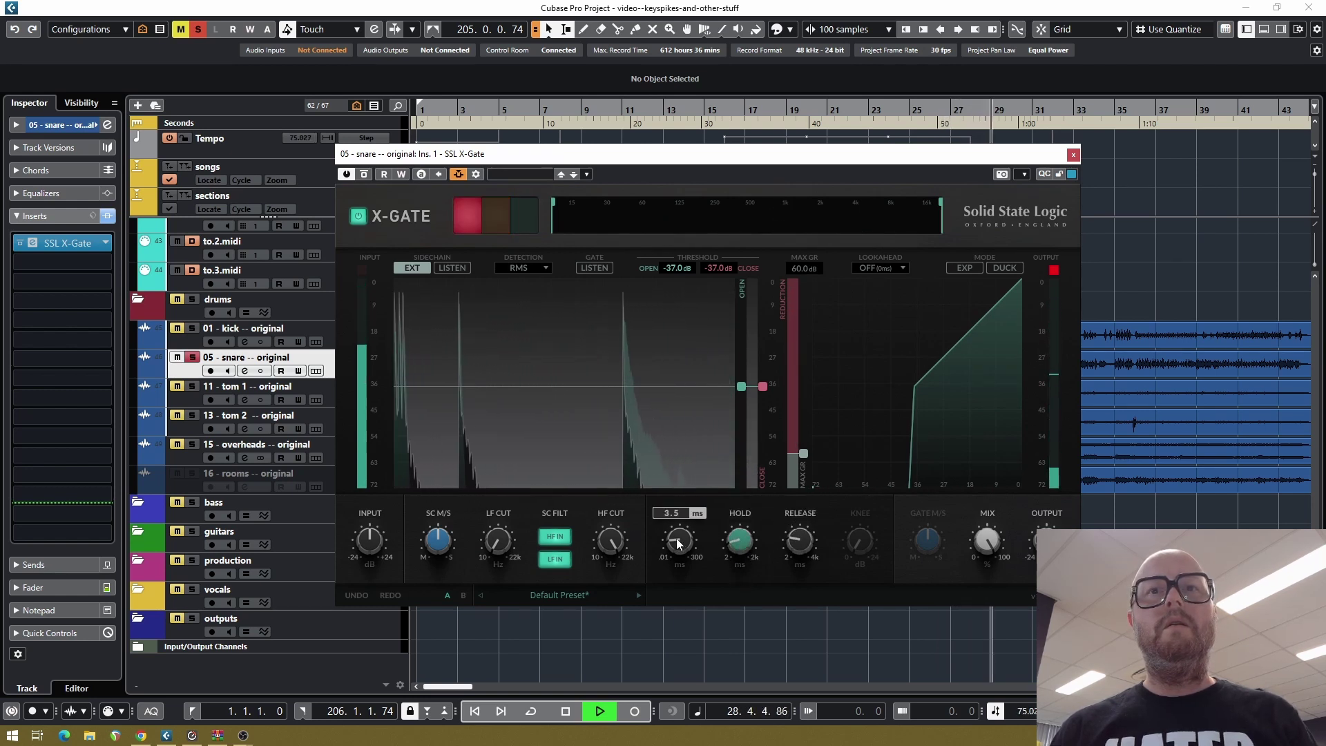
left_click(873, 267)
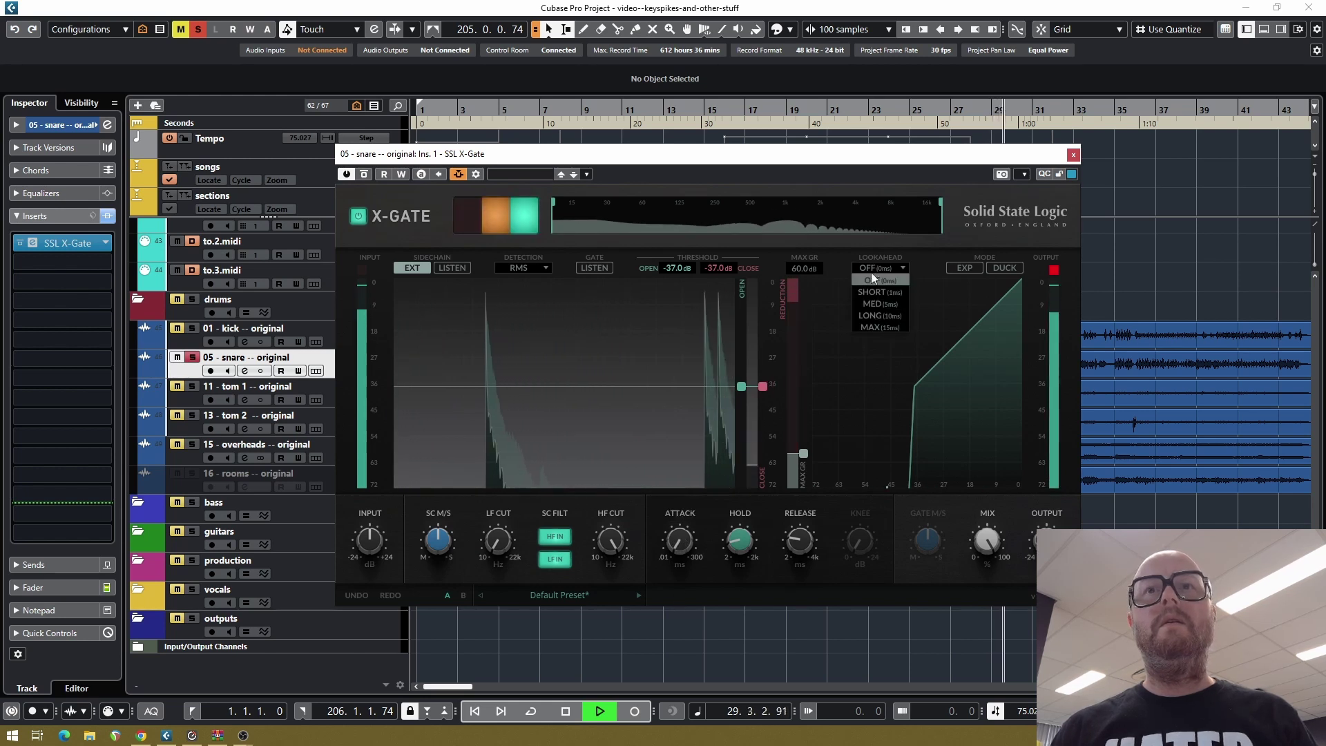
left_click(876, 293)
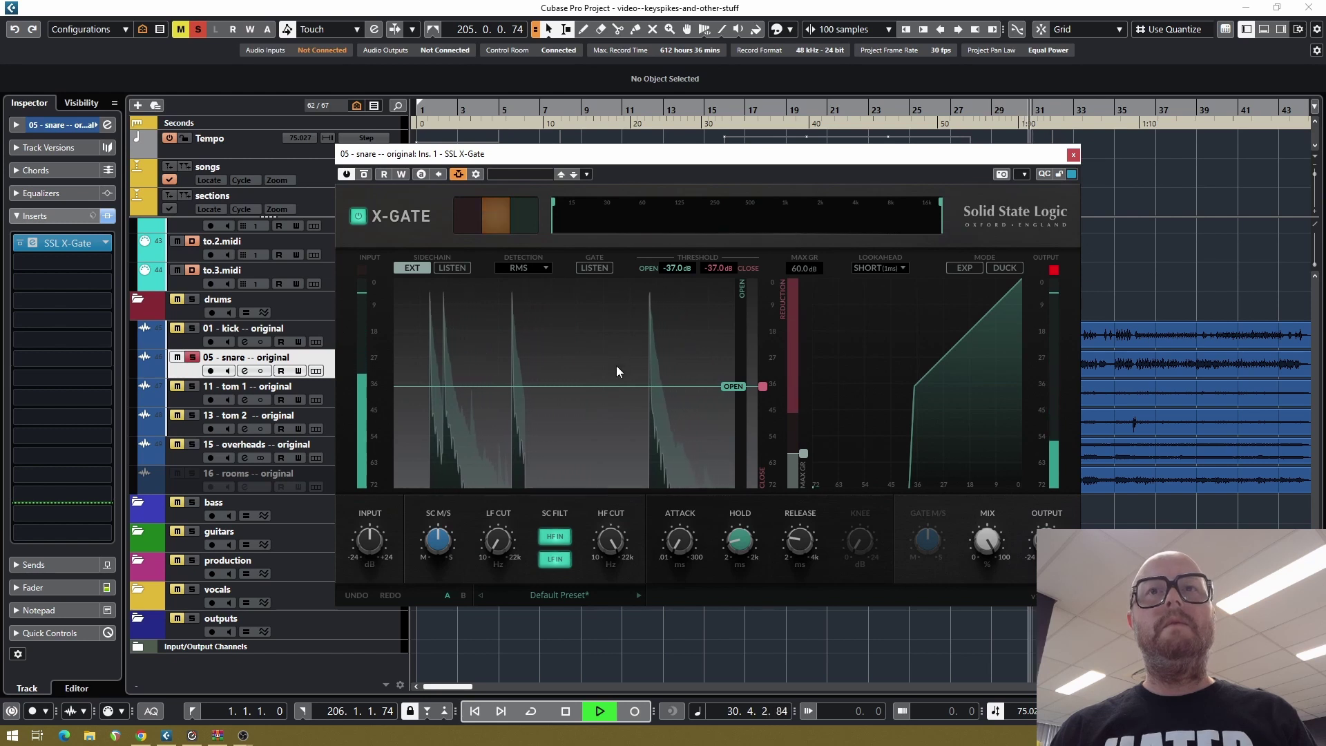
mouse_move(793, 539)
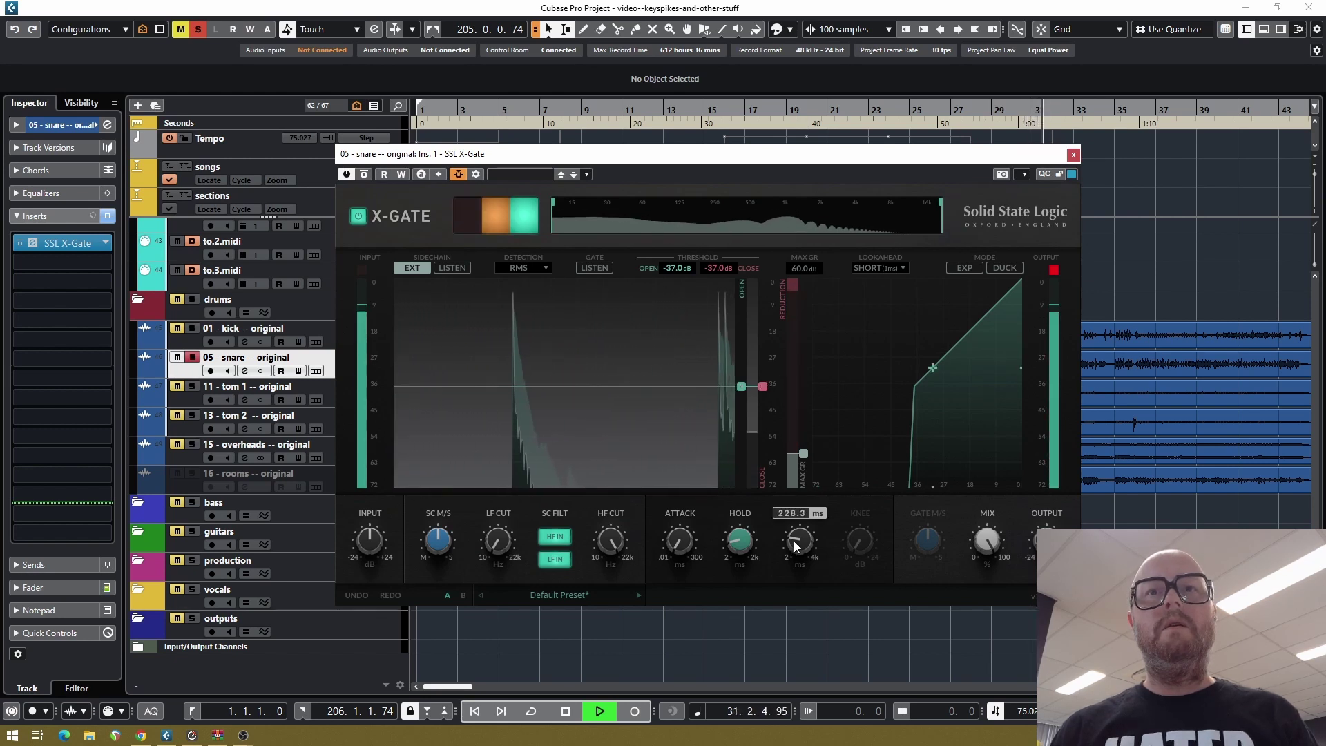
scroll(800, 542, "down", 2)
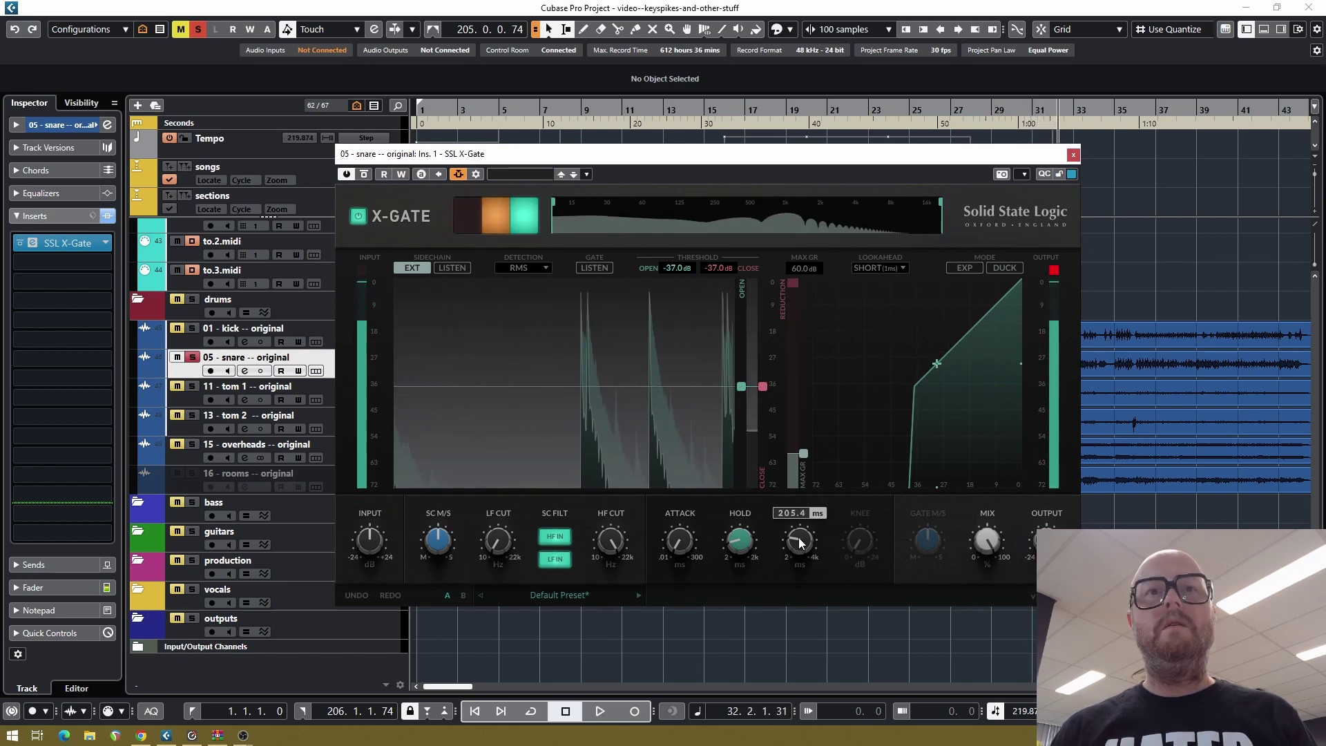
key("space")
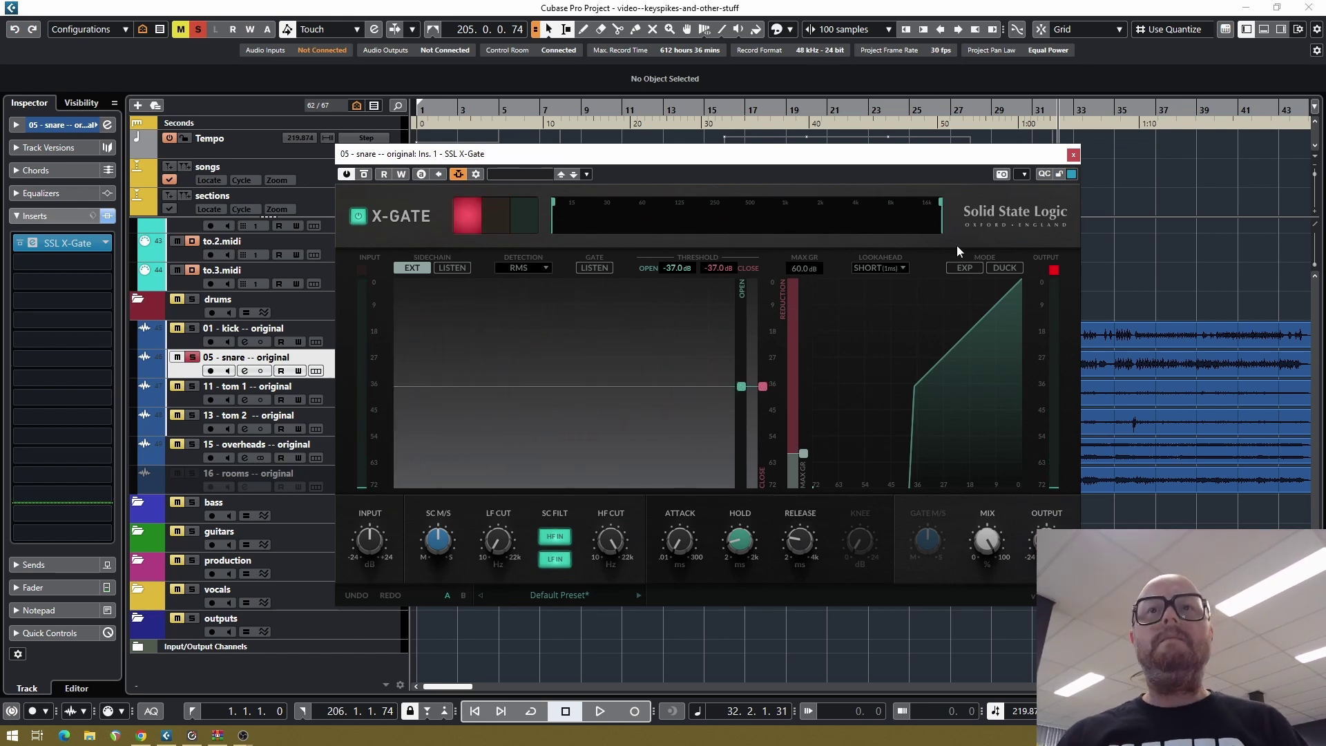
Close the snare gate editor, select tom 1, and solo the tom 1 and tom 2 tracks
left_click(1073, 155)
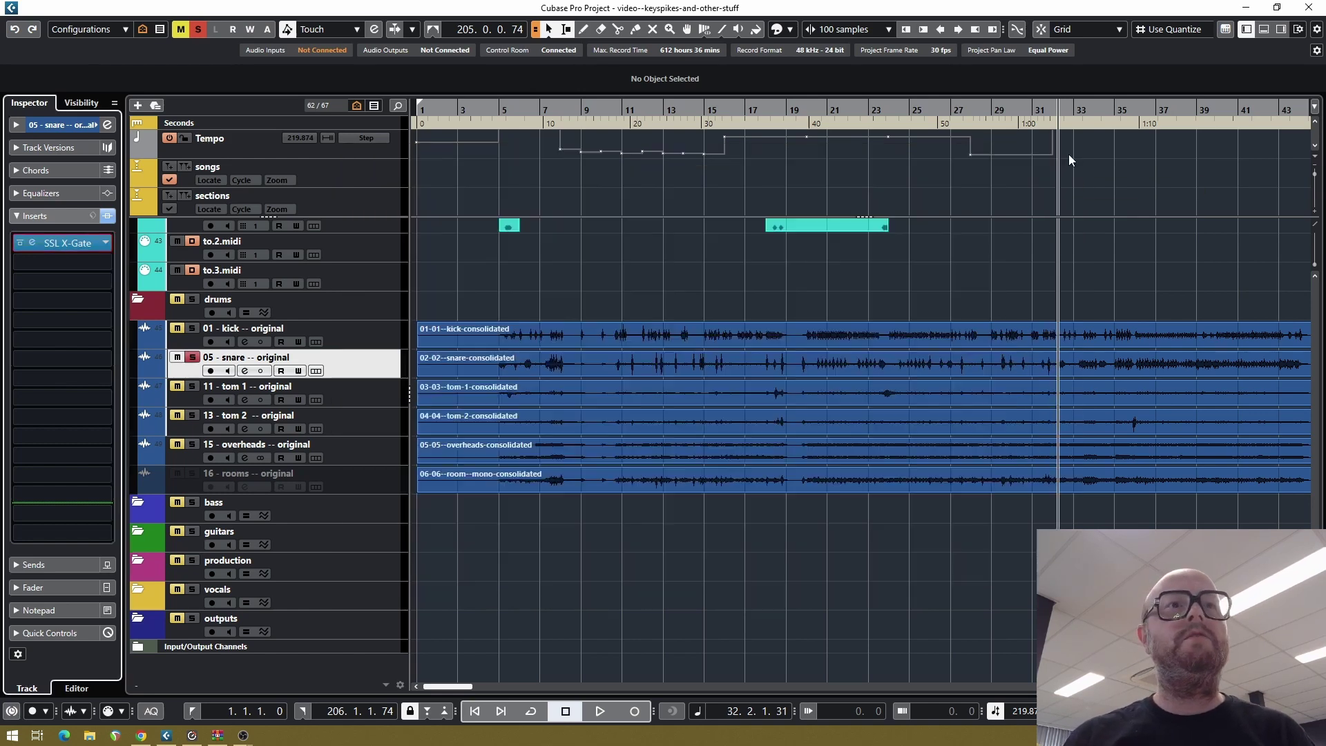
left_click(347, 325)
left_click(272, 390)
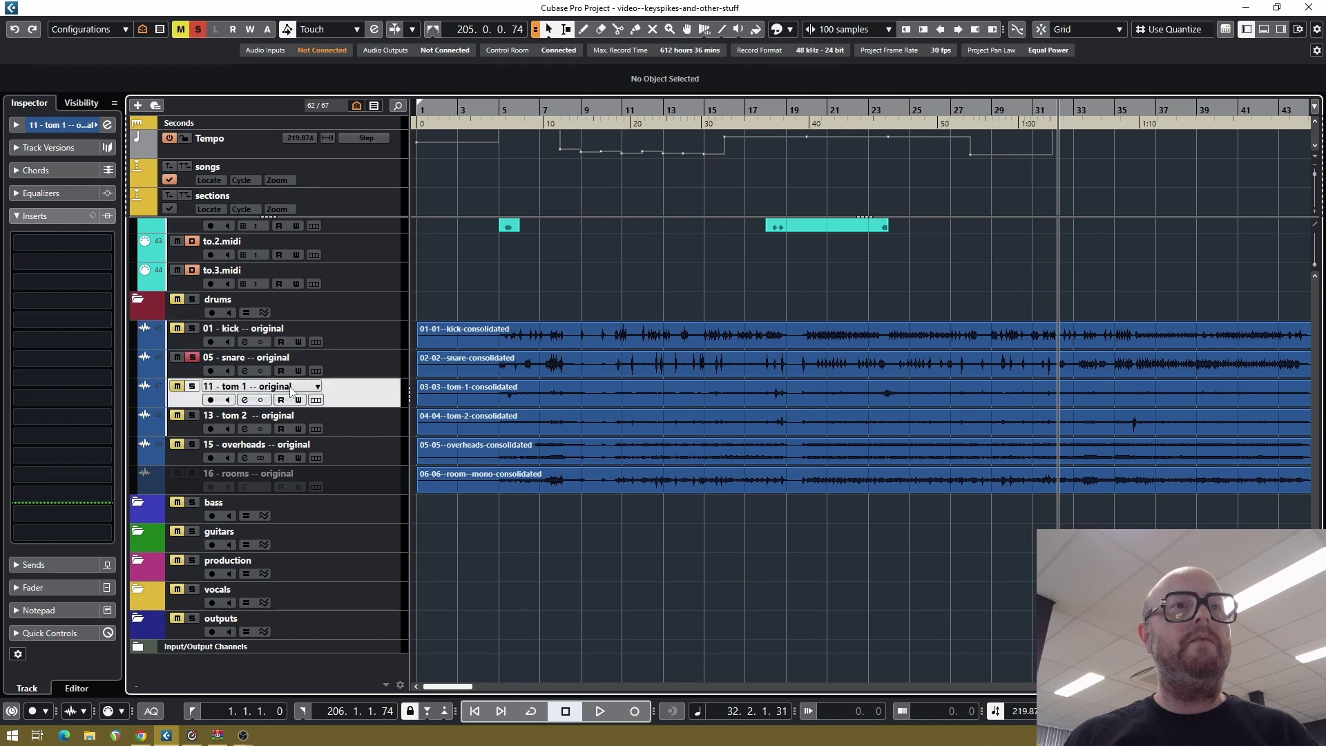
left_click(192, 386)
left_click(192, 415)
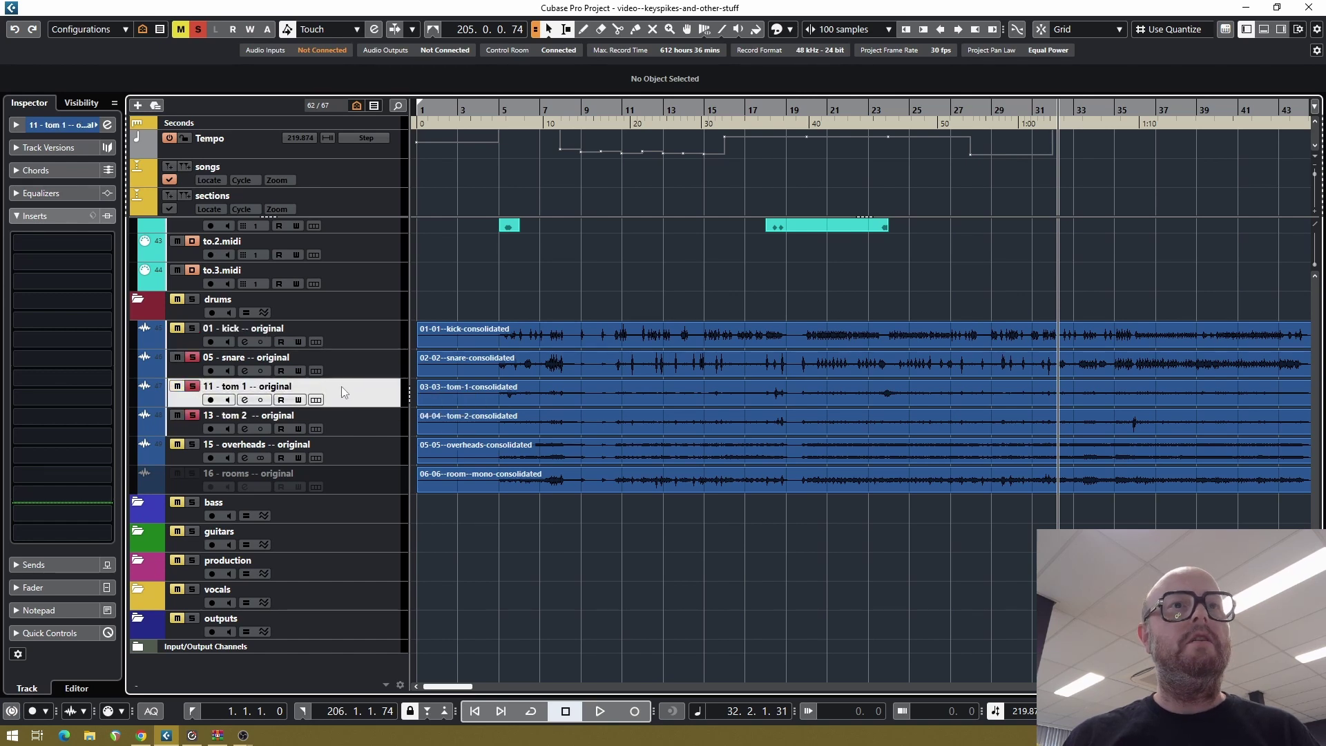
Load SSL X-Gate into the first insert slot of tom 1's channel settings
left_click(244, 400)
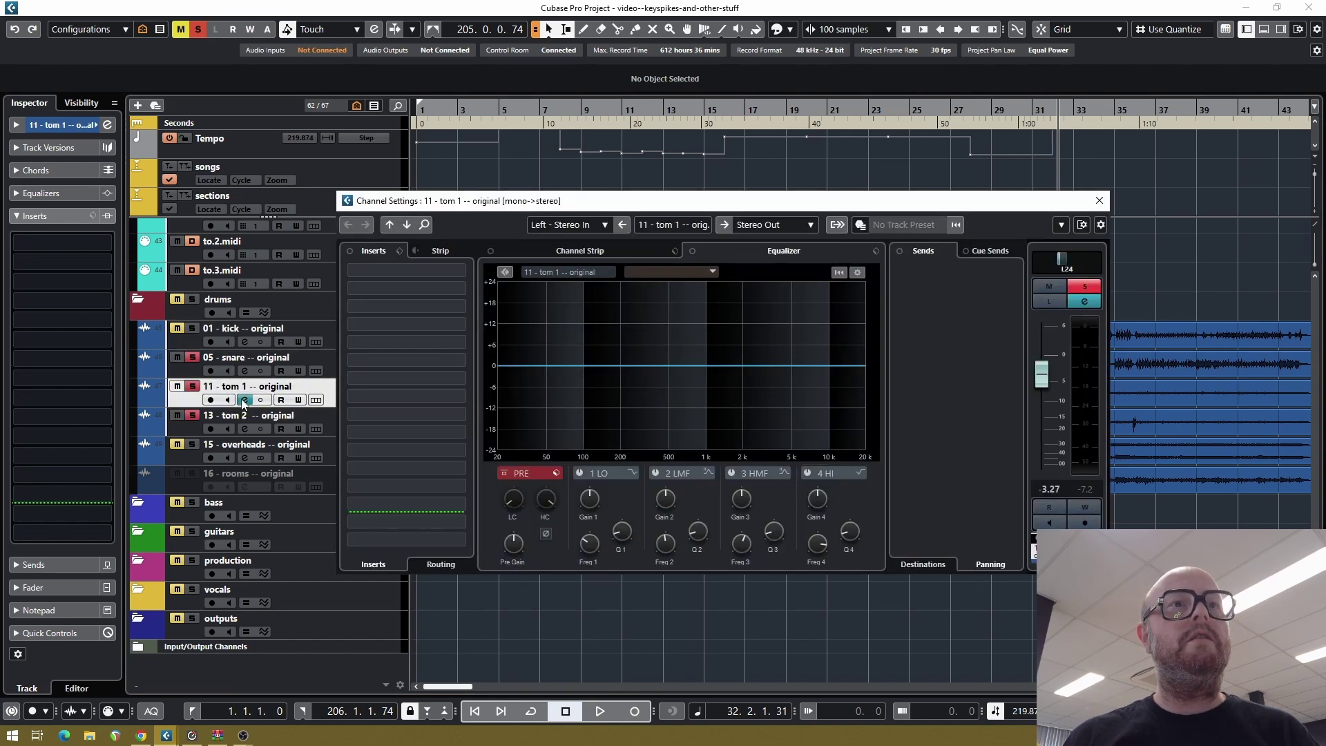
left_click(391, 270)
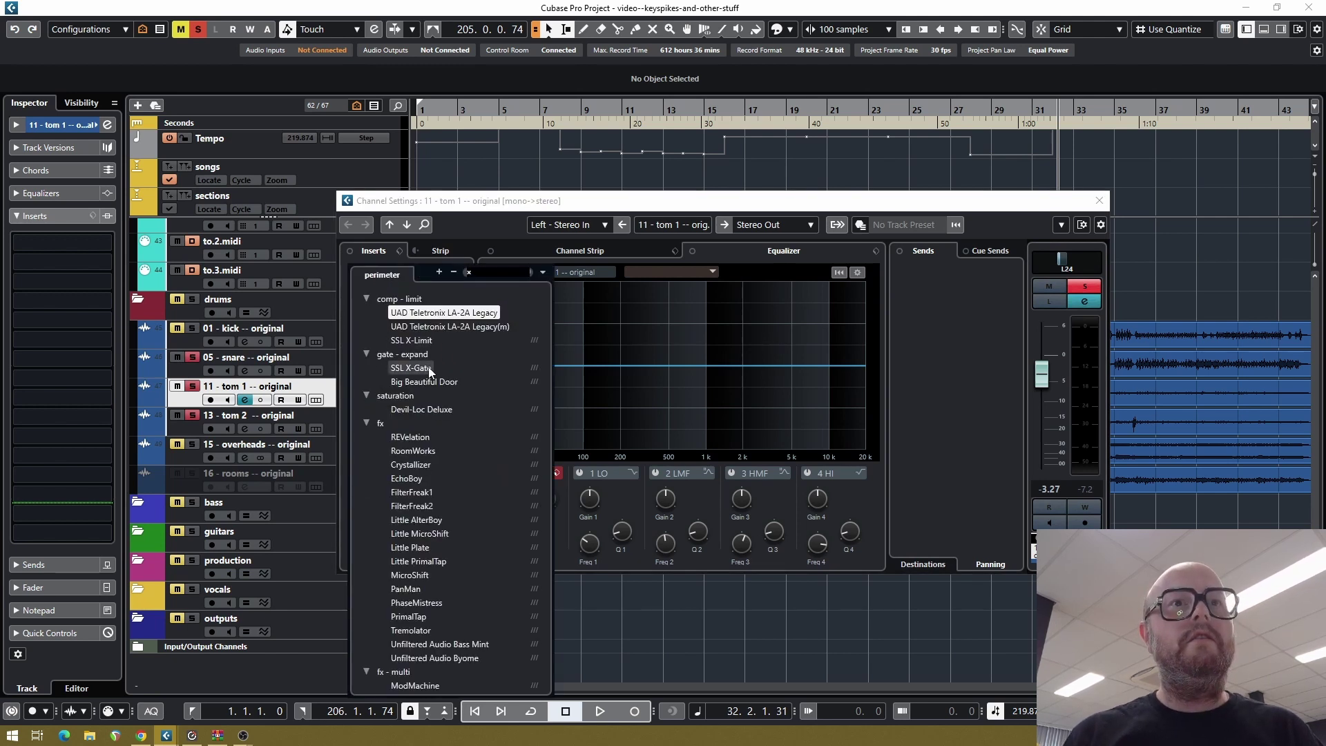
left_click(428, 363)
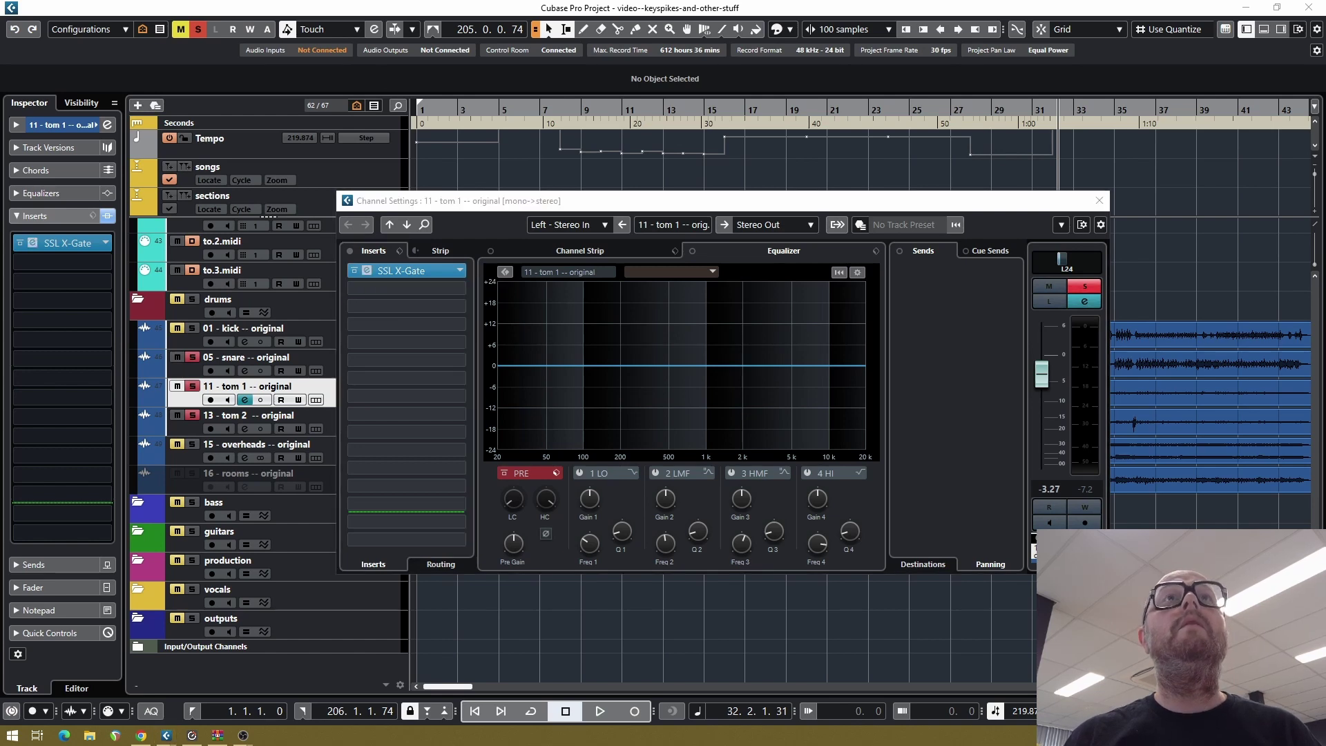
Route ks - tom 1 gate as the side-chain source for tom 1's X-Gate
left_click_drag(429, 202, 426, 206)
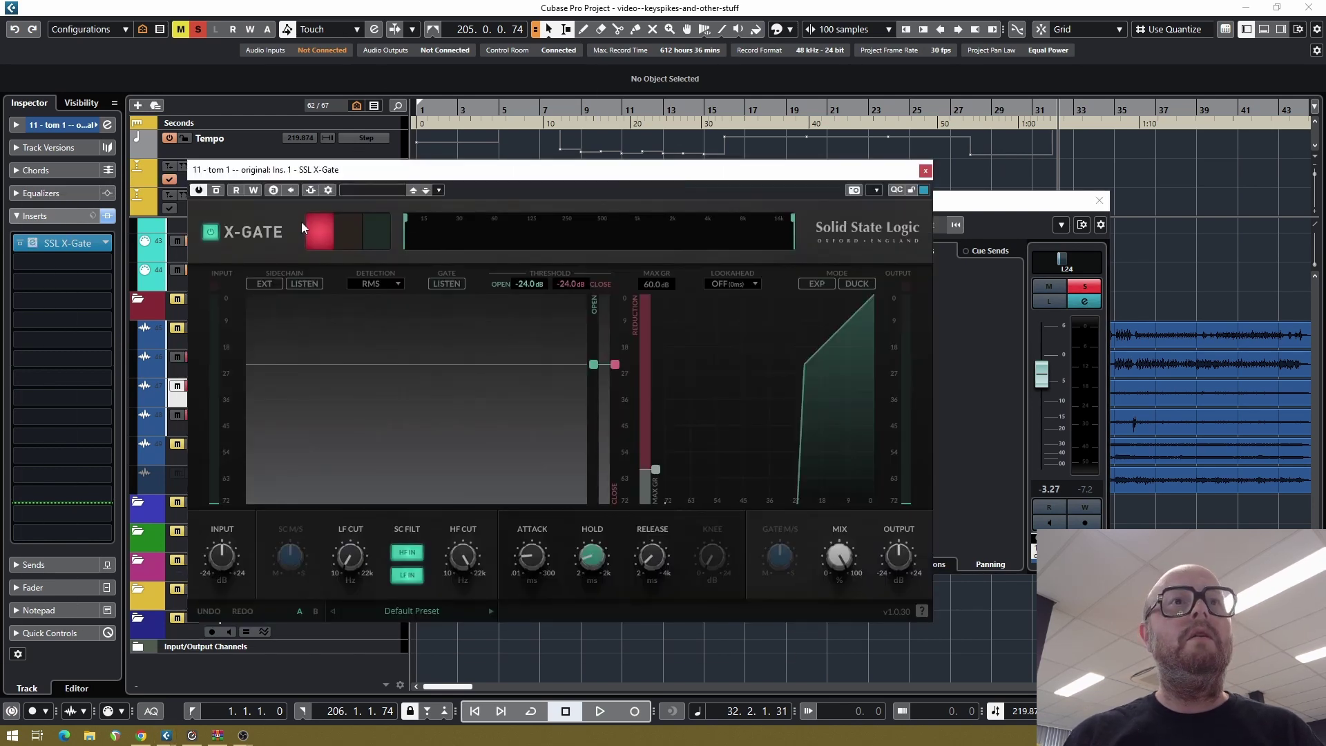
left_click(329, 190)
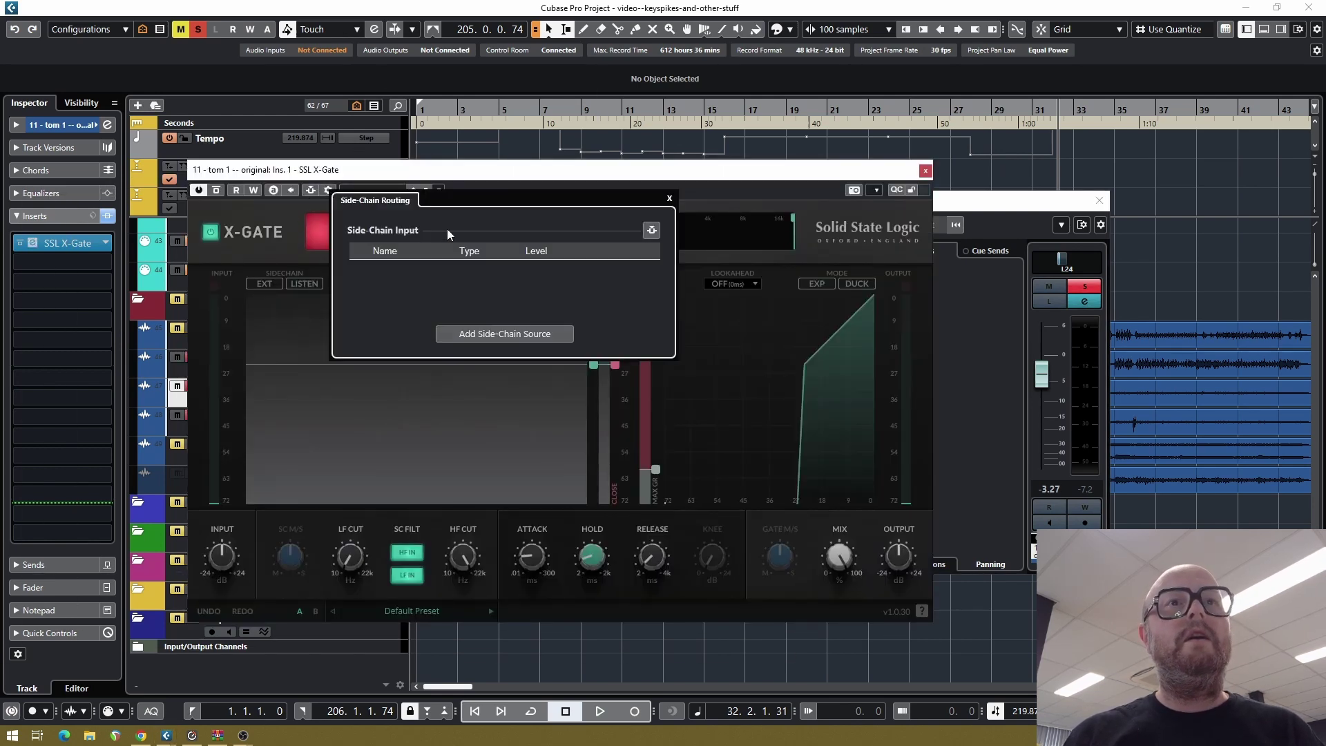
left_click(496, 333)
type("ks")
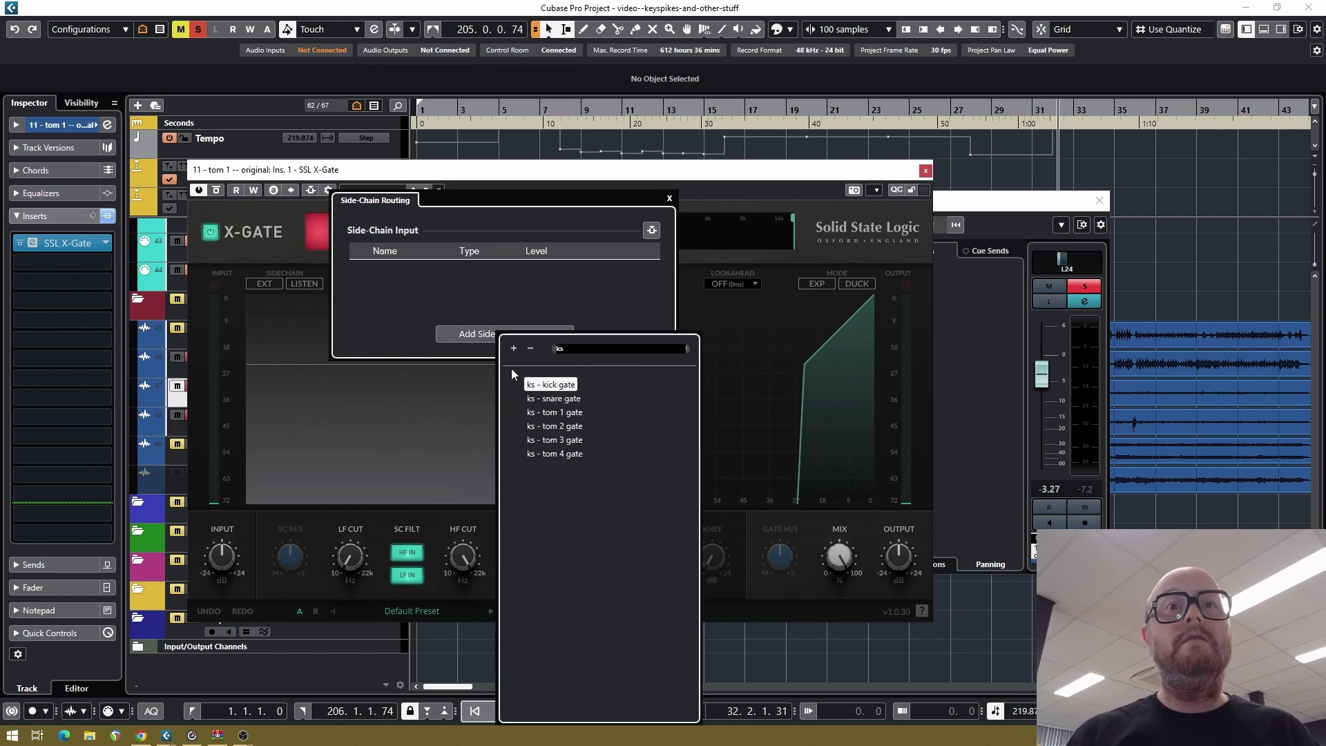
left_click(554, 409)
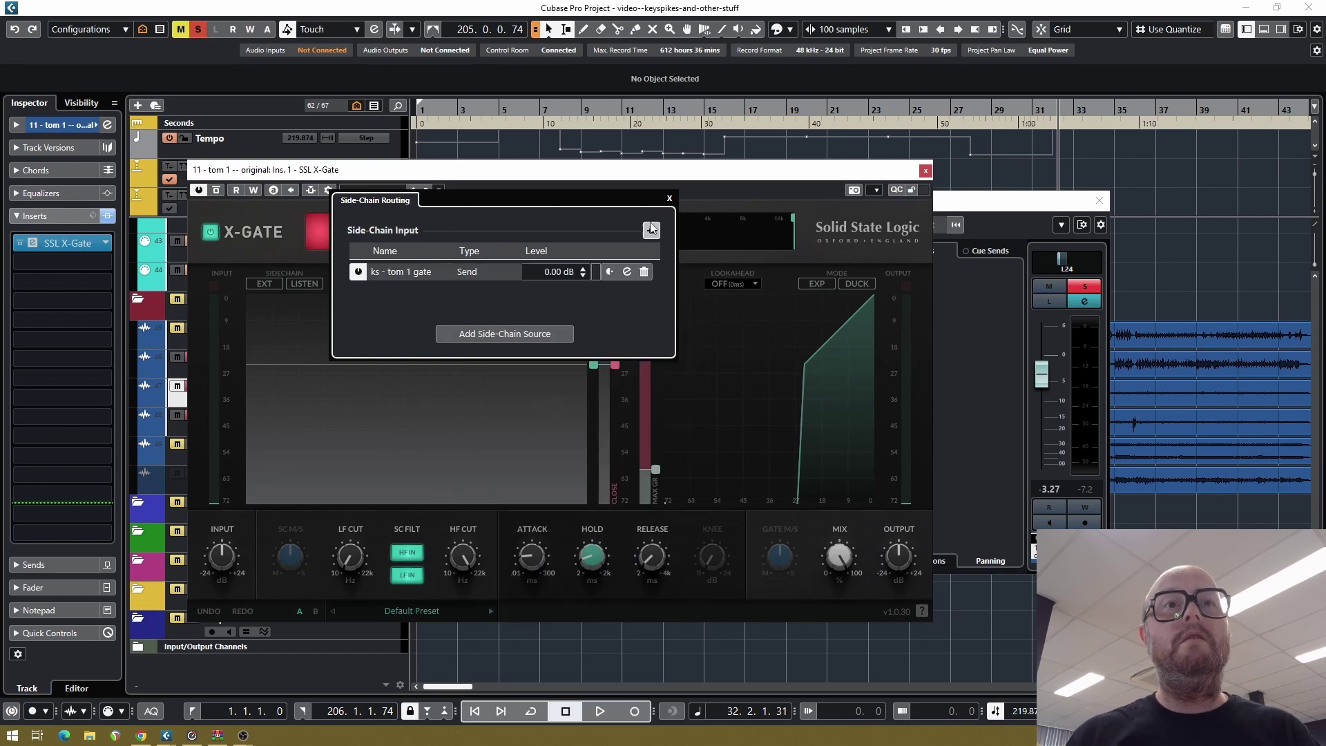
left_click(669, 199)
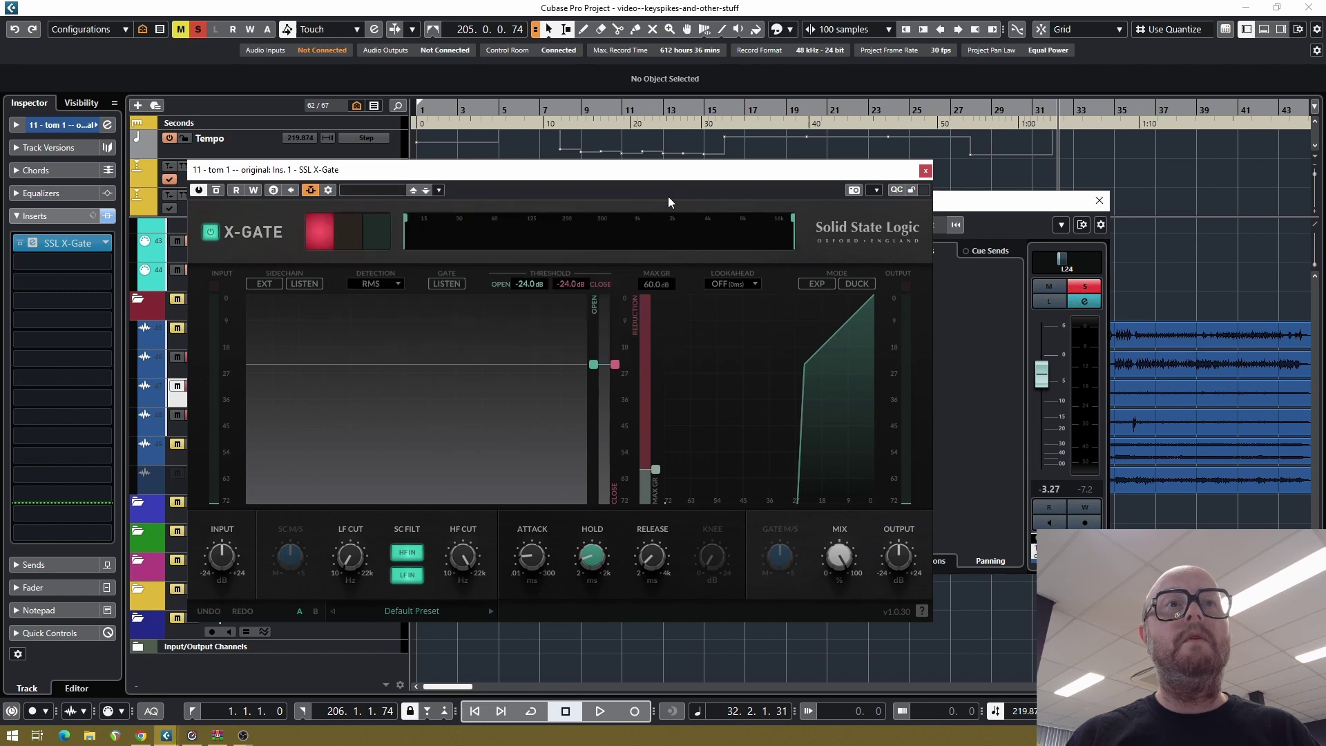
Enable the external key, set lookahead to SHORT and release to about 198 ms
left_click(264, 283)
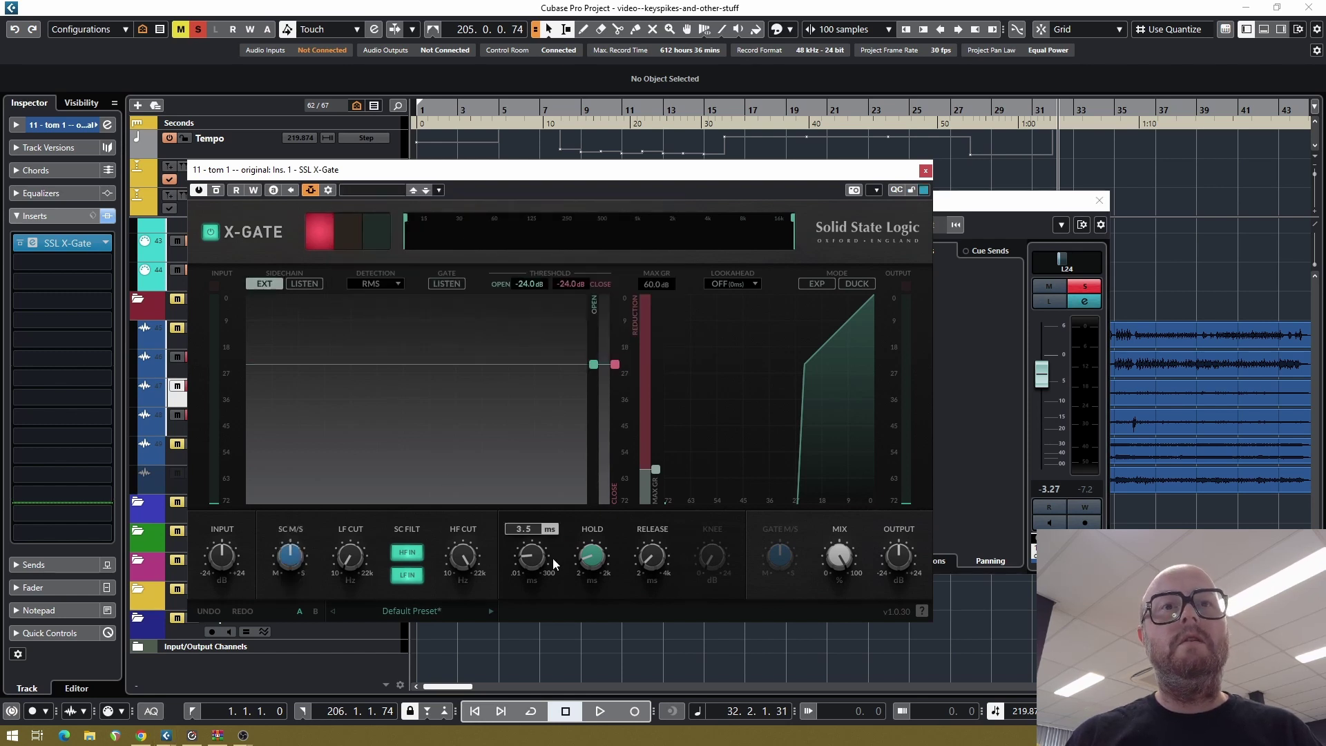
left_click(722, 284)
left_click(725, 308)
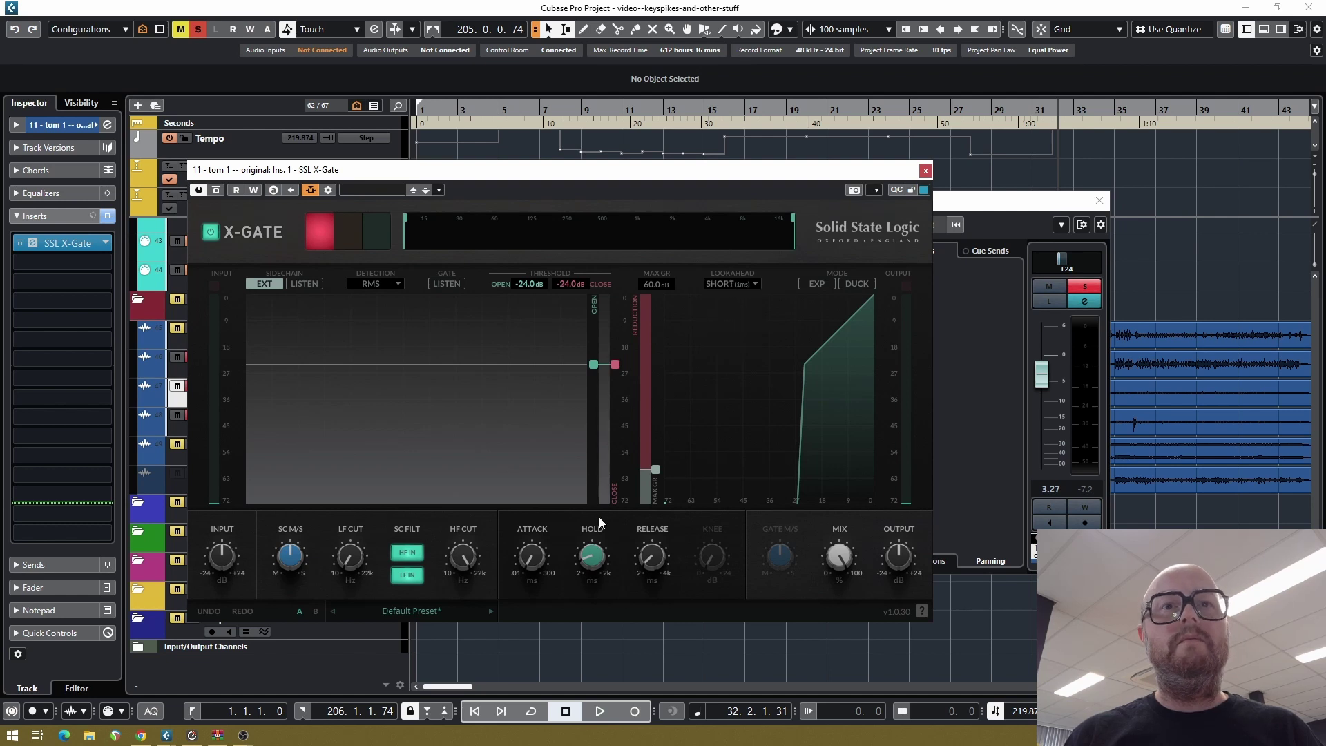
left_click_drag(646, 553, 654, 531)
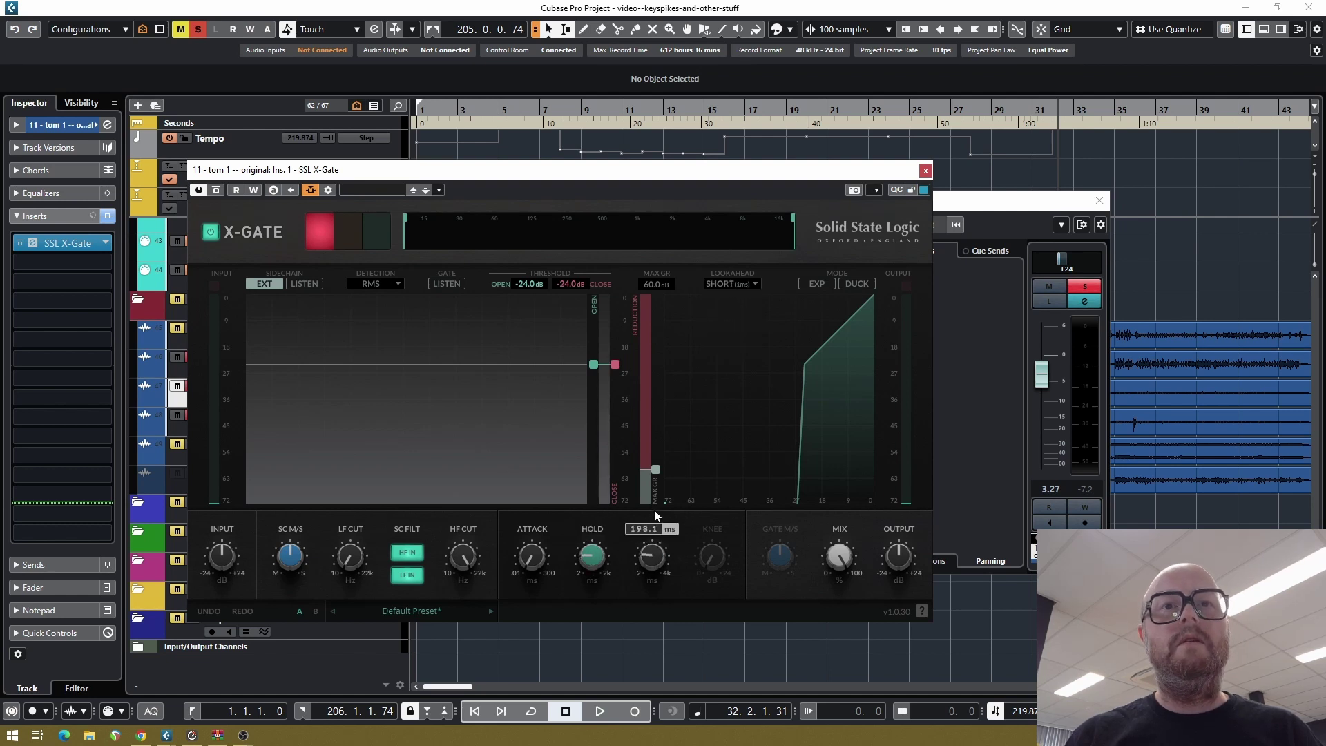
left_click(924, 171)
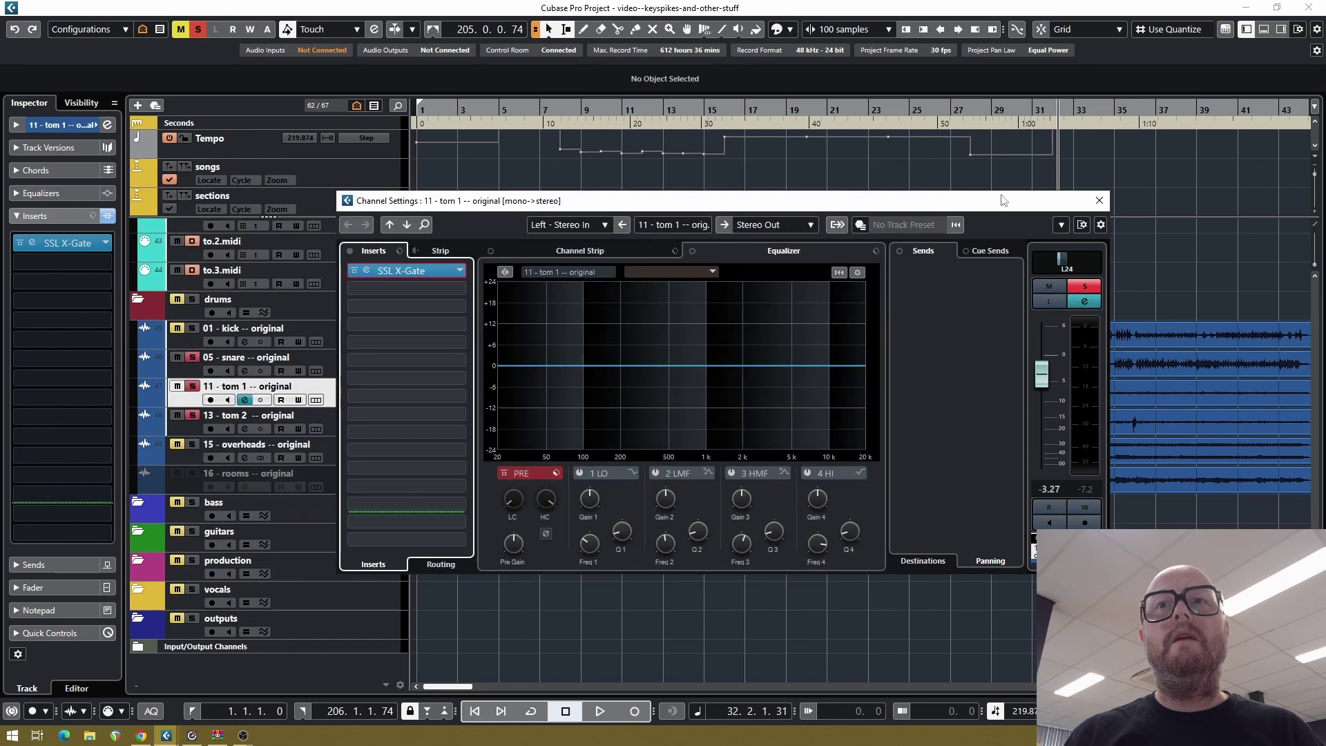
Copy the gate insert onto tom 2 in the mixer and key it from ks - tom 2 gate
left_click(1098, 200)
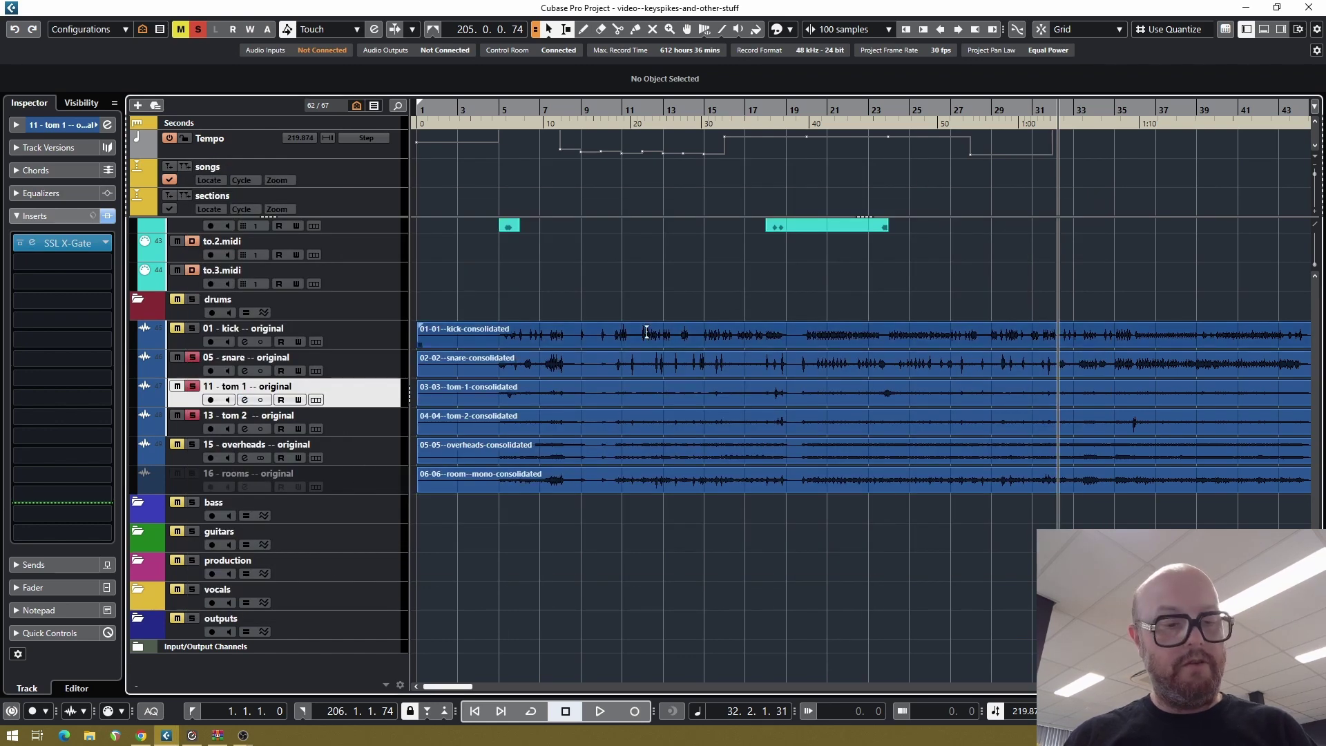
key("F3")
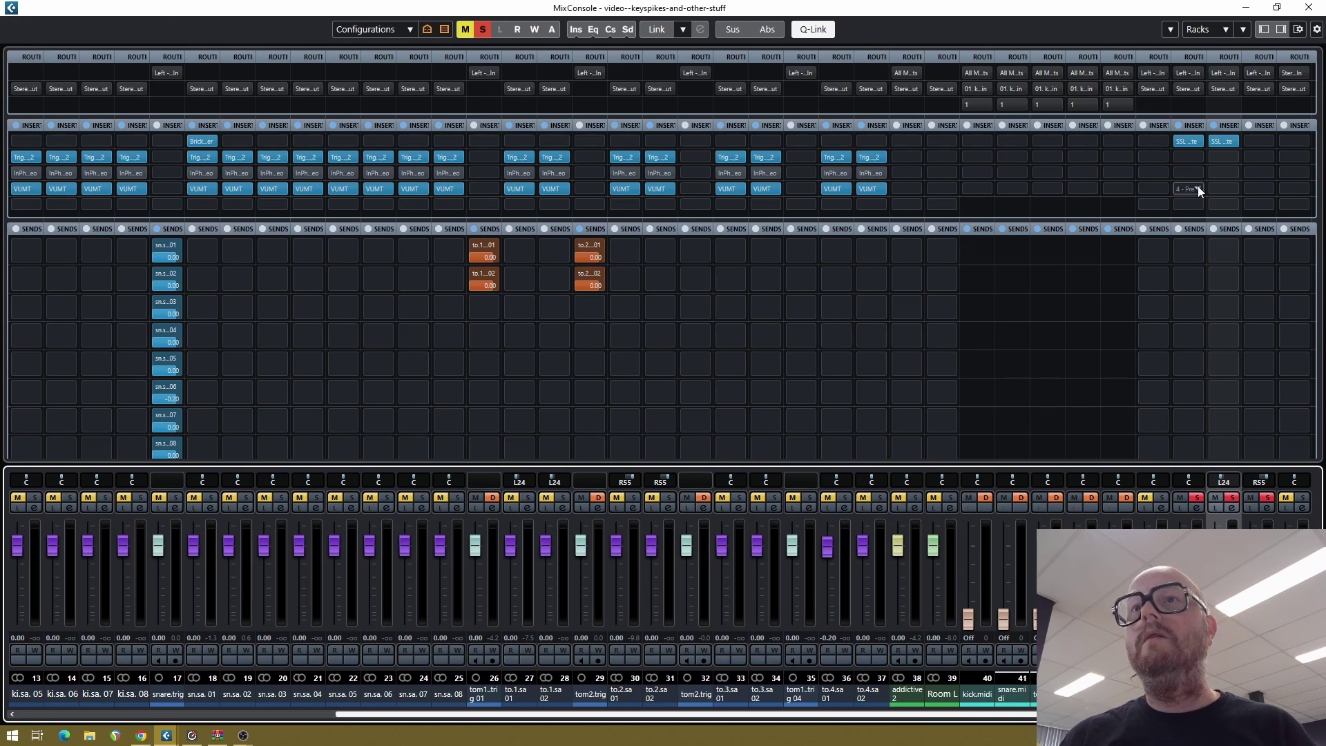
left_click_drag(1221, 141, 1255, 142)
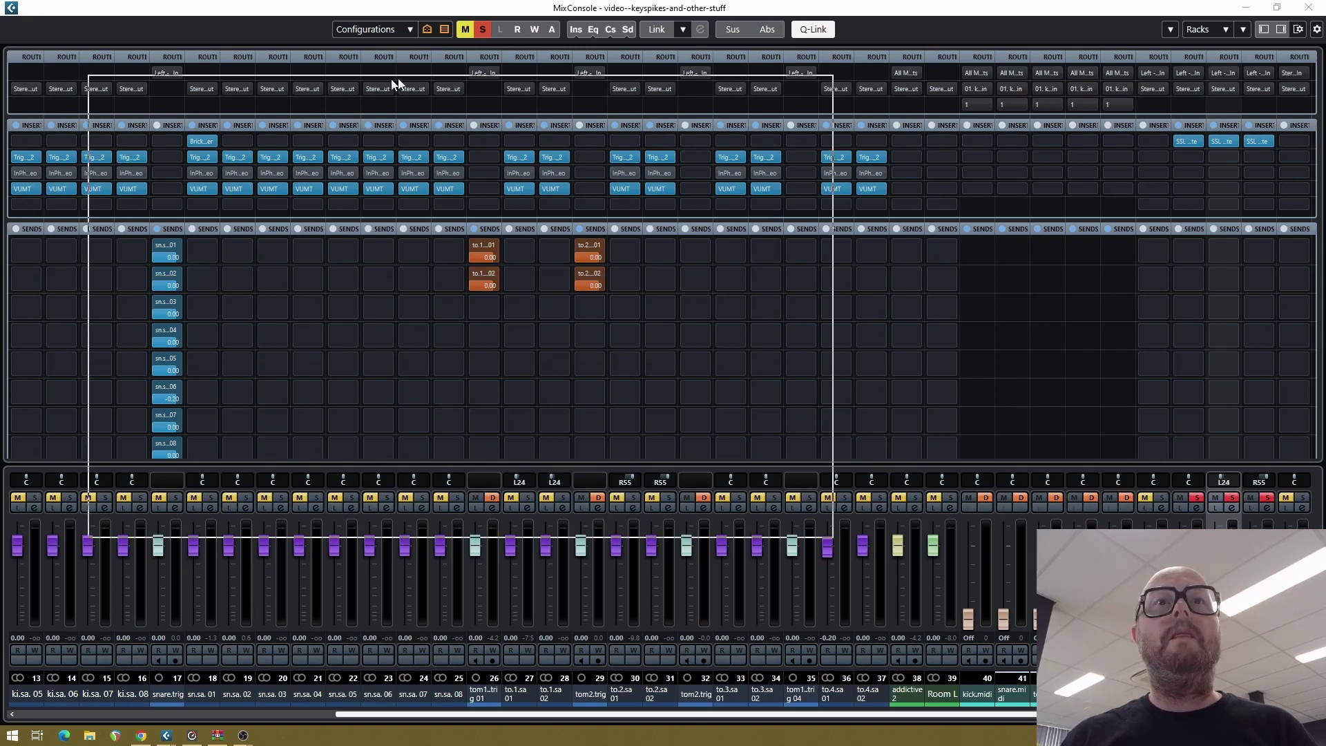
left_click(280, 105)
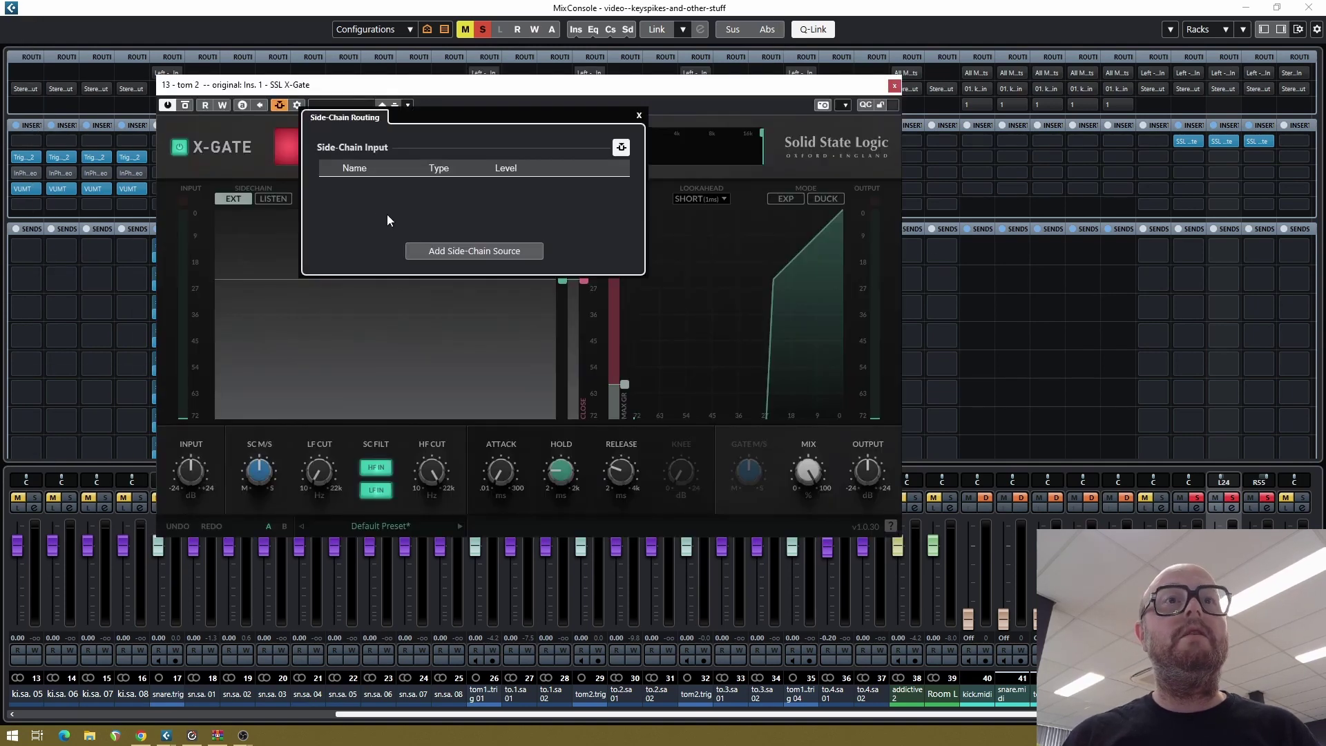
left_click(434, 251)
type("ks")
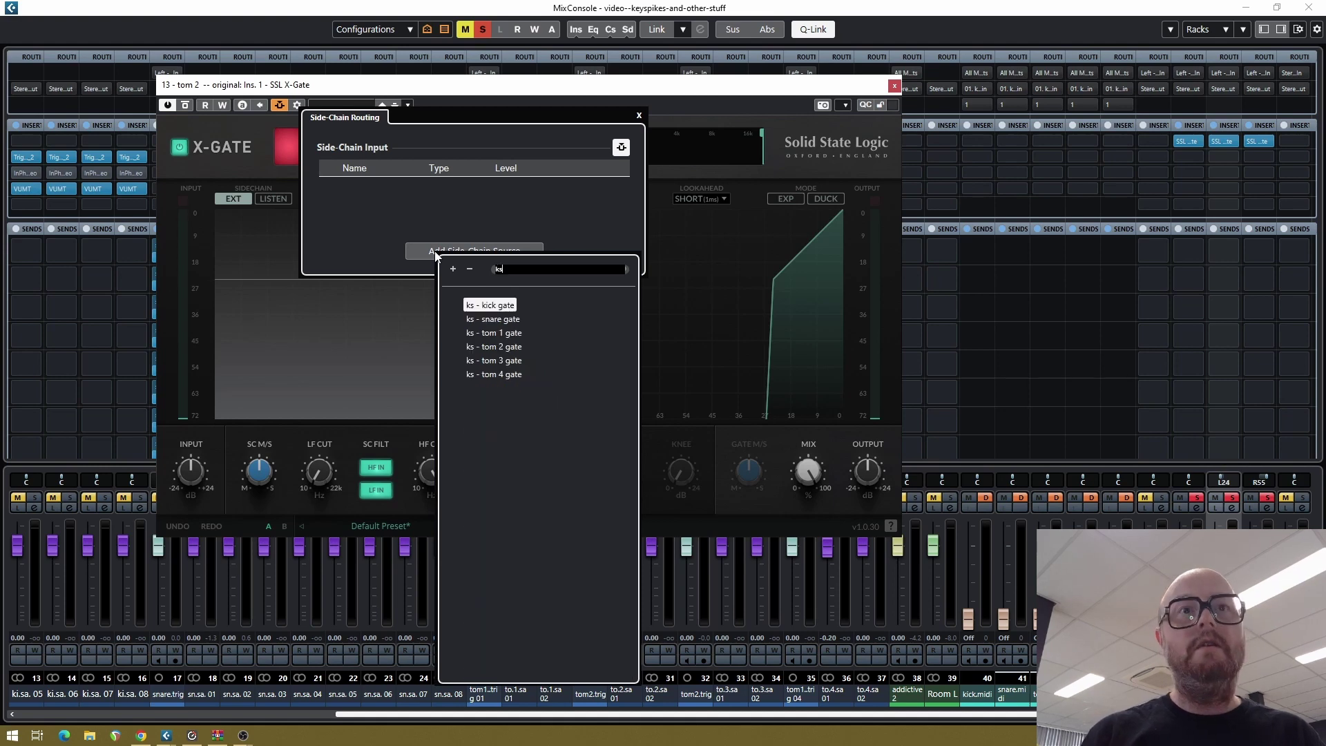
left_click(509, 347)
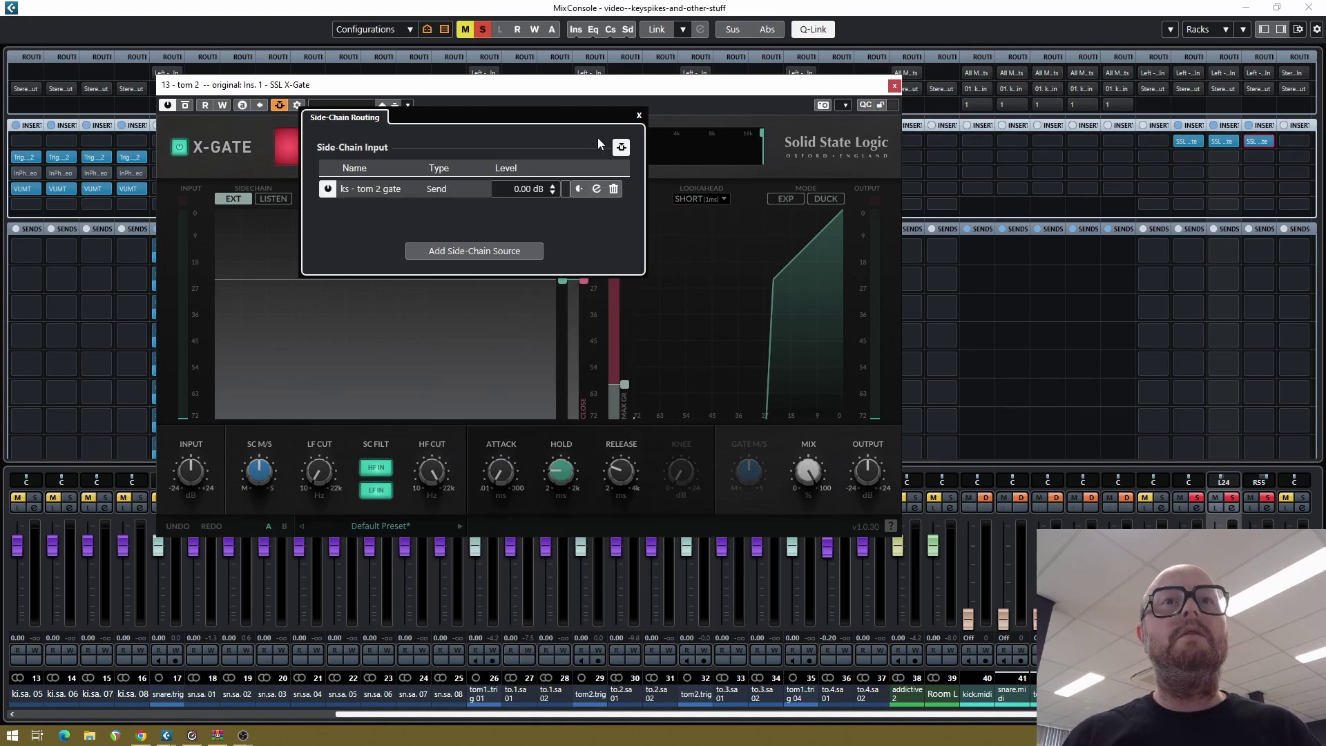
left_click(638, 117)
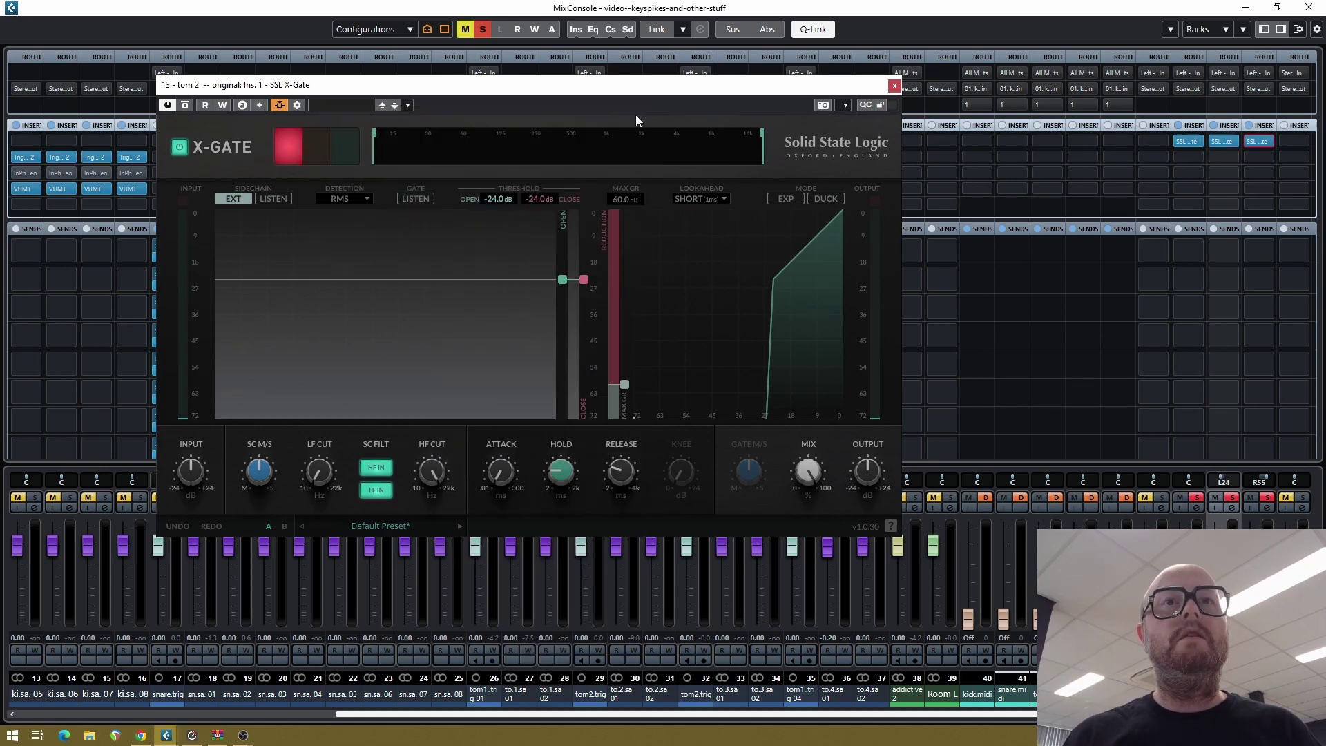
left_click(894, 86)
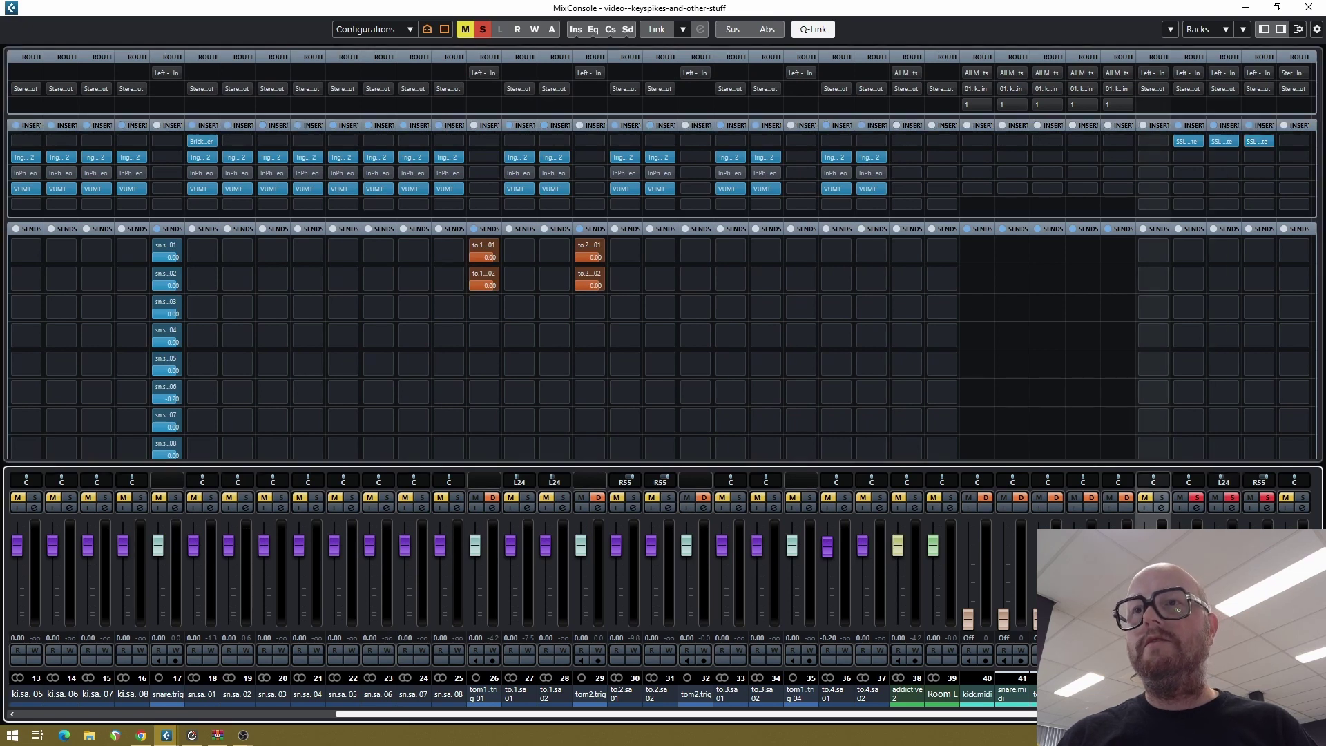
Clear solo on every channel, briefly solo one to check it, then close the mixer
left_click(1197, 497)
left_click(1232, 497)
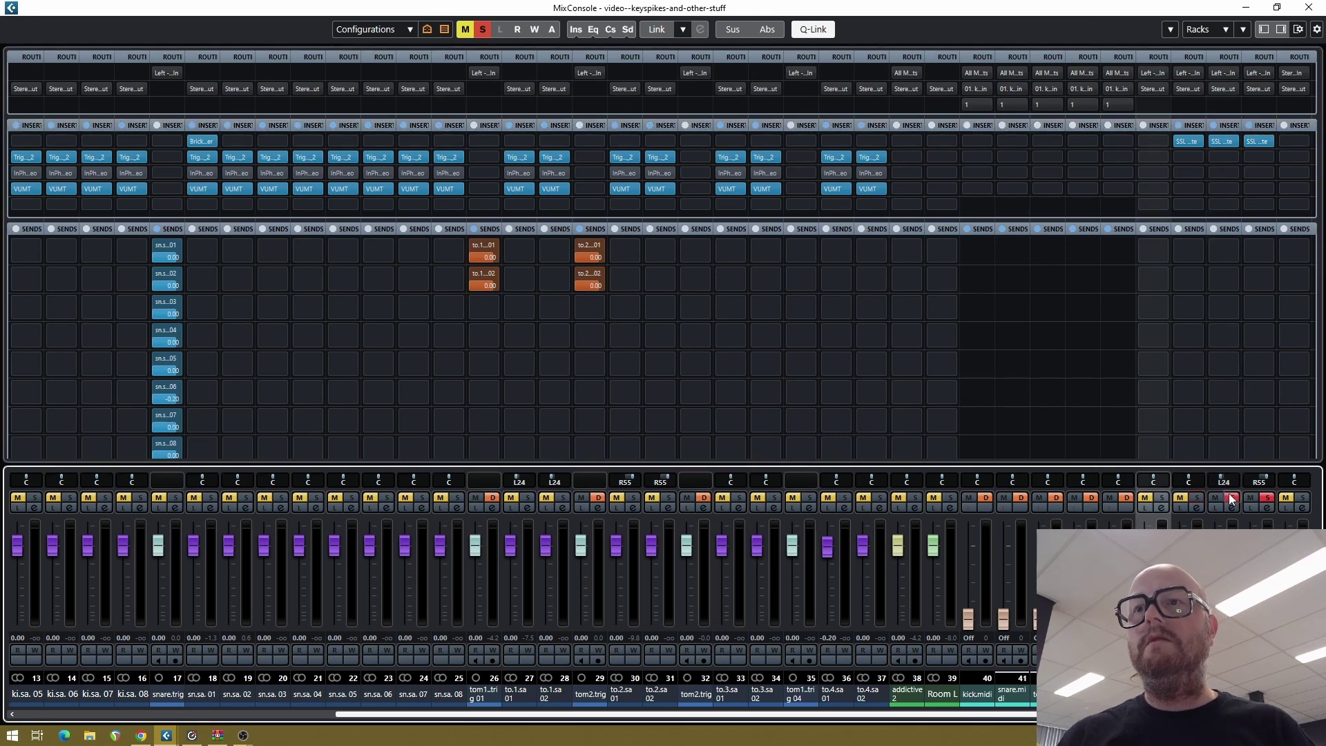
left_click(1268, 498)
left_click(1160, 498)
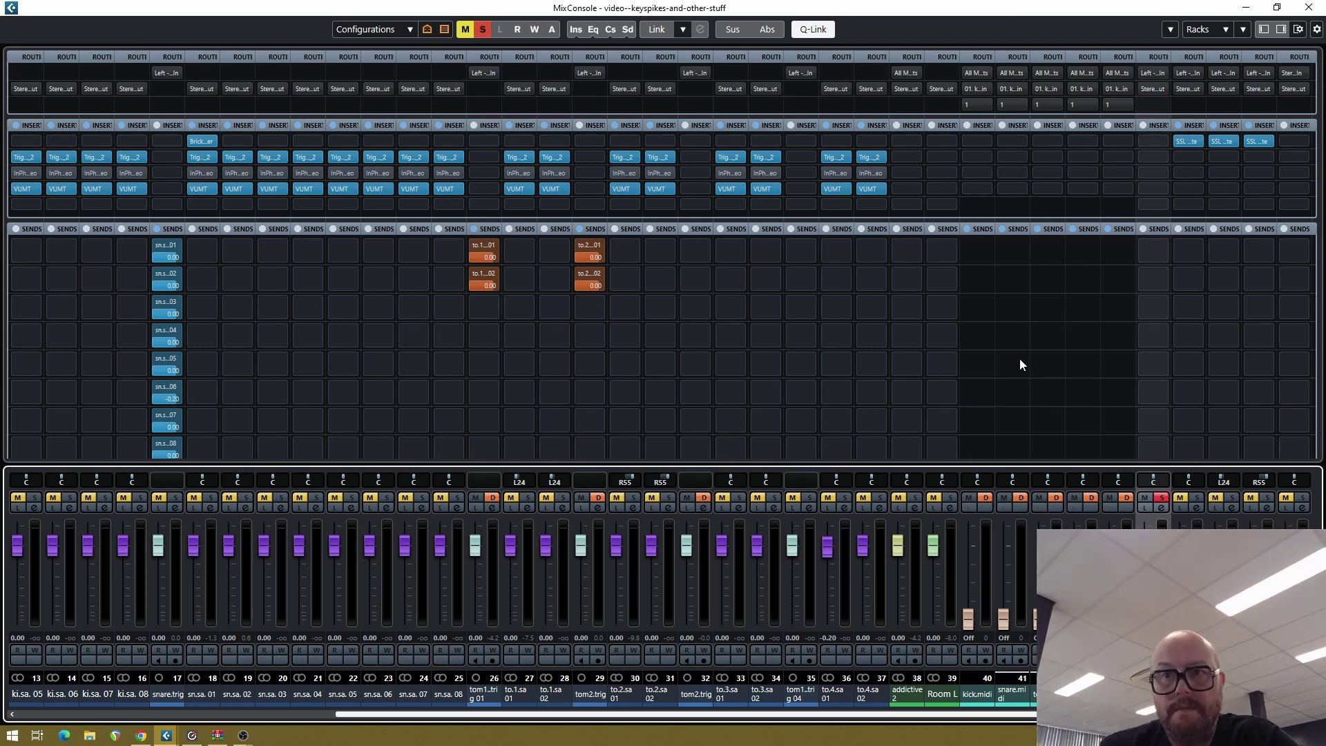
left_click(1161, 498)
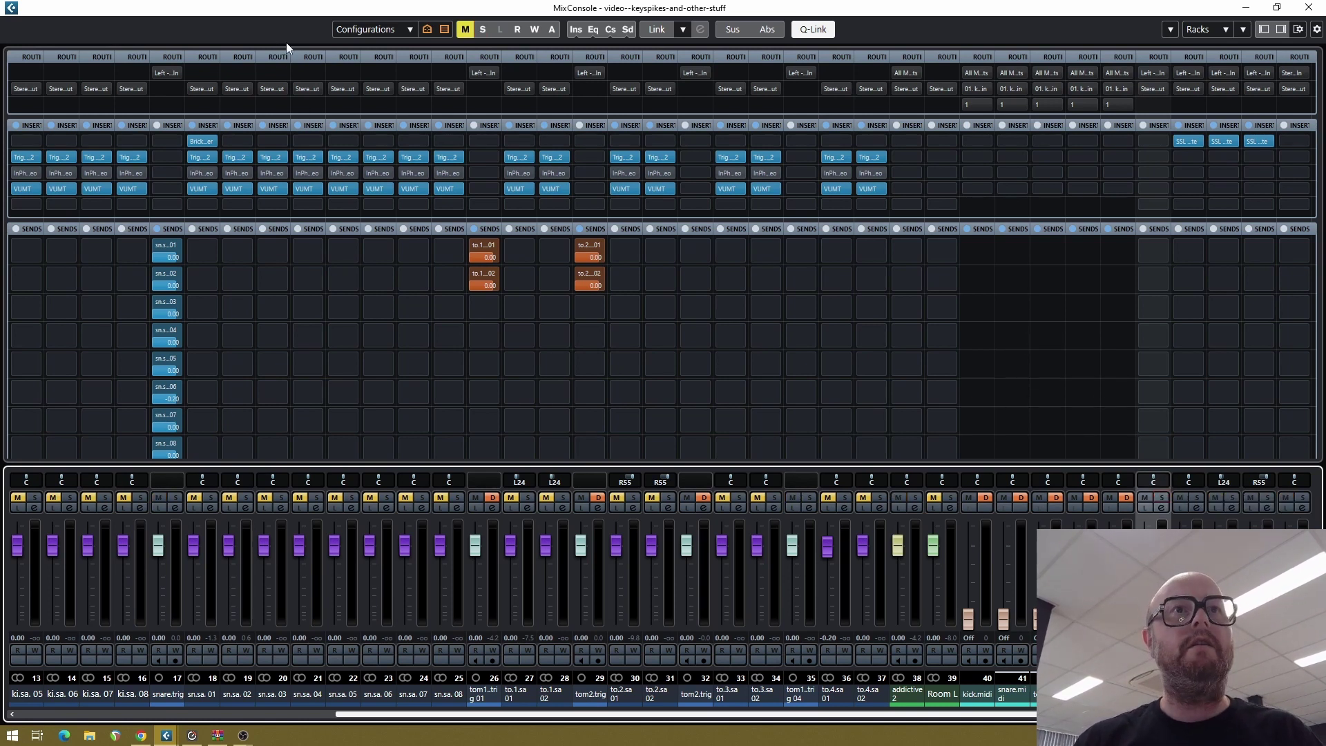
key("F3")
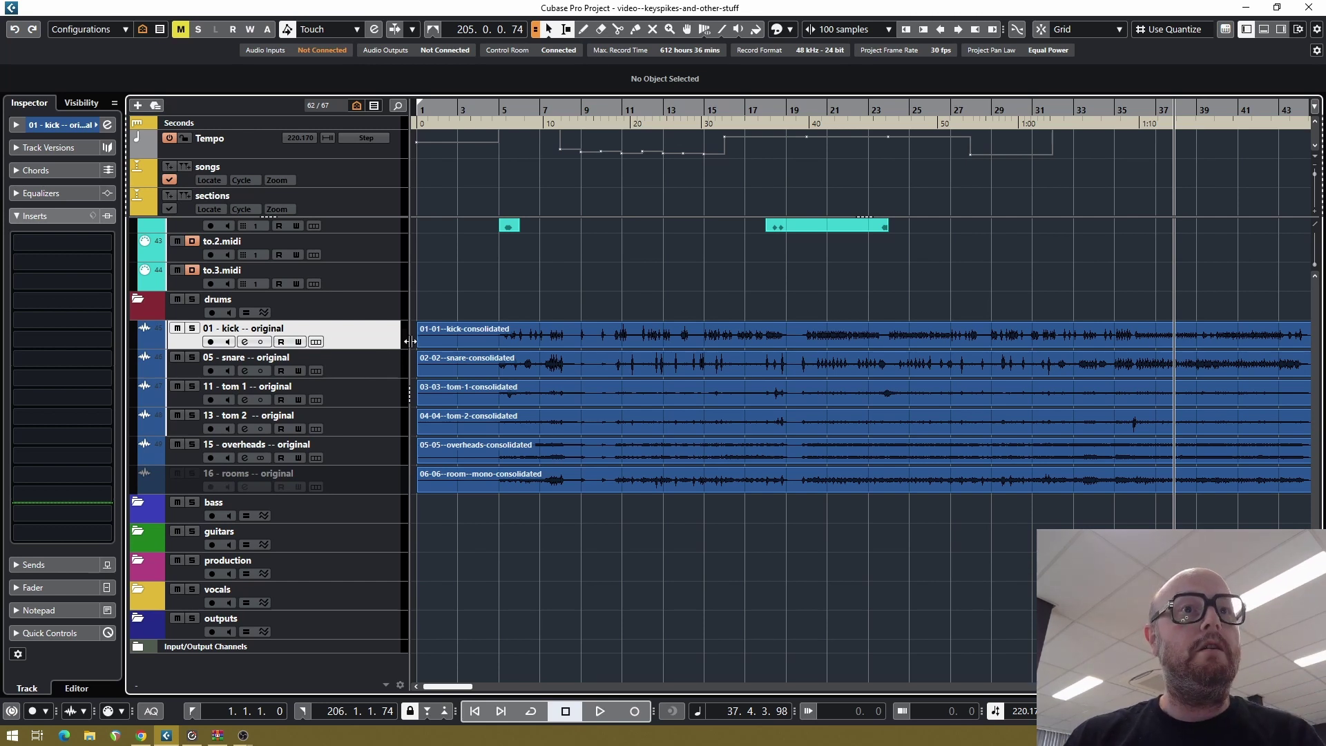
Compare the snare and kick track inserts, leaving the snare track selected
left_click(370, 366)
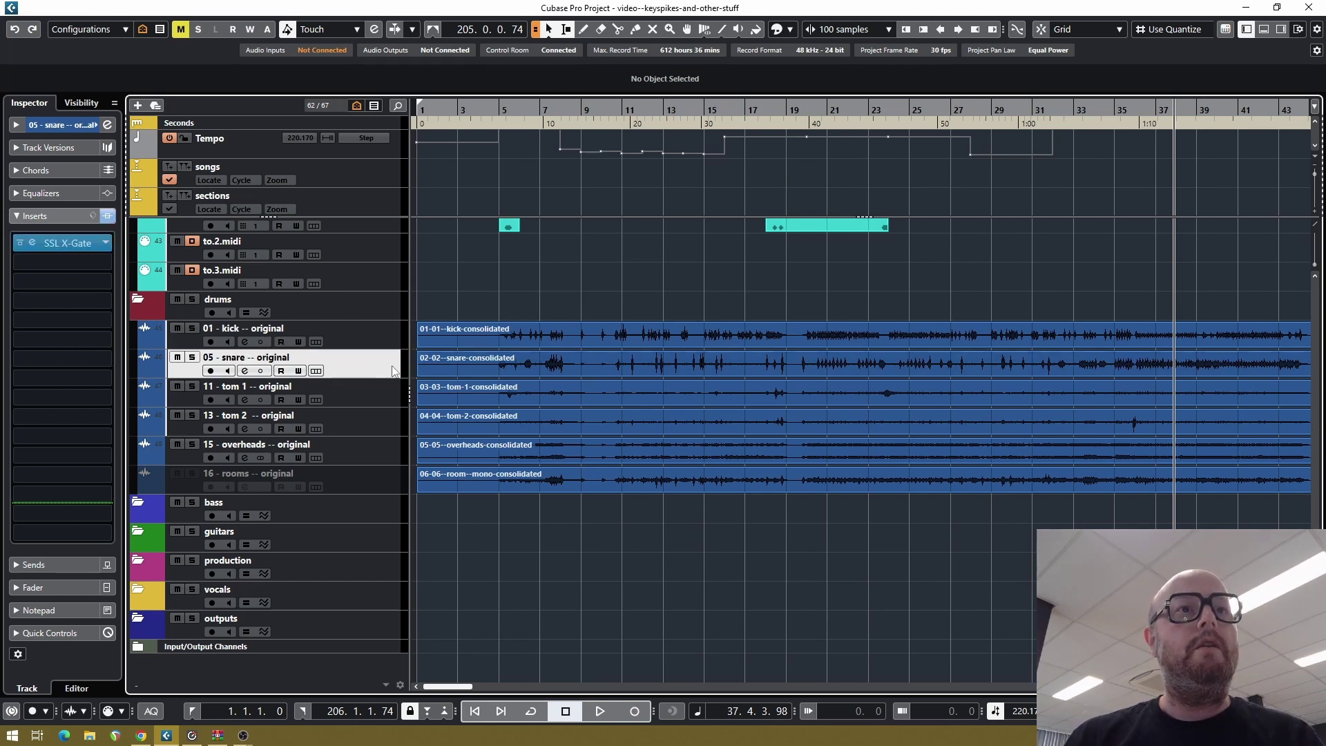
left_click(380, 343)
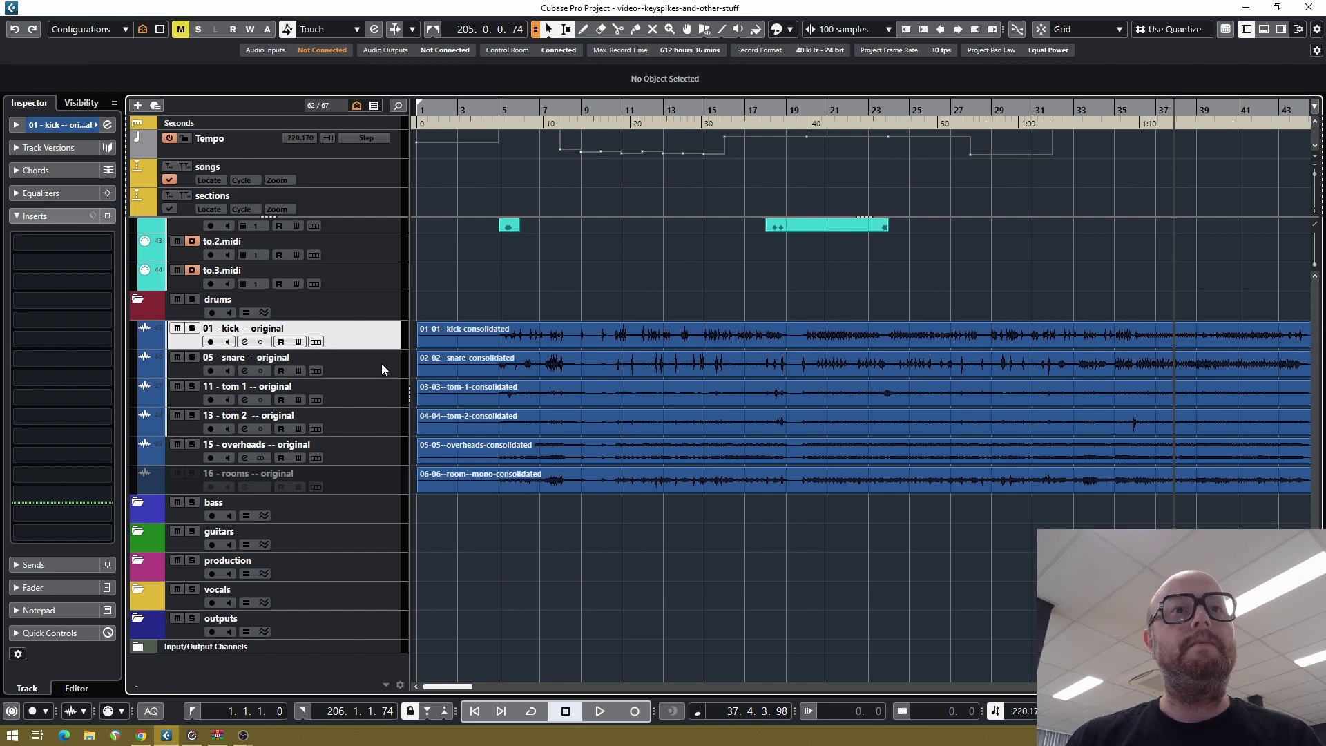
left_click(382, 368)
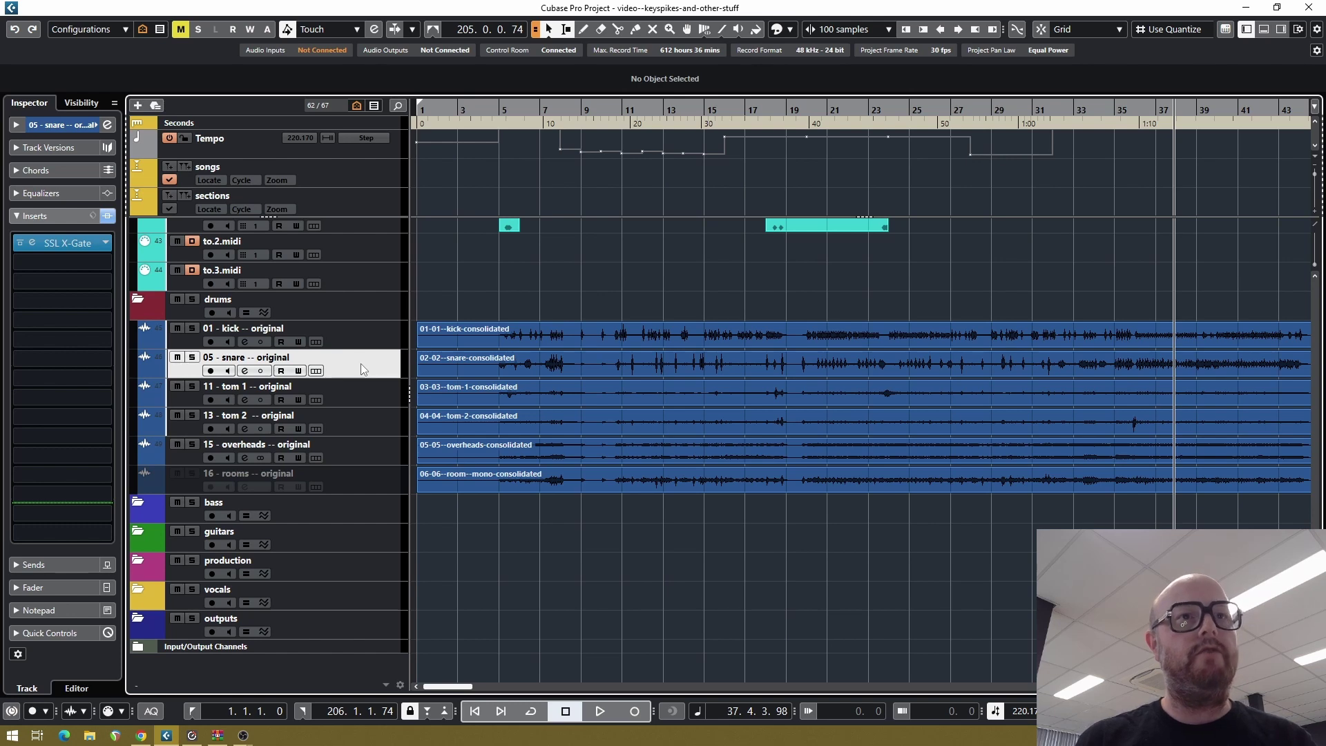
scroll(361, 364, "up", 6)
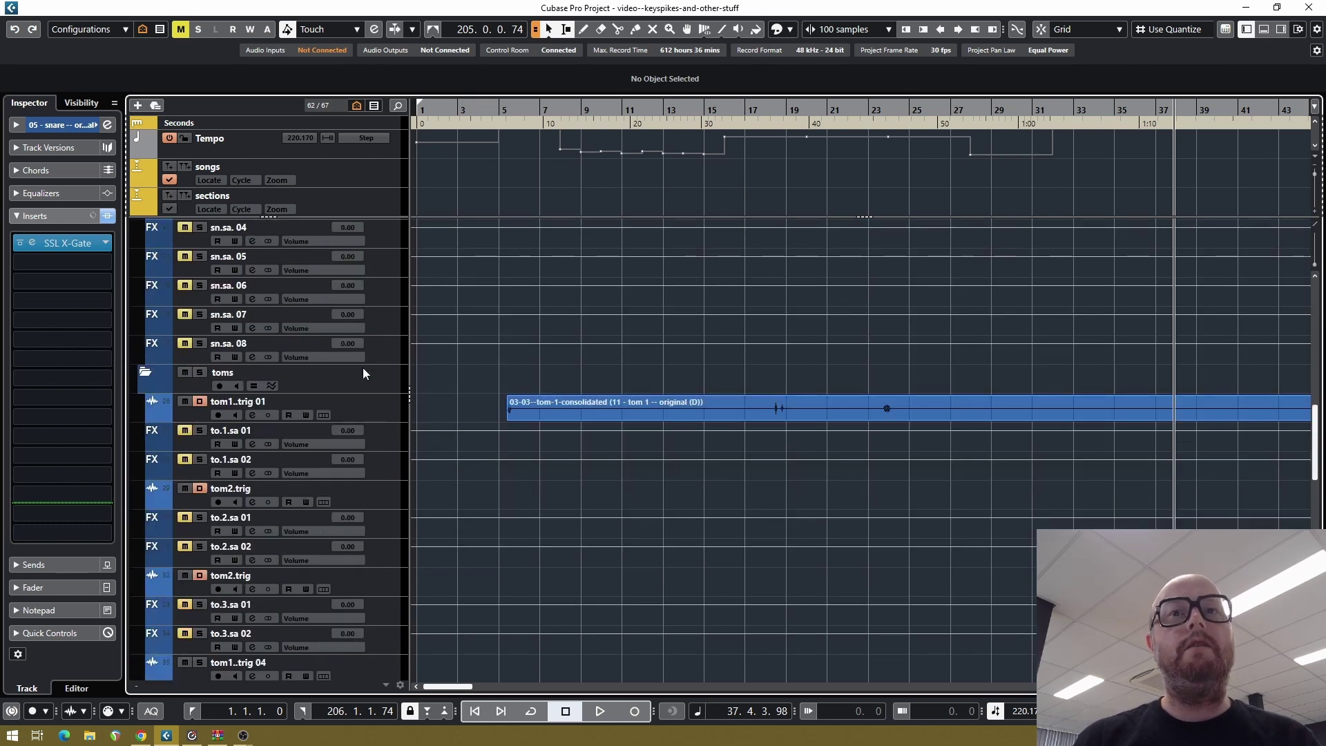
scroll(364, 373, "down", 6)
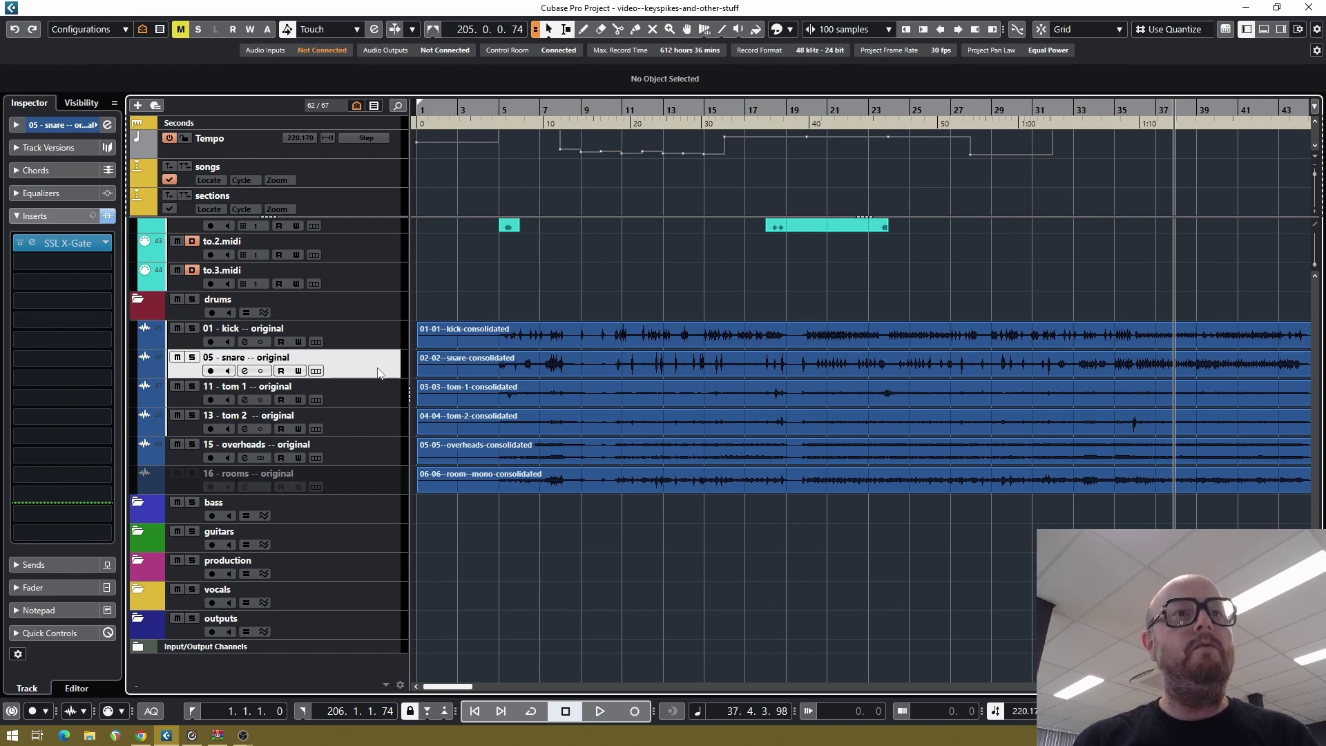
Duplicate the snare track and slice its audio into separate events at the hitpoints
key("ctrl+shift+d")
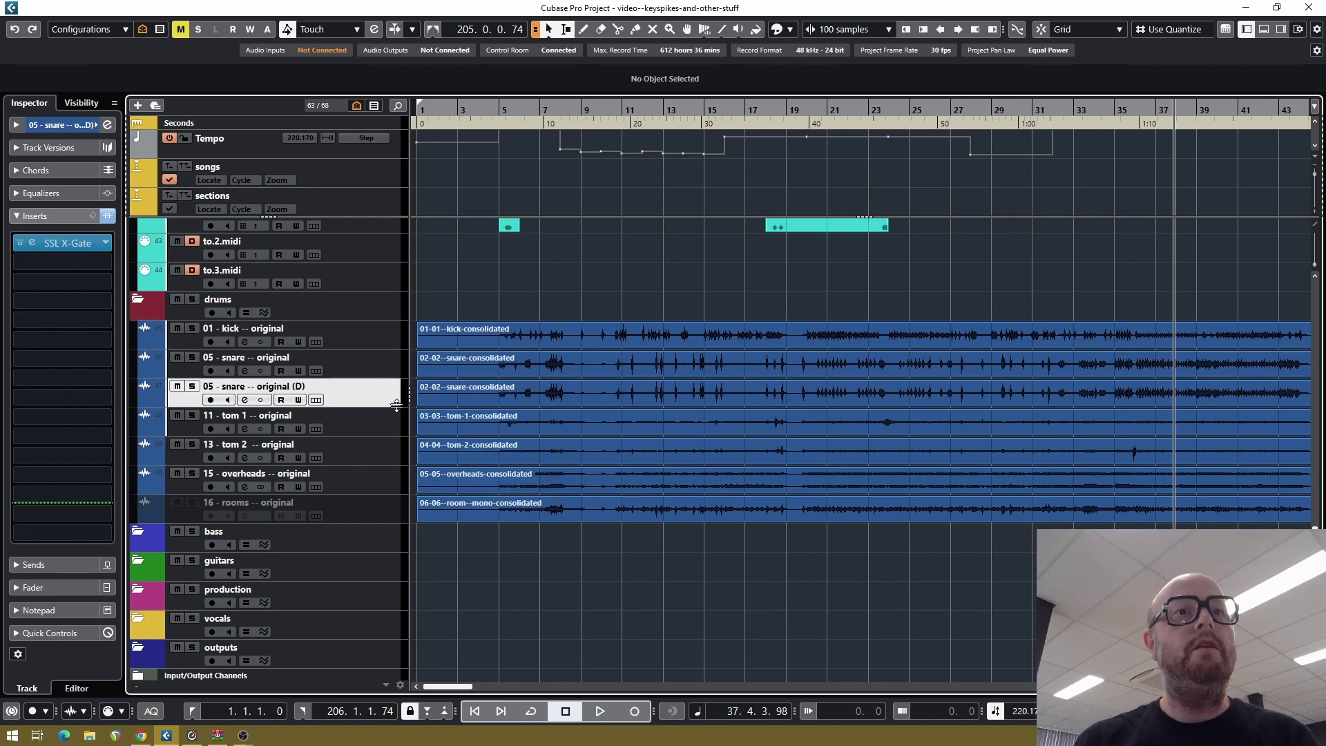
double_click(450, 392)
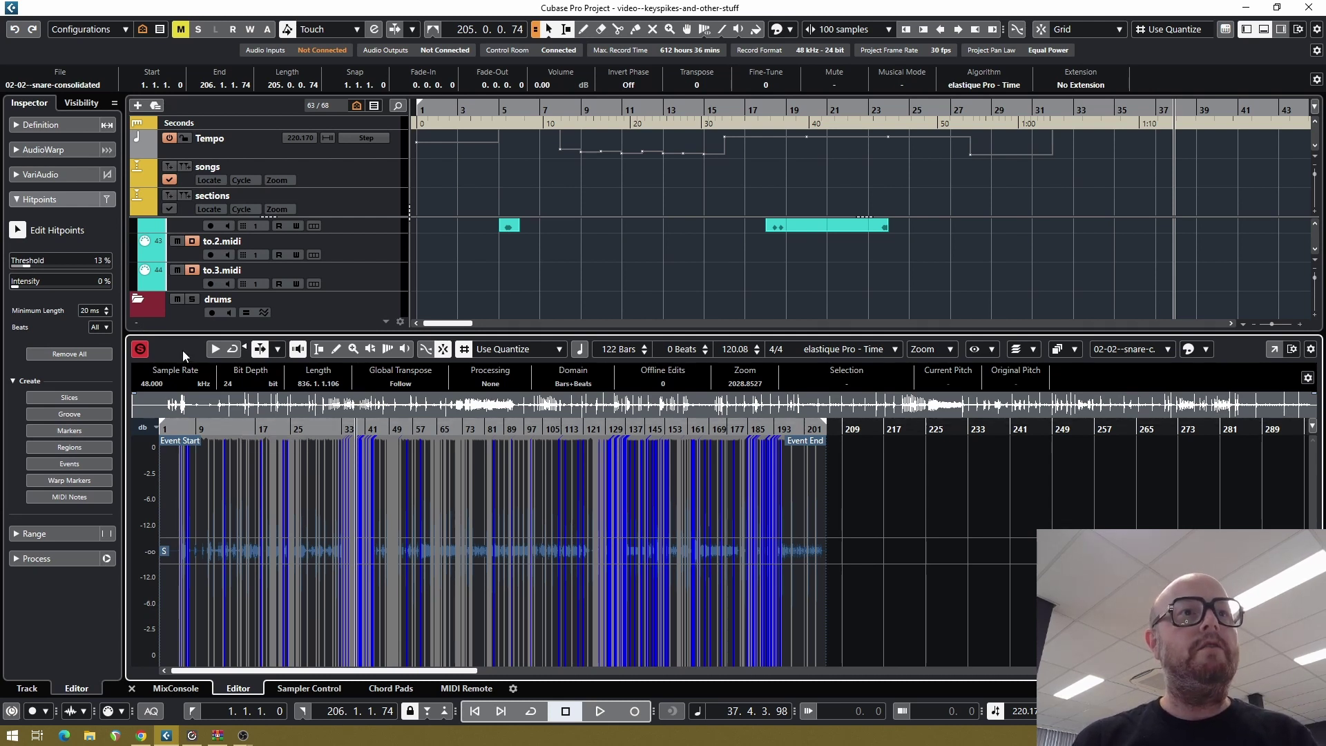
key("ctrl+a")
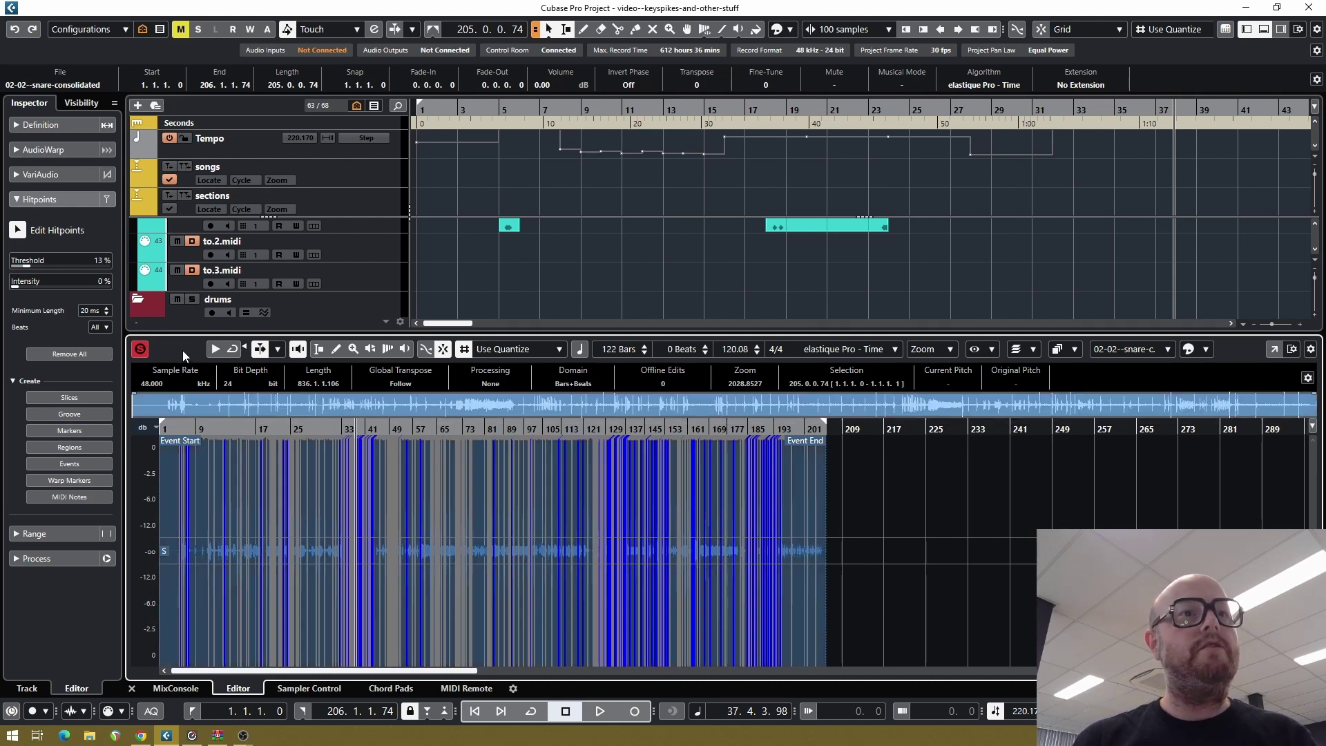
left_click(69, 463)
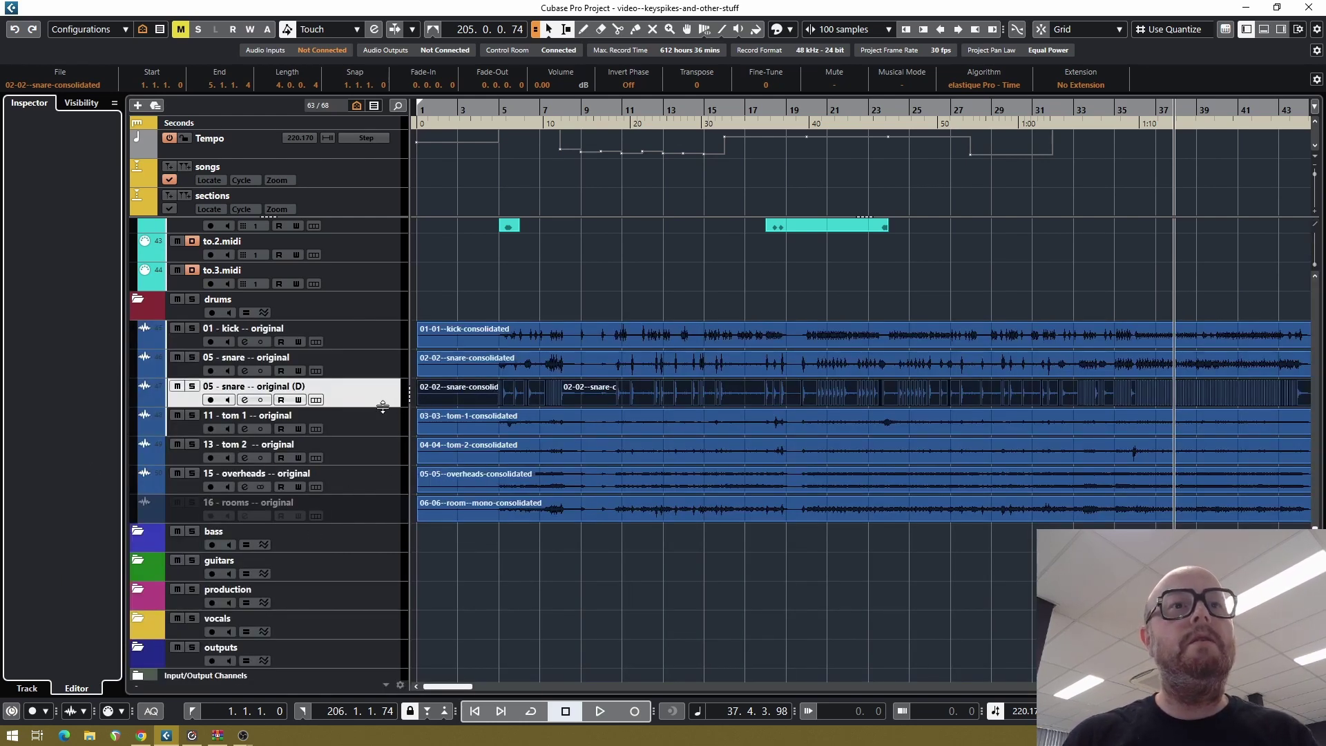
Enlarge the duplicate snare track, delete its first slice, and select the remaining slices
left_click_drag(383, 407, 372, 584)
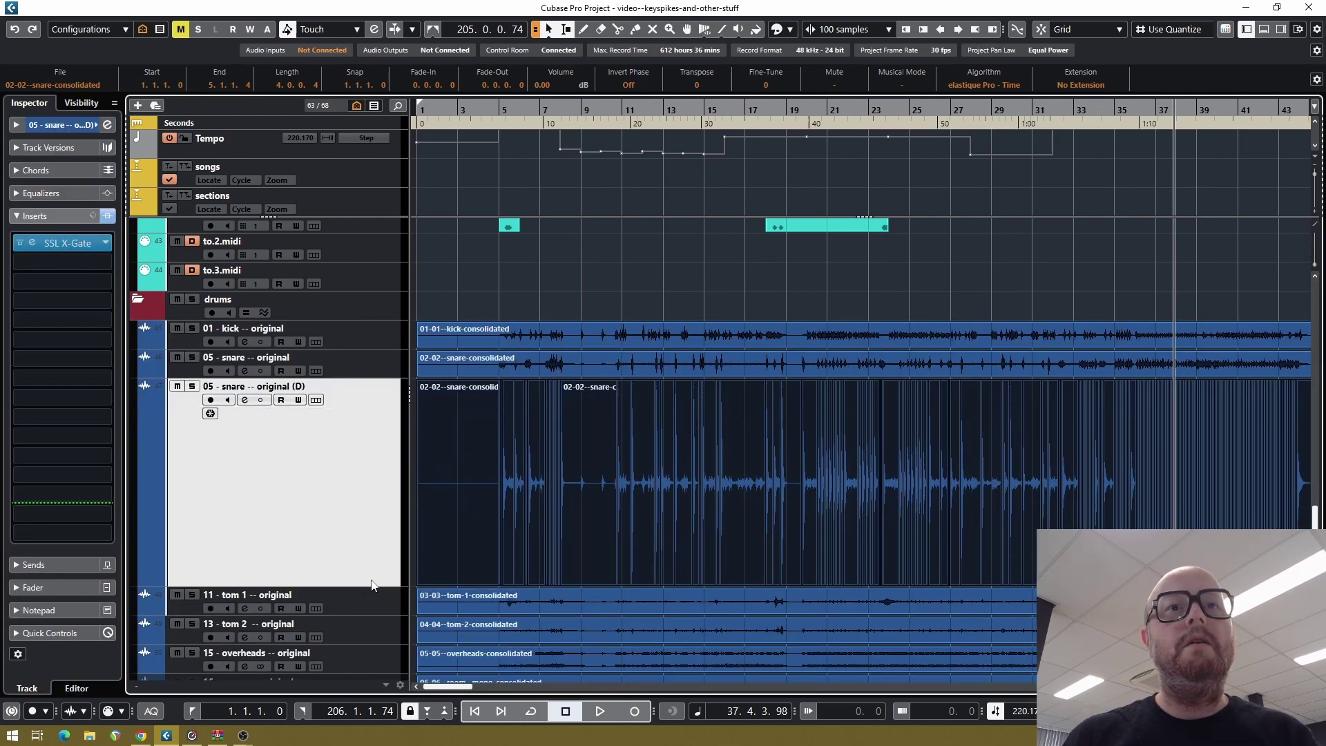
left_click(448, 523)
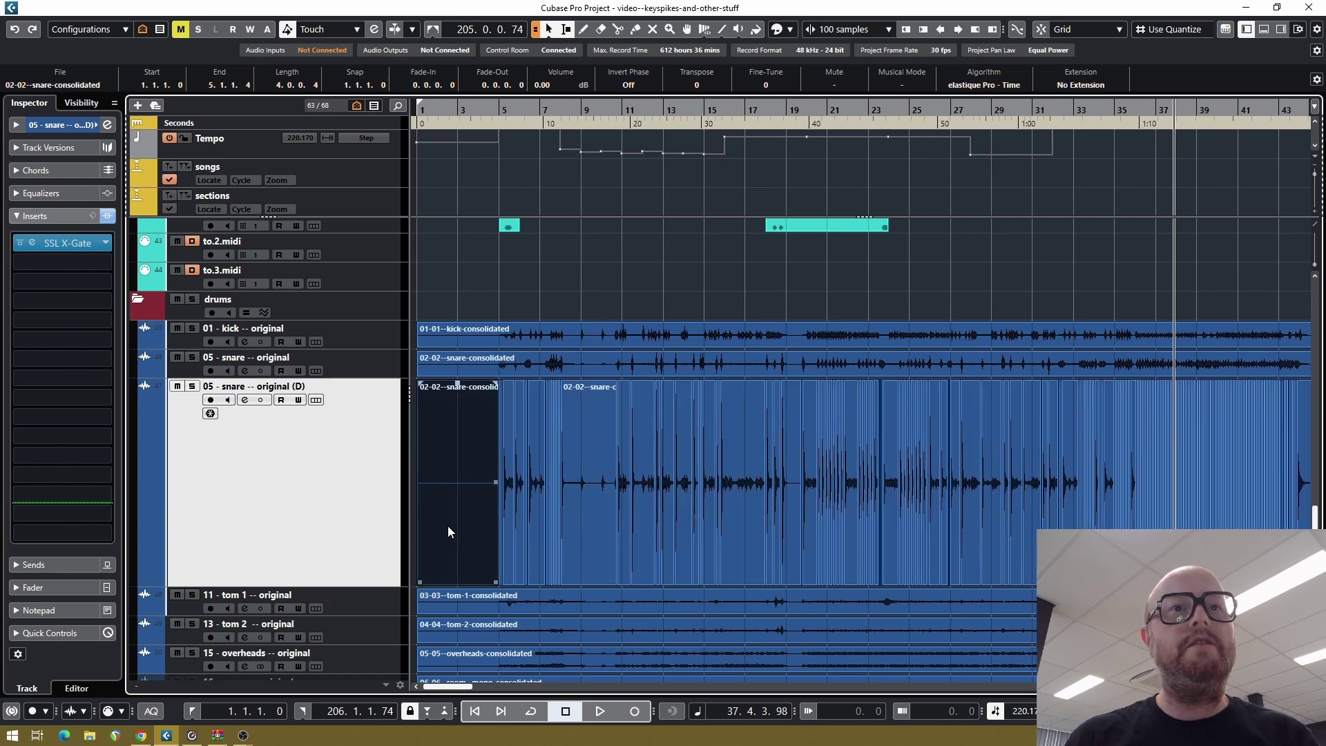
key("Delete")
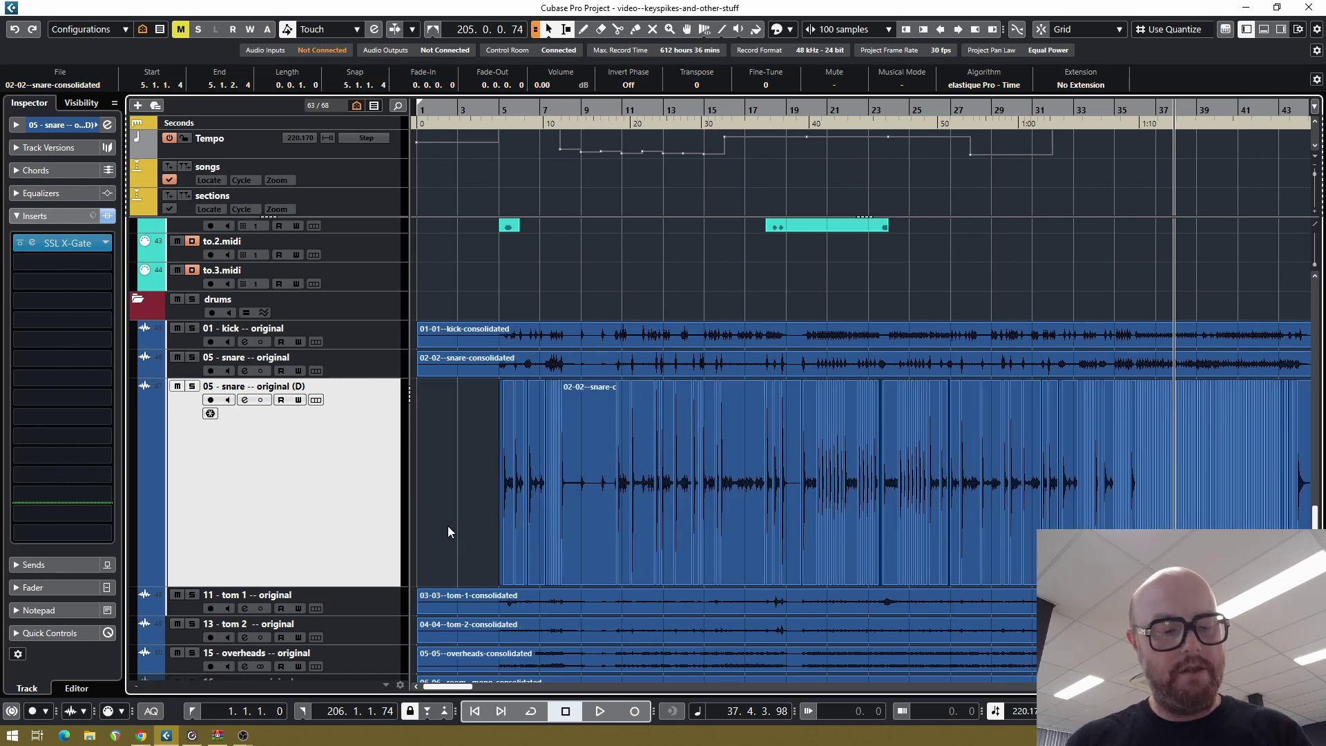
key("g")
key("g")
key("g")
key("g")
key("g")
key("g")
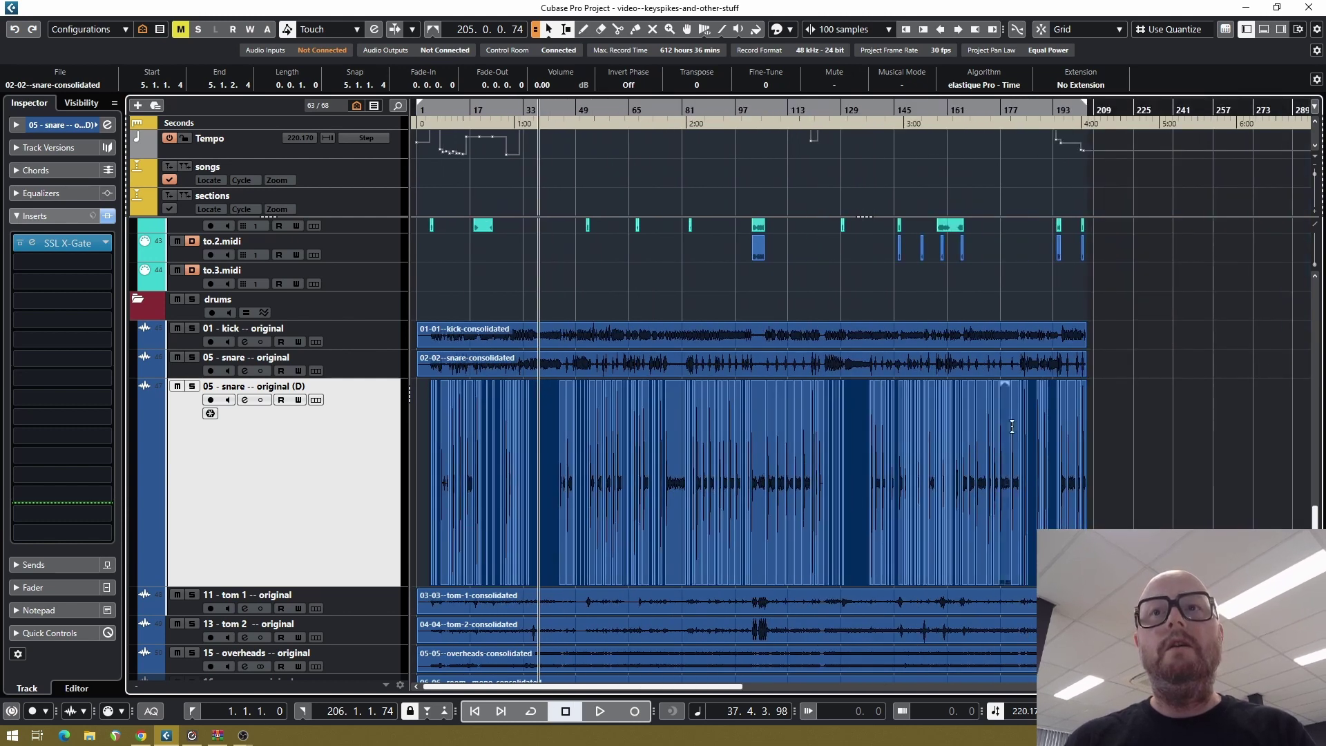
left_click_drag(1103, 512, 831, 496)
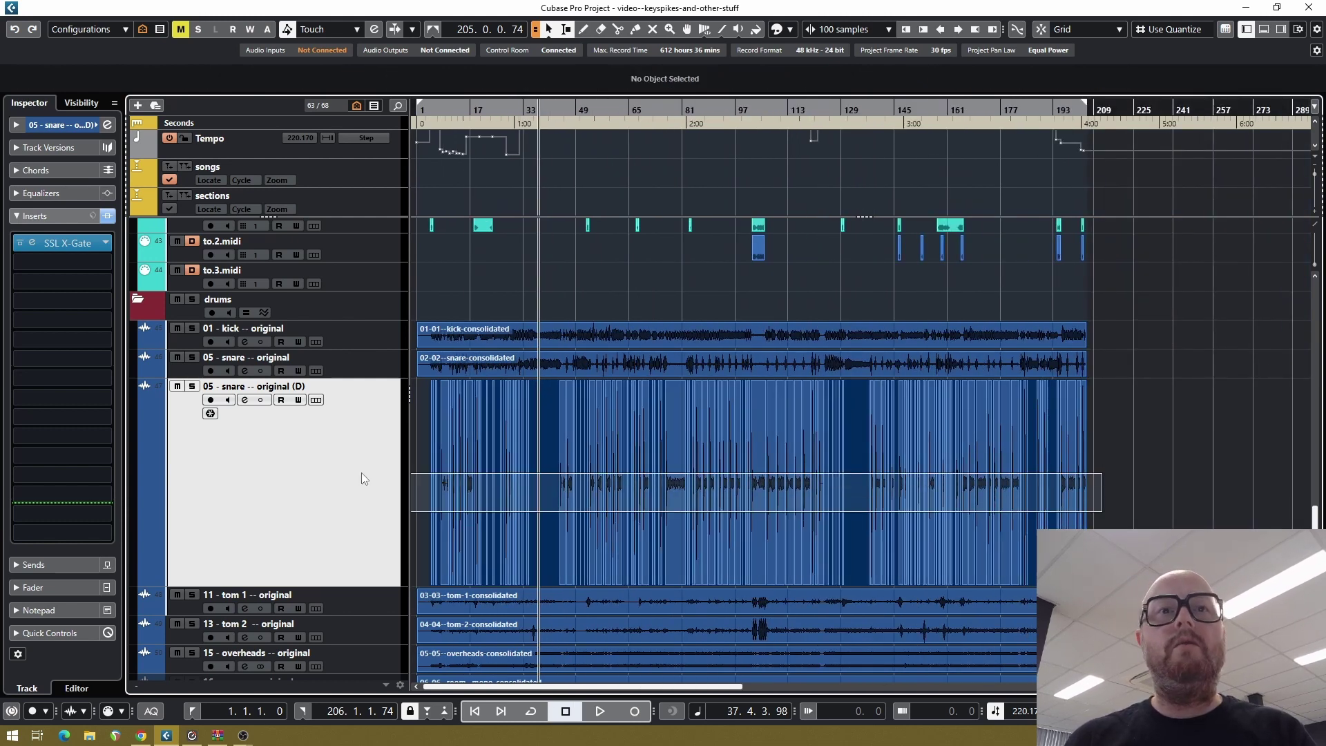
left_click(420, 474)
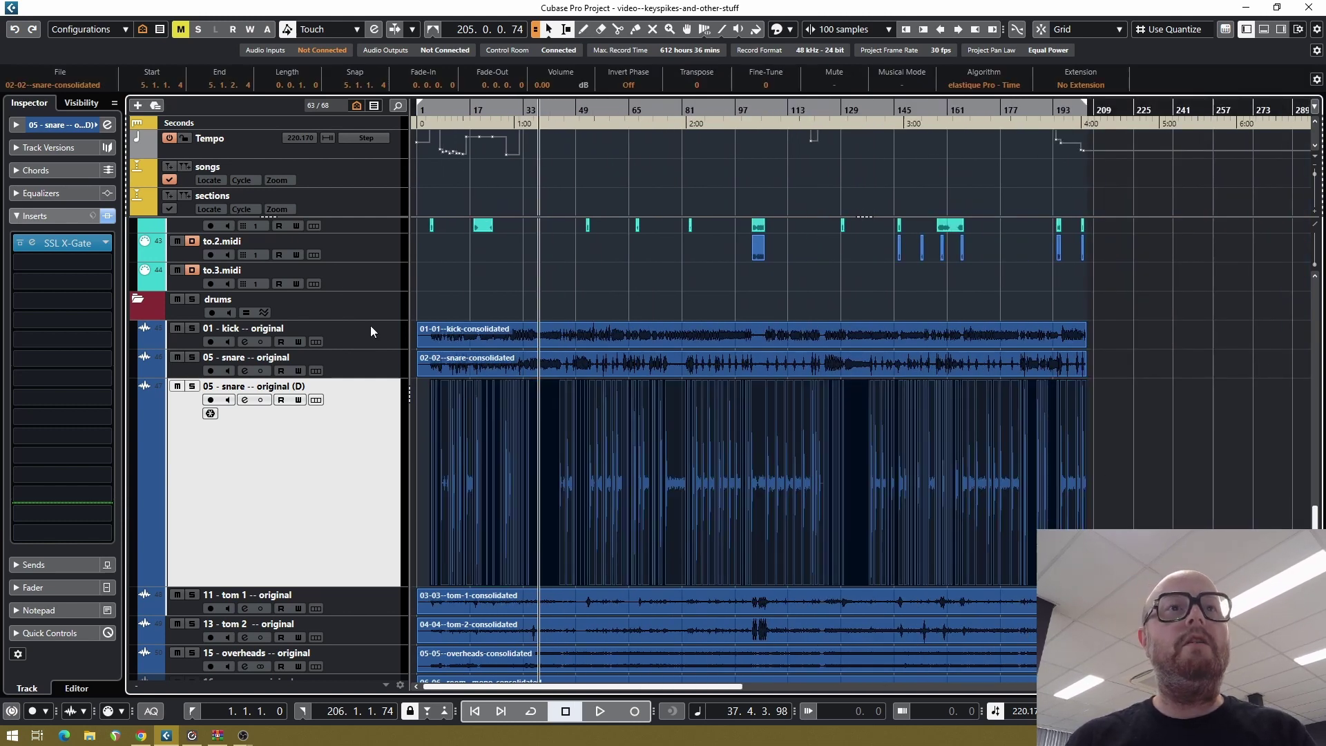
left_click(357, 107)
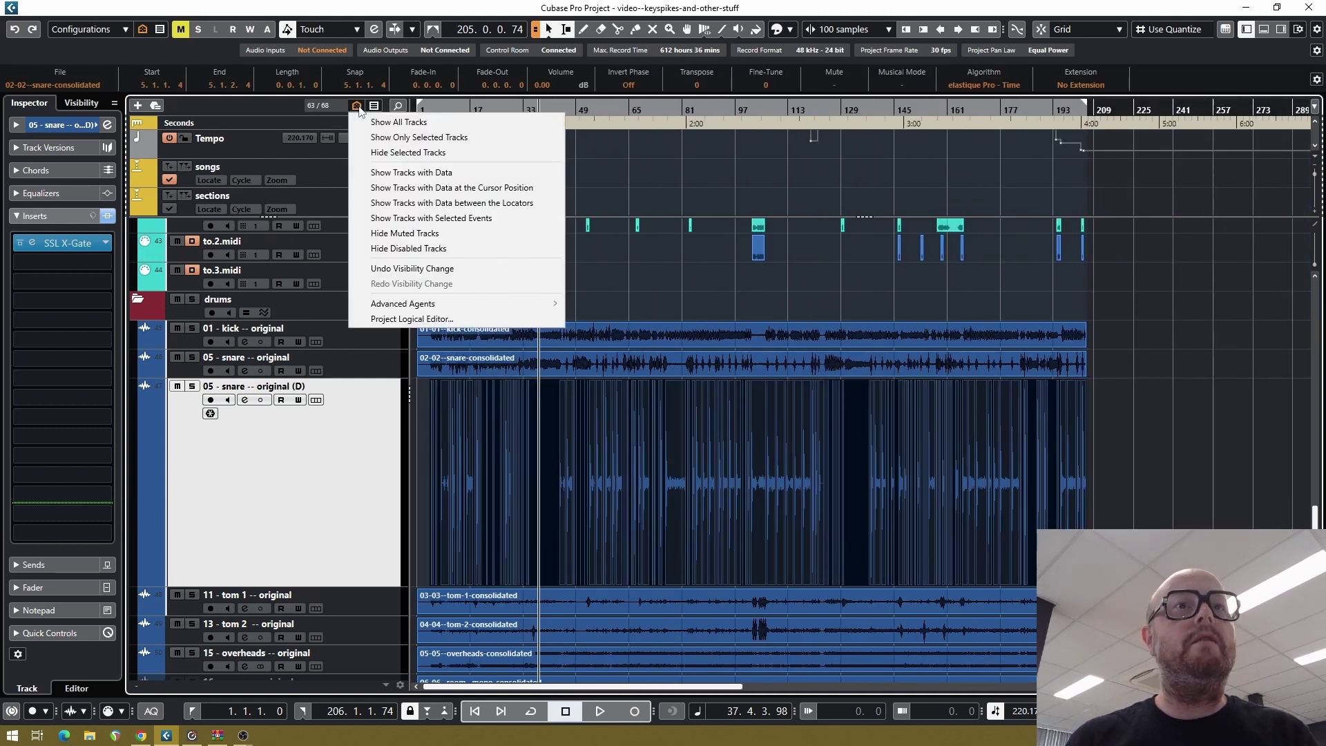
Resize the selected duplicate-snare slices to 0.0.0.20 using the Project Logical Editor
left_click(399, 319)
left_click_drag(802, 191, 589, 205)
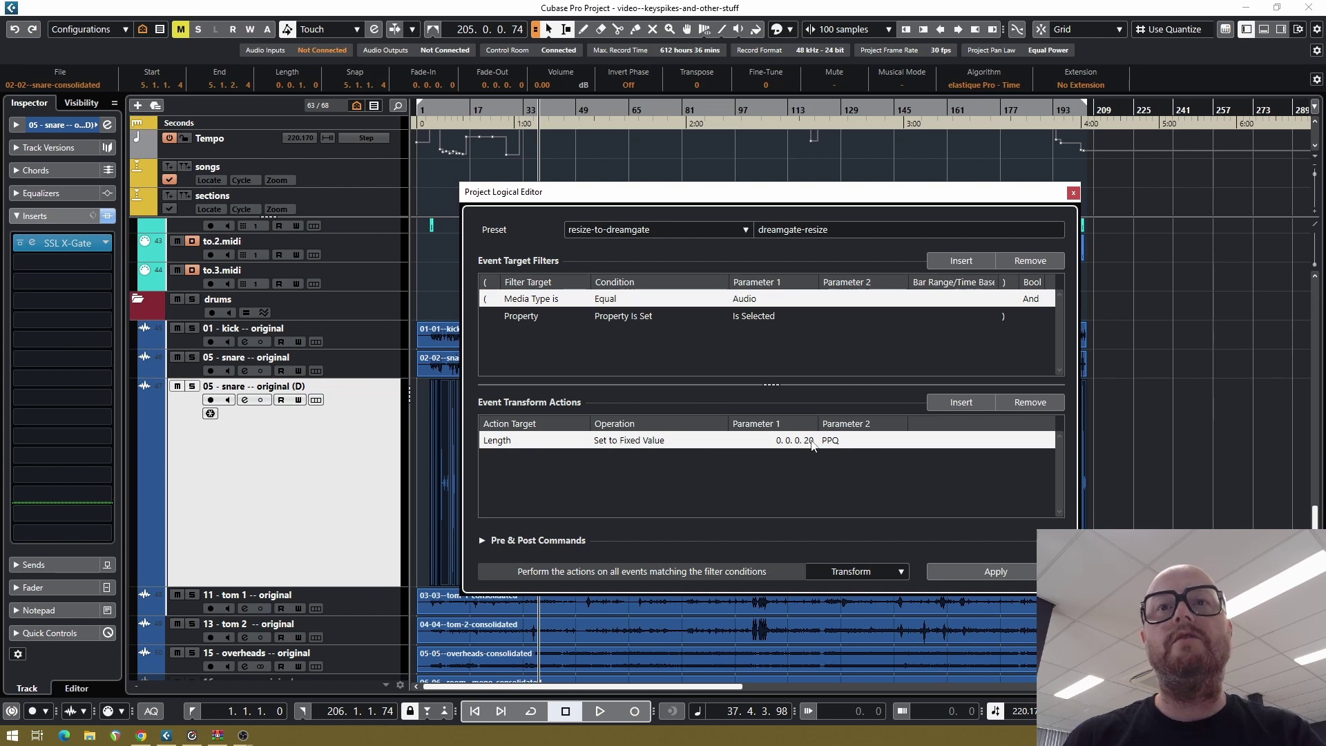
left_click(970, 573)
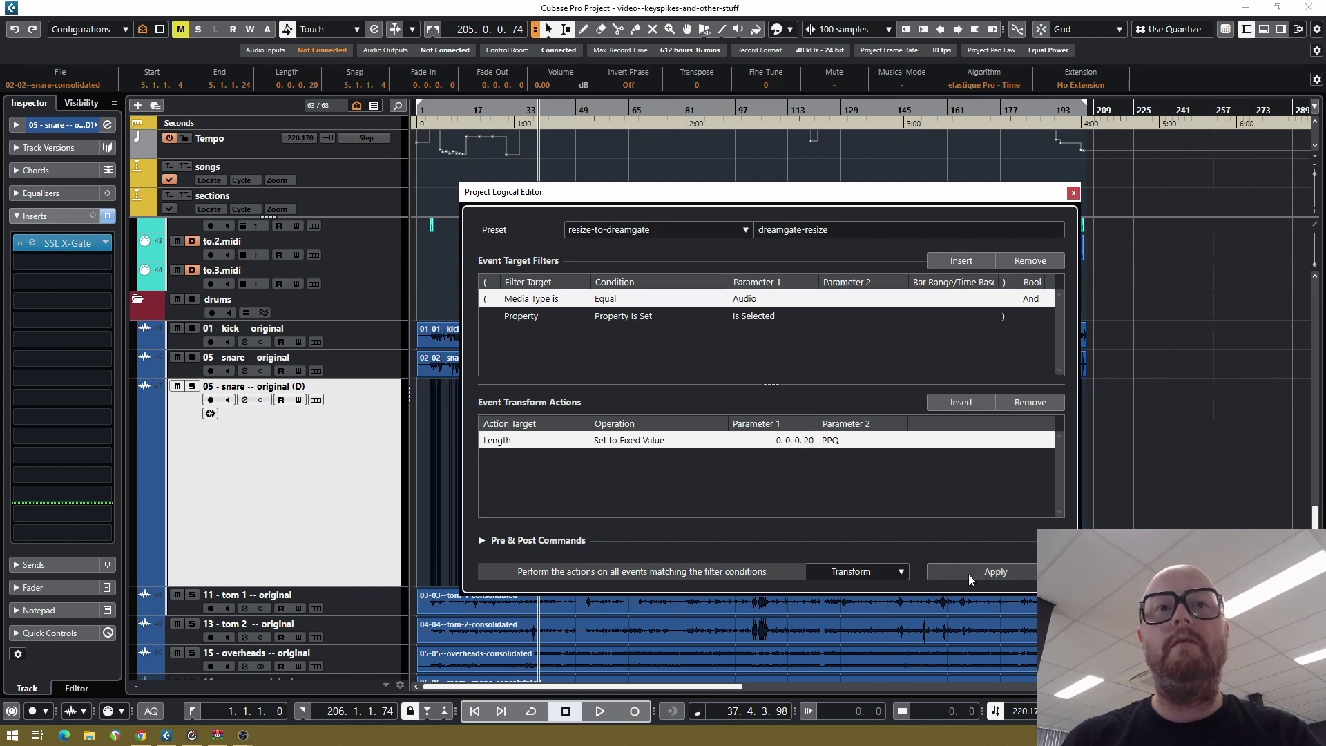
left_click(1073, 193)
Lengthen the duplicate snare slices to 0.0.0.28 and give them 0.0.0.3 fade-outs
key("h")
key("h")
key("h")
key("h")
key("h")
key("h")
key("h")
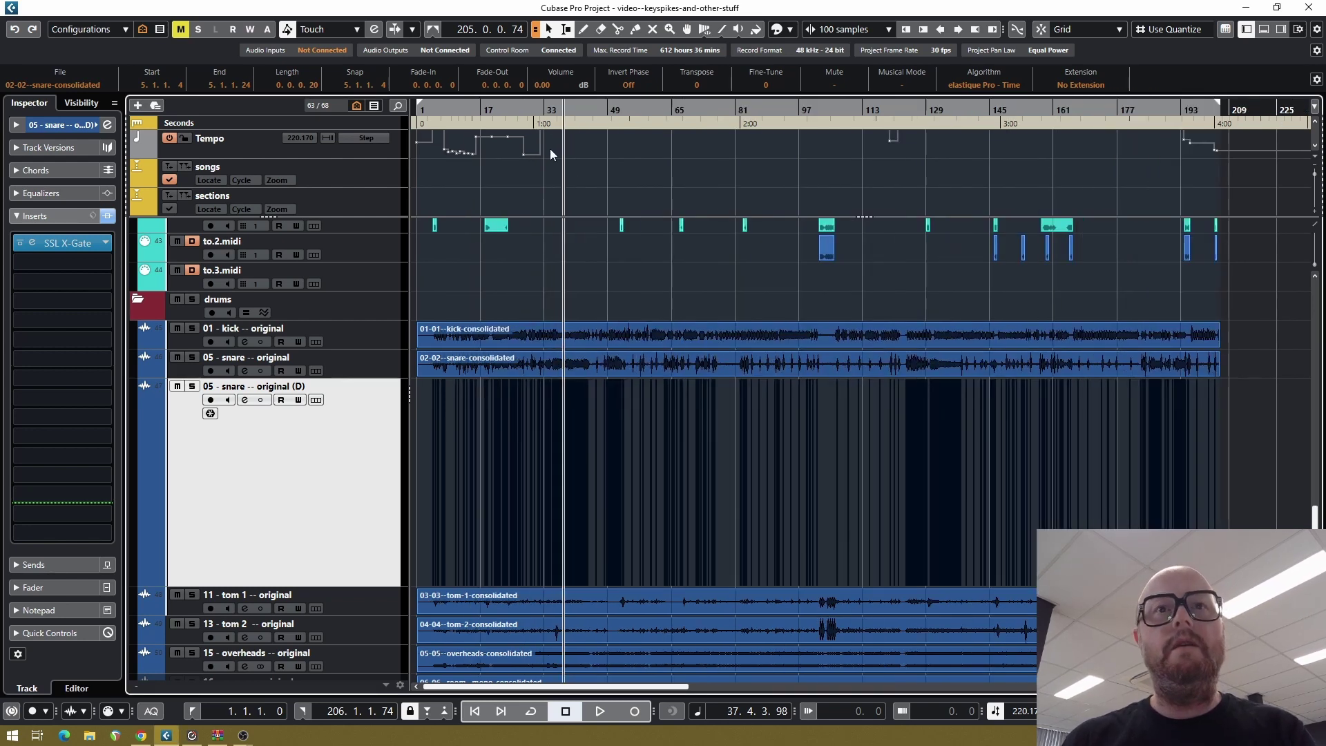
key("h")
key("h")
key("h")
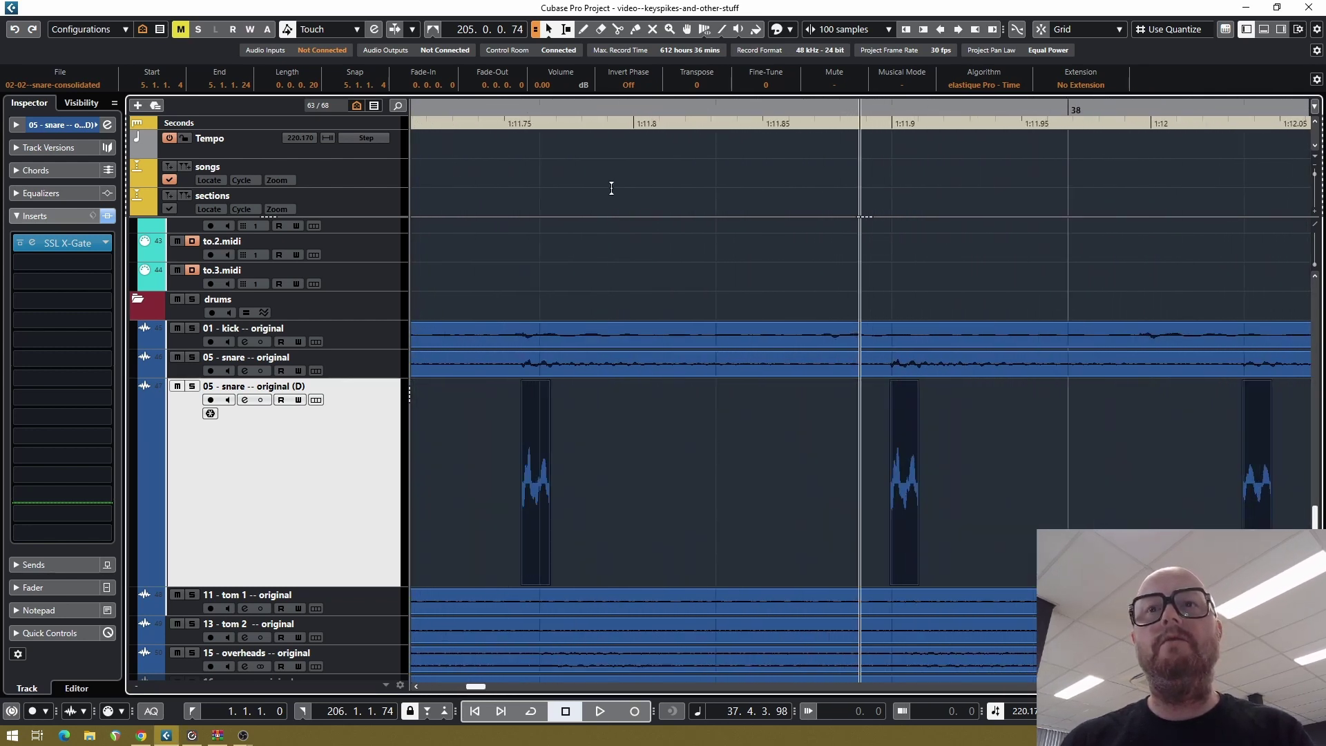
key("h")
key("h")
key("h")
key("h")
key("h")
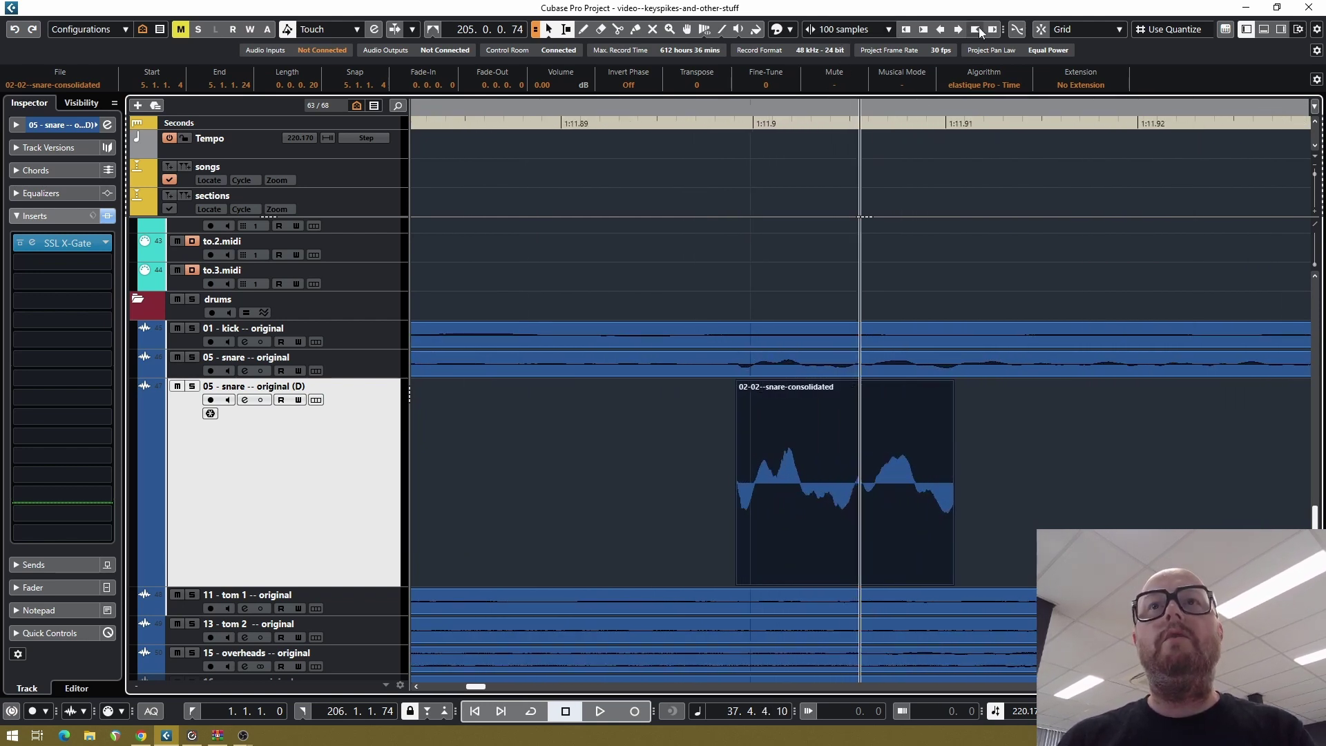
left_click(996, 30)
left_click(995, 30)
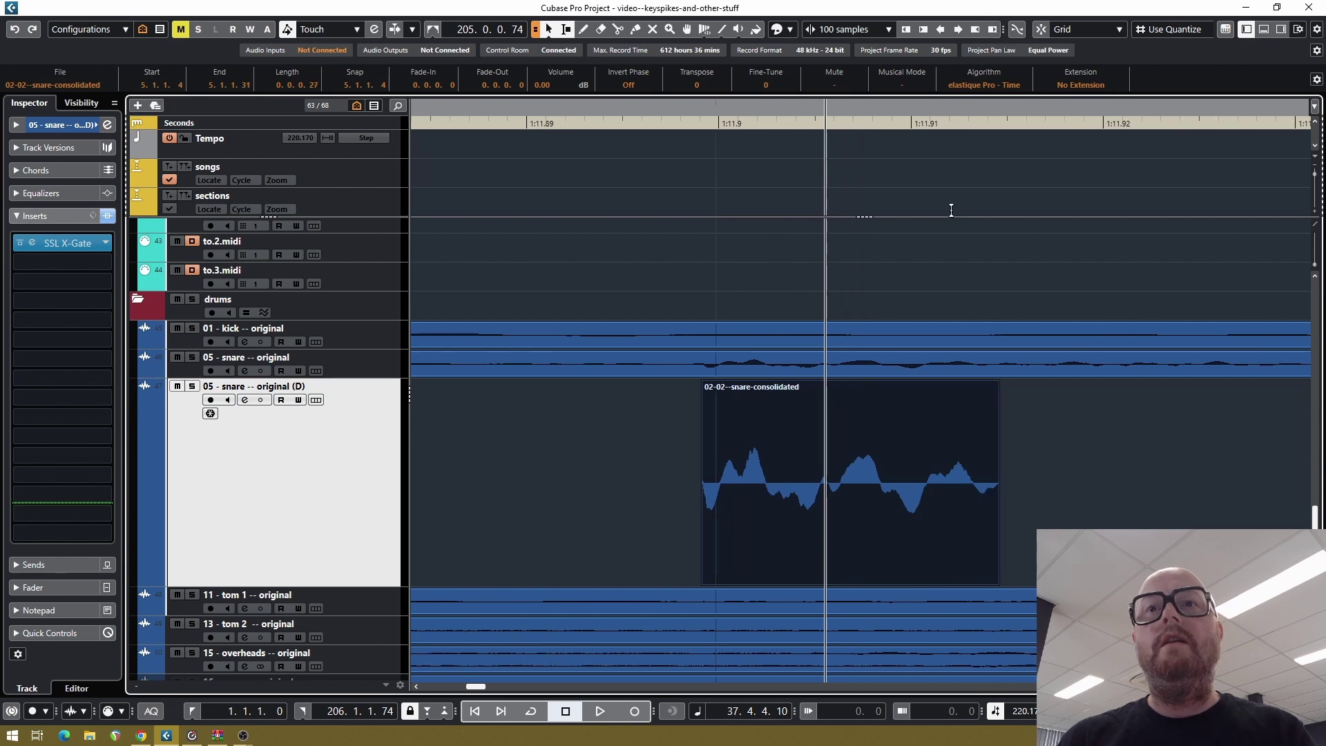
left_click_drag(996, 383, 957, 389)
With a 10-sample nudge, start the slices slightly earlier and add short fade-ins
left_click(846, 31)
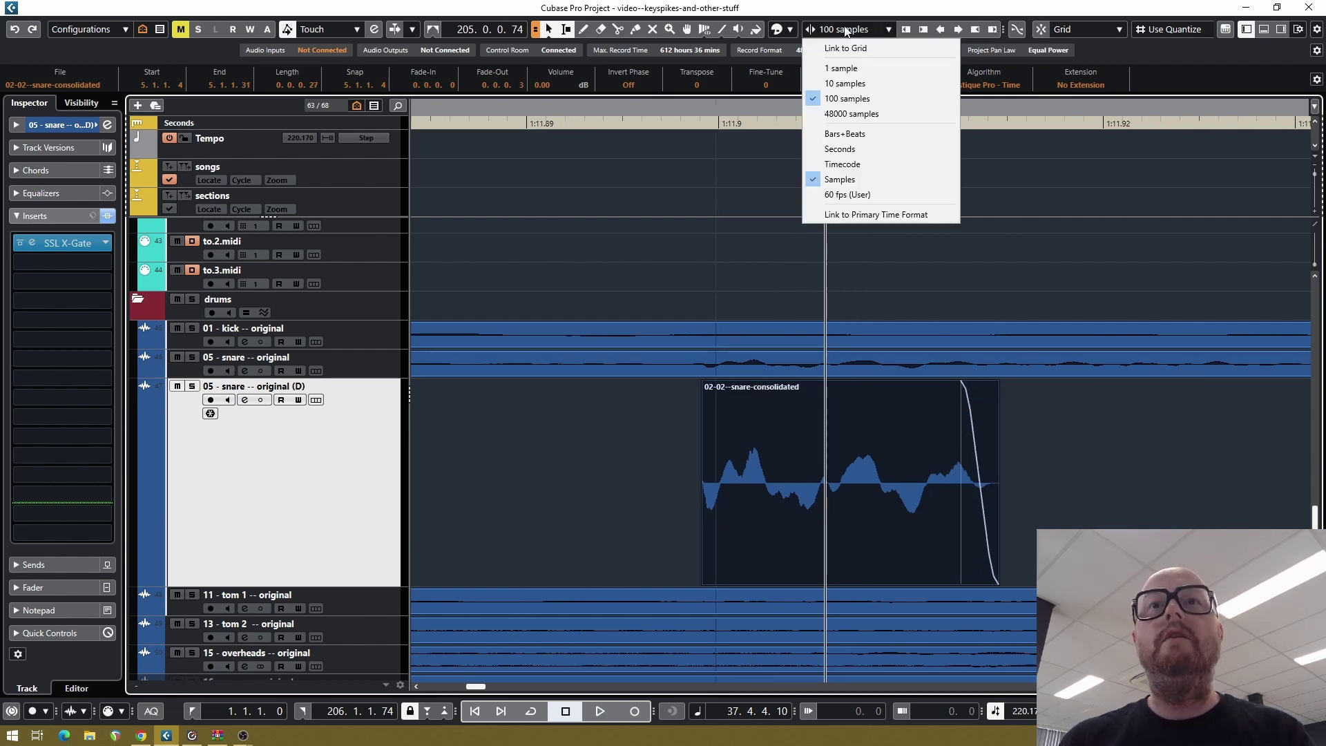
left_click(840, 85)
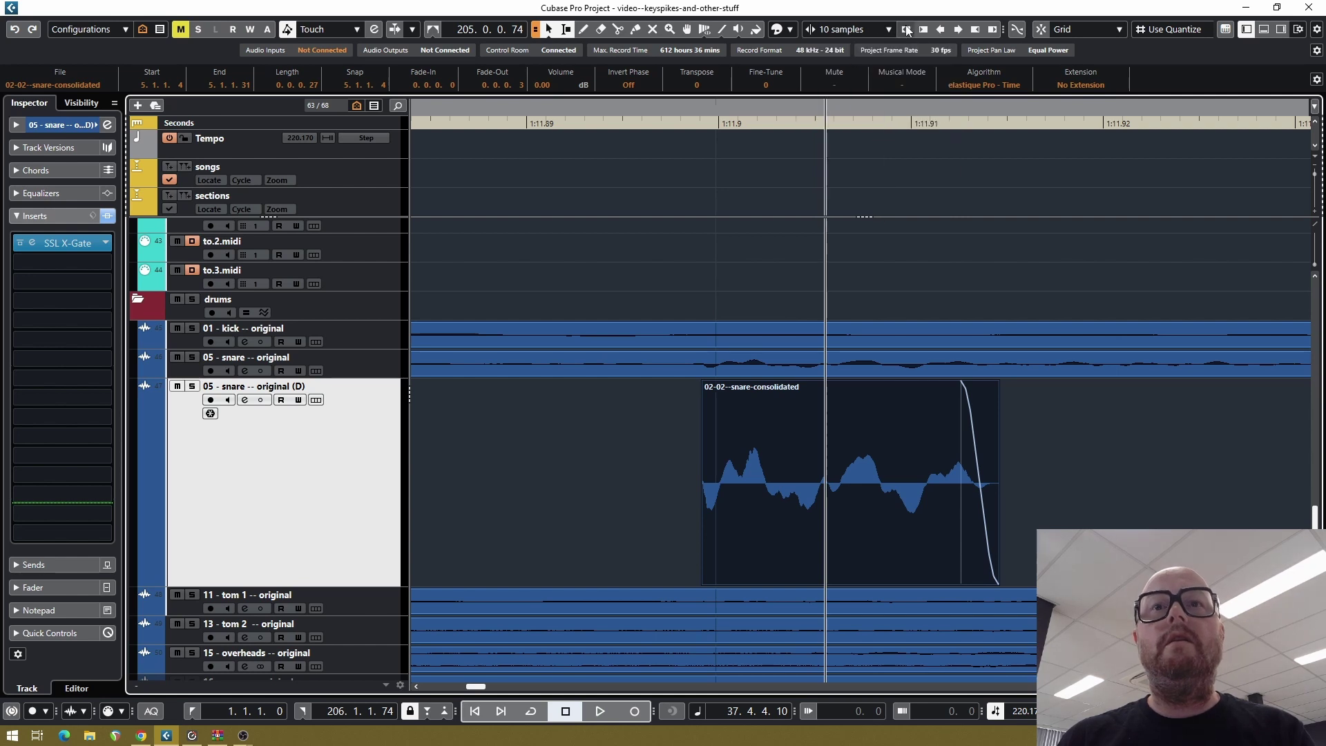
left_click(906, 31)
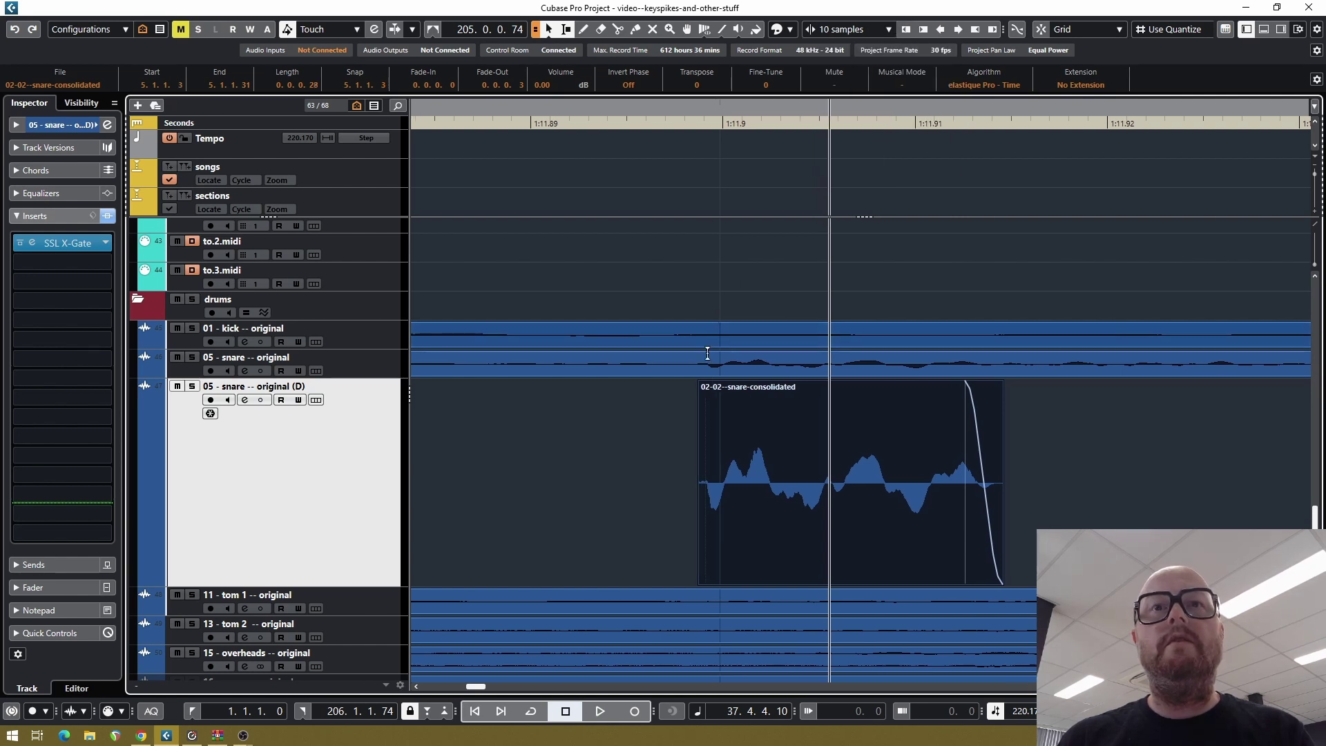
left_click_drag(697, 384, 701, 384)
key("g")
key("g")
key("g")
key("g")
key("g")
key("g")
key("g")
key("g")
key("g")
key("g")
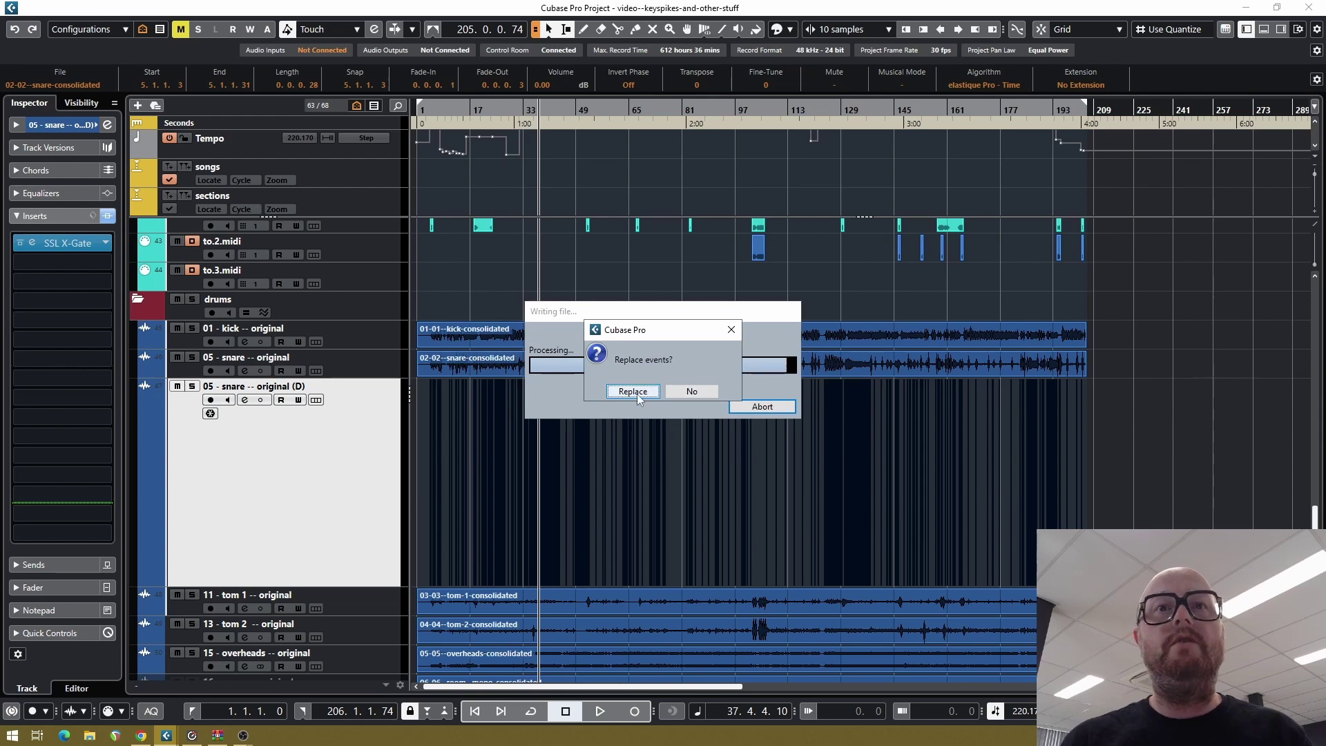
Replace the slices with one rendered snare event, then audition the soloed duplicate snare from bar 36
left_click(637, 393)
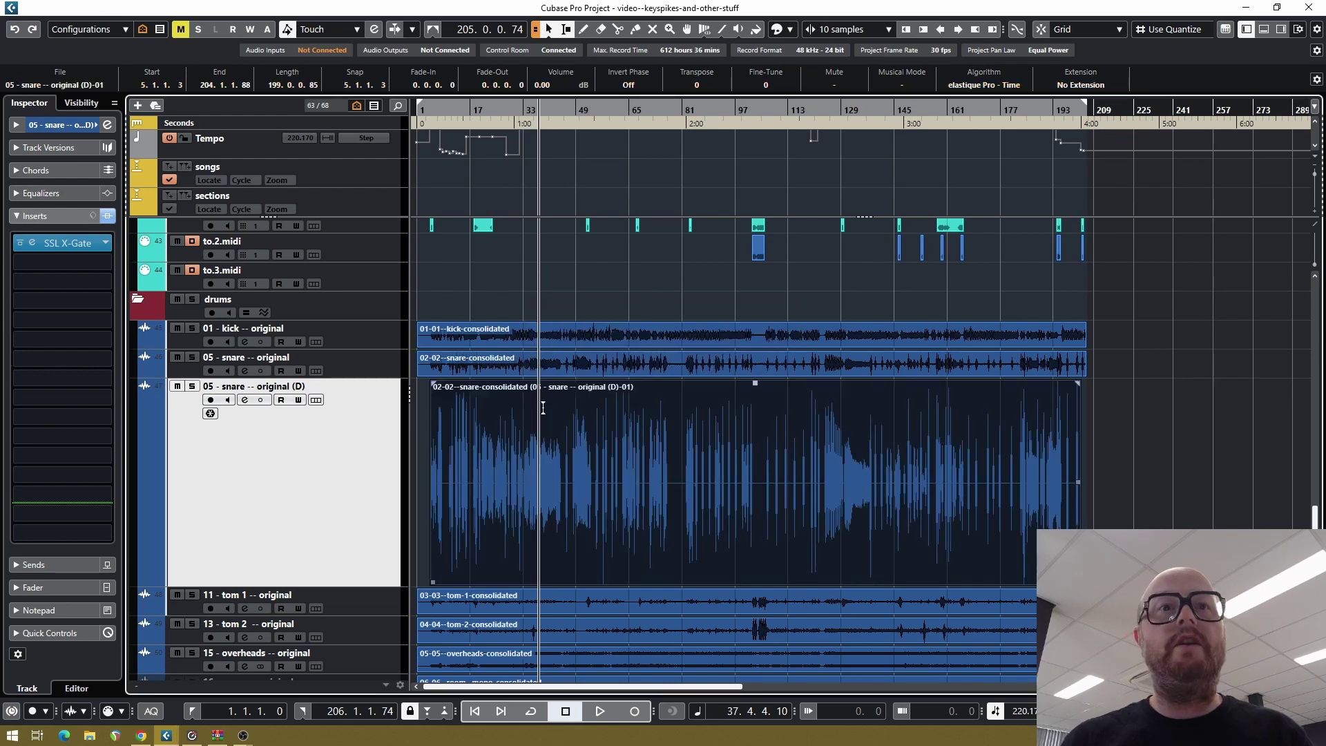
left_click(192, 386)
key("h")
key("h")
key("h")
key("h")
key("h")
key("h")
key("h")
key("h")
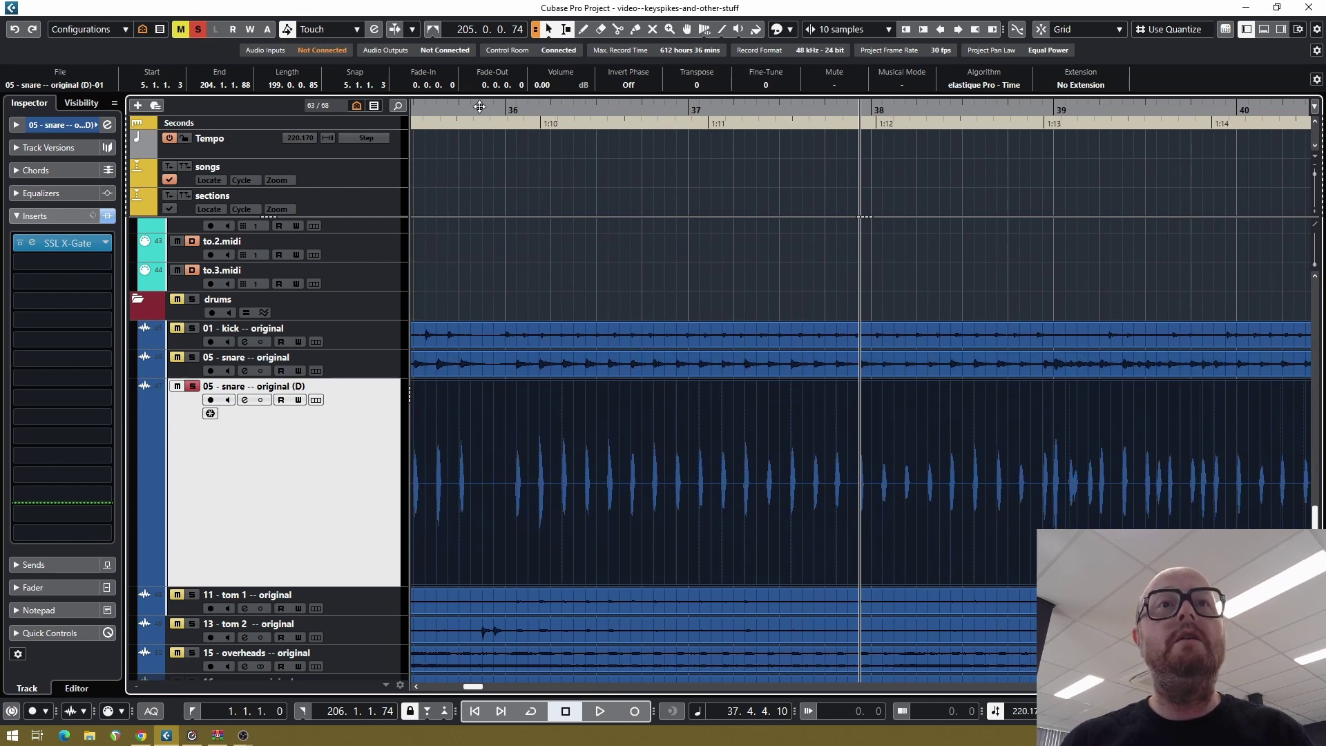
left_click(482, 107)
key("space")
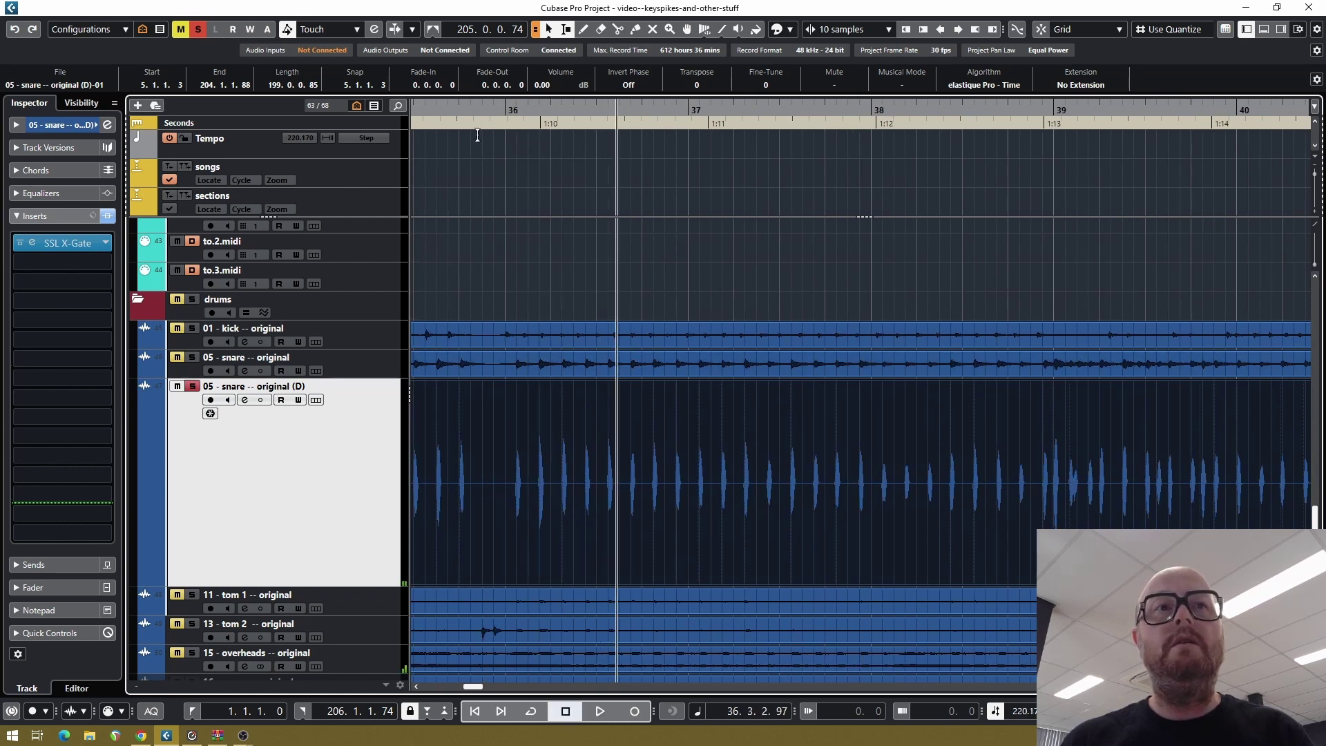
key("space")
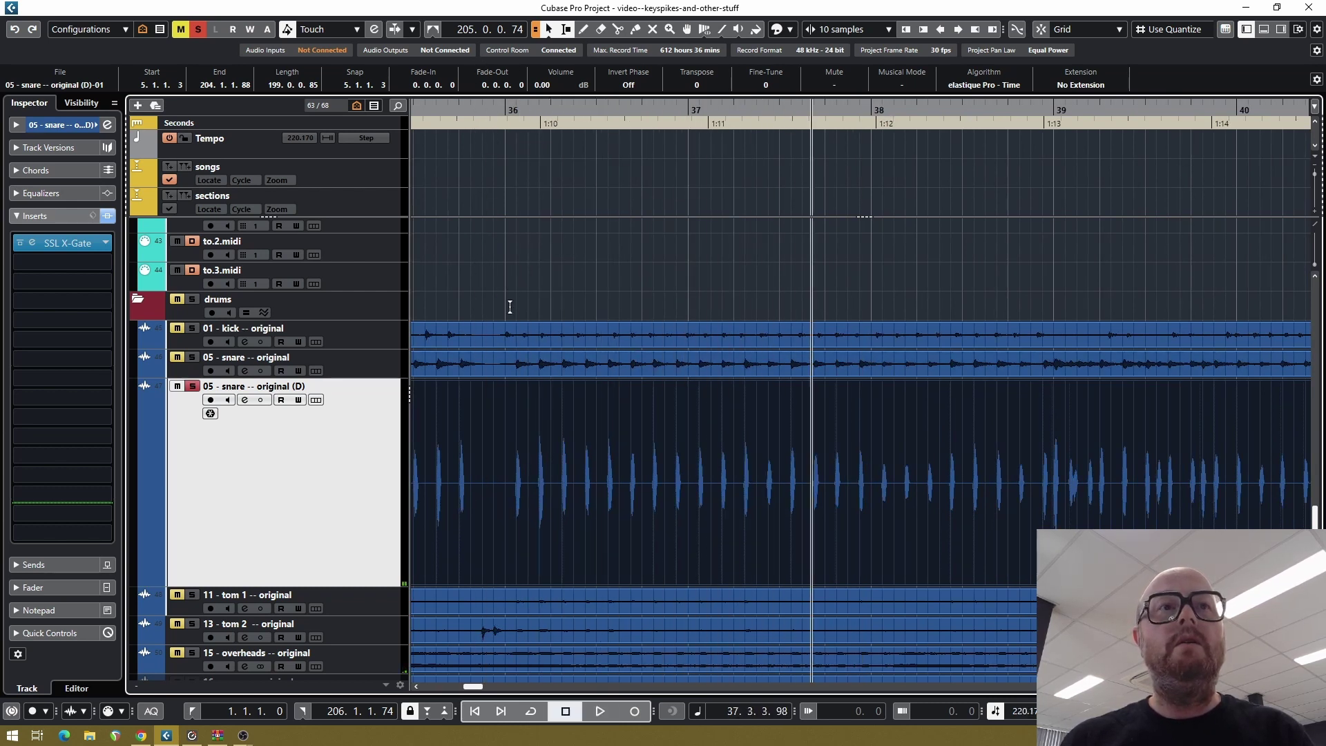
key("g")
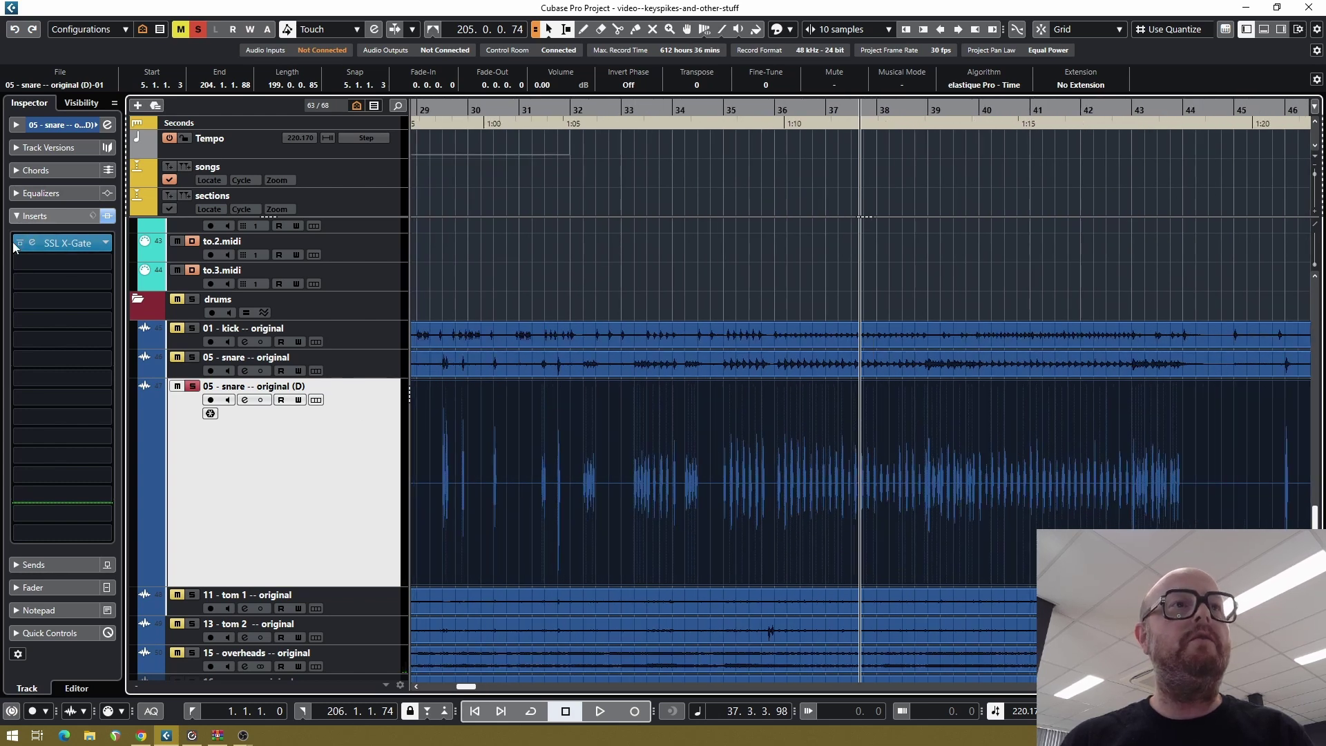
key("space")
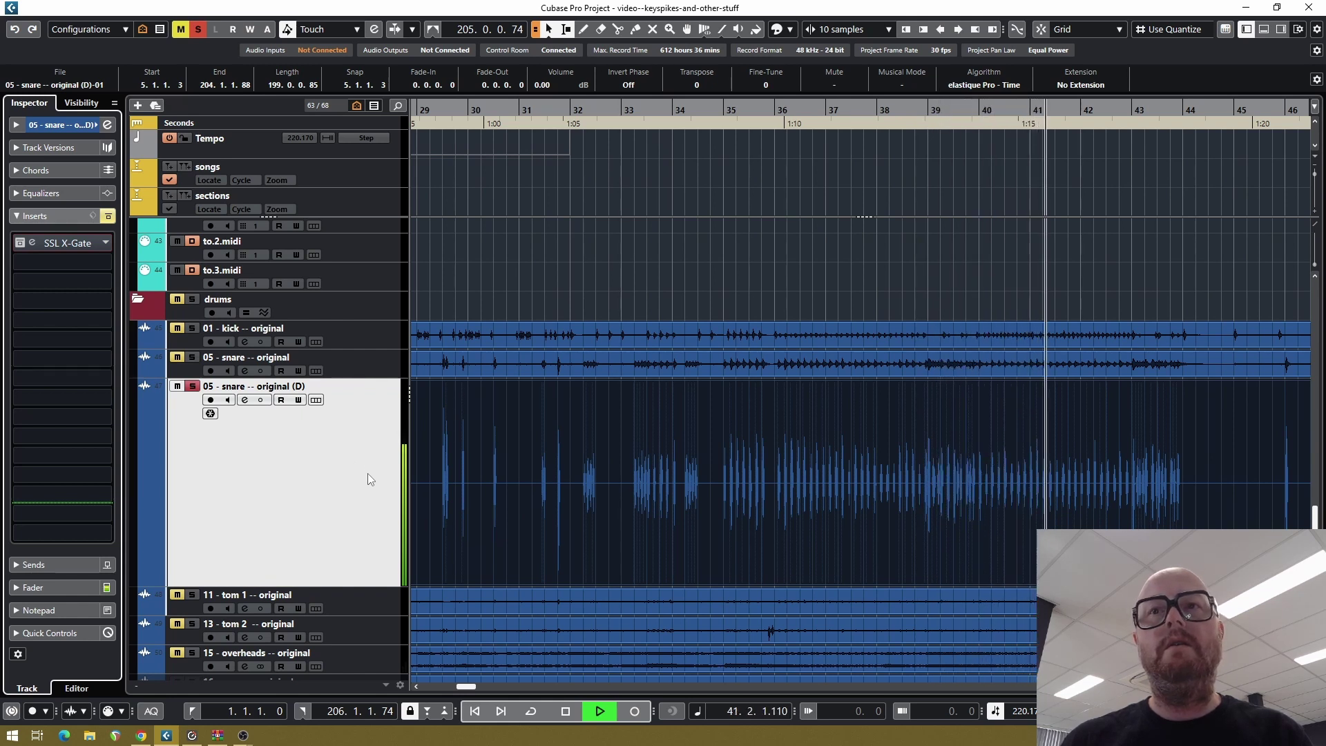
key("space")
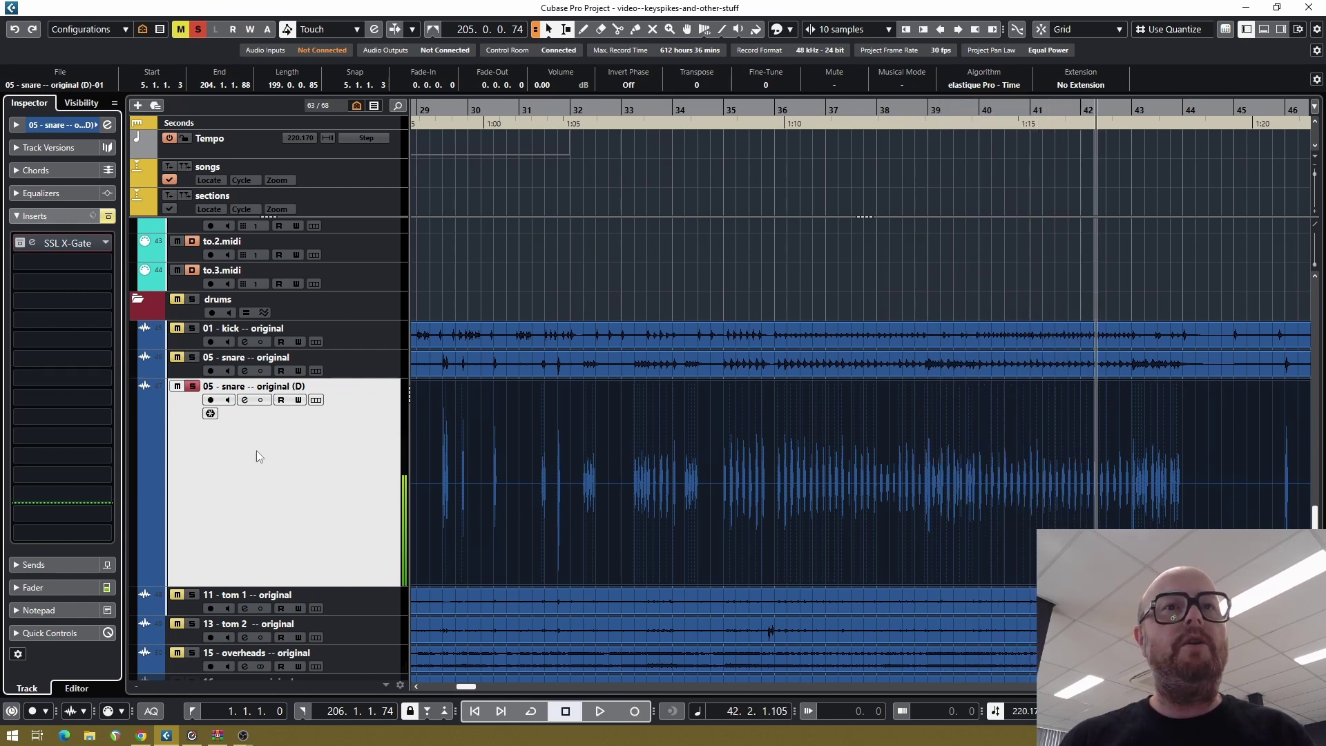
Remove the duplicate snare (D) track and confirm the deletion
right_click(336, 453)
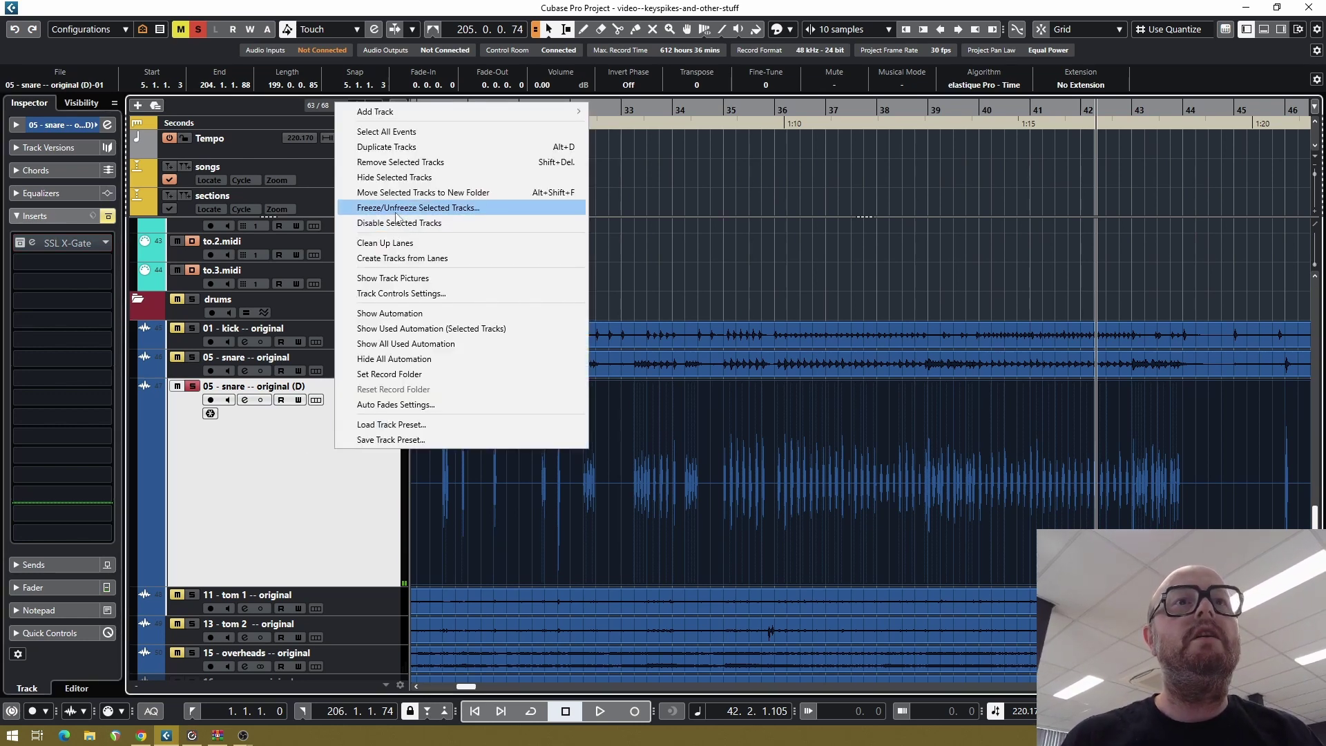
left_click(399, 163)
left_click(631, 405)
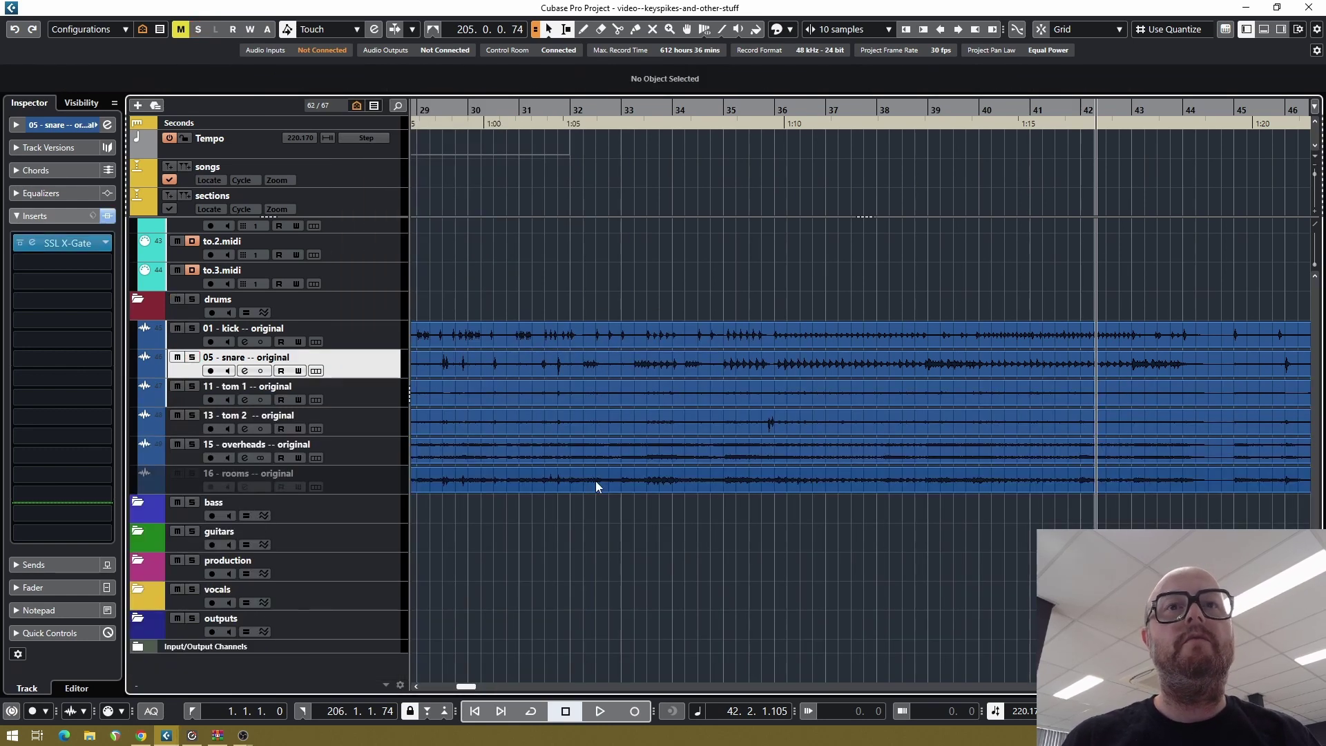
Select snare.trig, move the playback position near bar 10, and select the sn.sa. 01 sample track
scroll(595, 481, "down", 10)
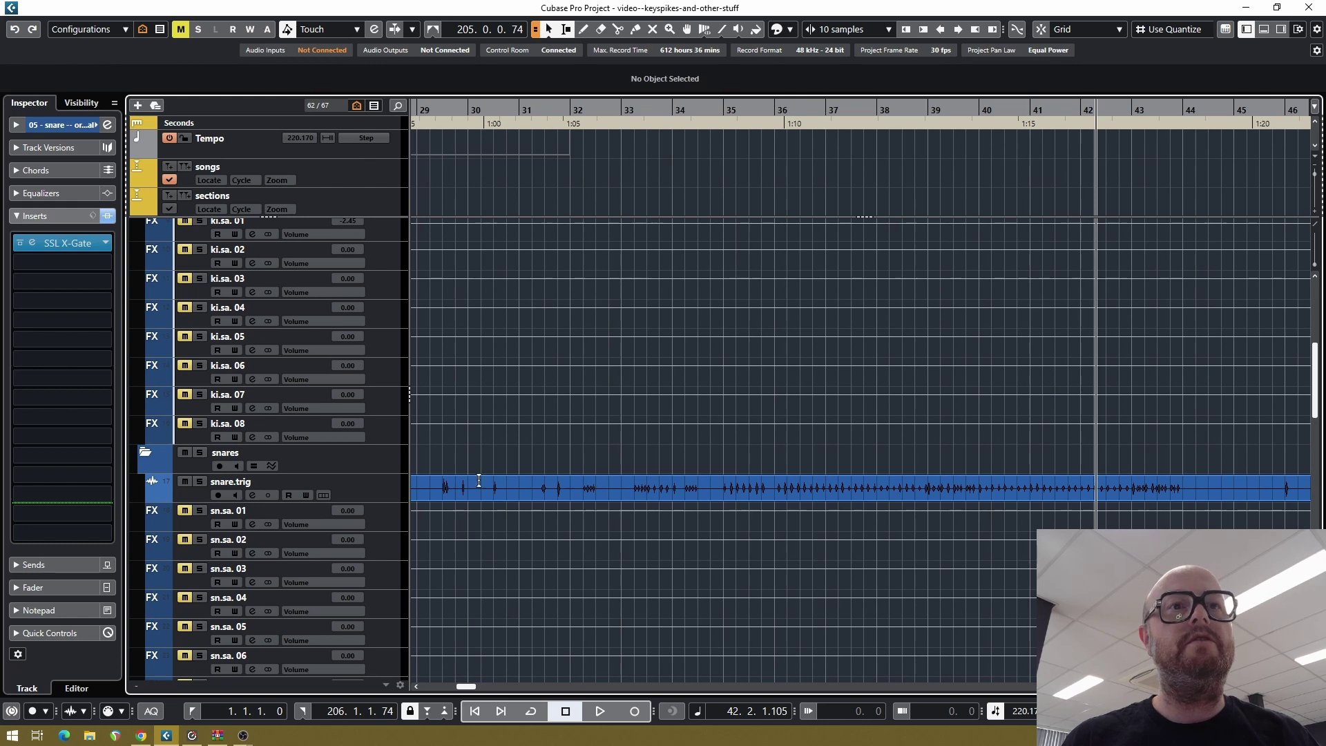
left_click(370, 480)
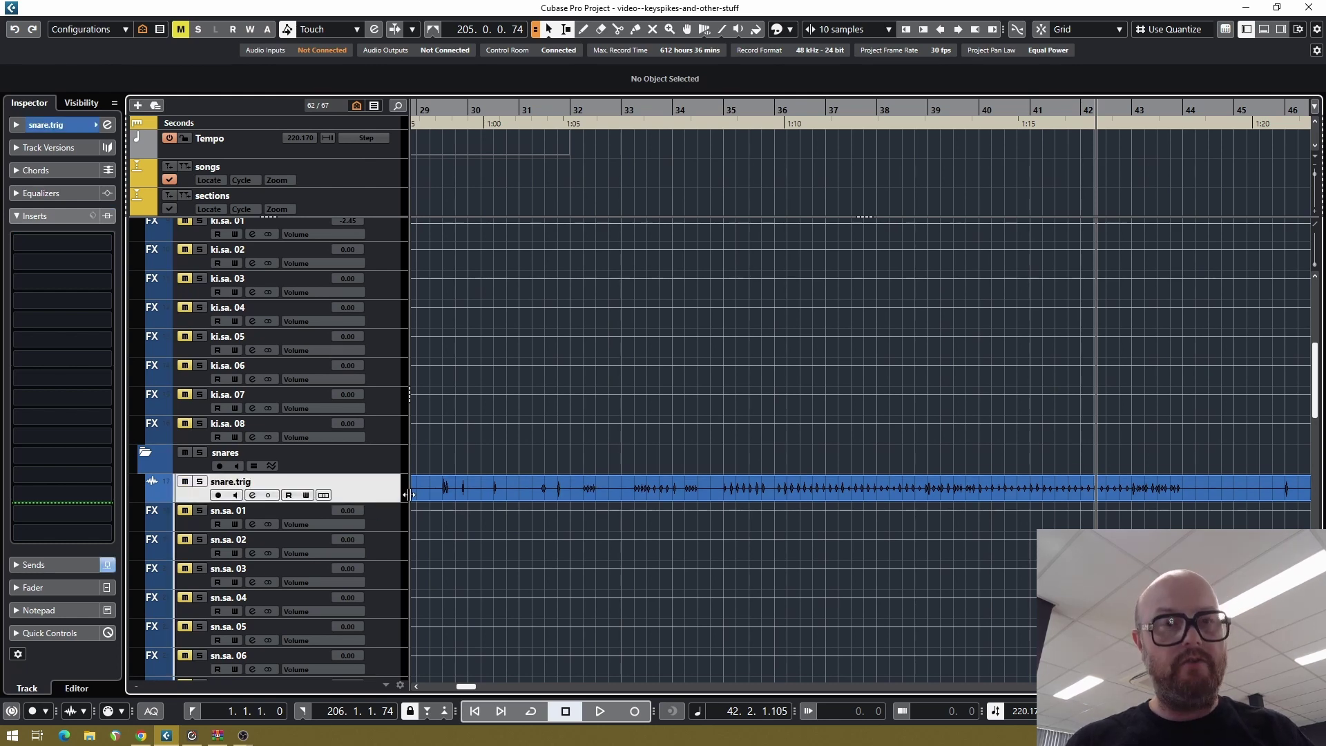
scroll(497, 477, "down", 8)
scroll(446, 486, "down", 2)
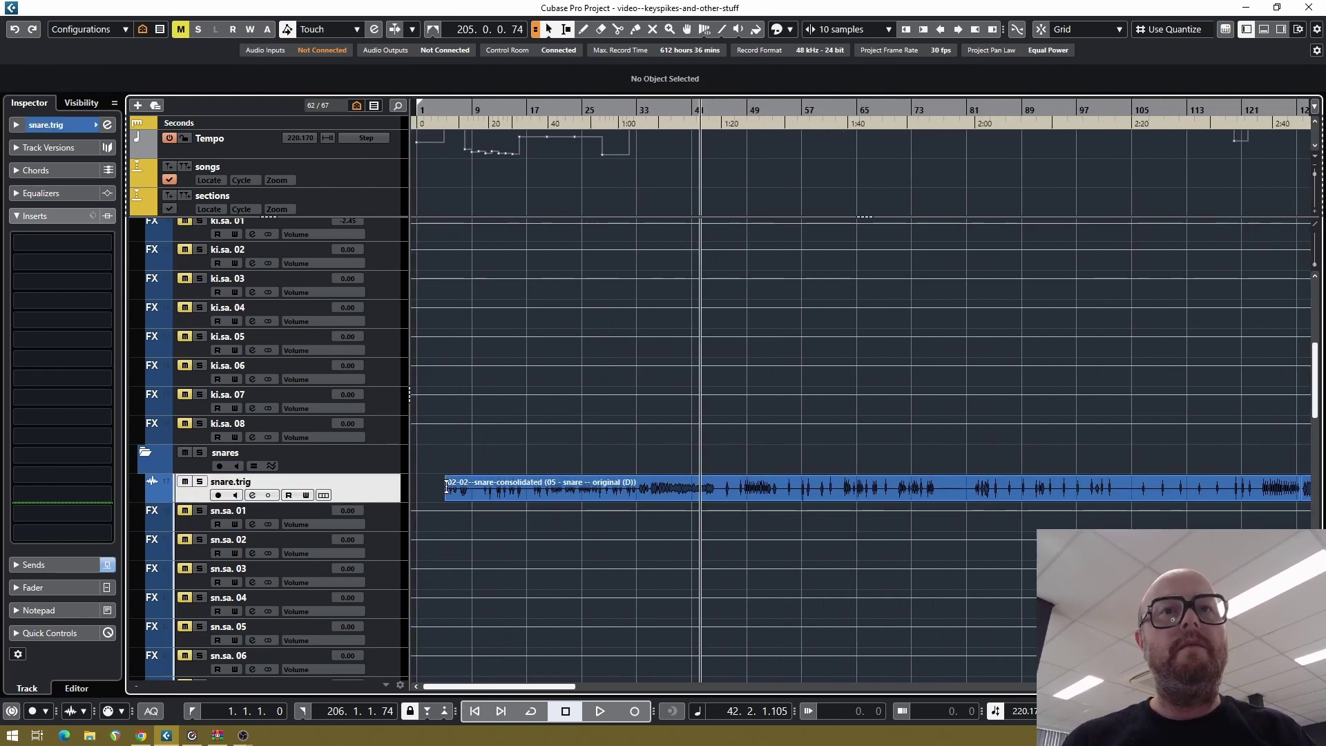
left_click(486, 109)
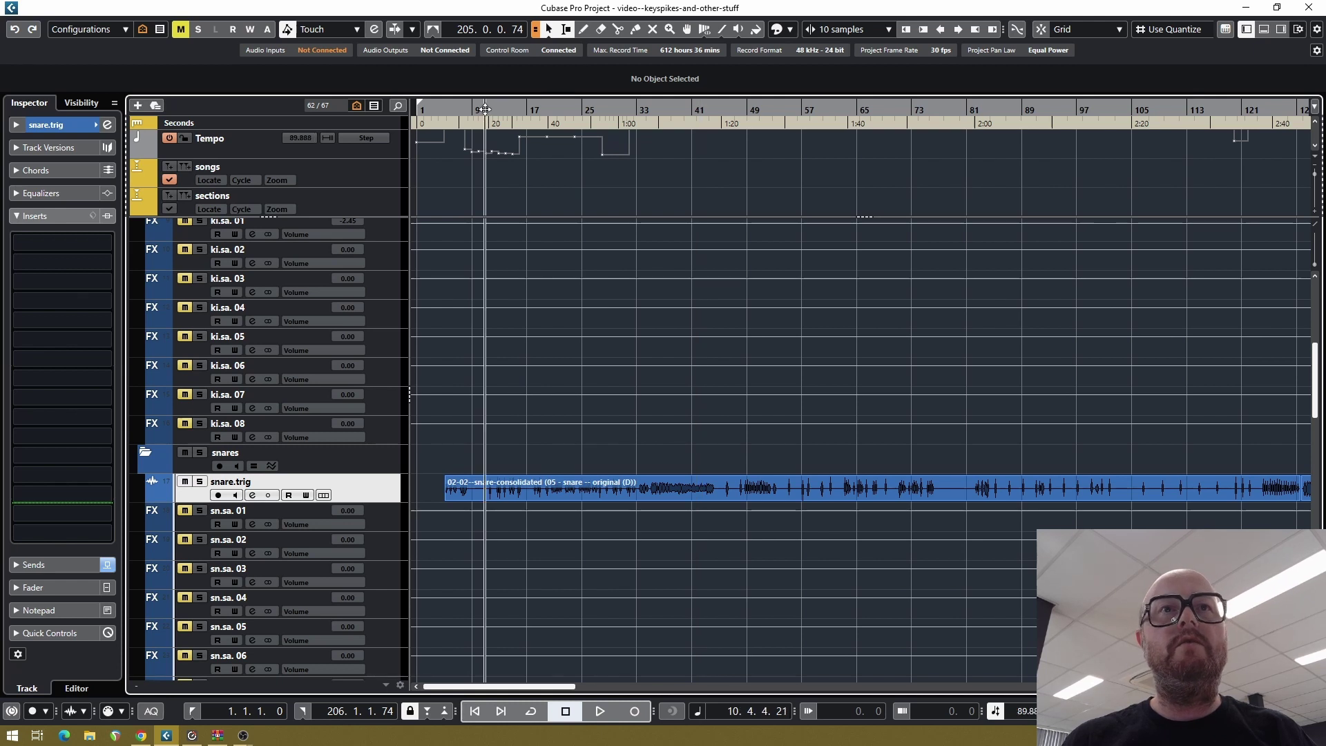
left_click(387, 513)
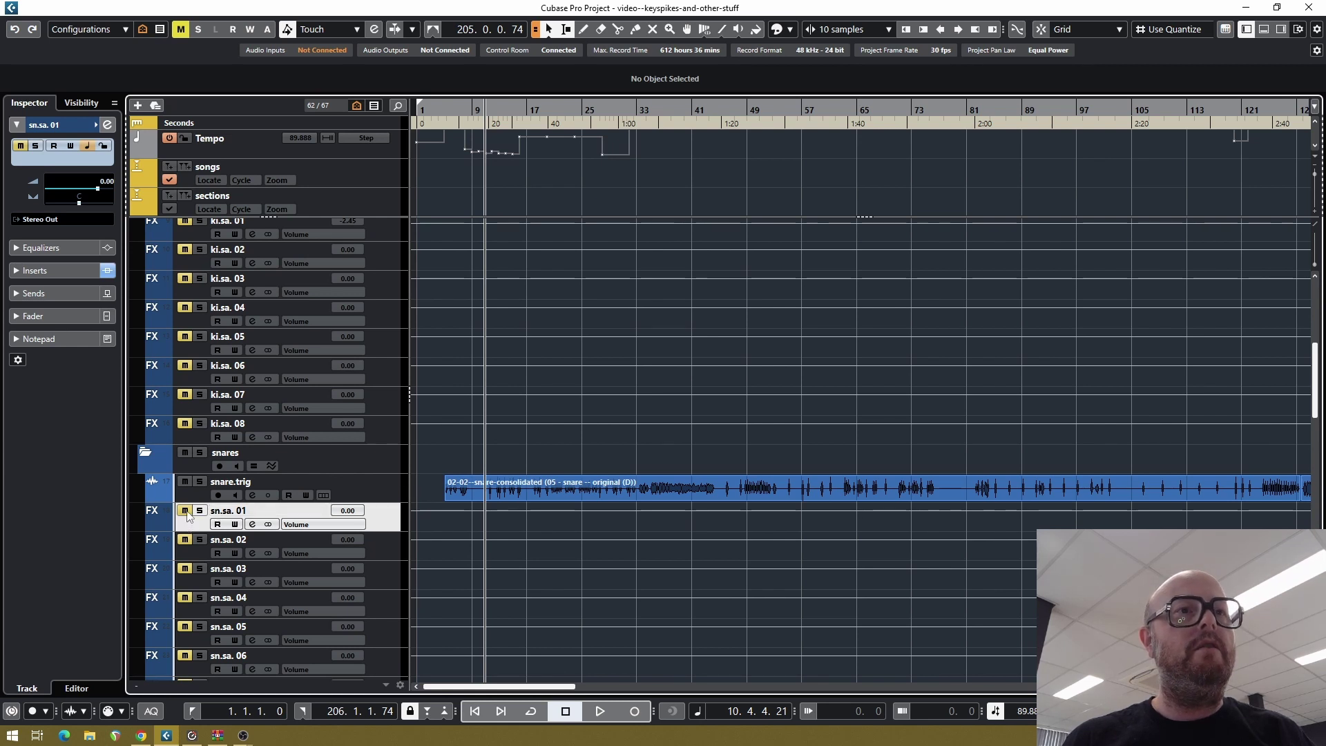
Open sn.sa. 01's Trigger 2 editor in sample mixer view and start playback
left_click(29, 274)
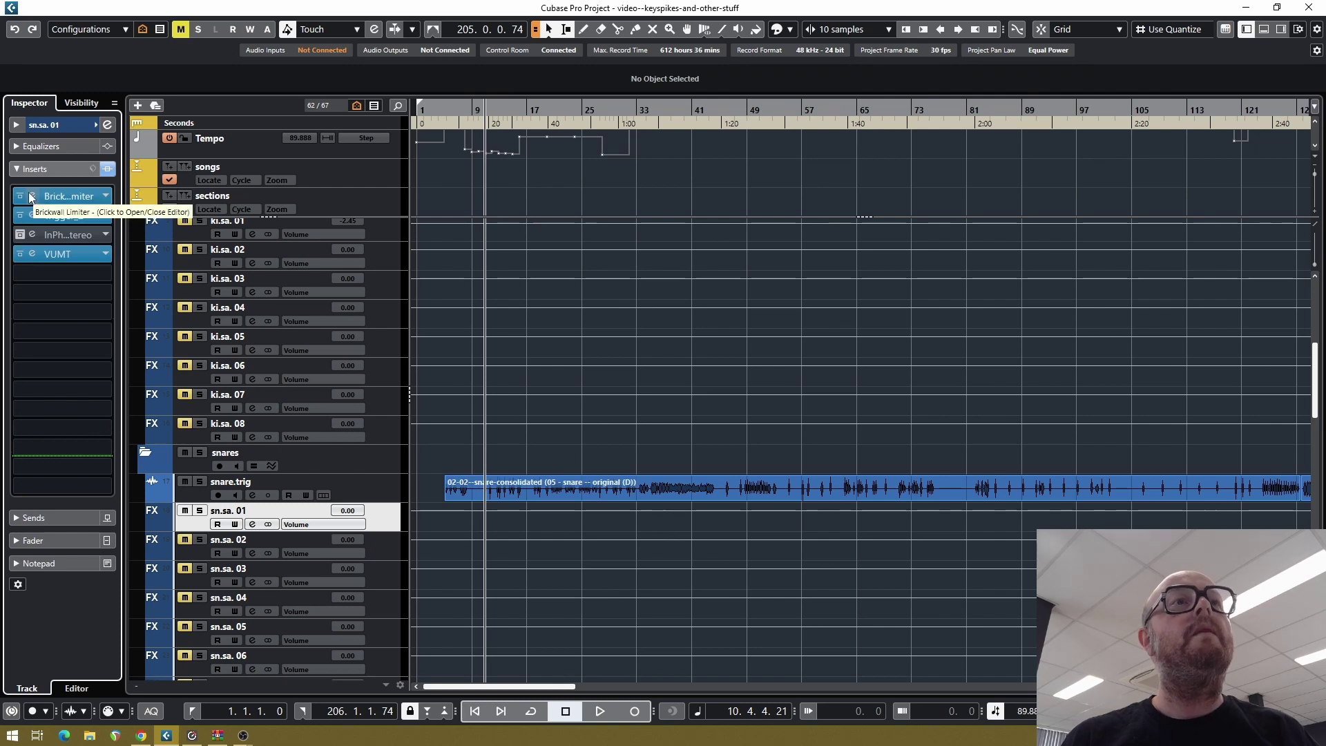
left_click(33, 215)
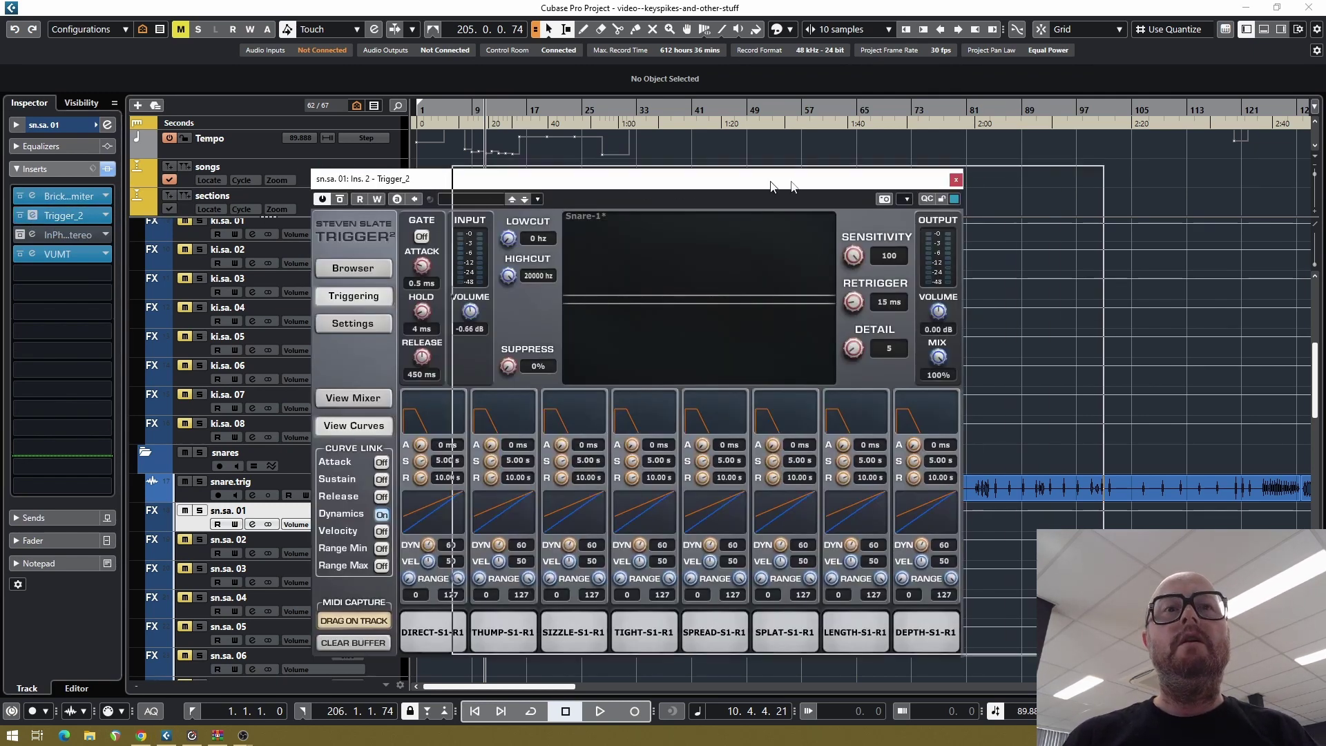
left_click_drag(630, 188, 868, 182)
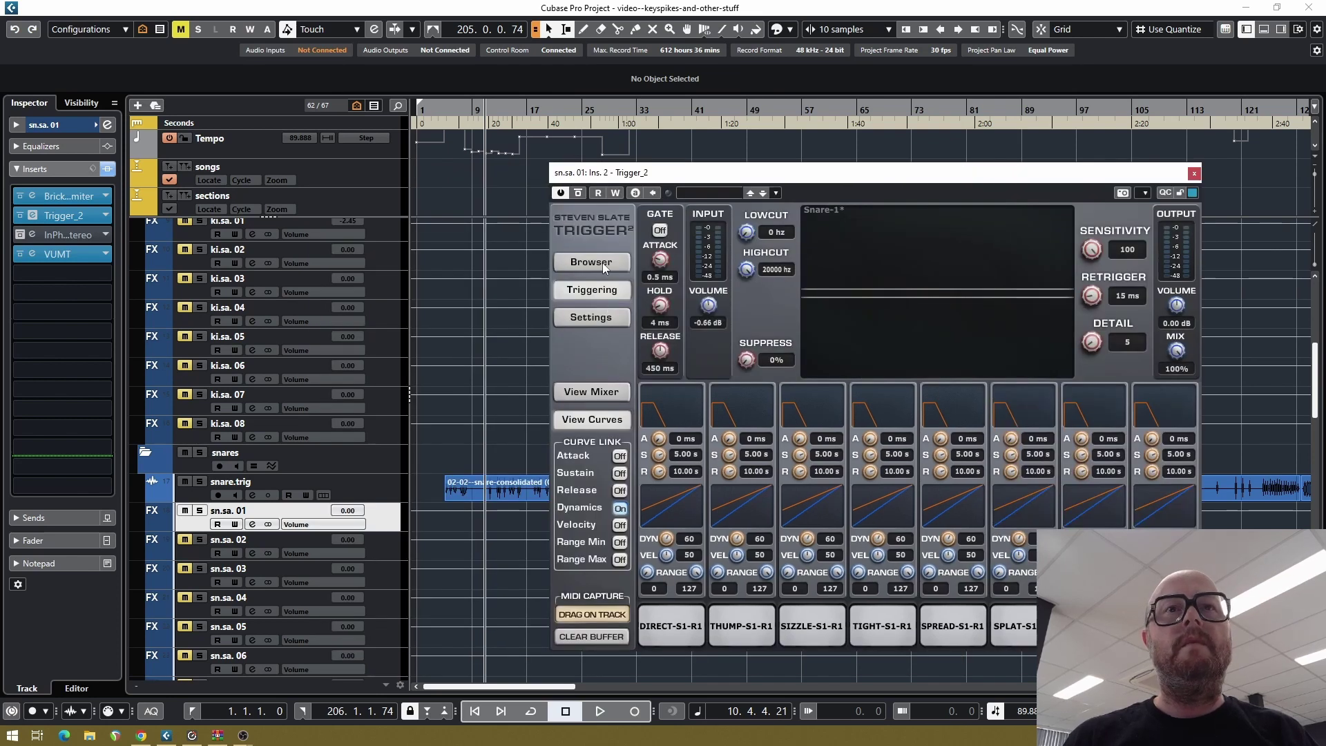
left_click(605, 392)
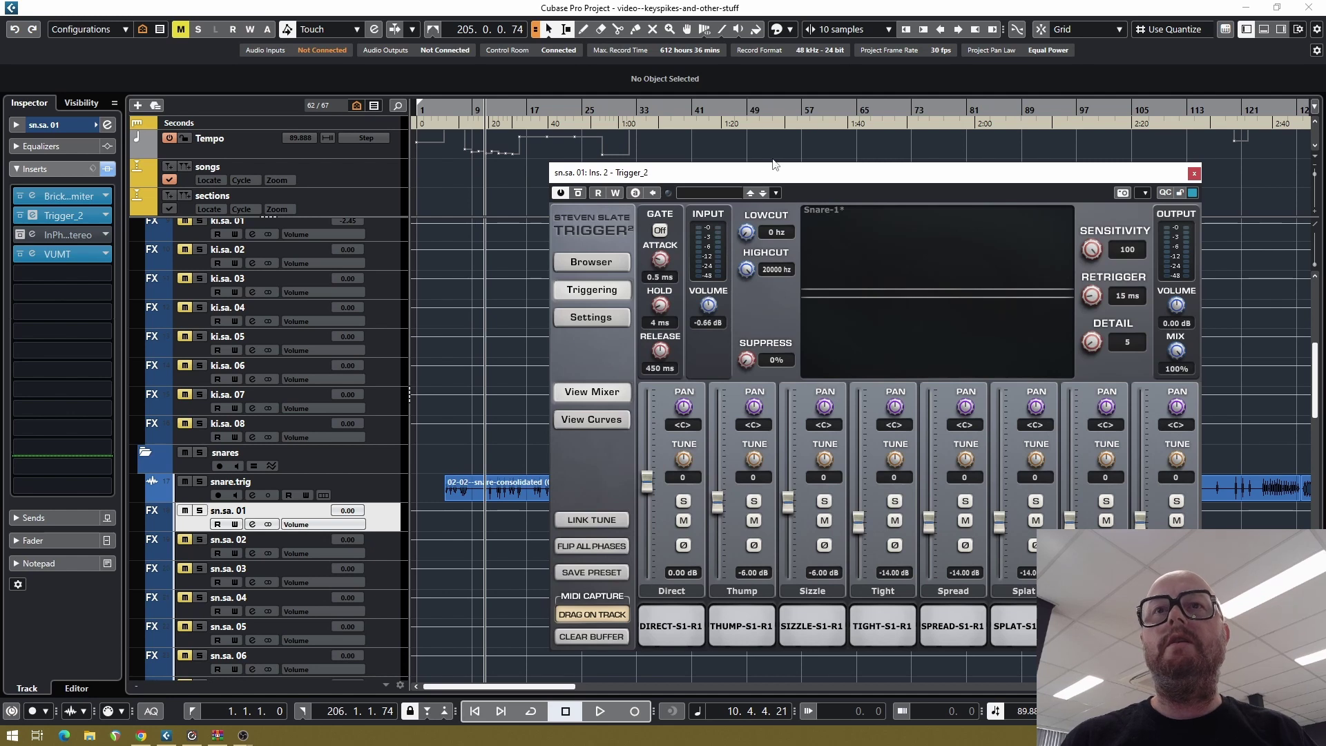
left_click_drag(770, 175, 270, 70)
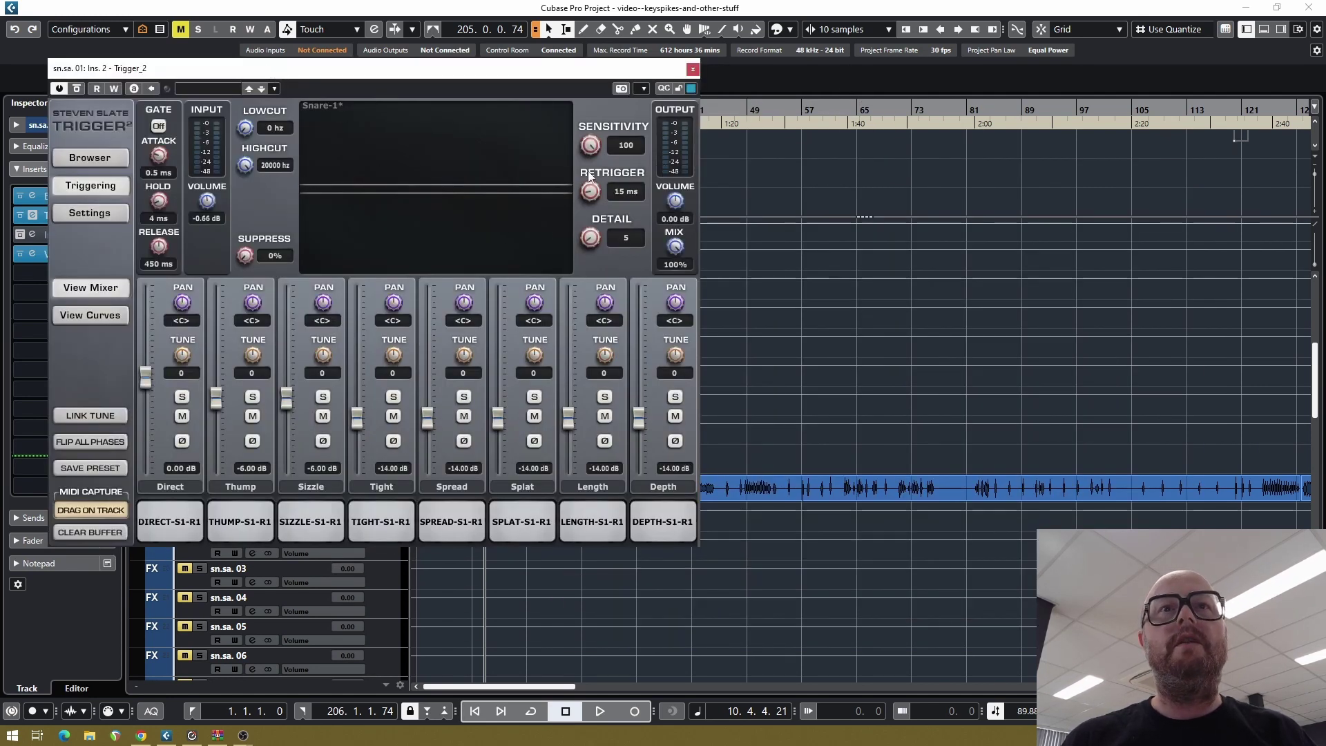
key("space")
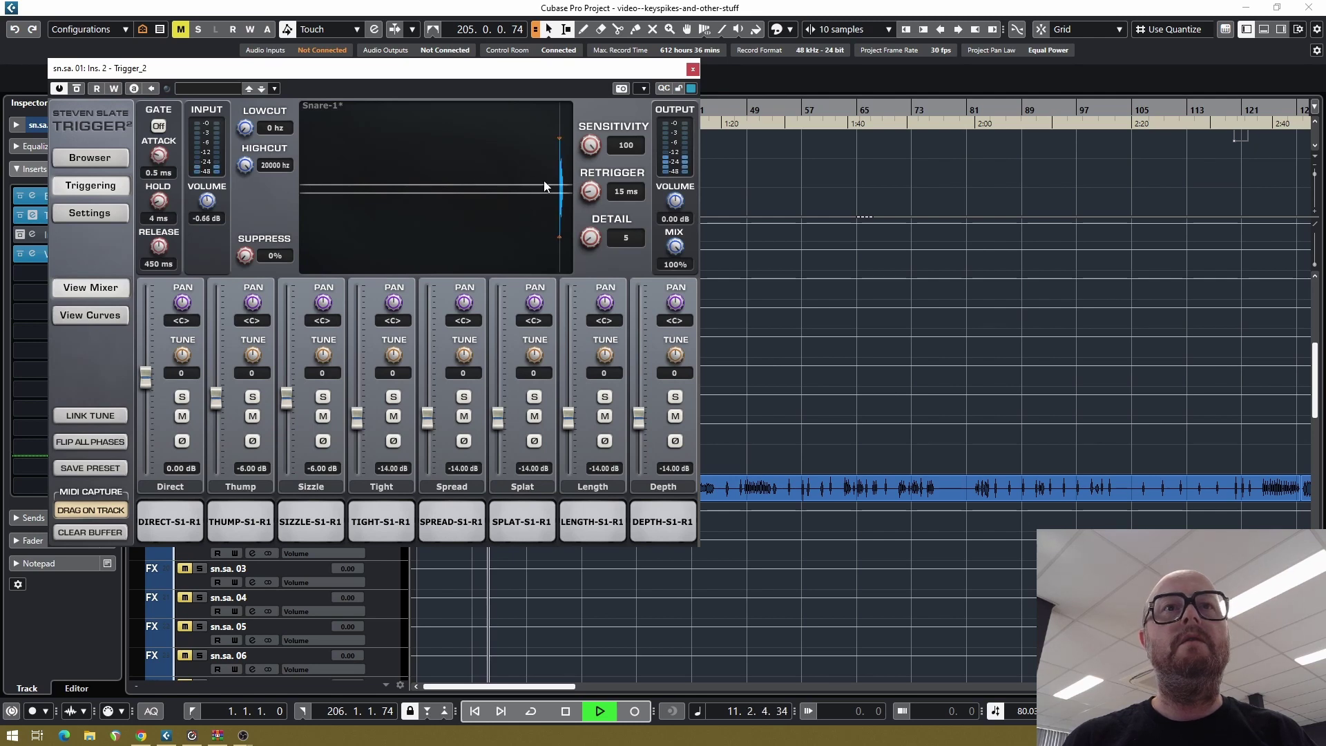
Solo sn.sa. 01 and lower Trigger 2's Detail from 5 to 3, then resume playback
left_click_drag(514, 74, 945, 103)
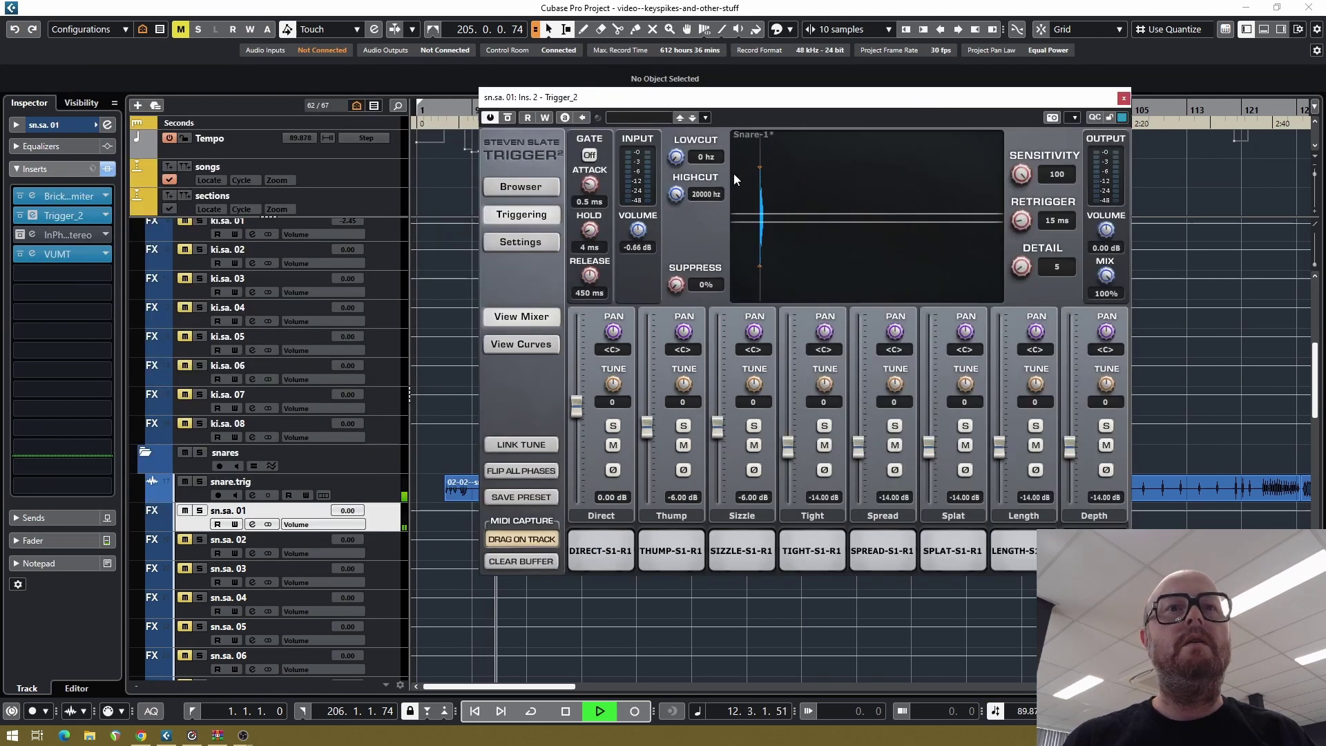
left_click(200, 510)
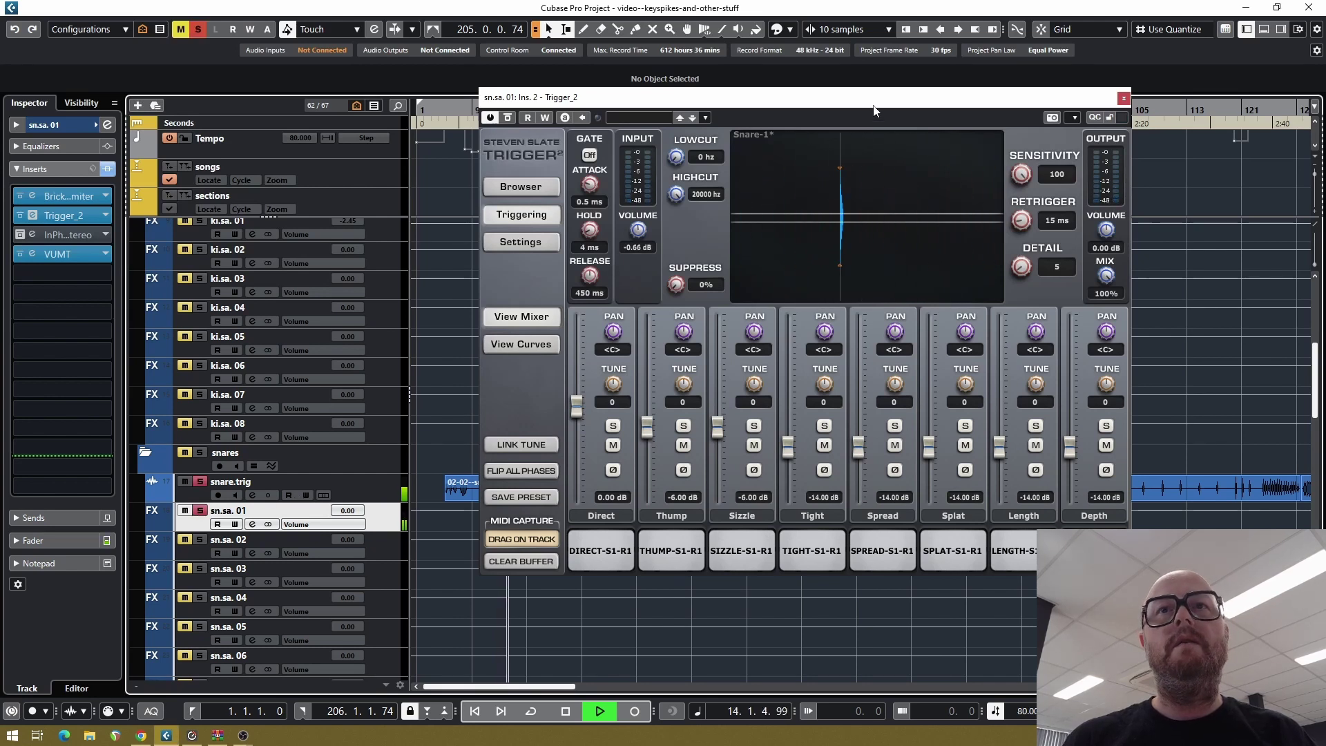
left_click_drag(870, 102, 739, 111)
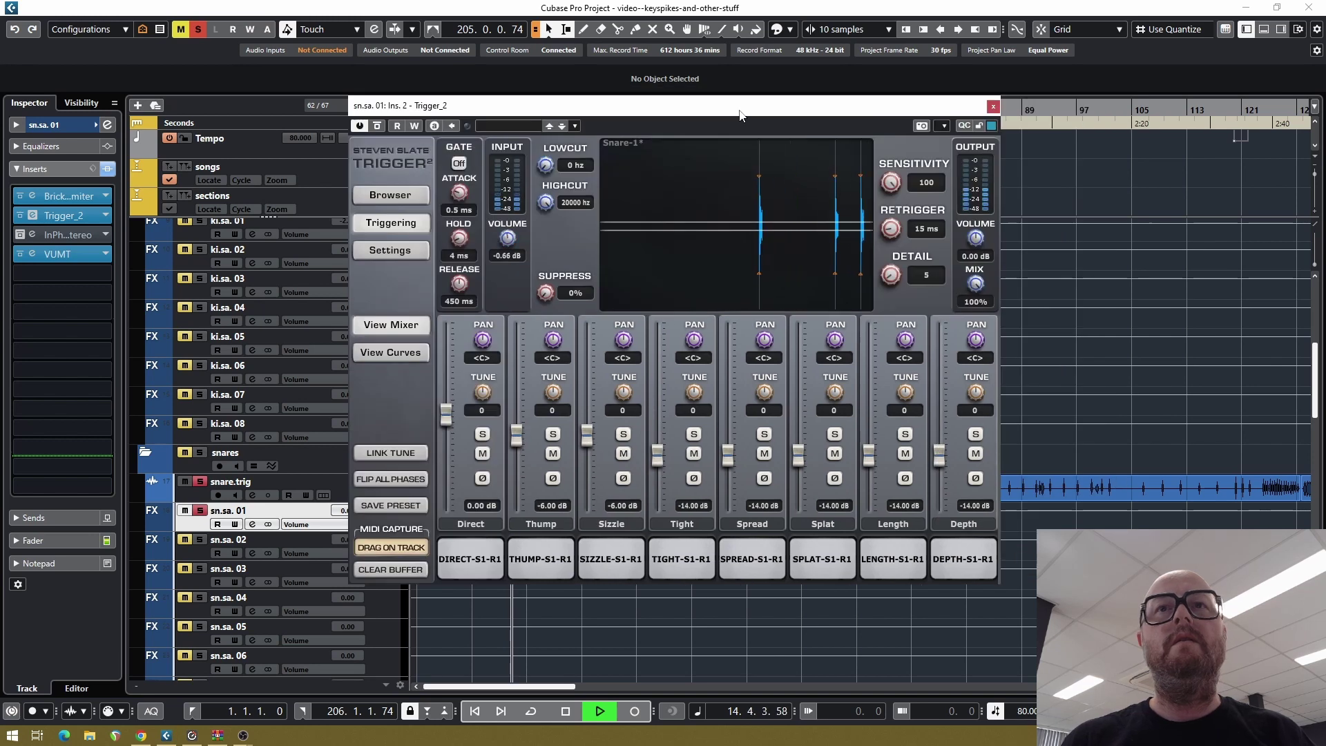
key("space")
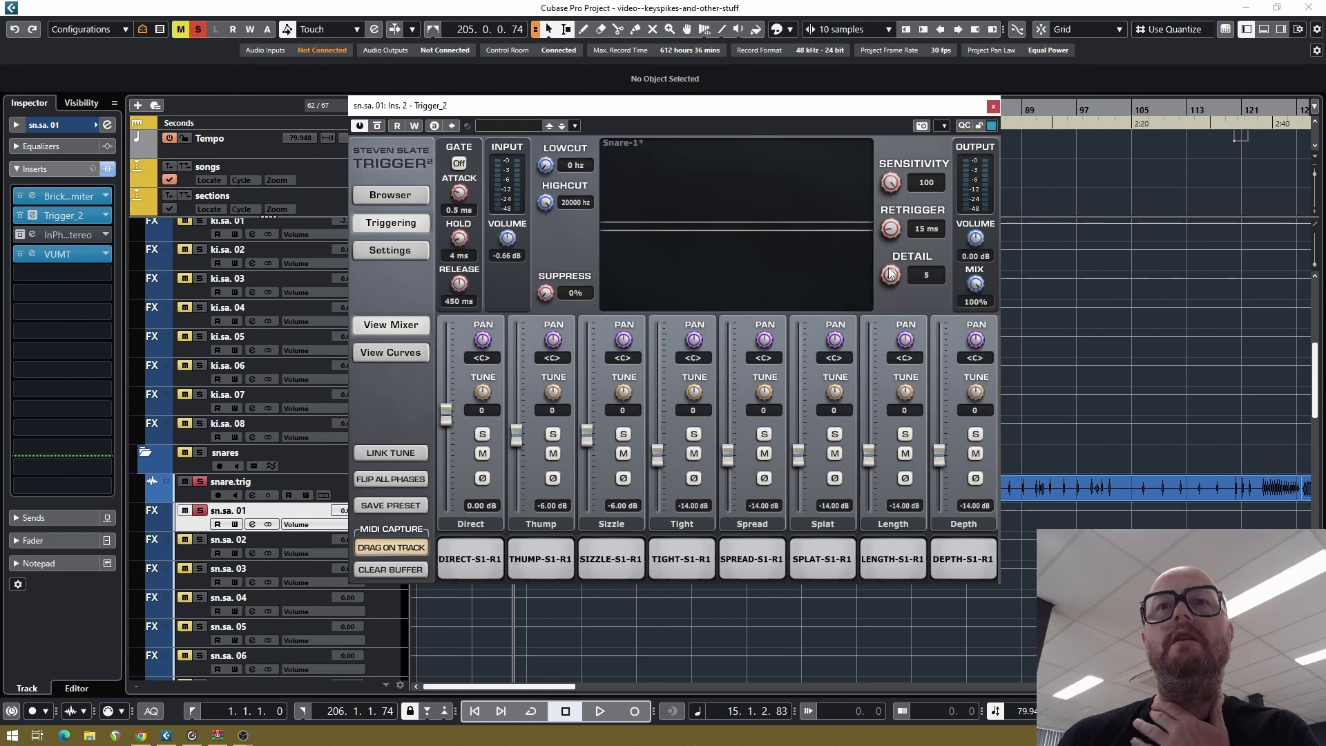
left_click_drag(891, 274, 897, 253)
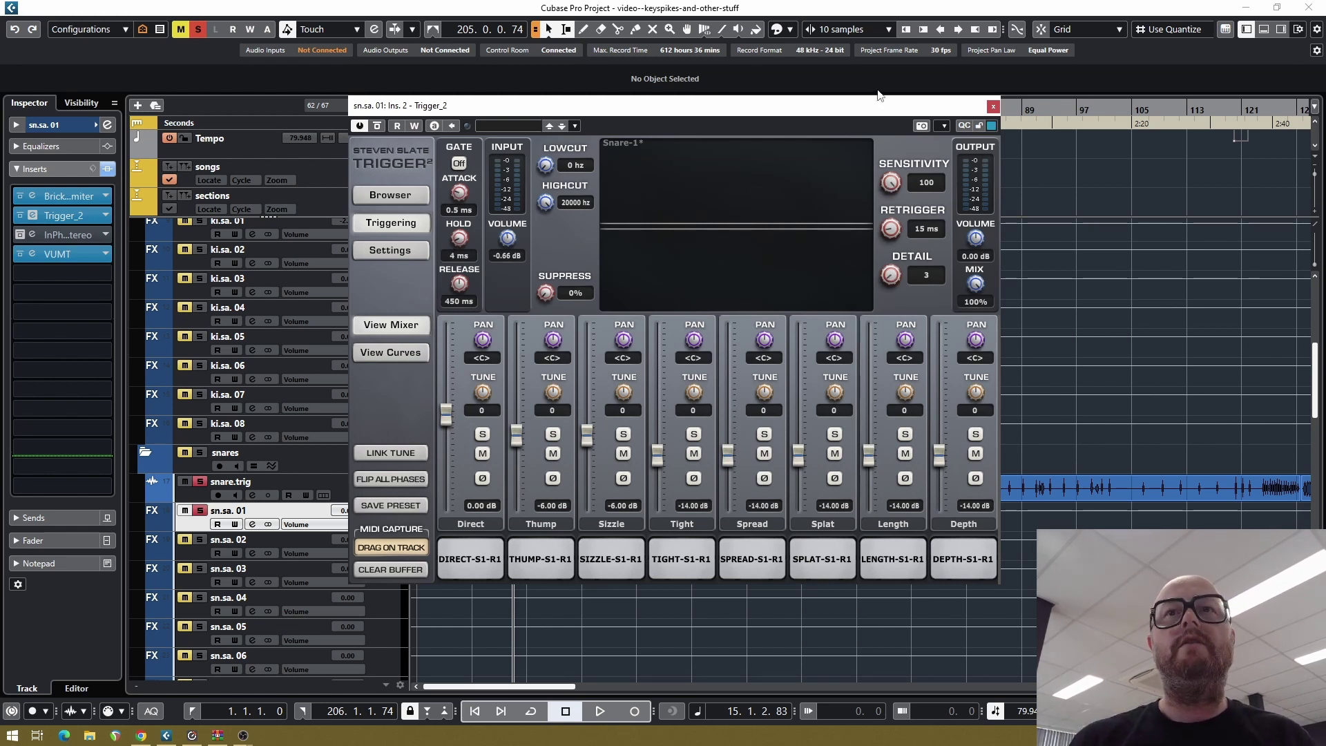
left_click(993, 106)
key("space")
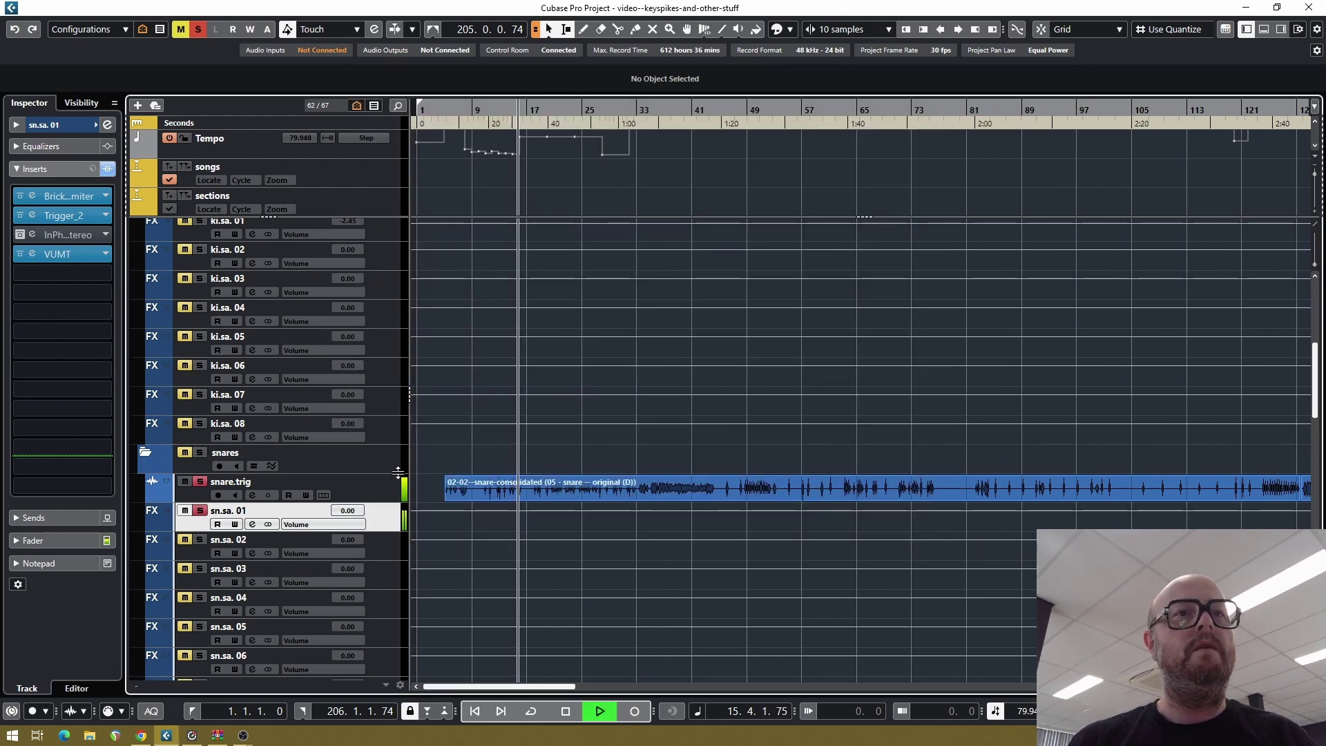
Solo the drums folder and audition it from bar 25
key("space")
scroll(373, 493, "down", 15)
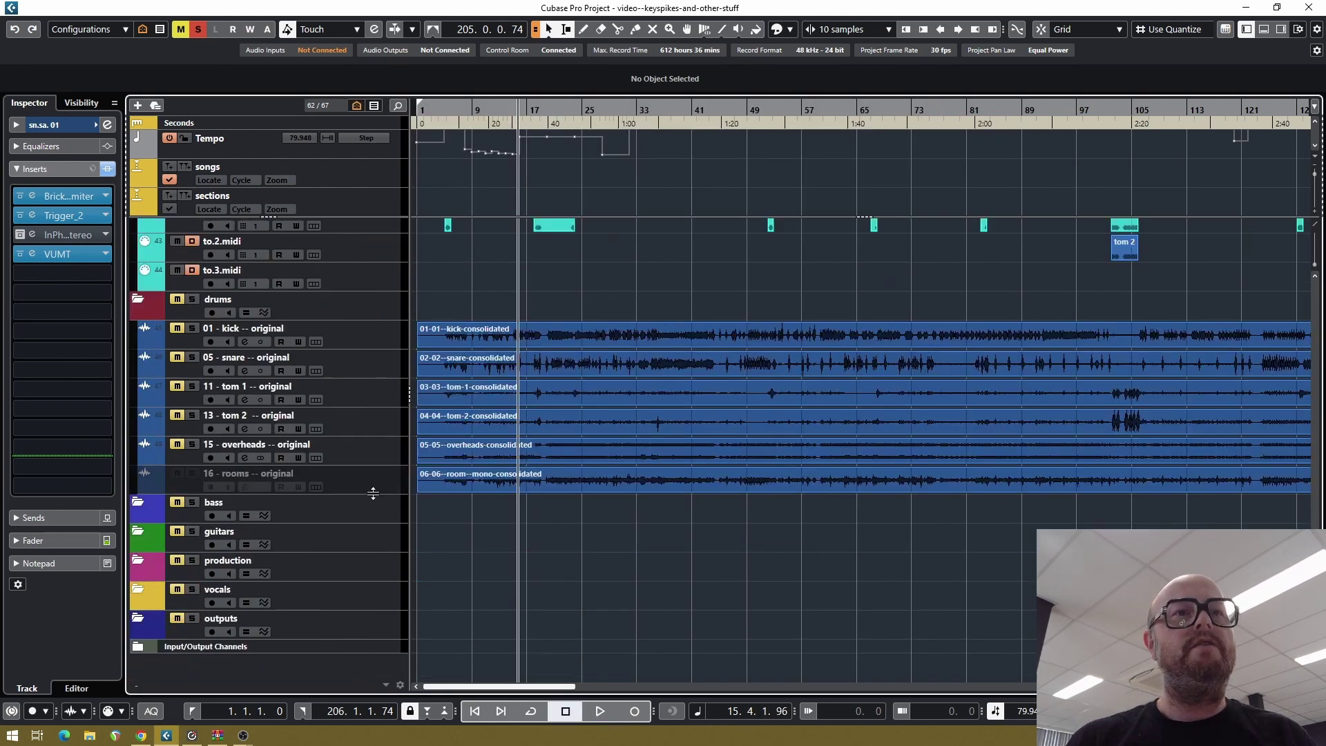
left_click(173, 300)
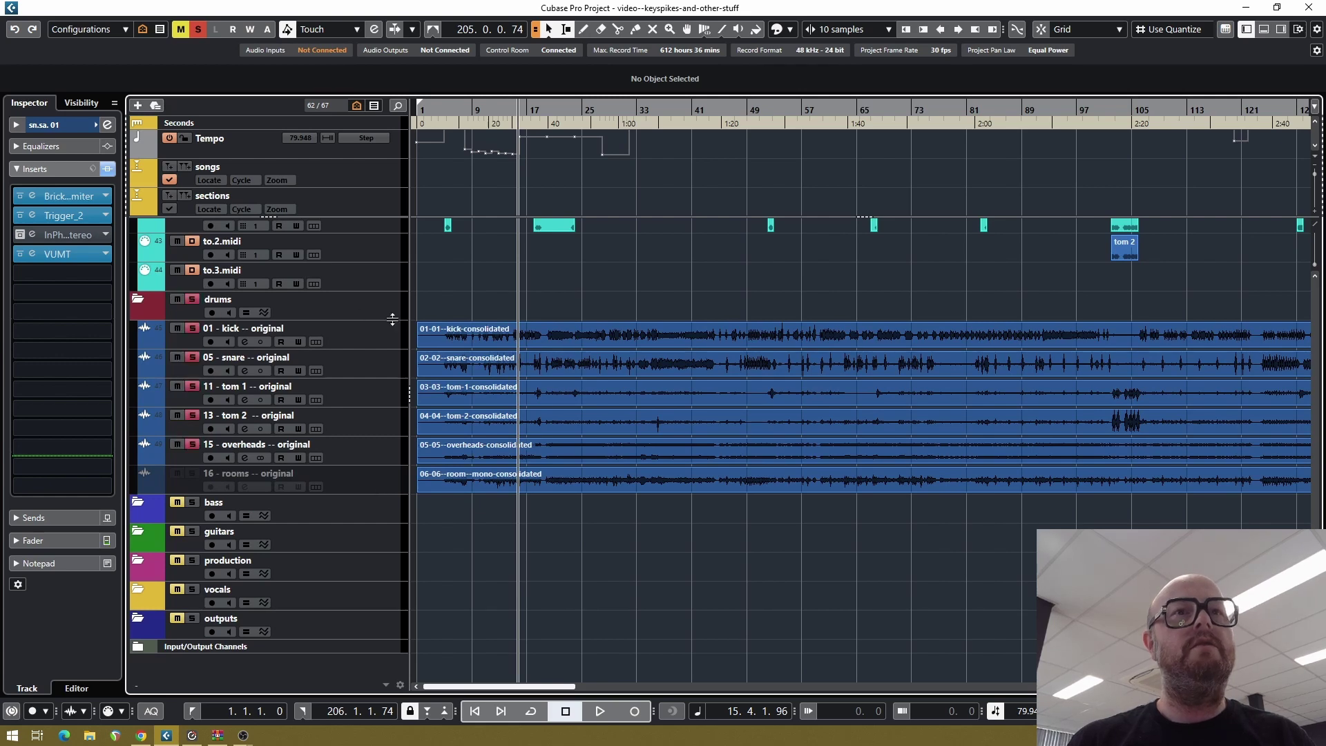
scroll(380, 353, "up", 10)
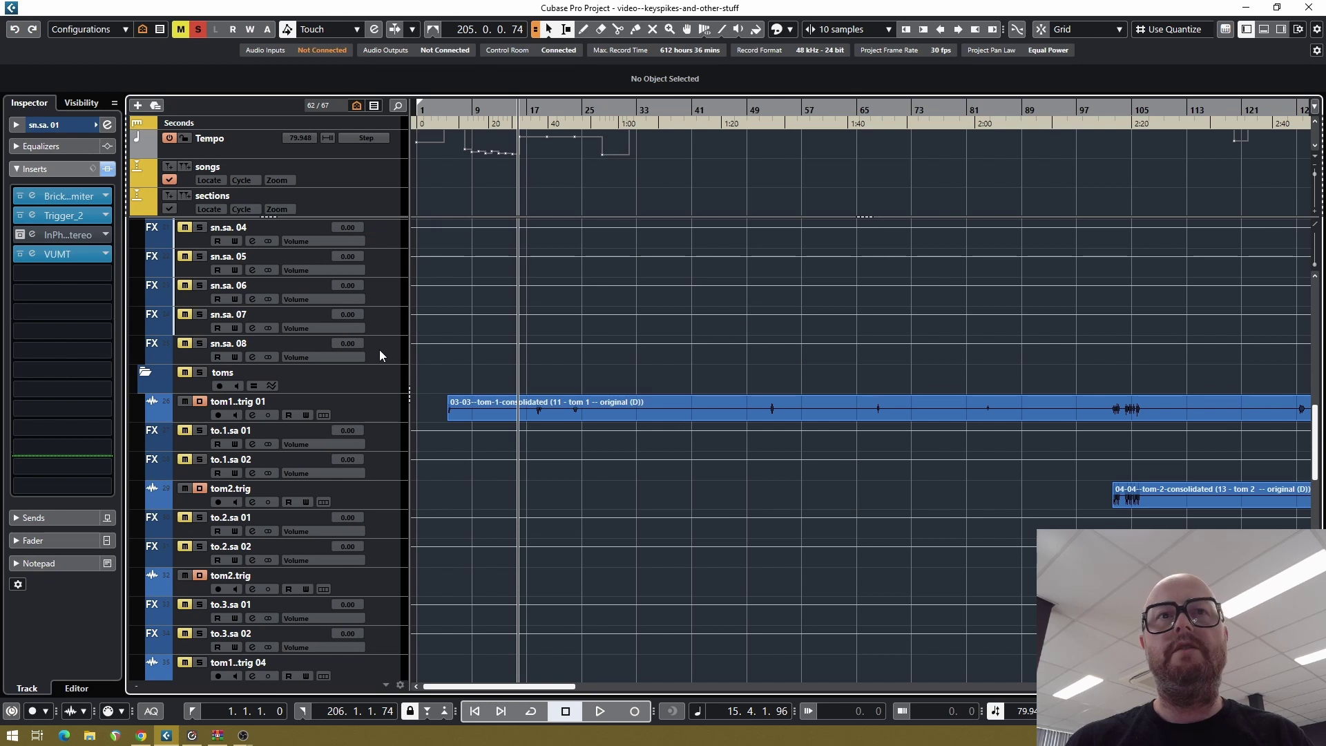
key("space")
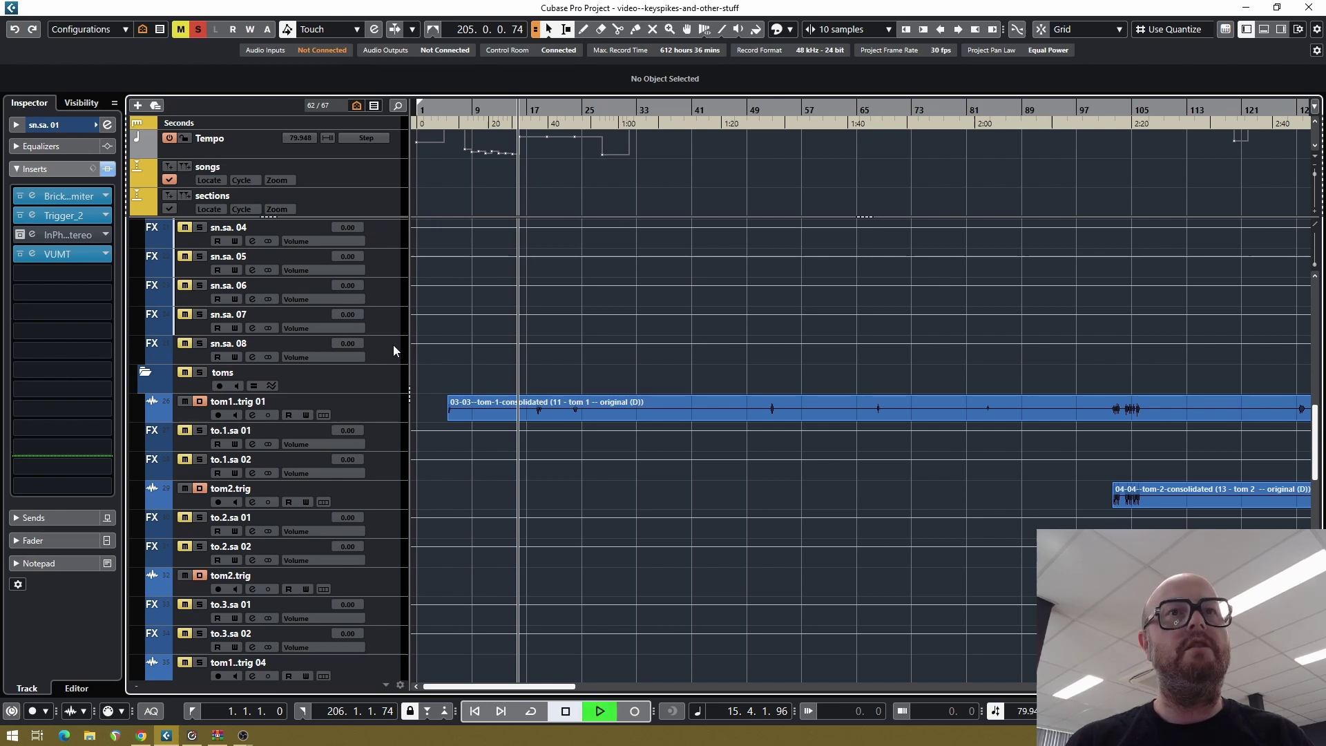
left_click(578, 107)
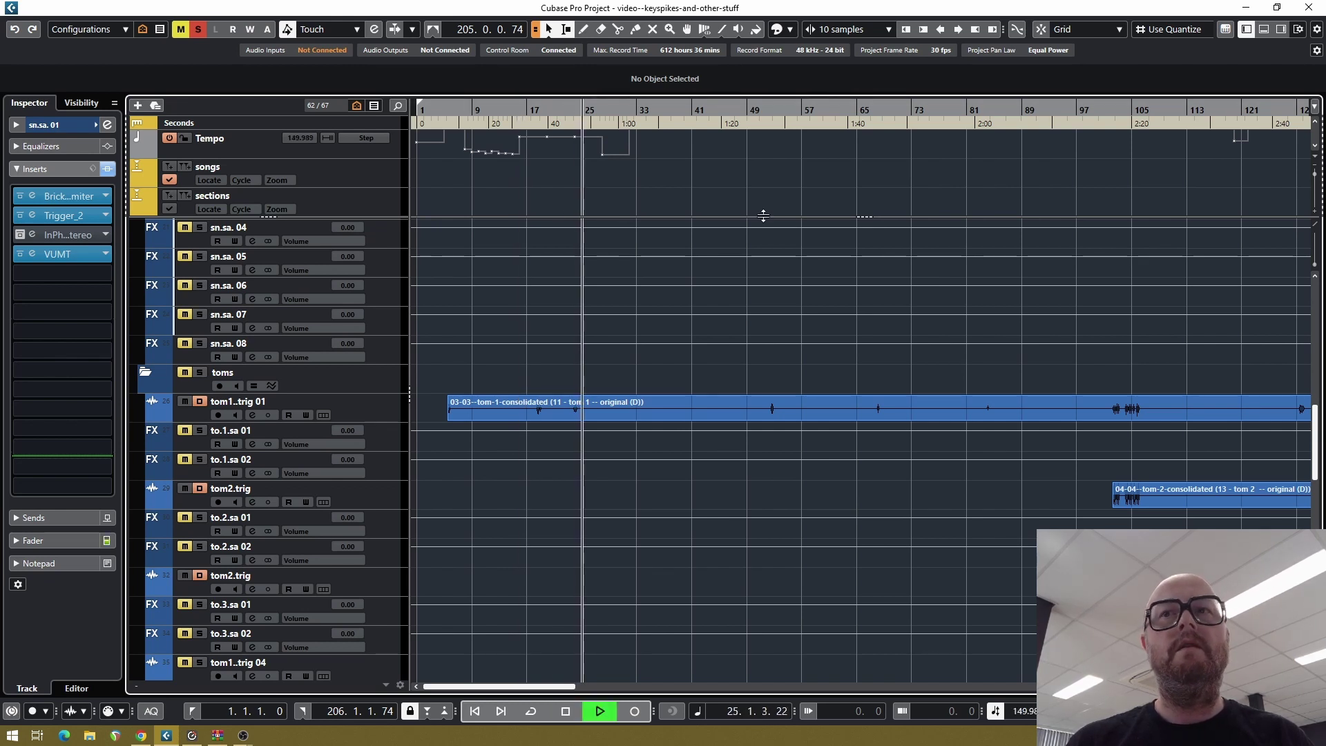
scroll(1315, 399, "down", 8)
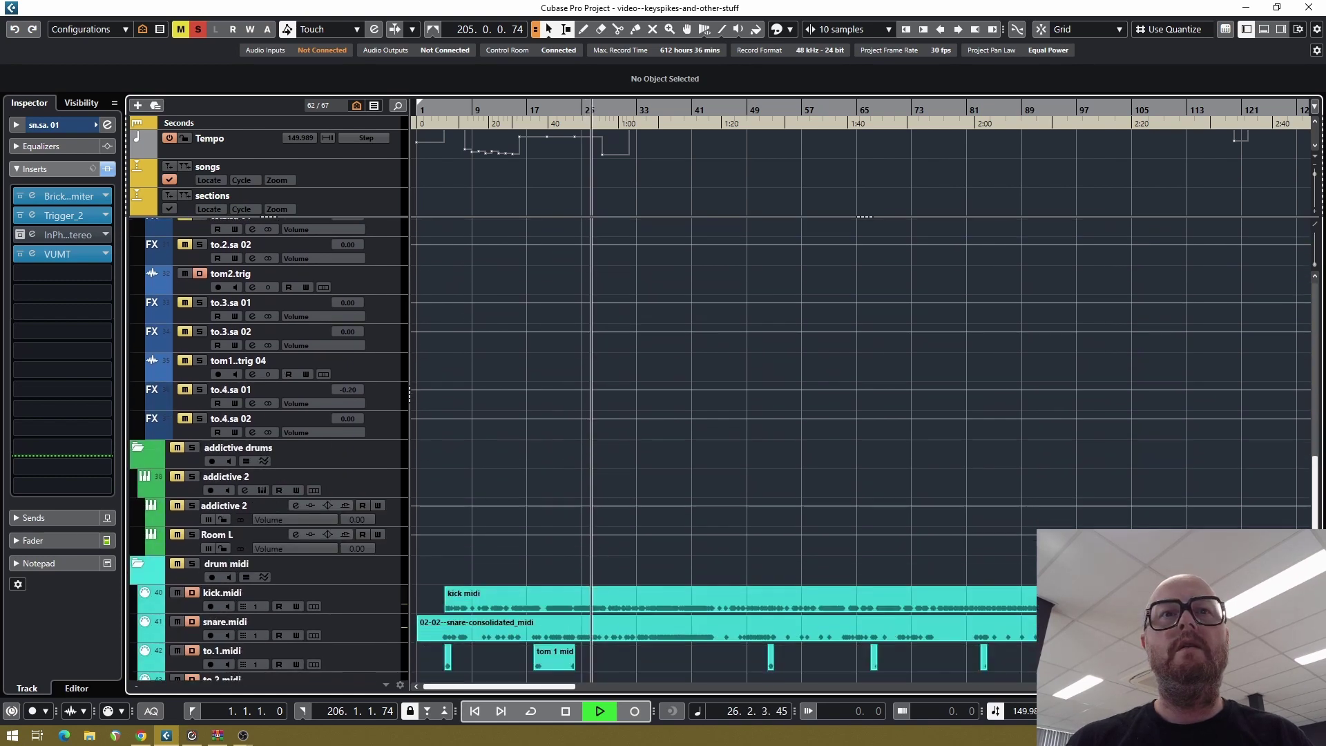
scroll(1314, 399, "down", 6)
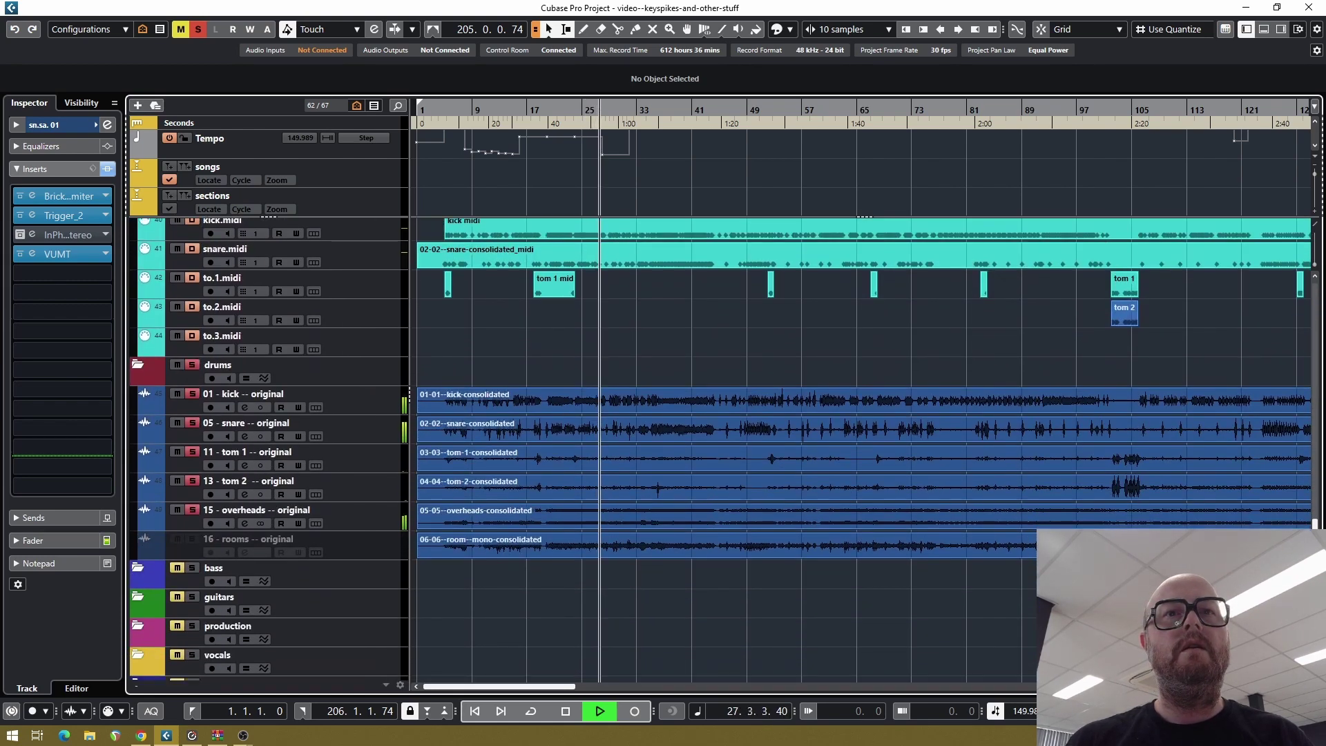
scroll(1314, 442, "up", 8)
scroll(1314, 442, "up", 5)
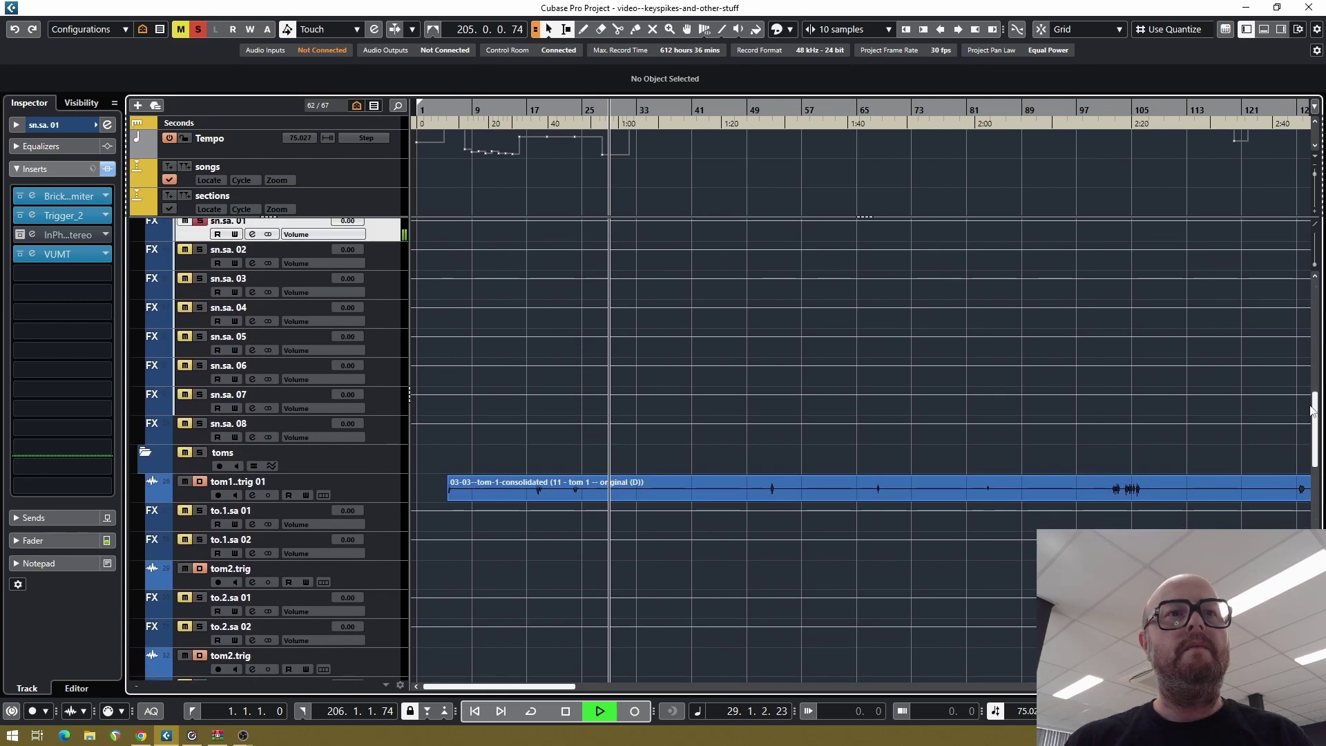
key("space")
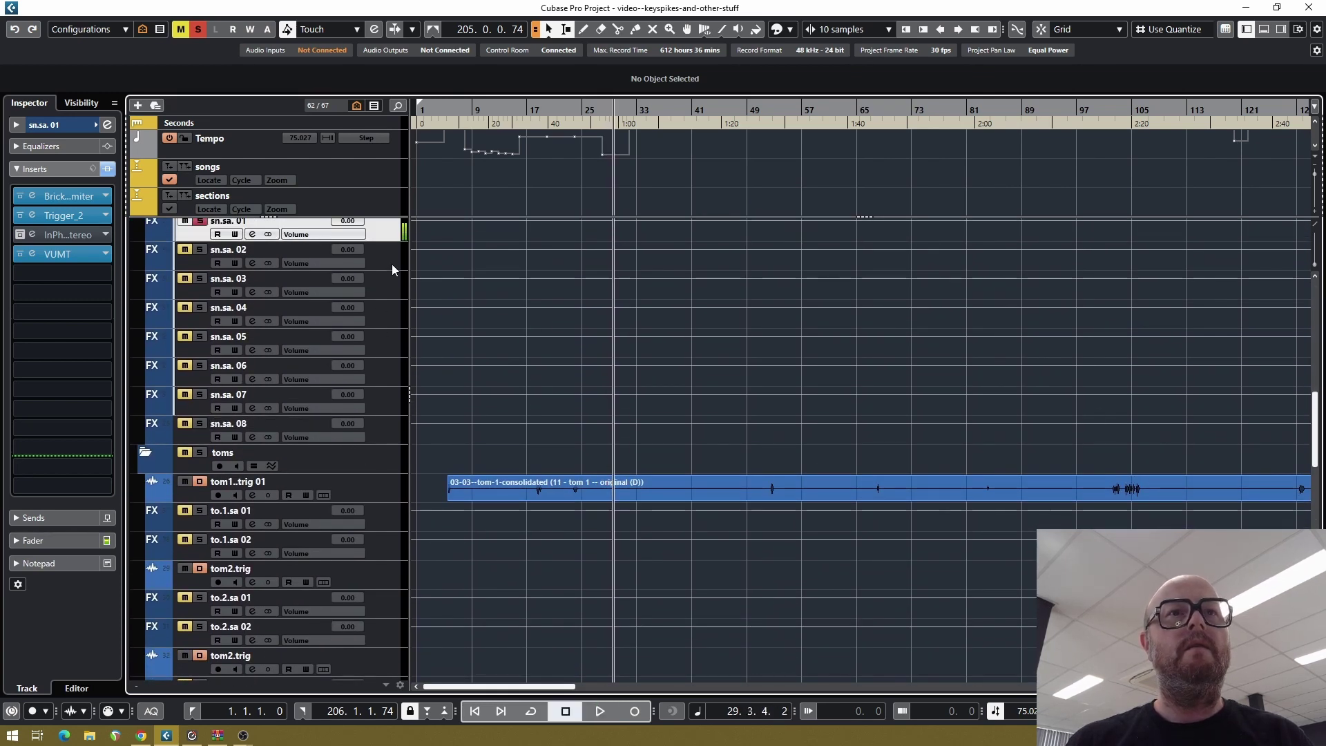
Unmute and solo sn.sa. 02, then play it back
left_click(391, 264)
left_click(185, 249)
left_click(200, 250)
key("space")
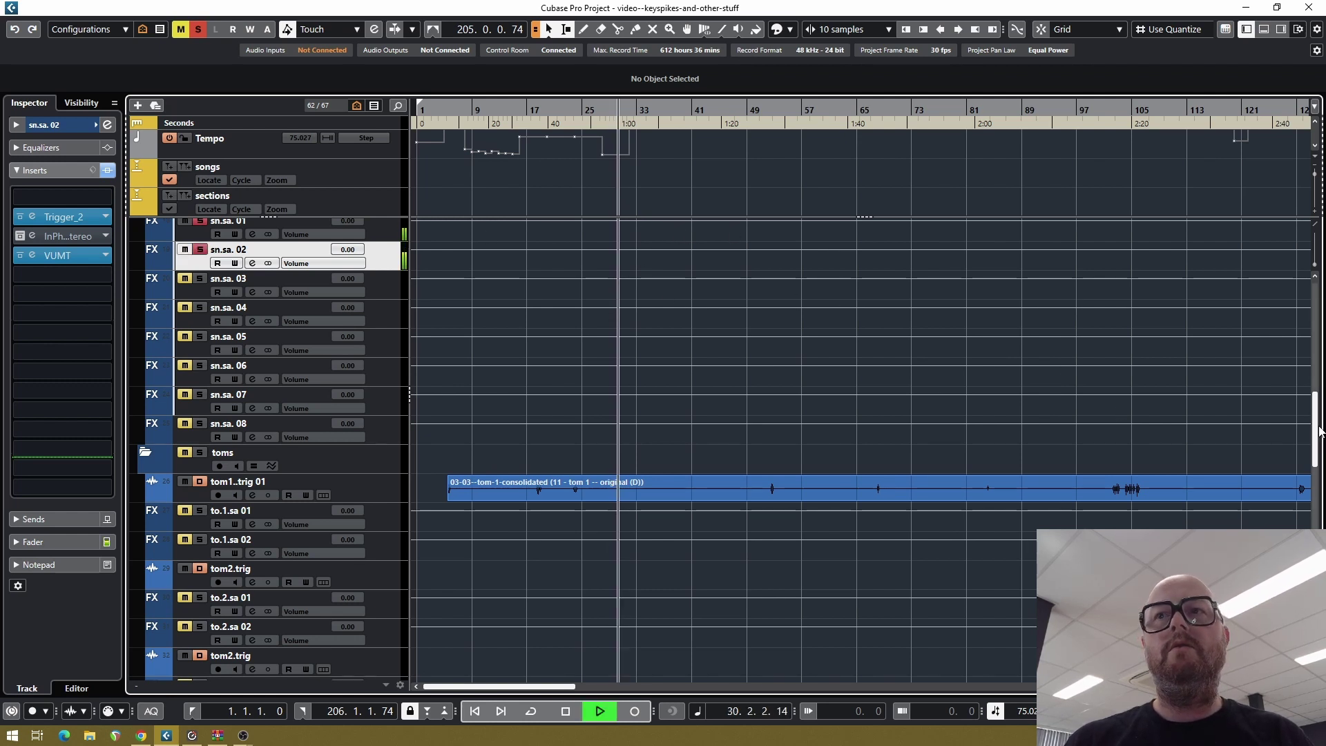
In MixConsole, set sn.sa. 02 to about -6 dB and lower ki.sa. 01 and 02 together
key("F3")
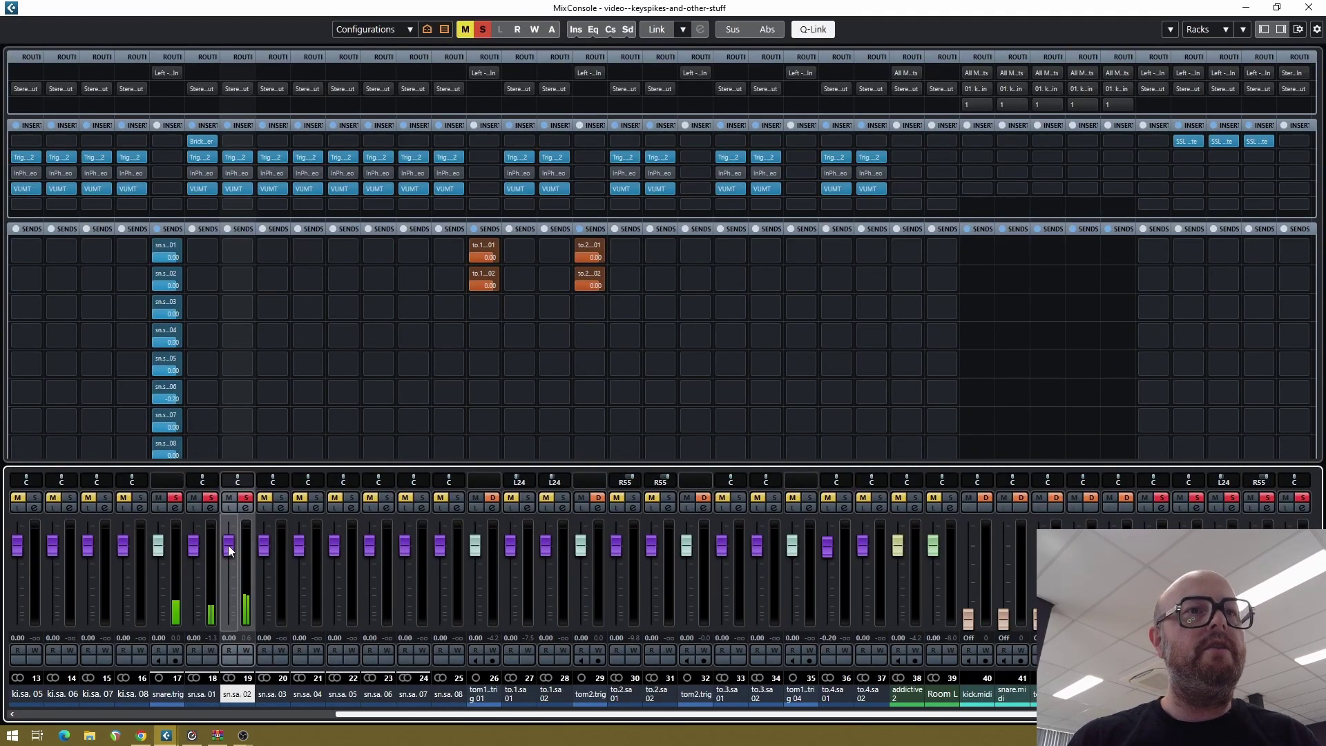
left_click_drag(226, 545, 231, 570)
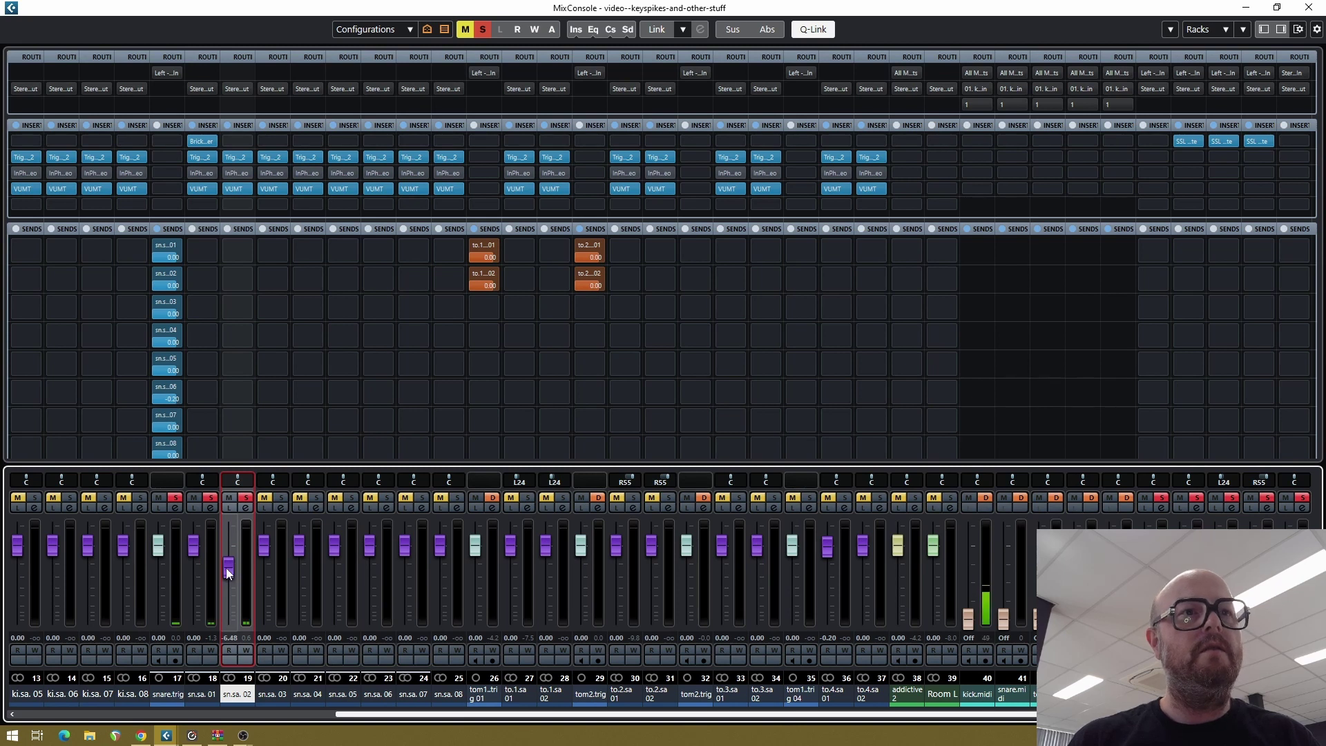
left_click_drag(226, 568, 226, 562)
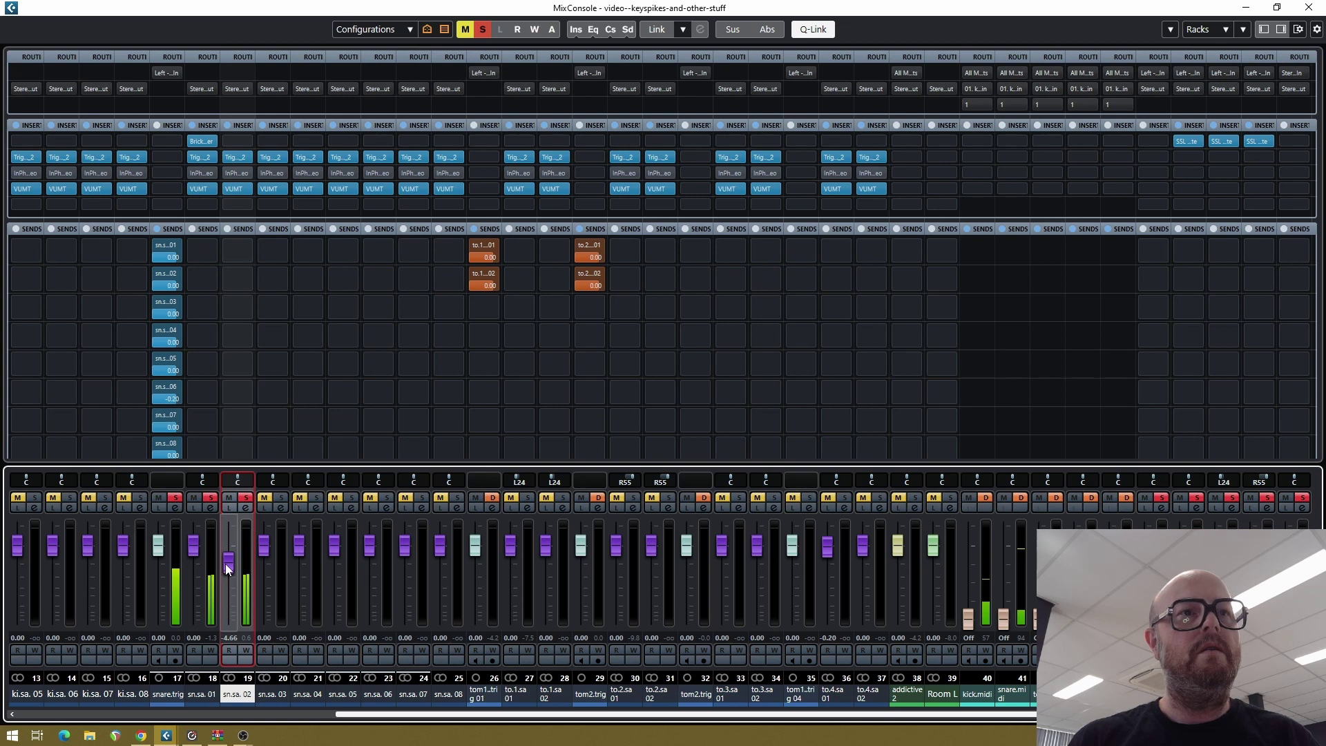
left_click_drag(225, 565, 226, 565)
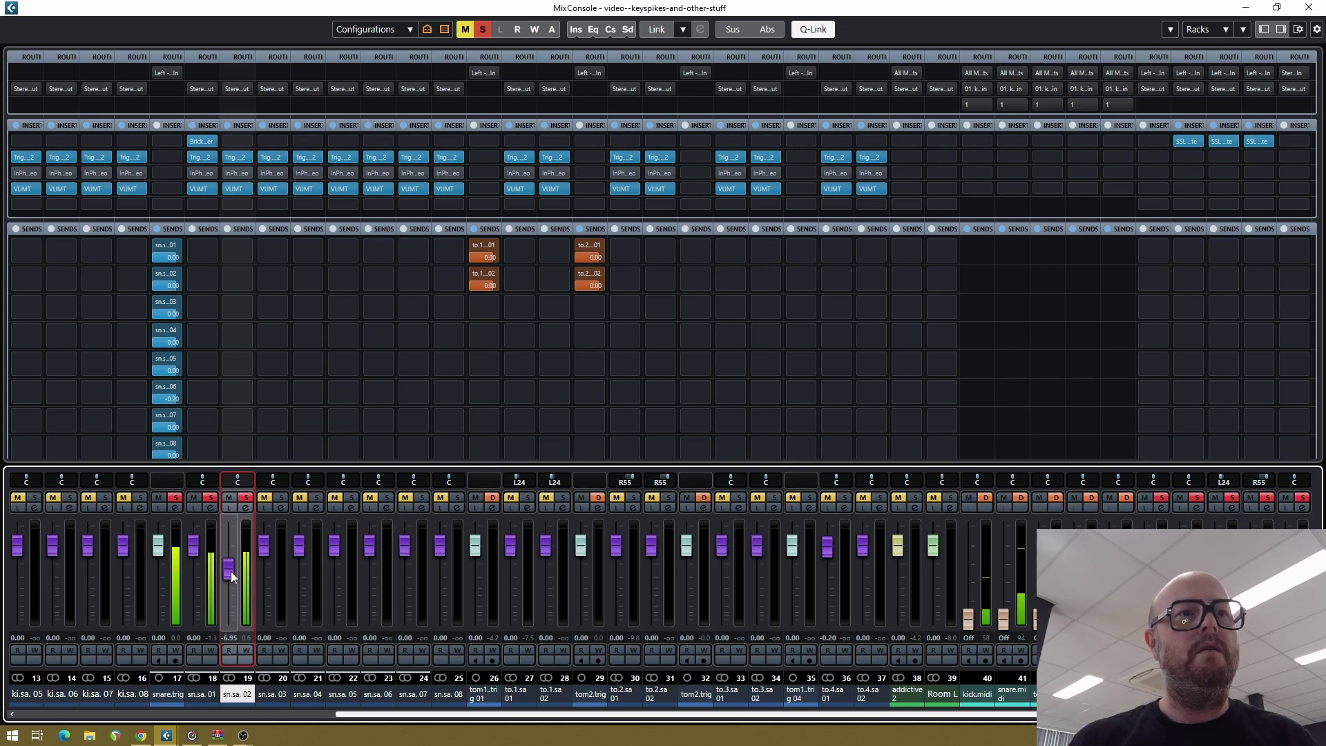
left_click_drag(231, 571, 231, 569)
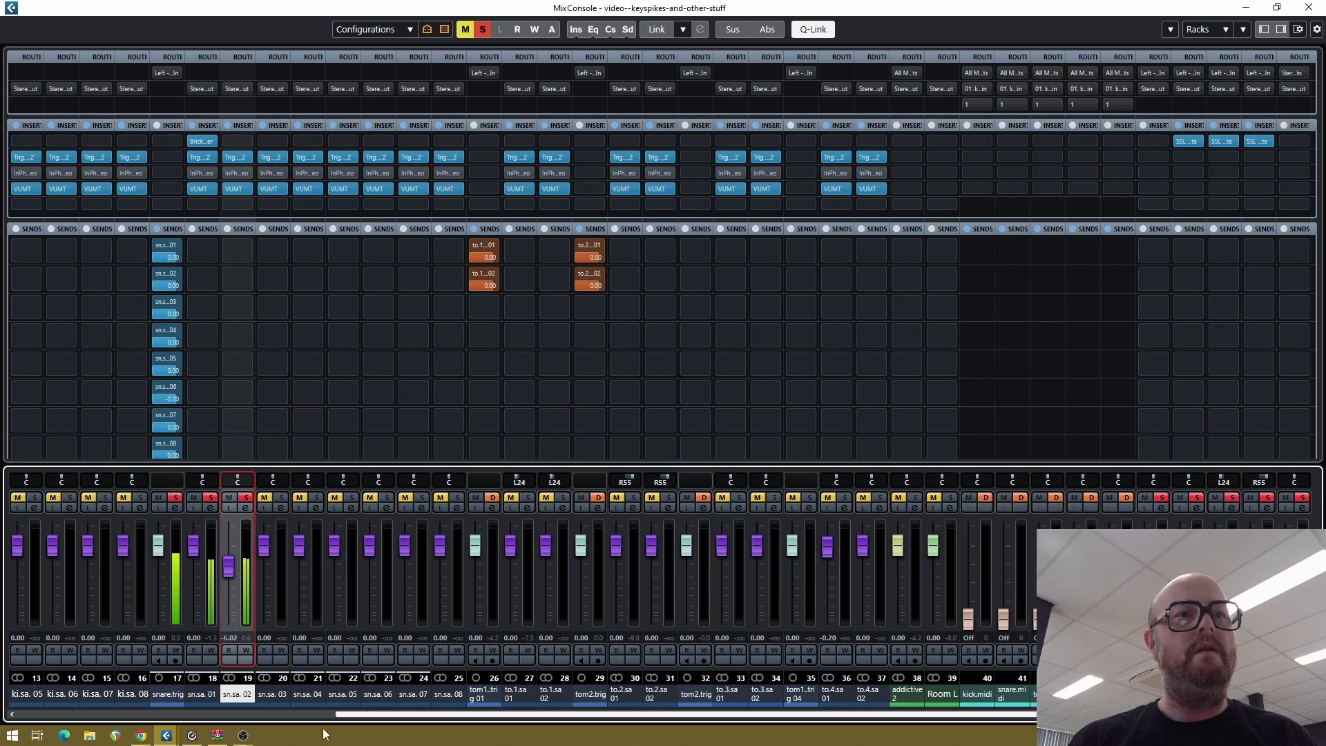
left_click_drag(342, 717, 159, 716)
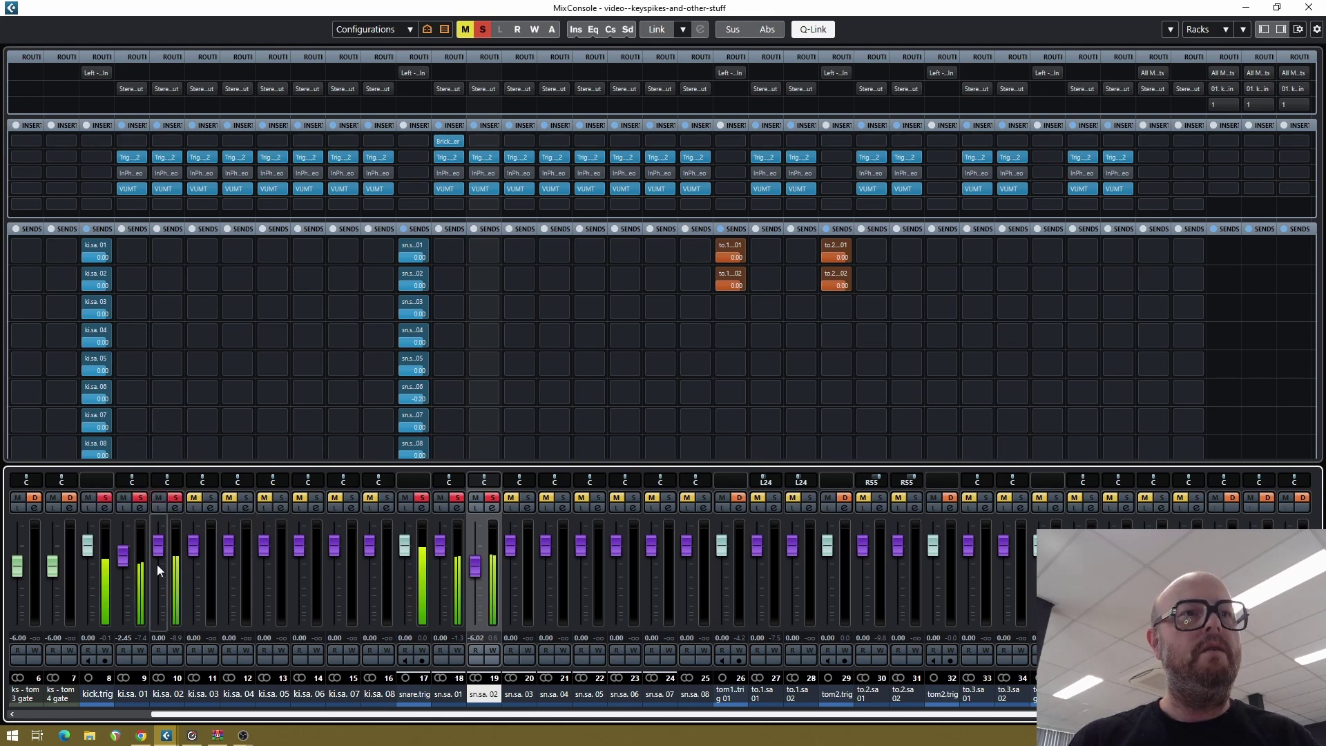
left_click(130, 670)
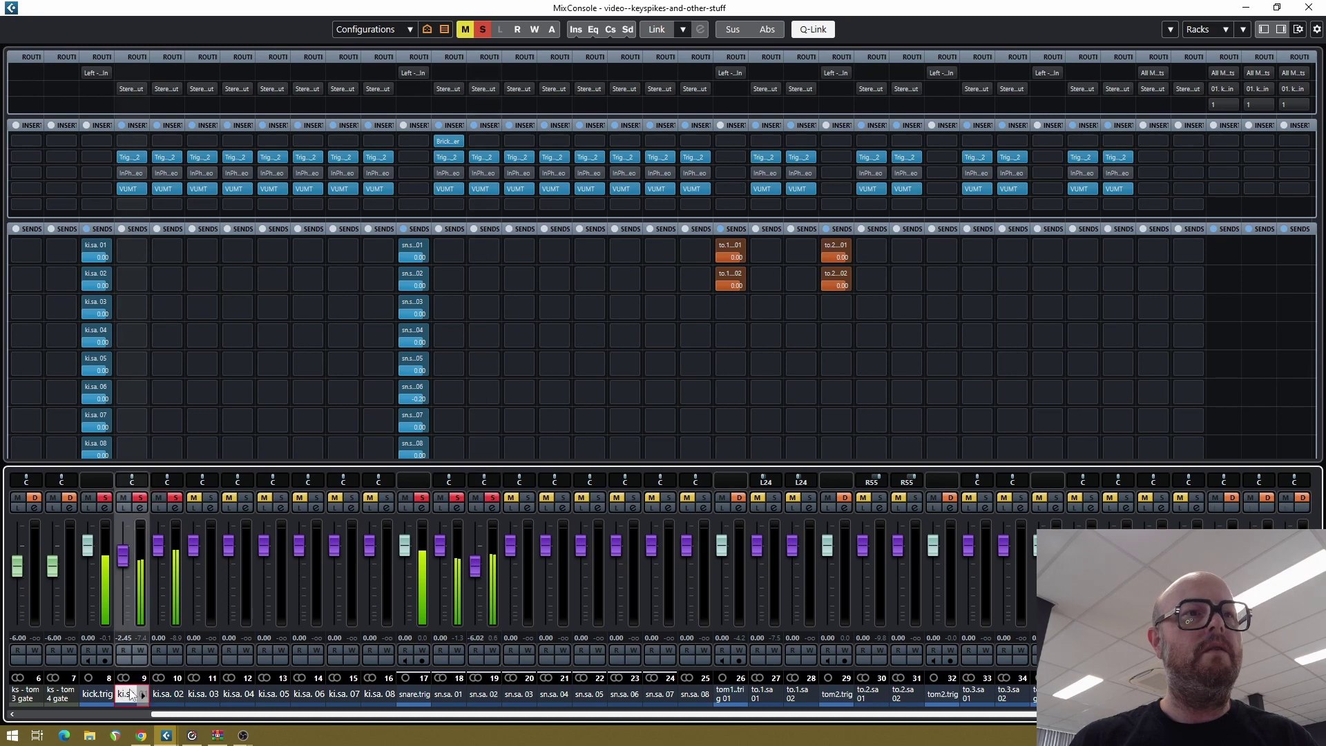
left_click(176, 690, "ctrl")
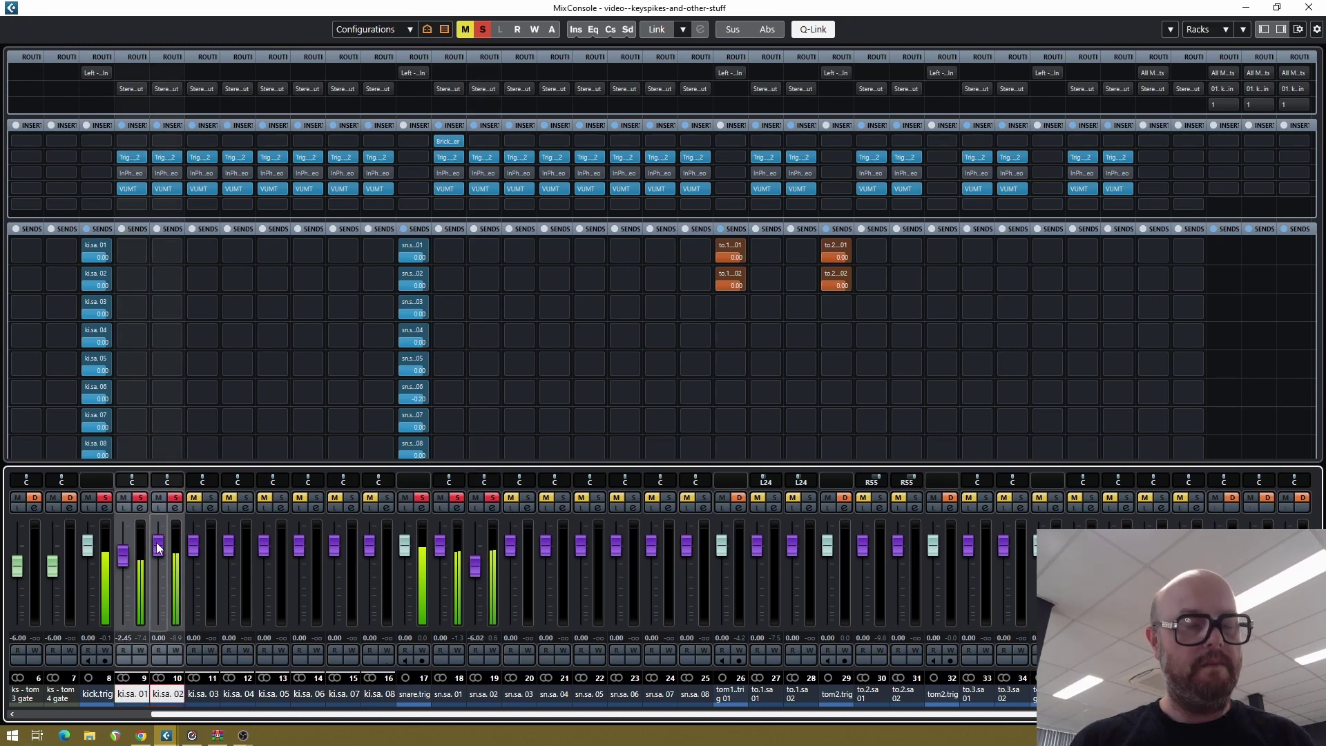
left_click_drag(158, 547, 158, 552)
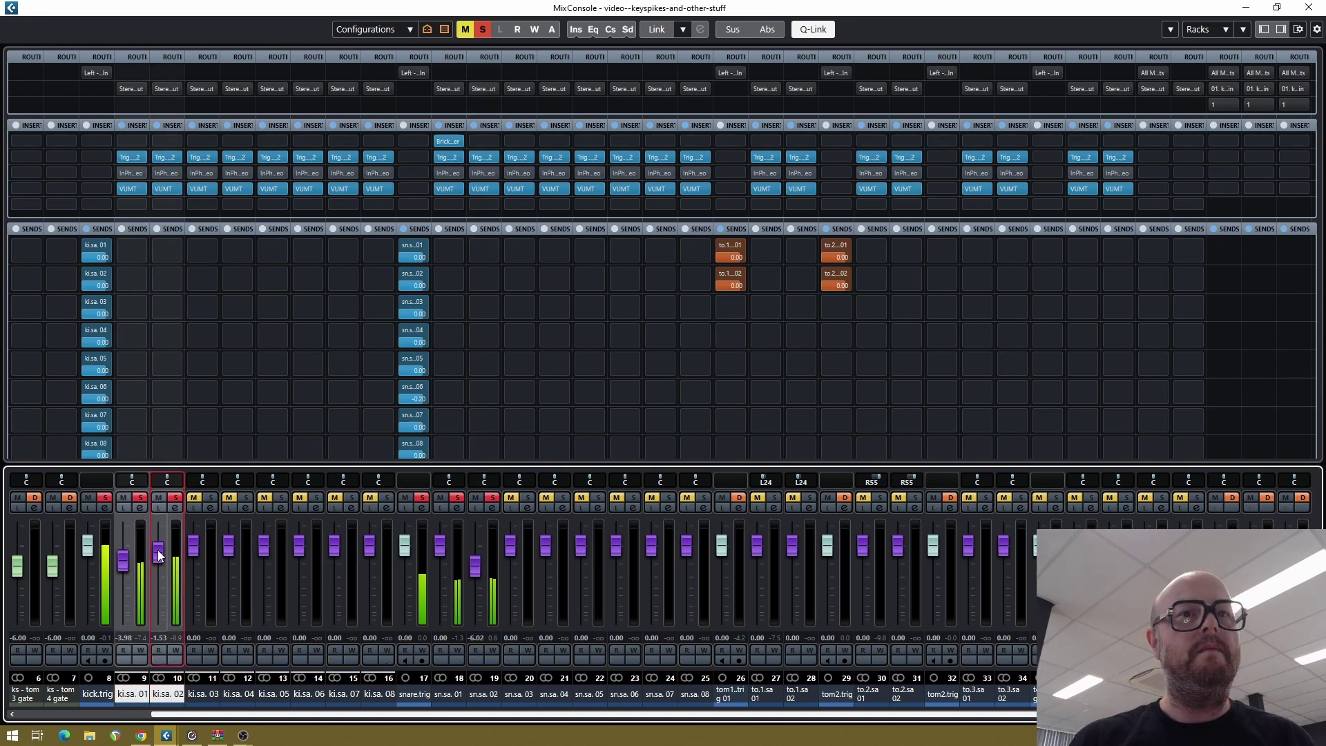
Unmute and solo to.1.sa 01 and to.2.sa 01, then close MixConsole
left_click(730, 692)
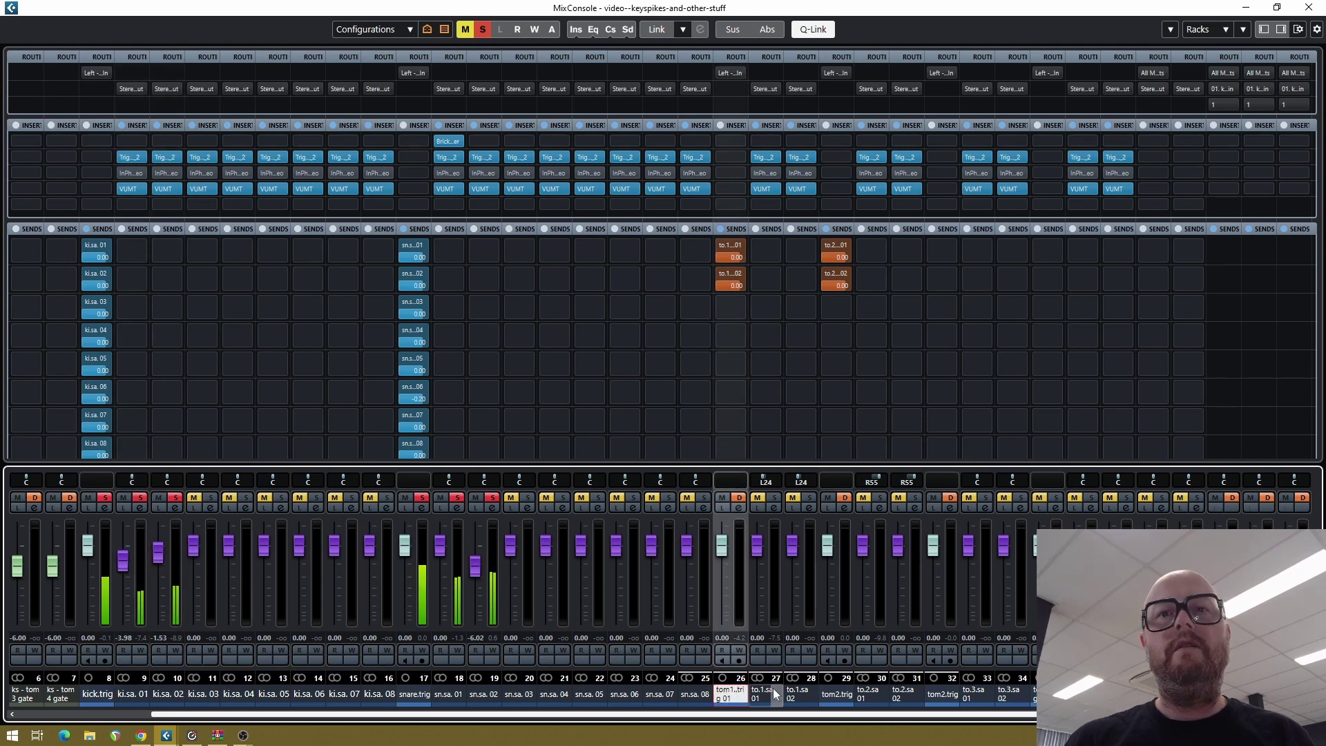
left_click(862, 695, "ctrl")
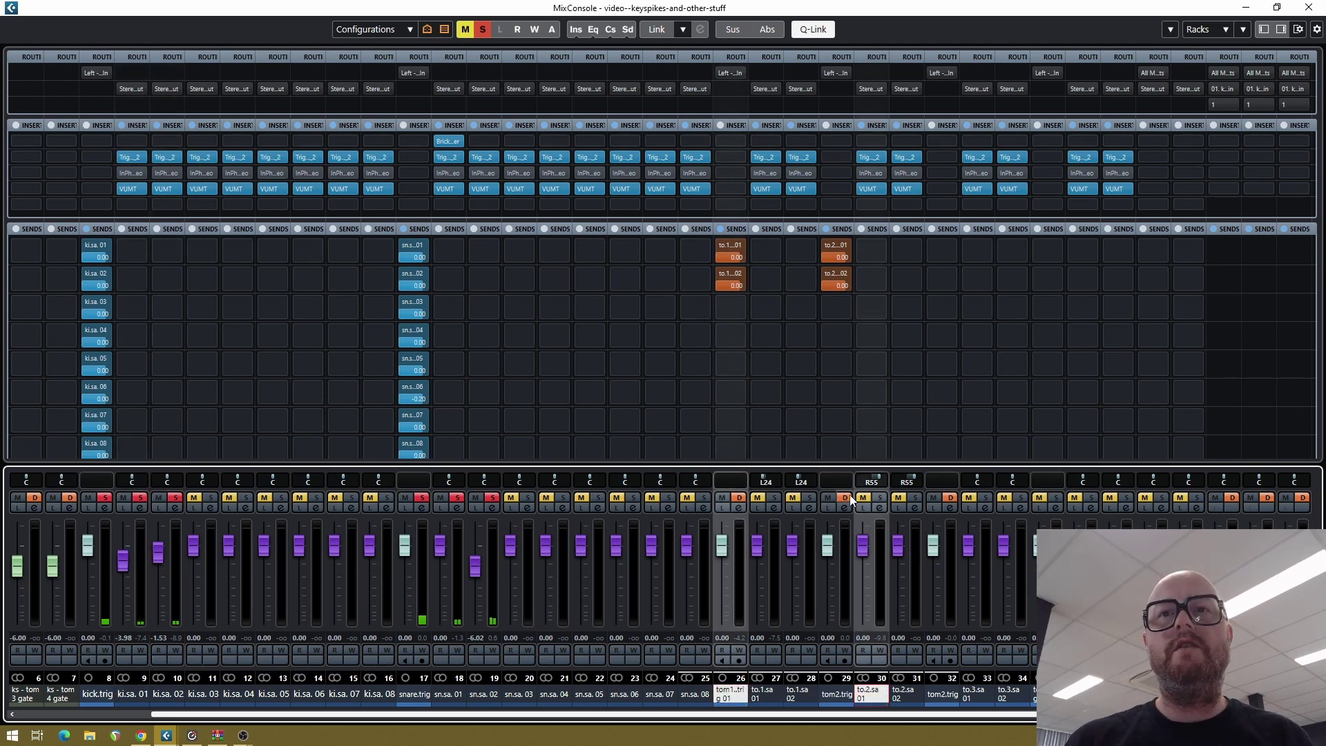
left_click(772, 694)
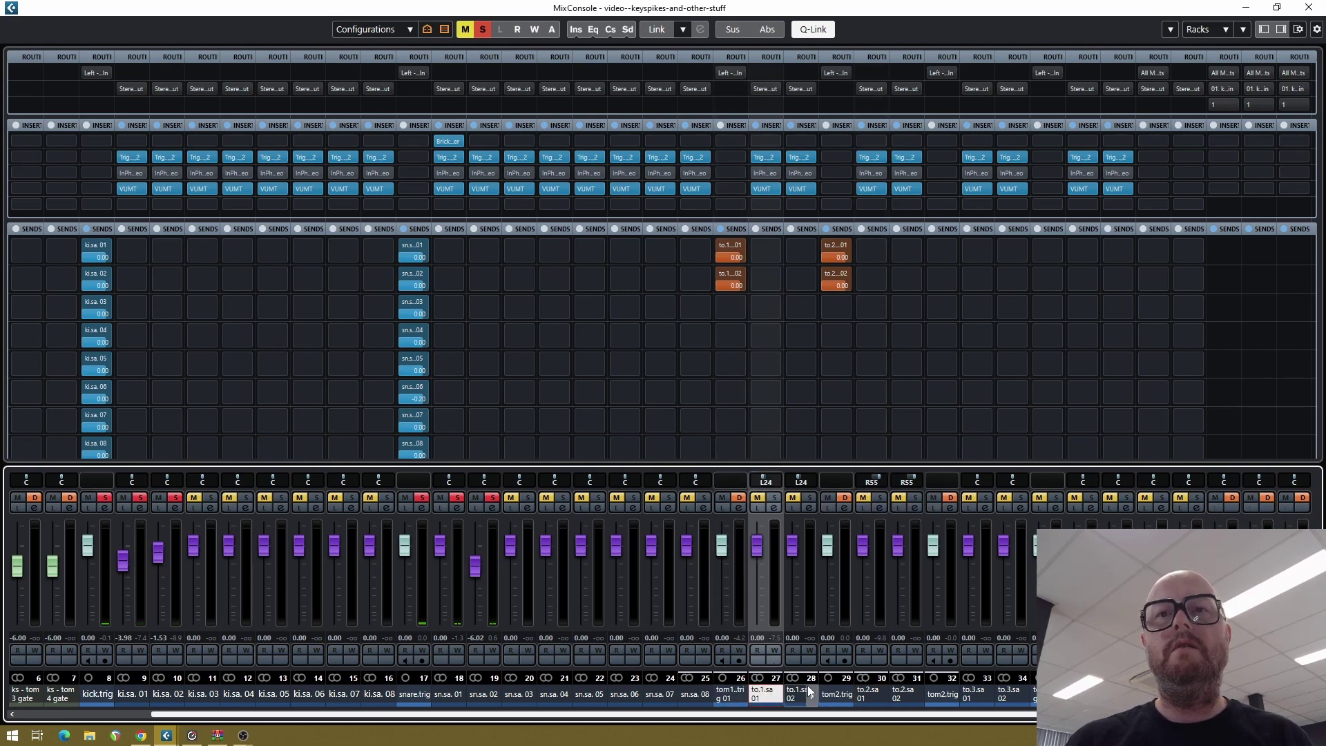
left_click(871, 695, "ctrl")
left_click(758, 500)
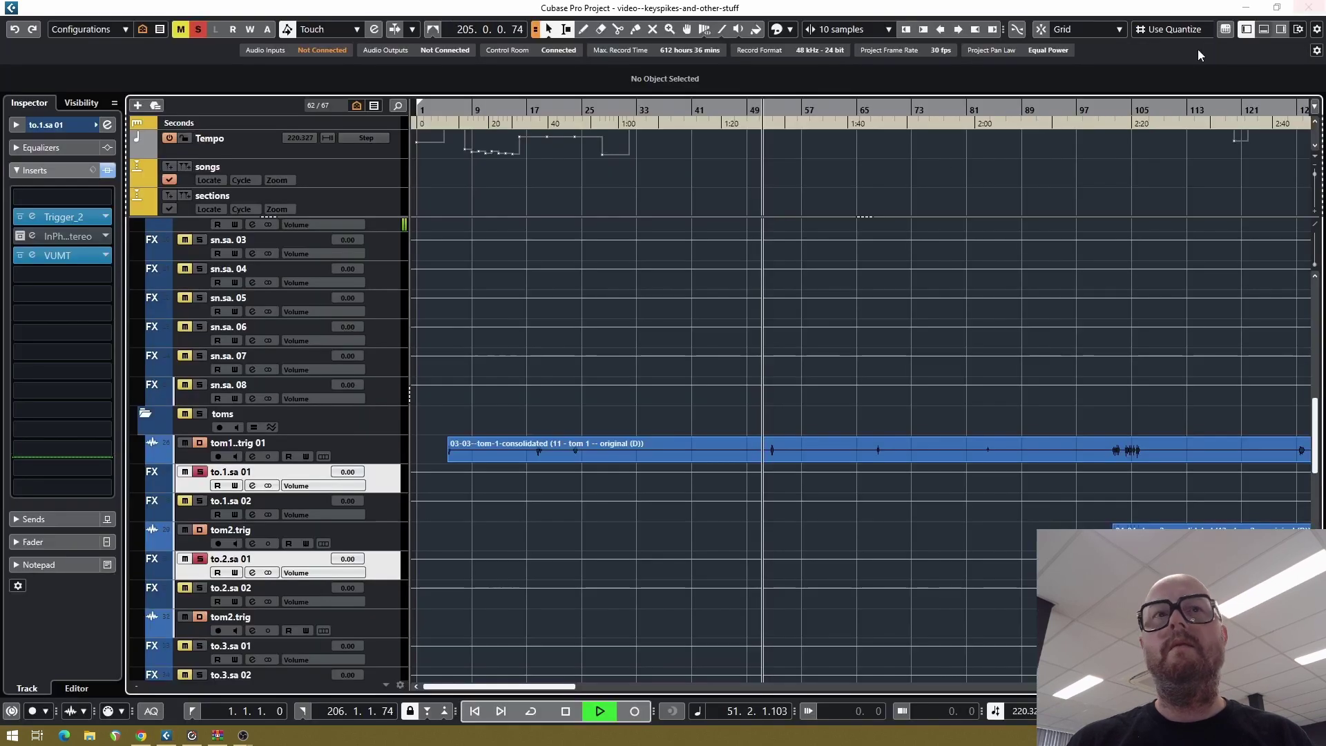
left_click(1309, 7)
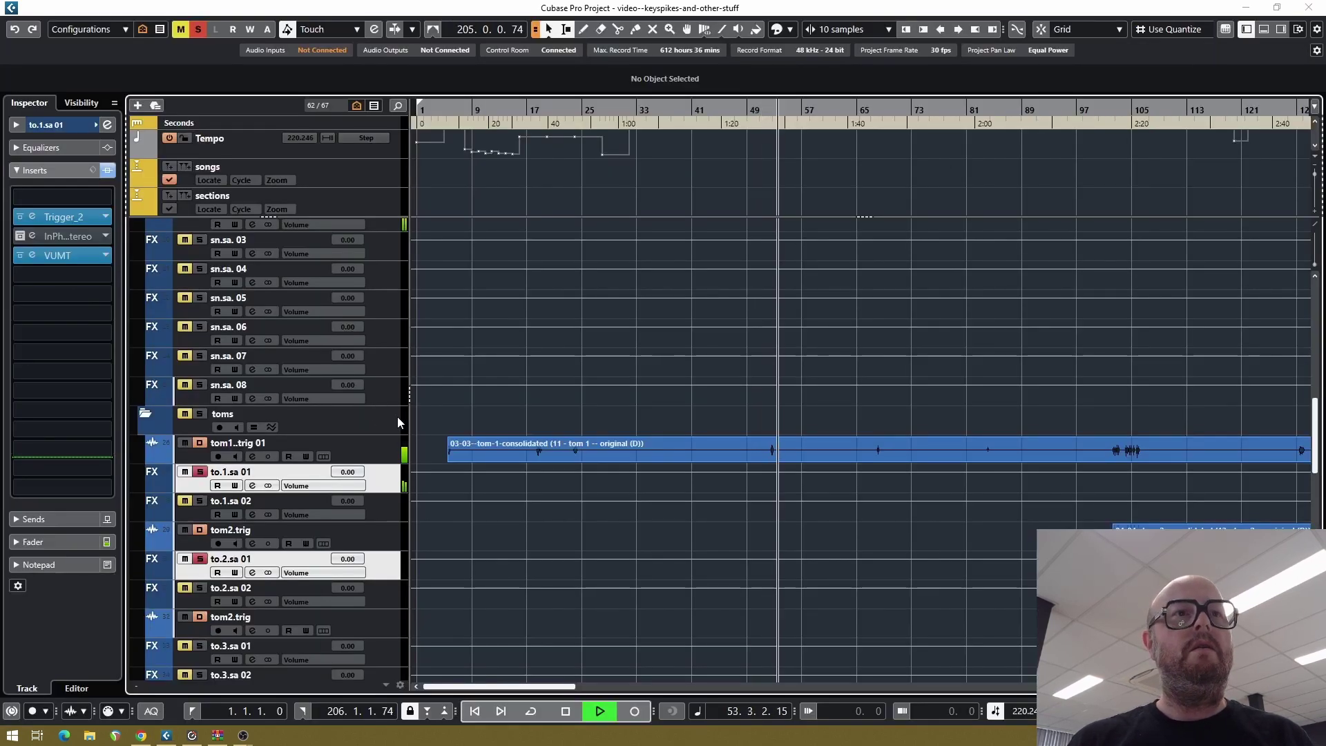
key("space")
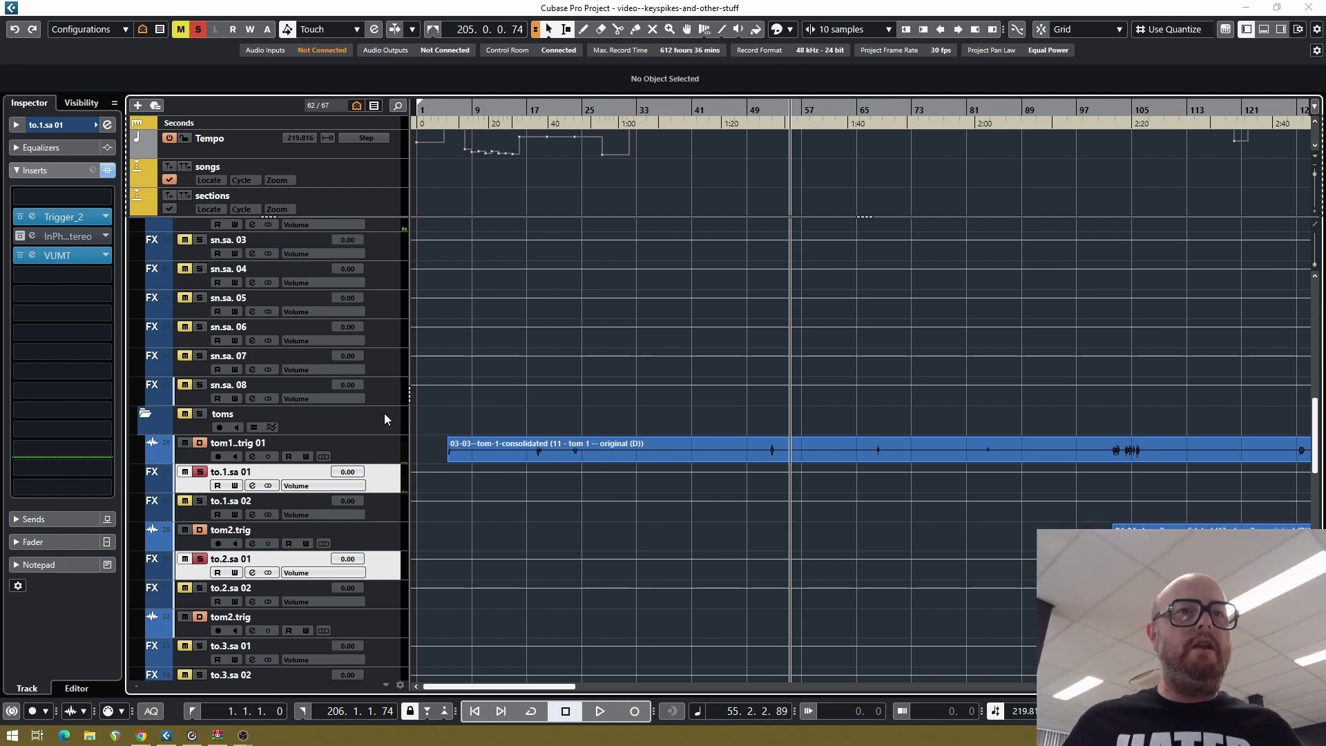
scroll(389, 467, "down", 5)
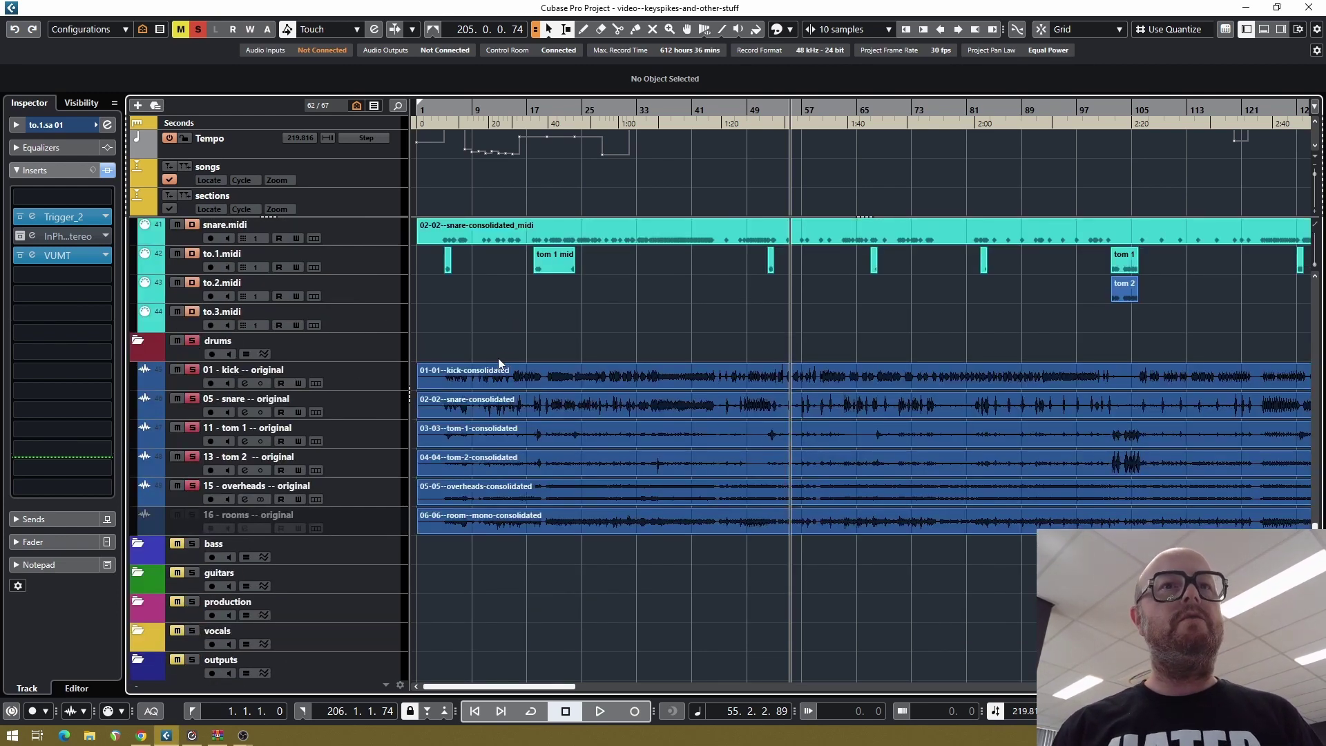
key("space")
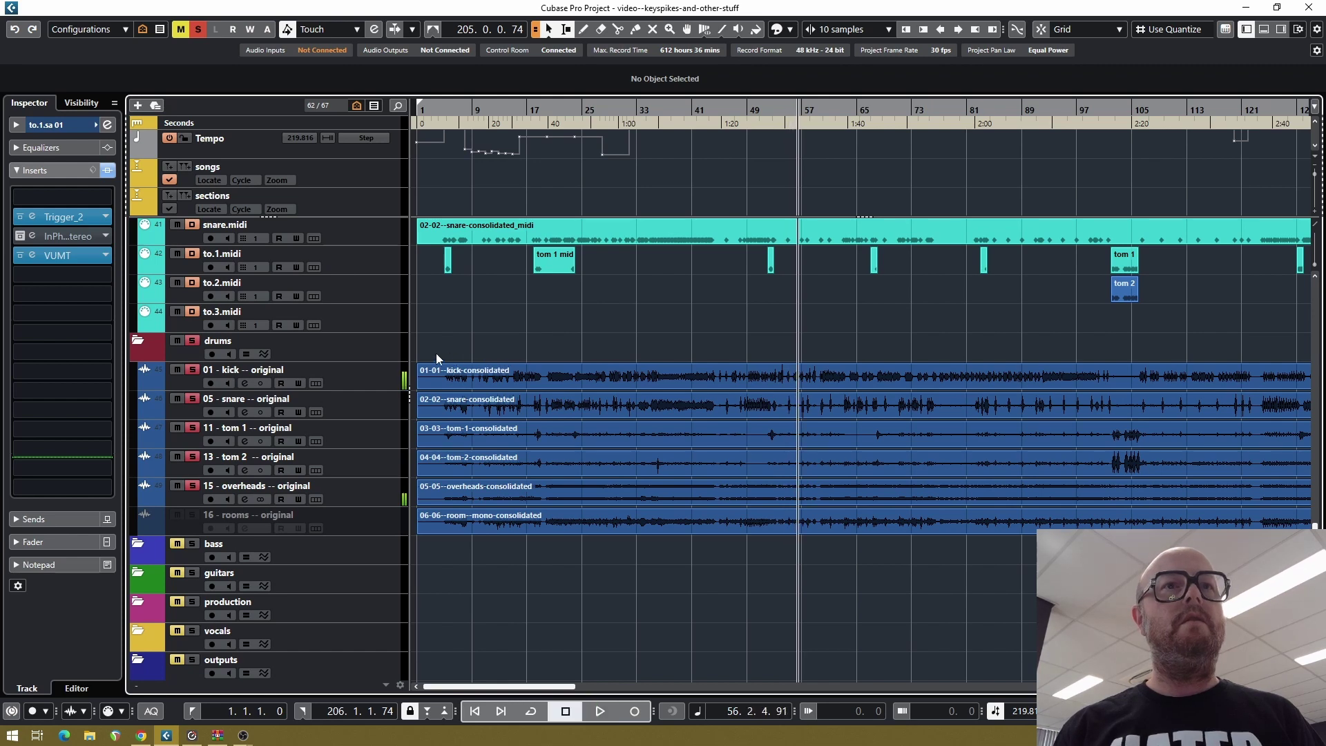
scroll(382, 377, "up", 10)
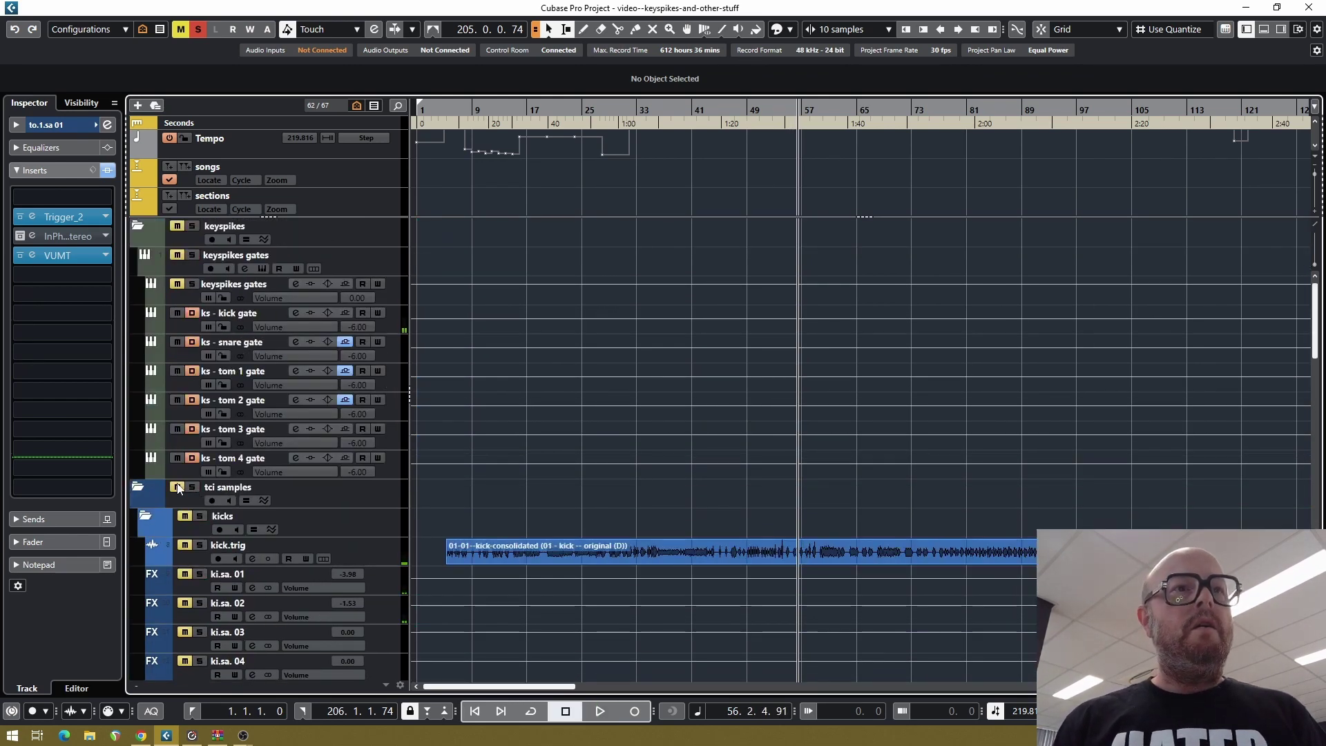
key("space")
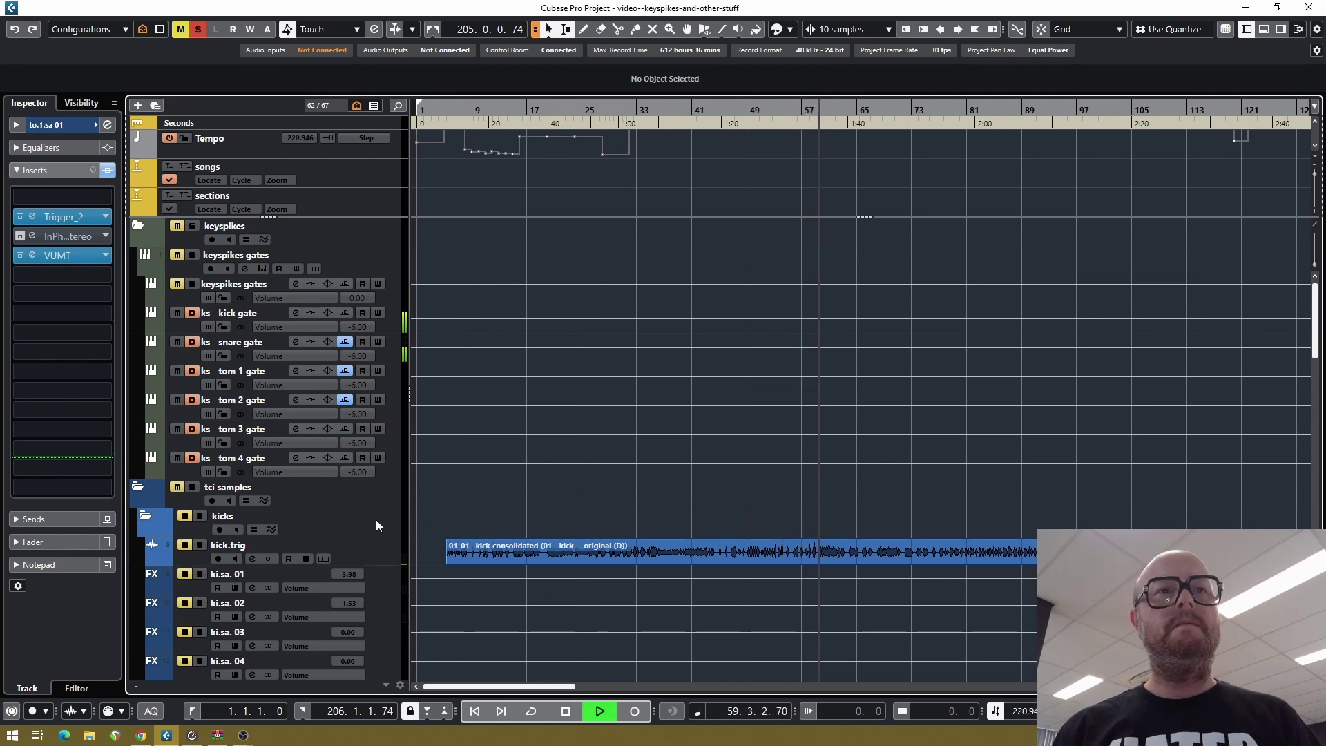
key("space")
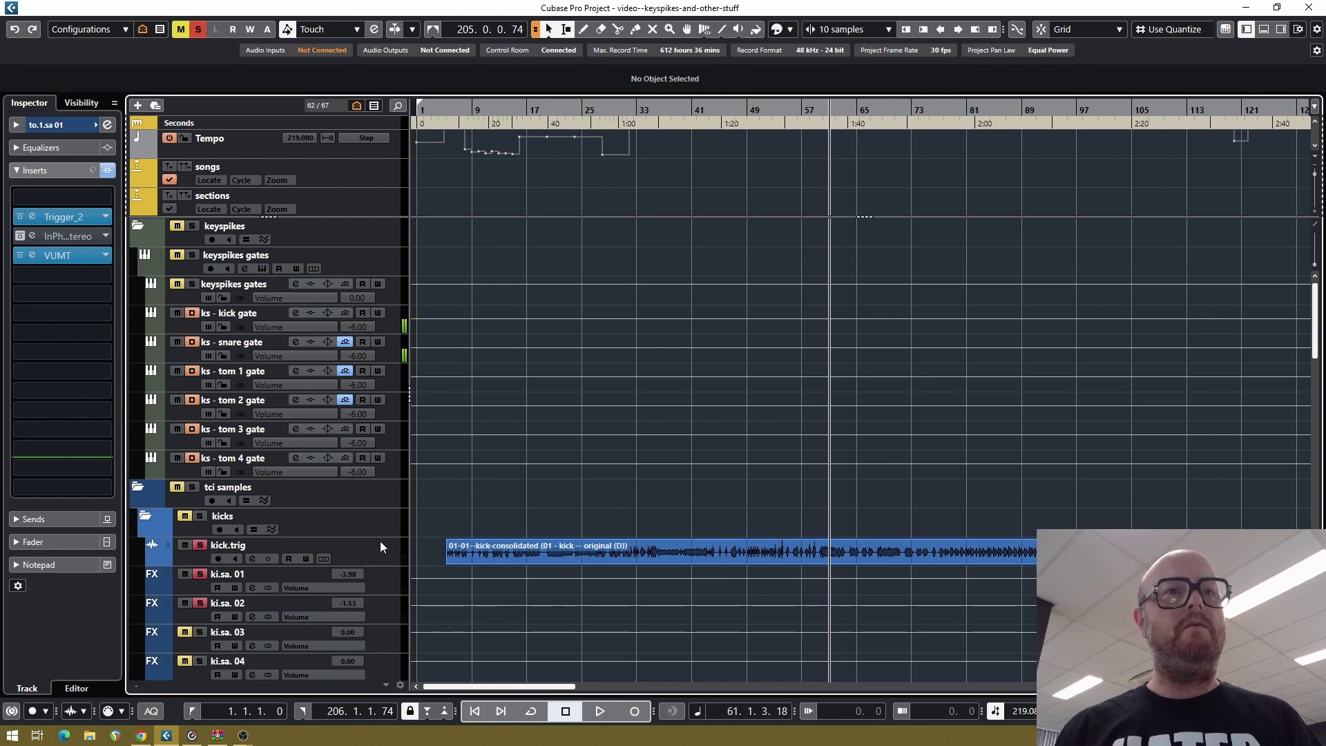
scroll(379, 539, "down", 5)
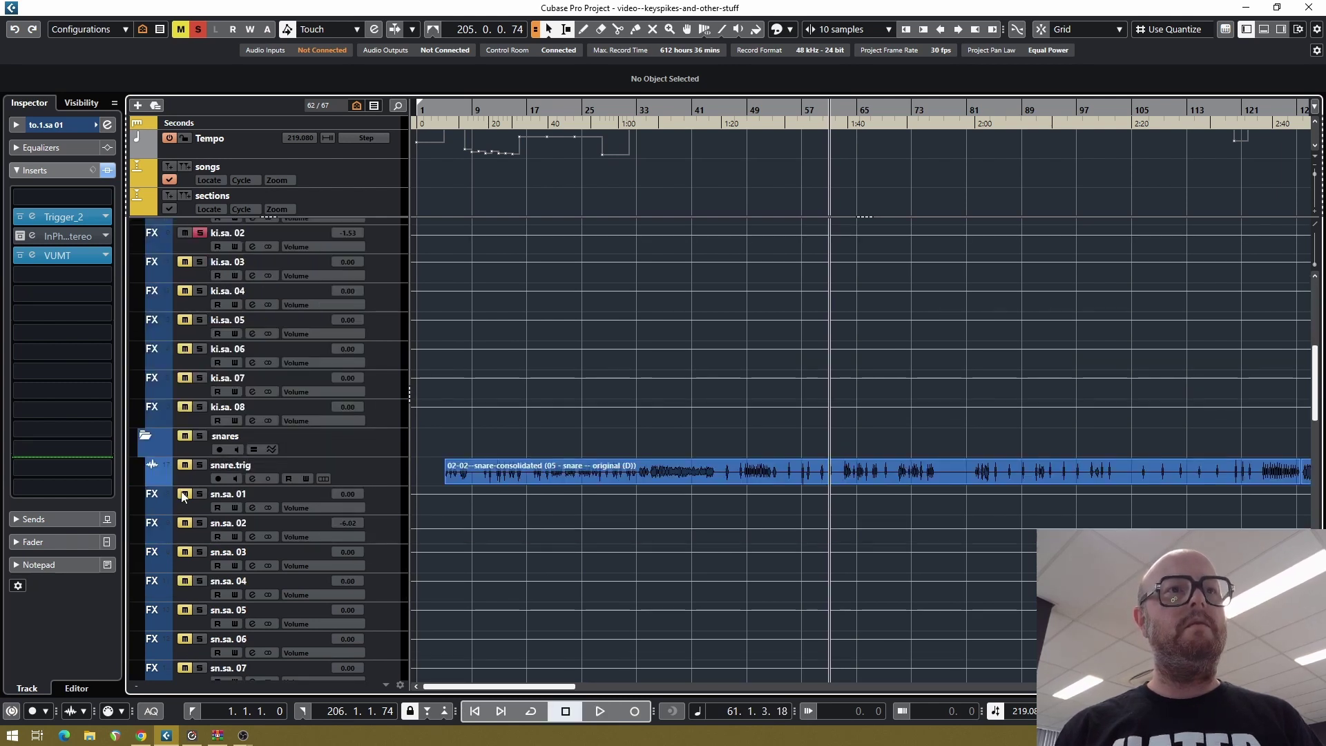
scroll(385, 483, "down", 5)
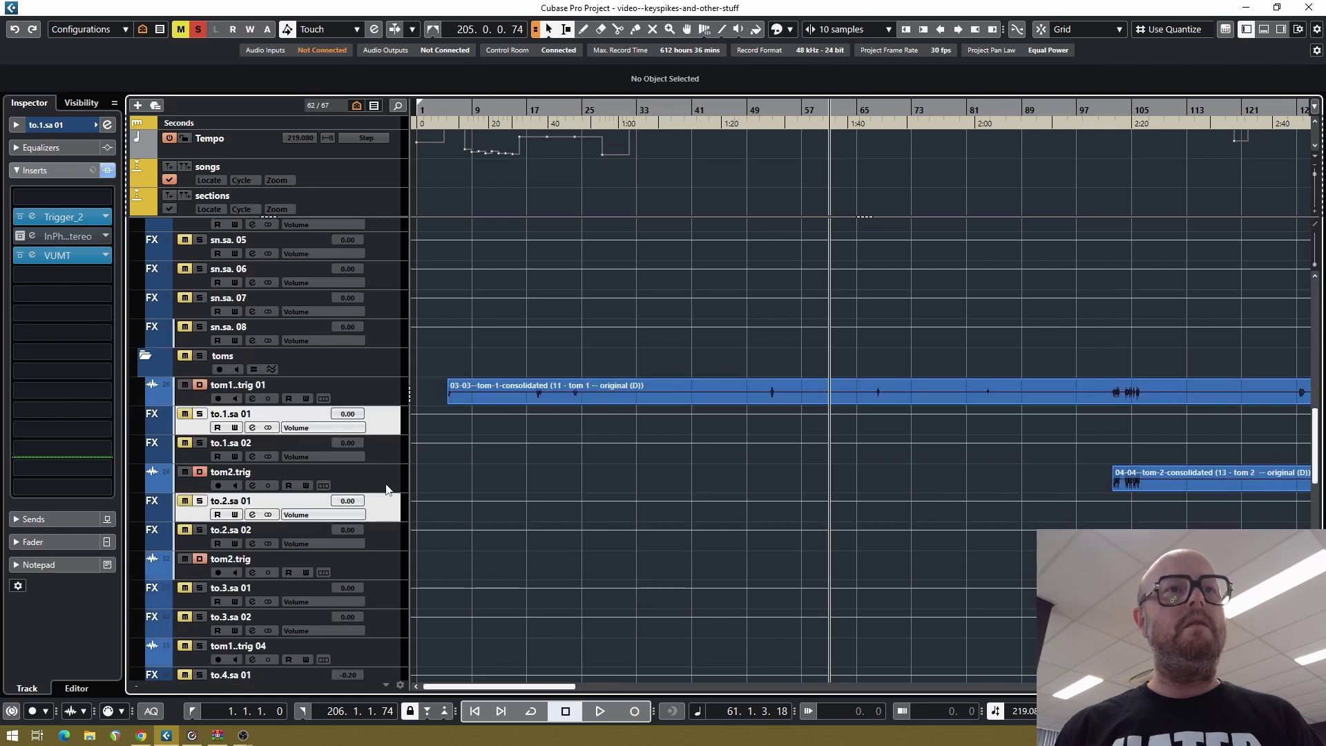
left_click(184, 417)
key("s")
key("space")
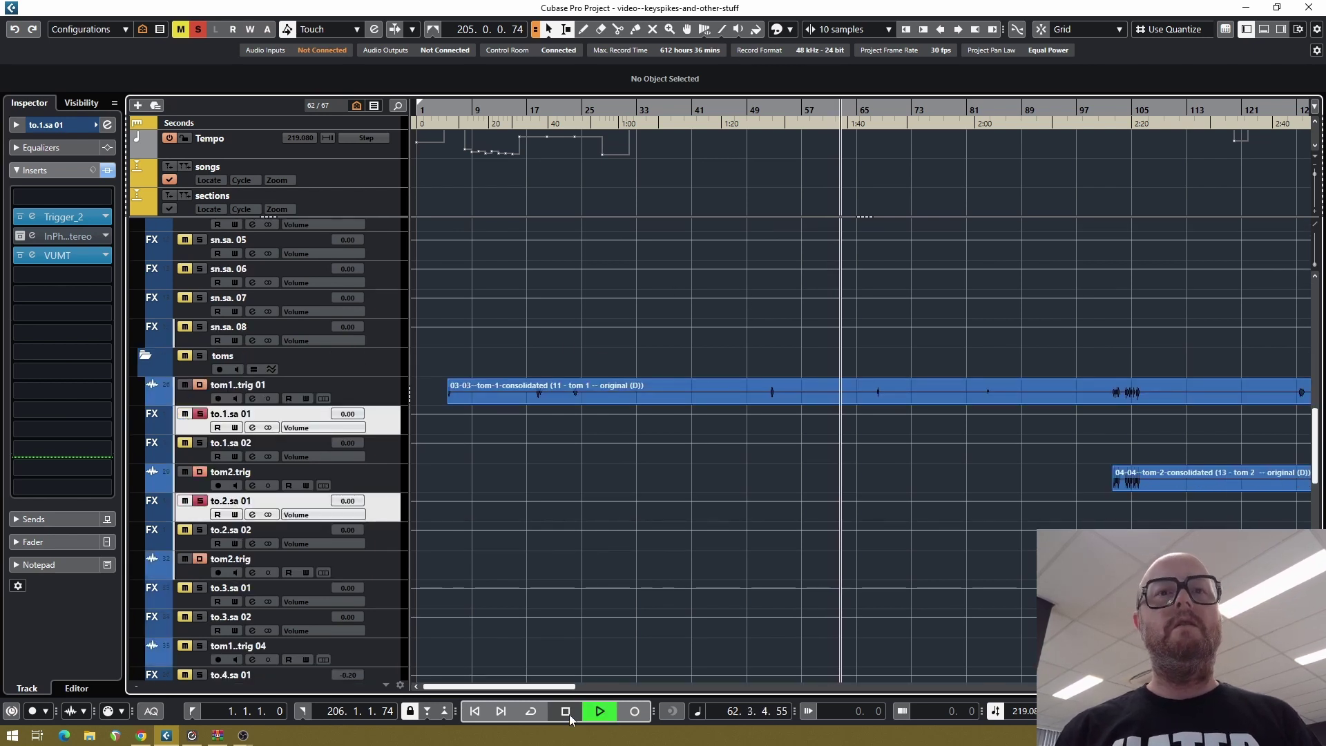
left_click_drag(560, 690, 621, 691)
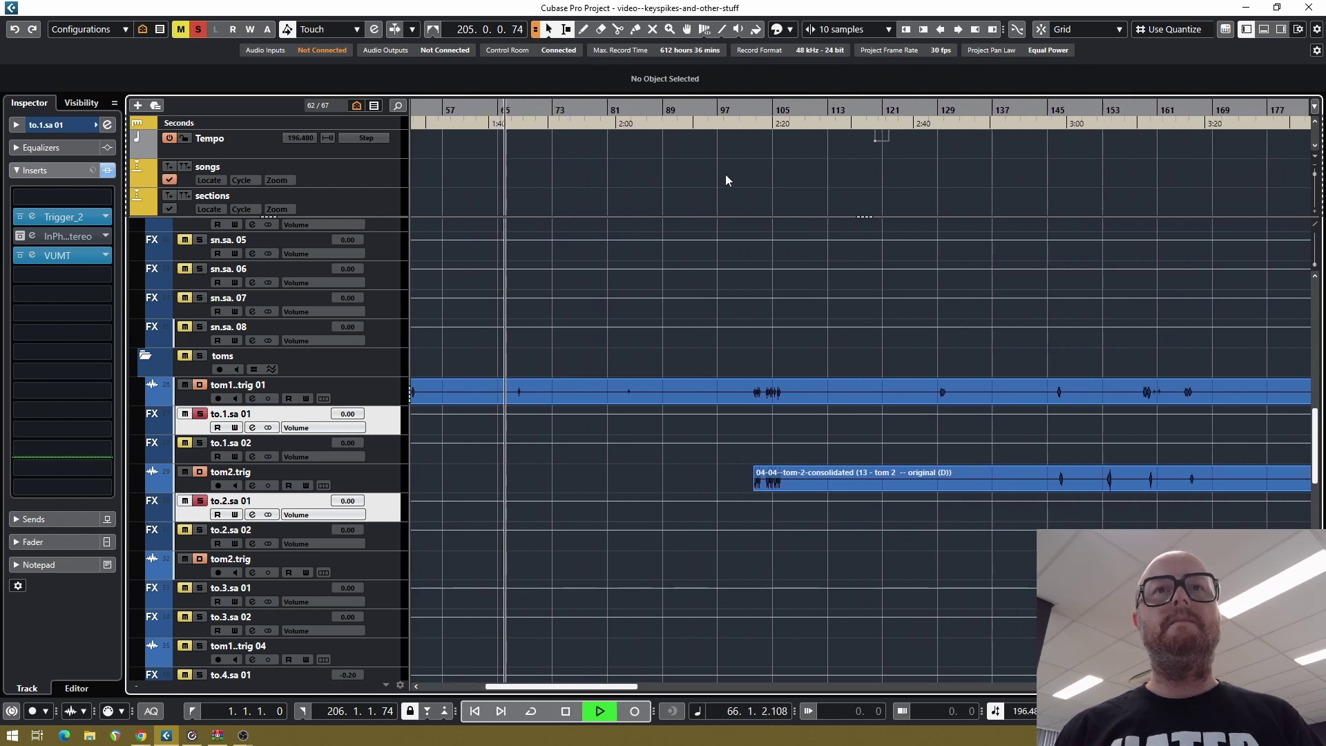
scroll(1294, 412, "down", 8)
scroll(1294, 413, "up", 10)
scroll(1294, 412, "up", 4)
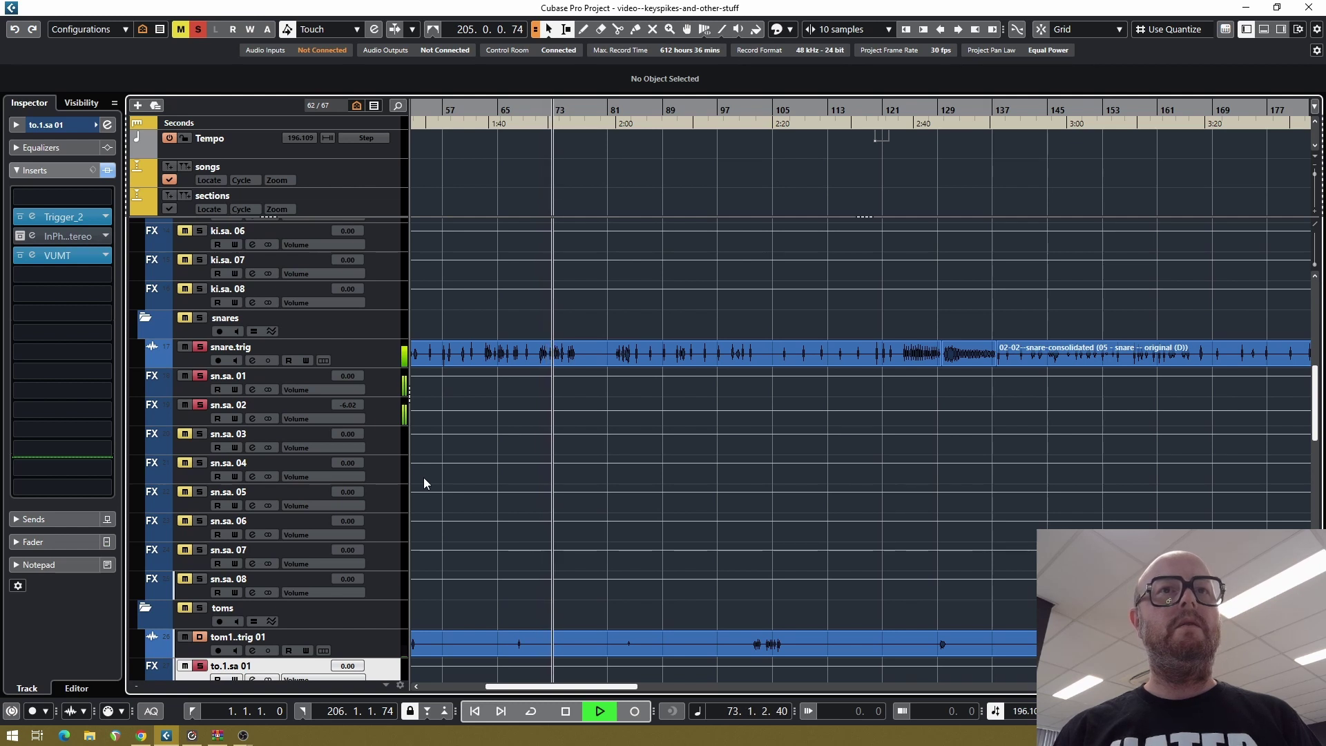
key("space")
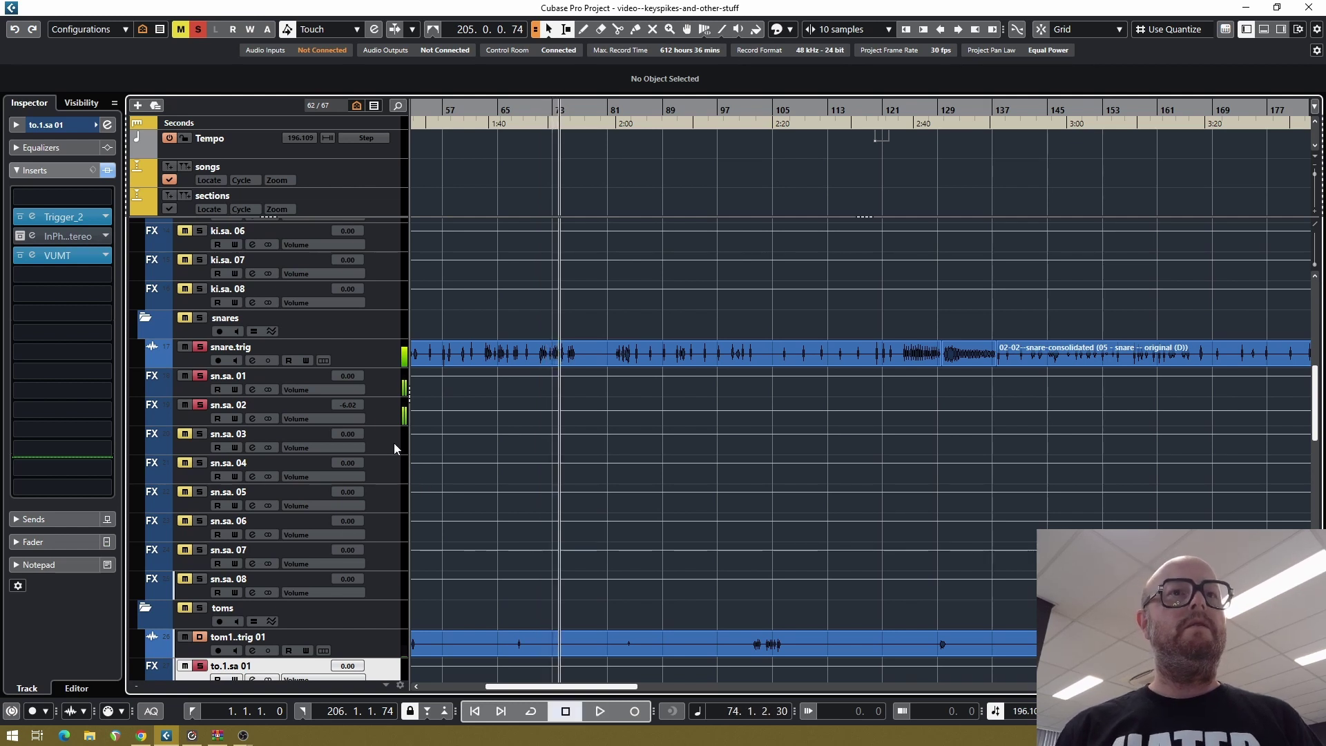
Clear all active solos and mutes in the project
left_click(395, 353)
scroll(390, 401, "up", 5)
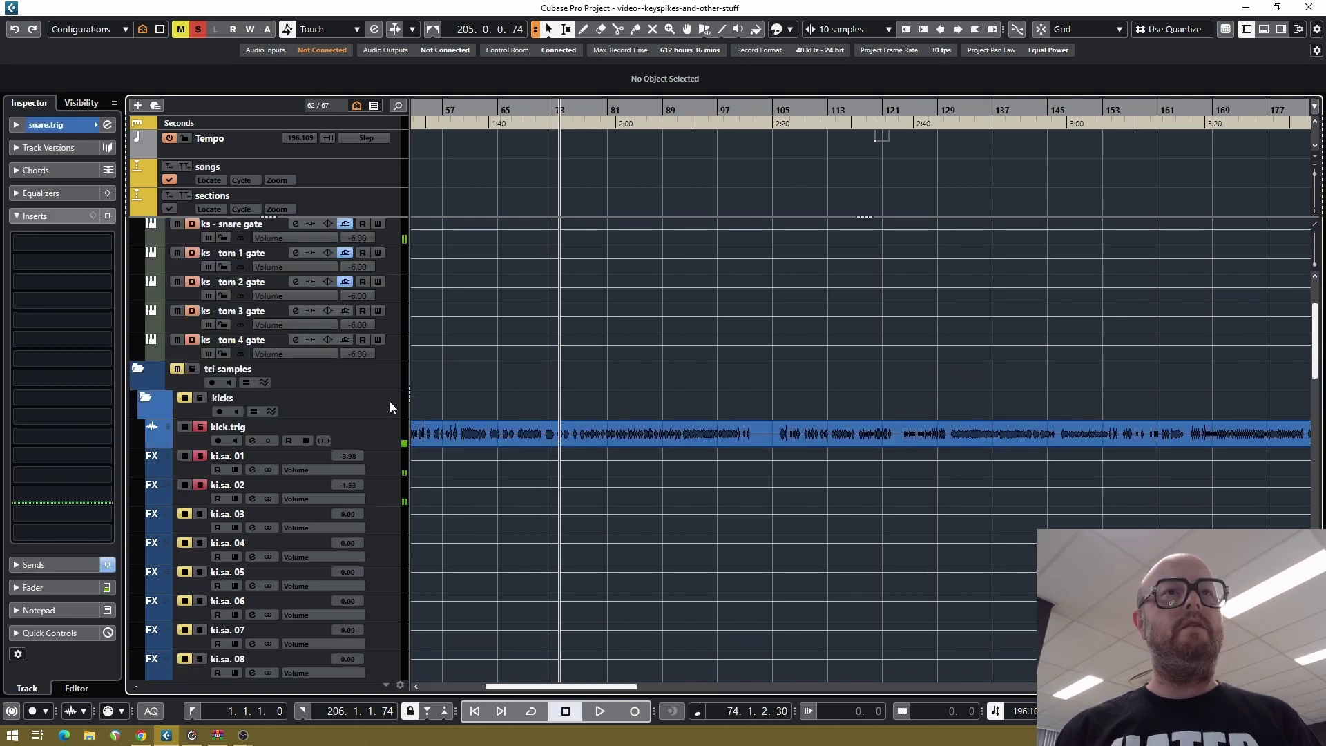
scroll(390, 402, "up", 2)
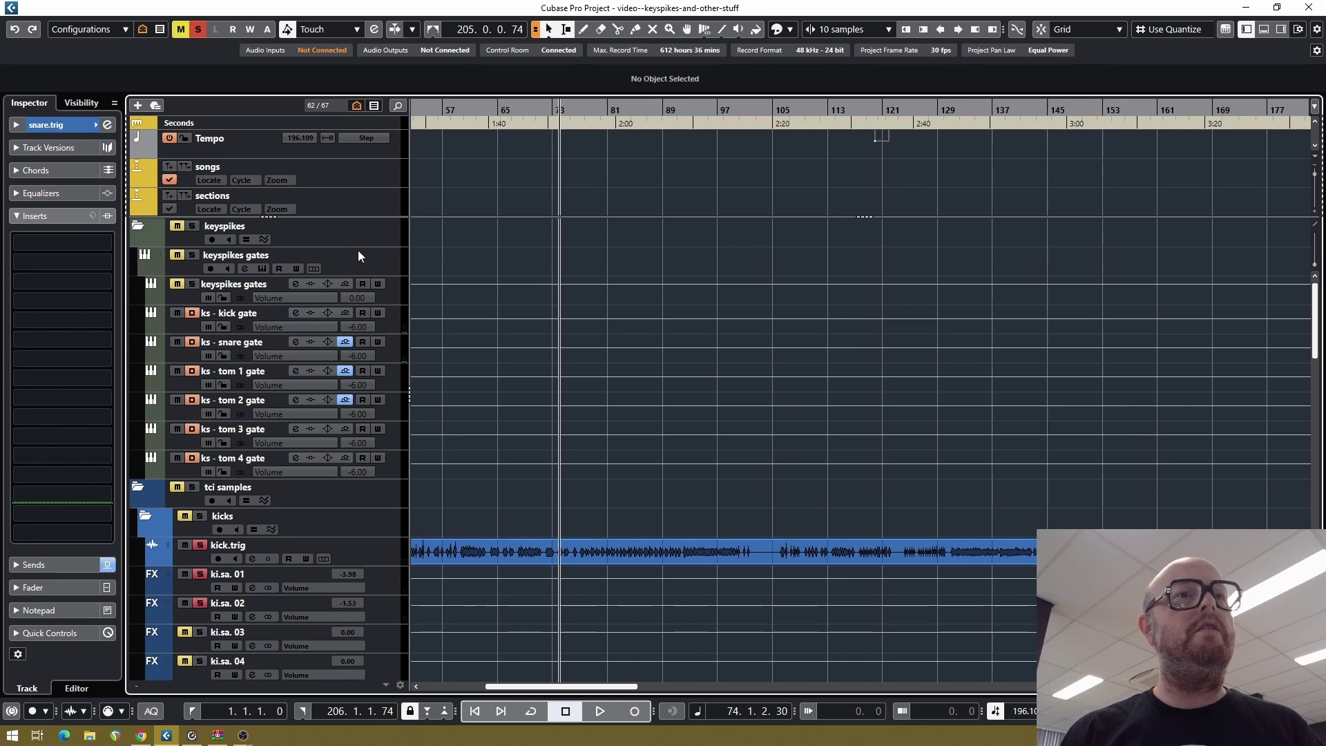
left_click(366, 495)
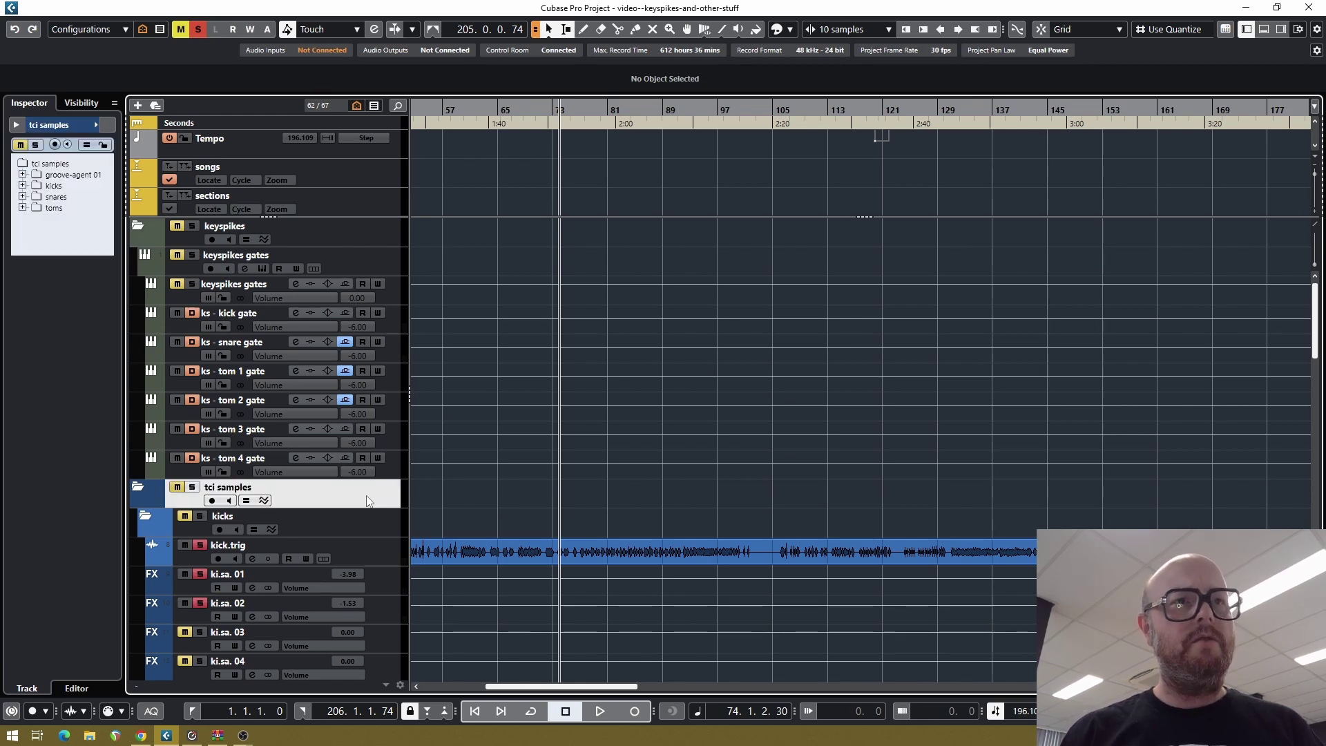
scroll(366, 496, "down", 10)
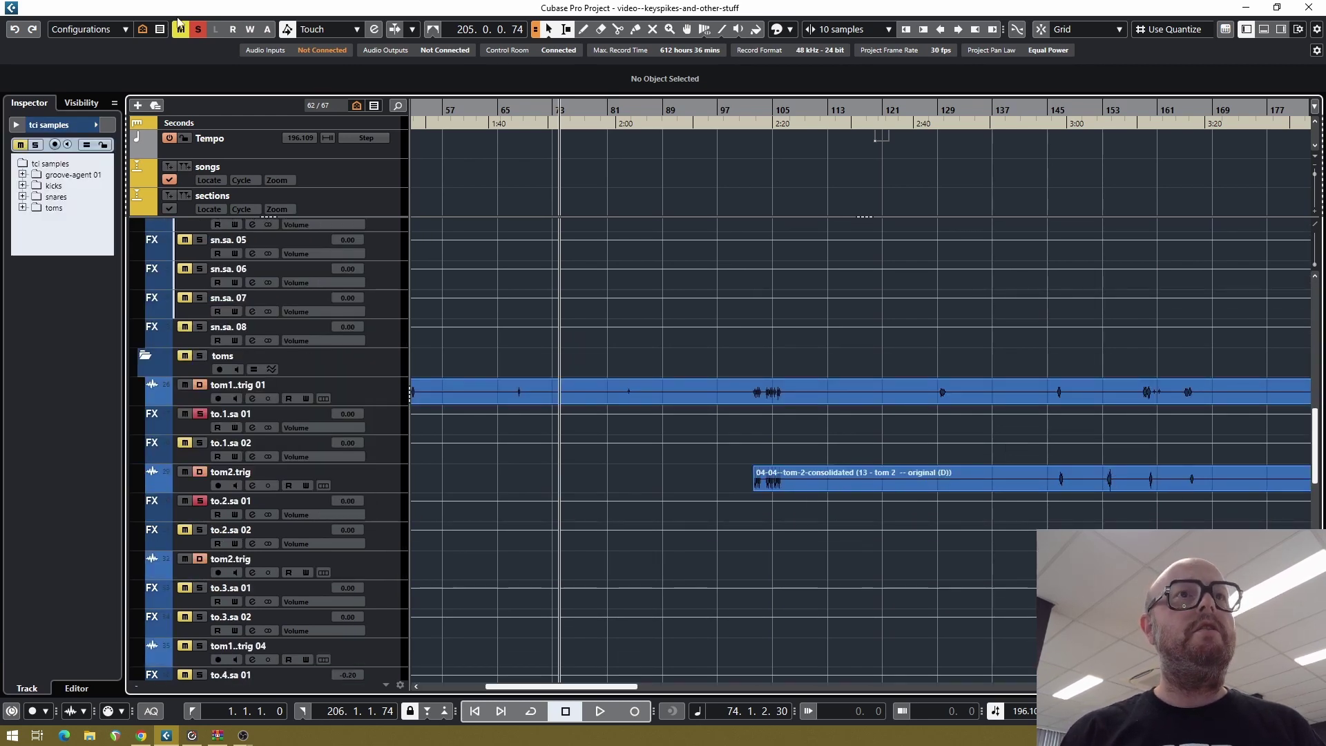
left_click(199, 30)
scroll(390, 387, "down", 5)
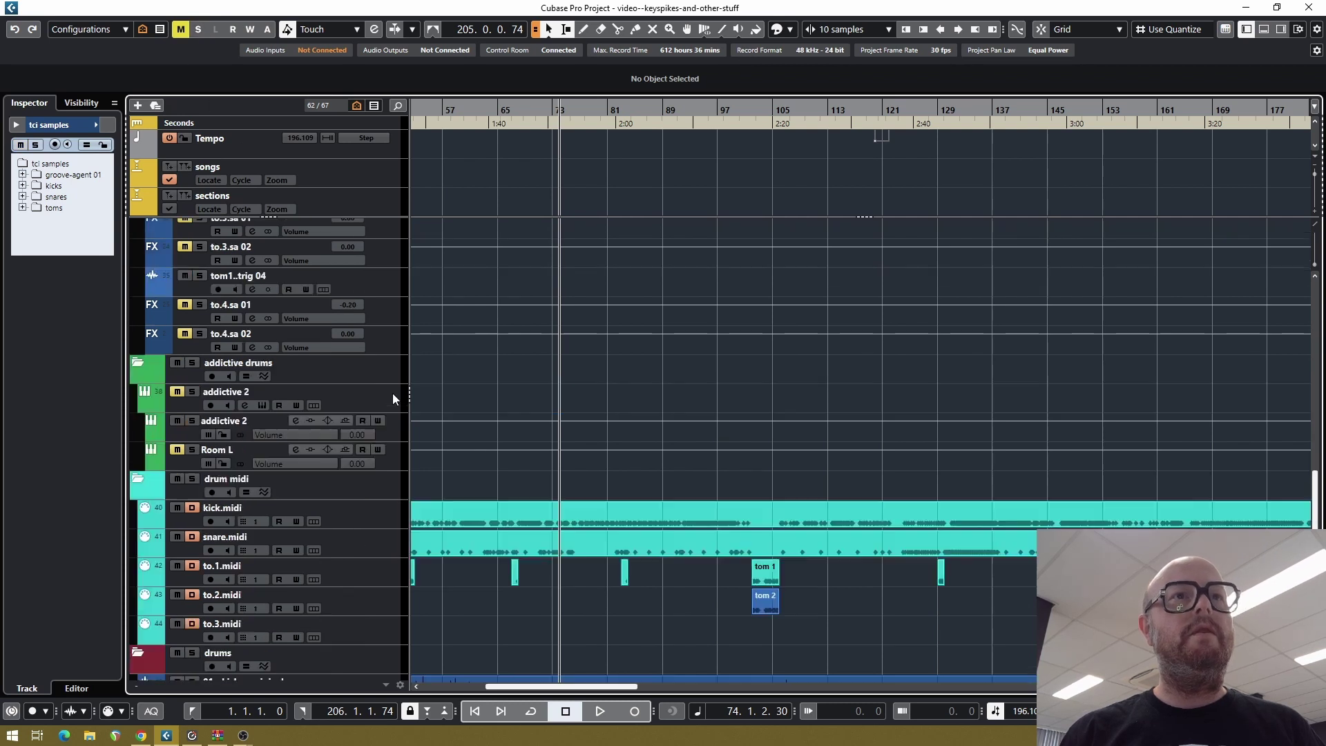
left_click(180, 31)
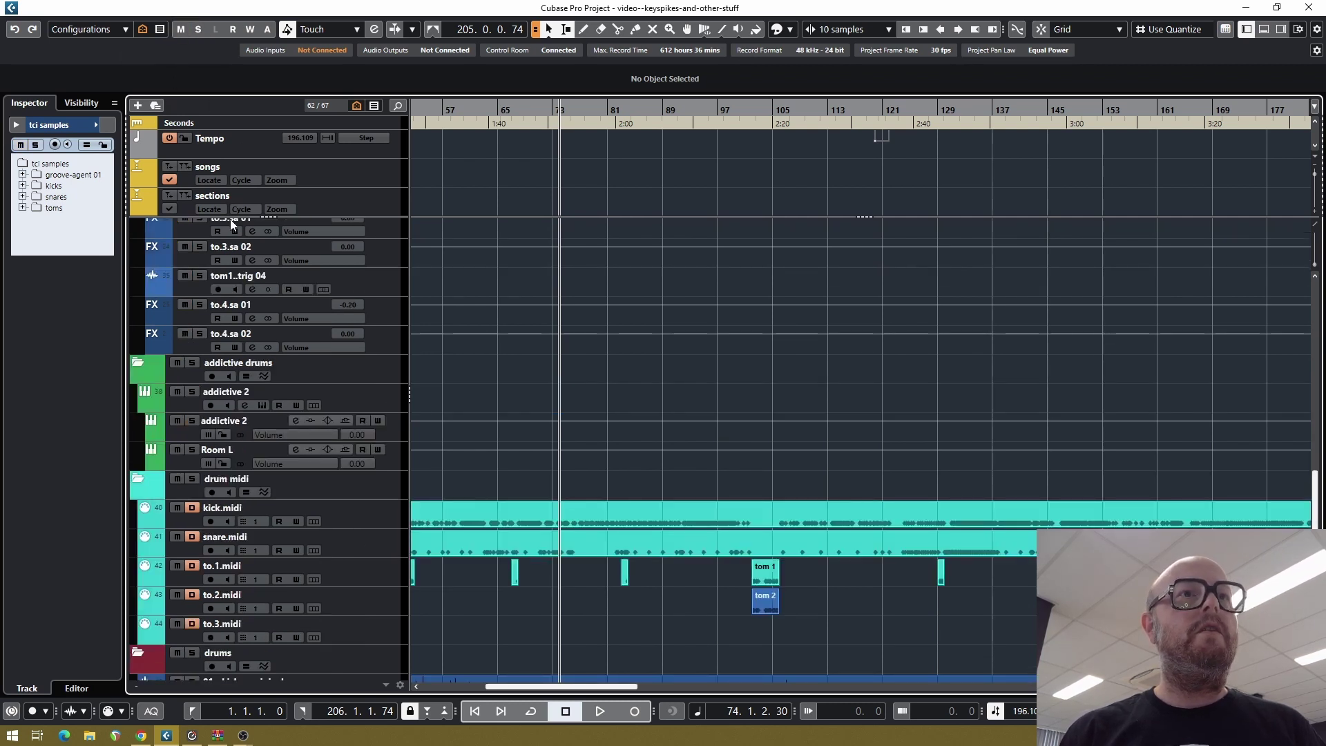
Solo the Room L track and select the kick, snare and tom MIDI tracks
left_click(194, 451)
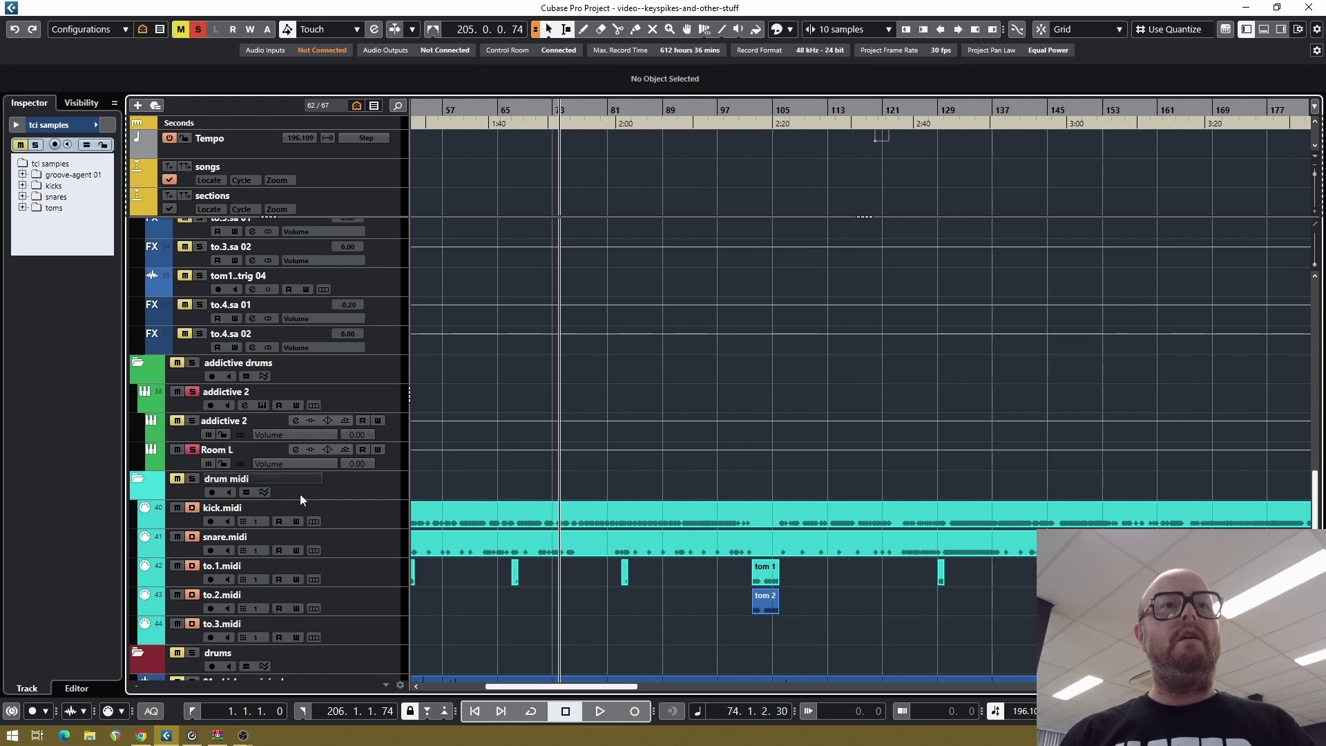
left_click(384, 524)
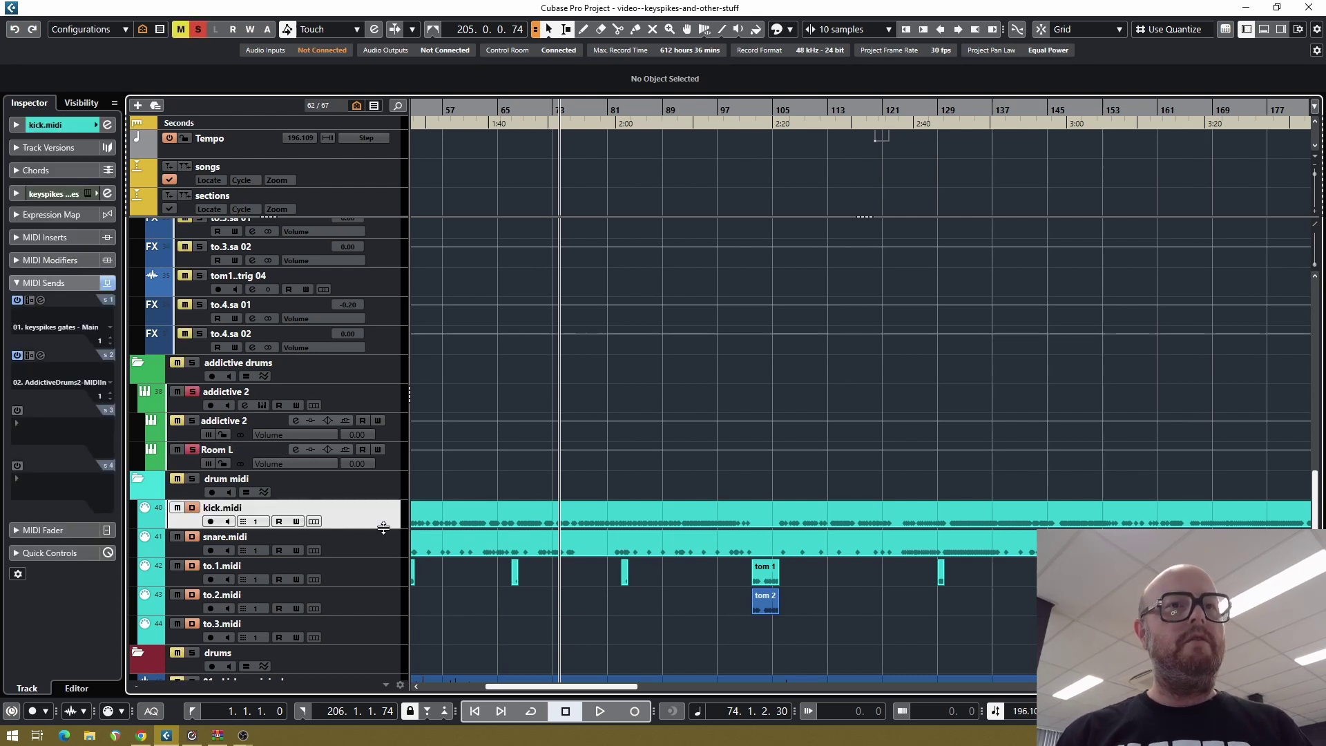
left_click(369, 601, "shift")
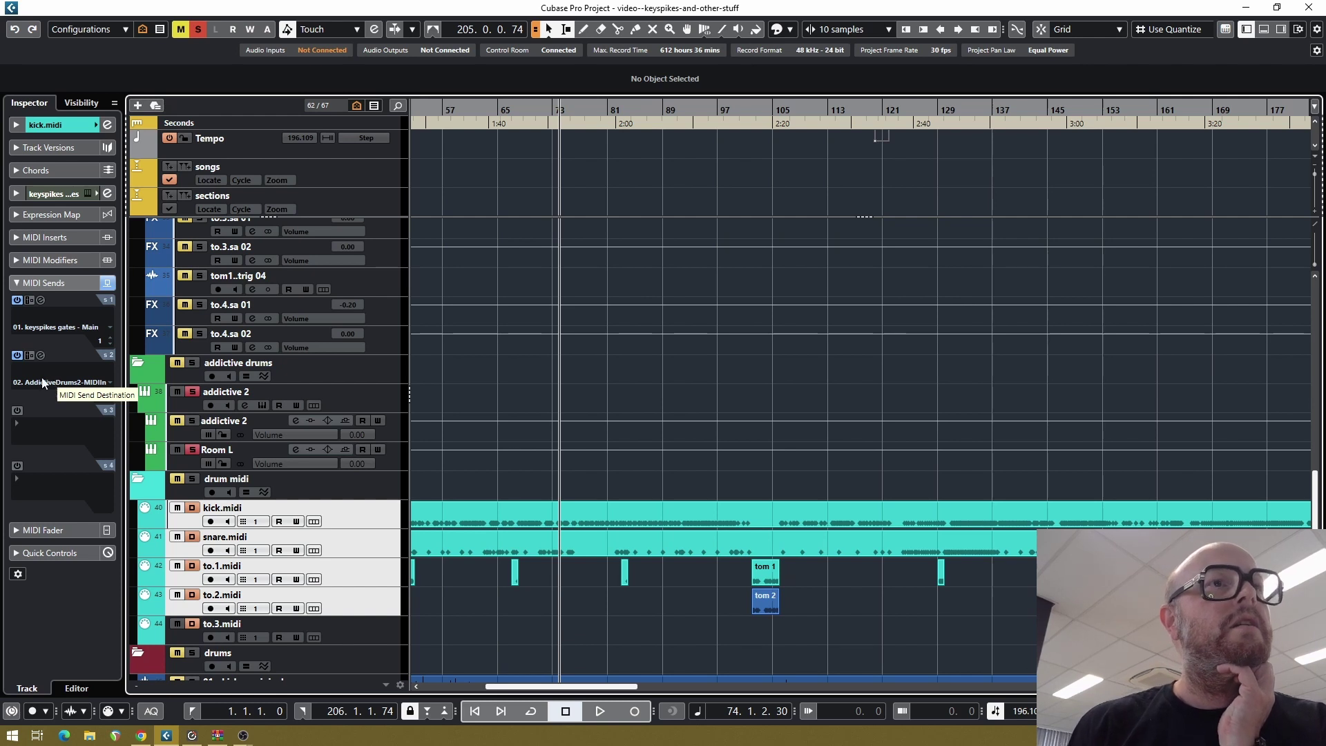
Audition Room L in the Addictive Drums editor, then unsolo it and open MixConsole
left_click(370, 456)
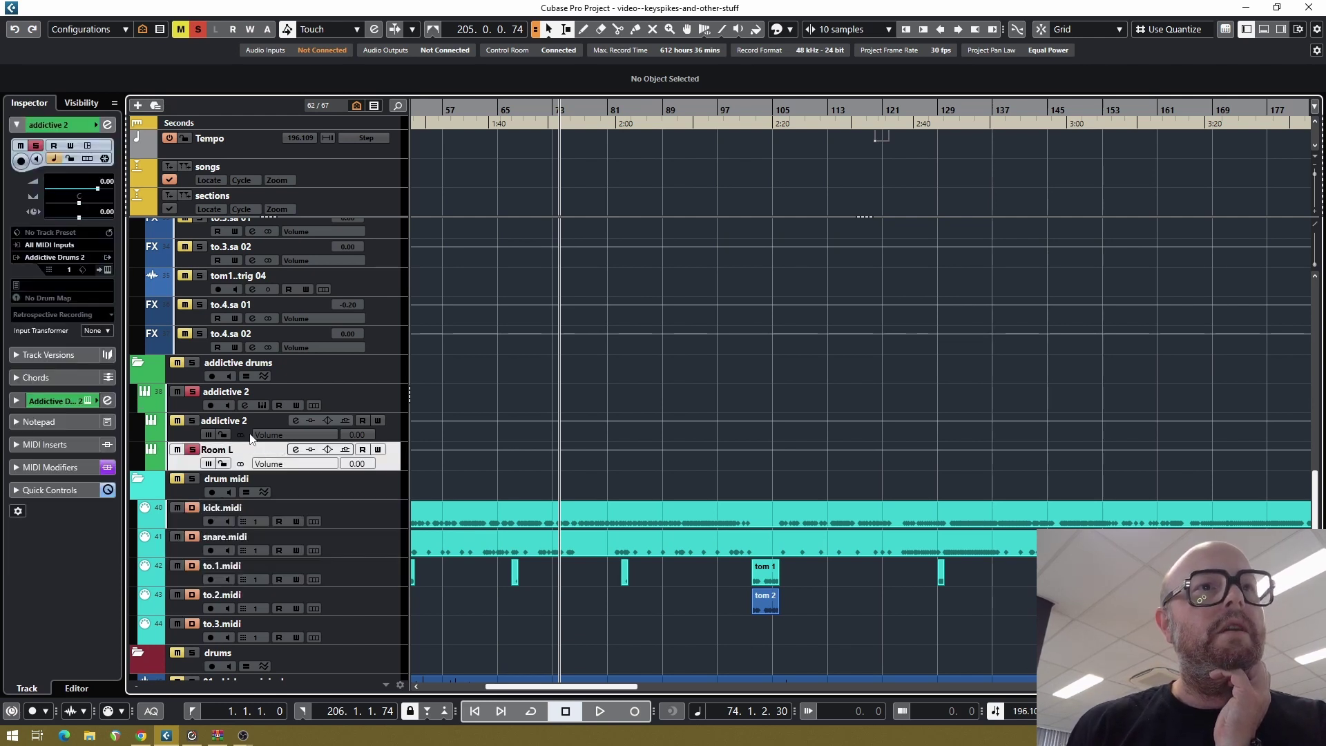
left_click(262, 404)
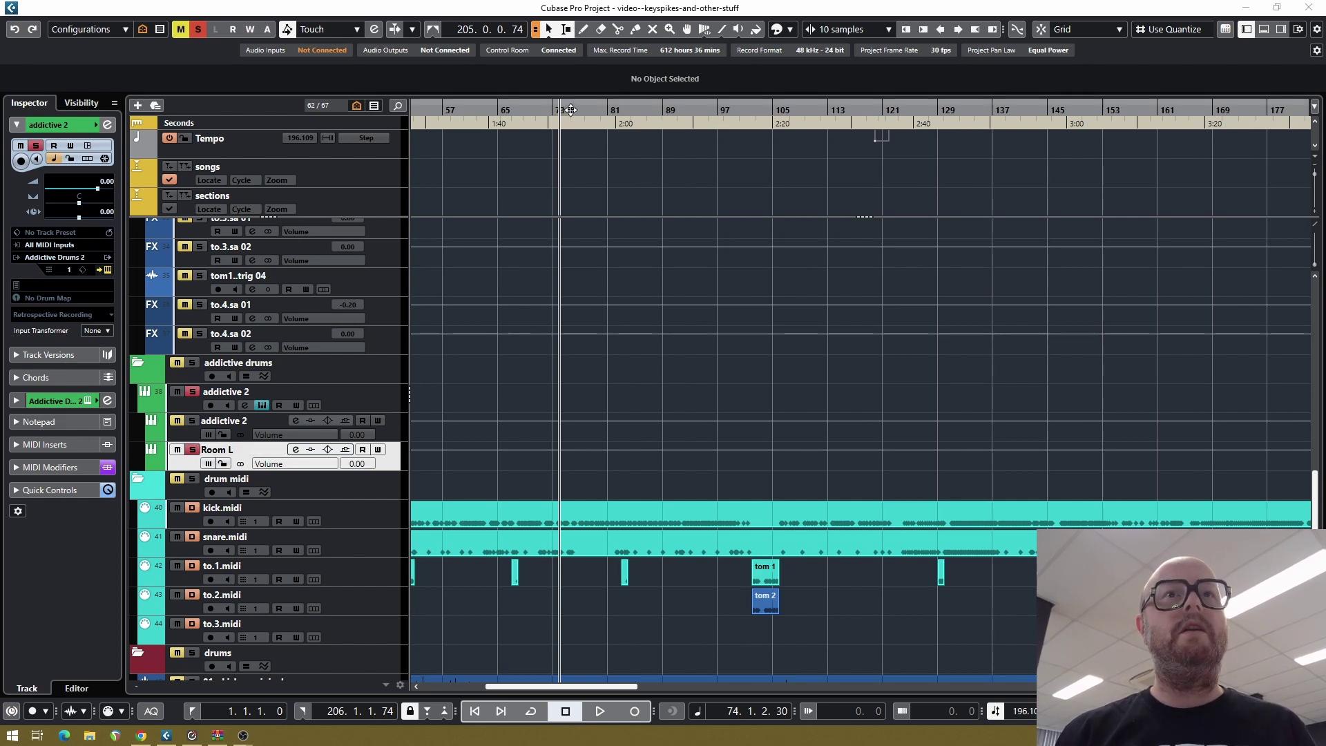
key("space")
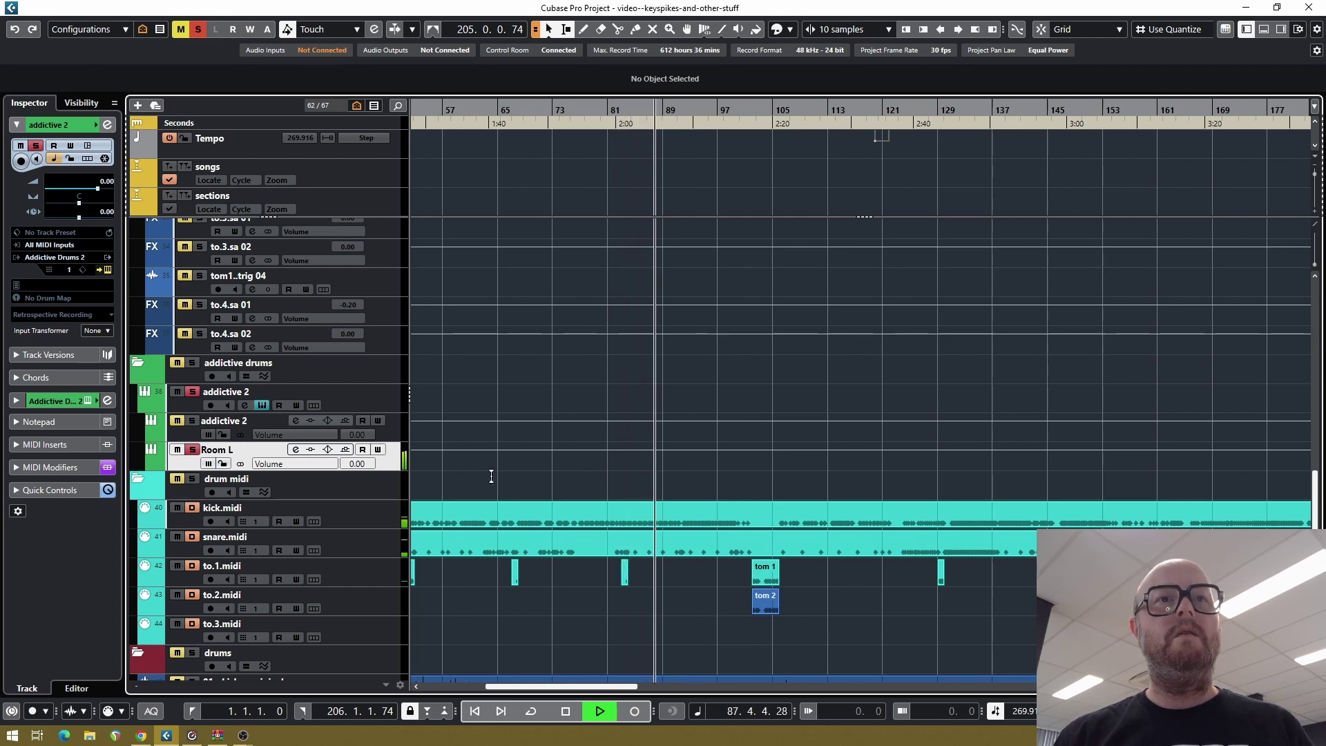
key("space")
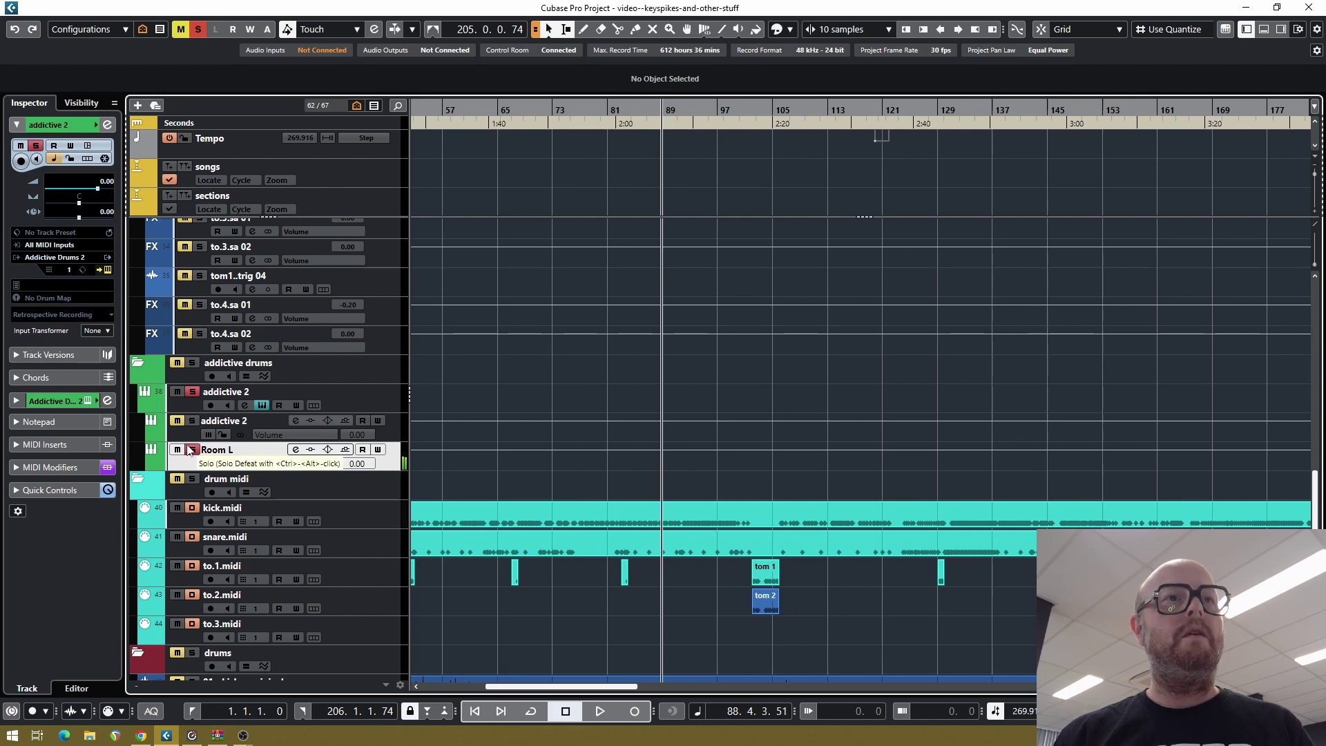
left_click(190, 449)
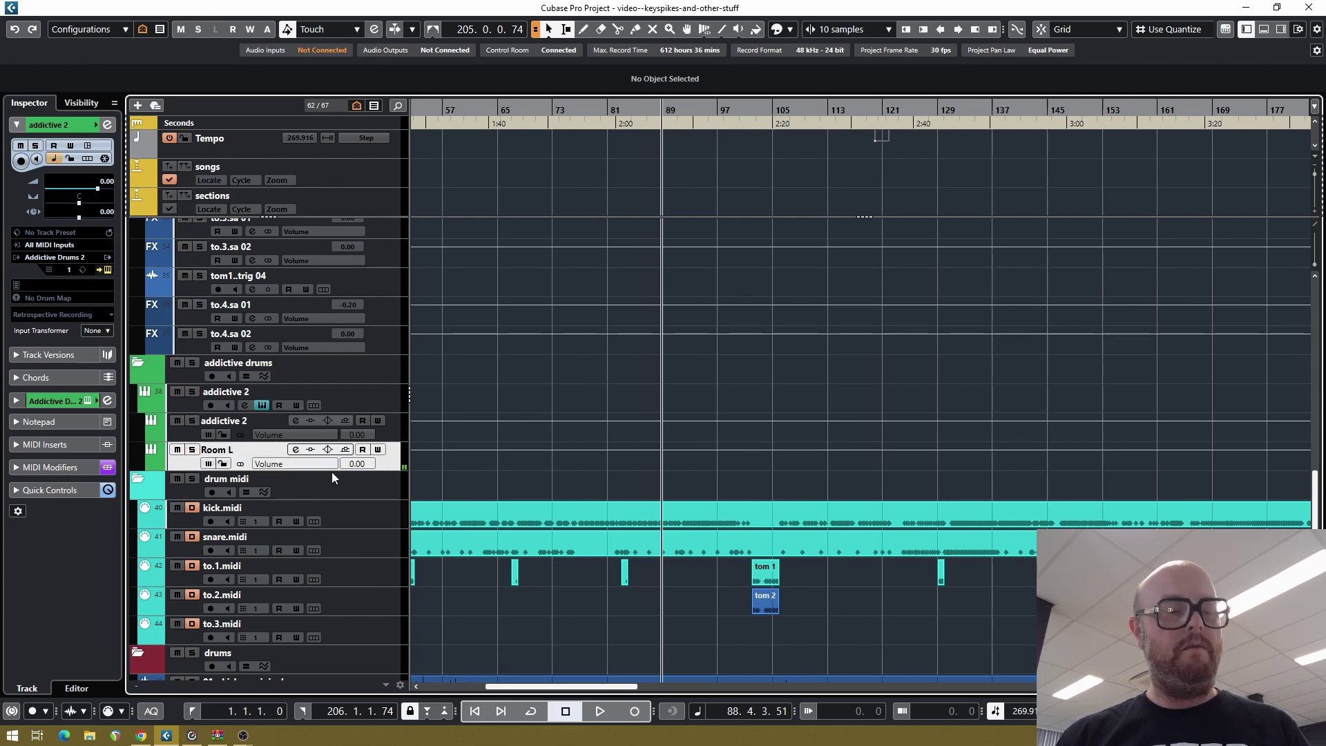
key("F3")
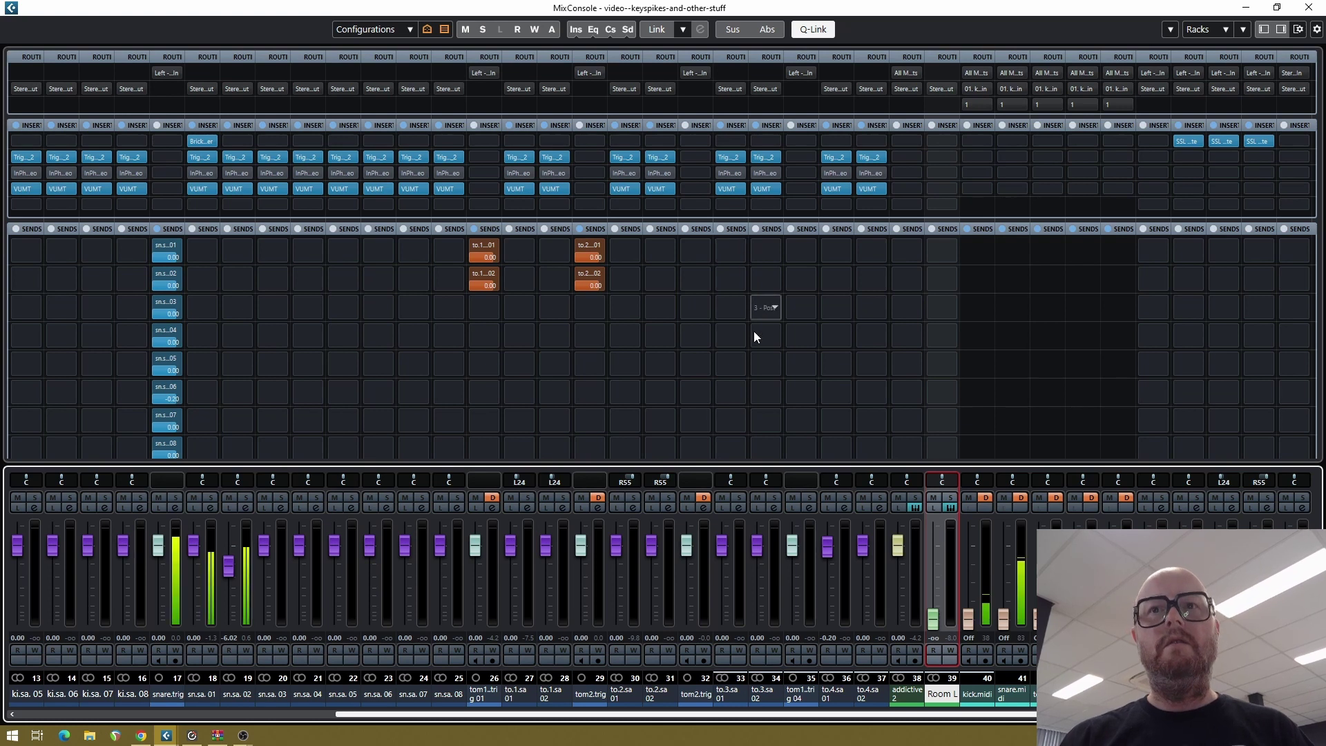
Raise the Room L fader to -2.45 dB and scroll back to the kick channels
left_click_drag(935, 624, 932, 562)
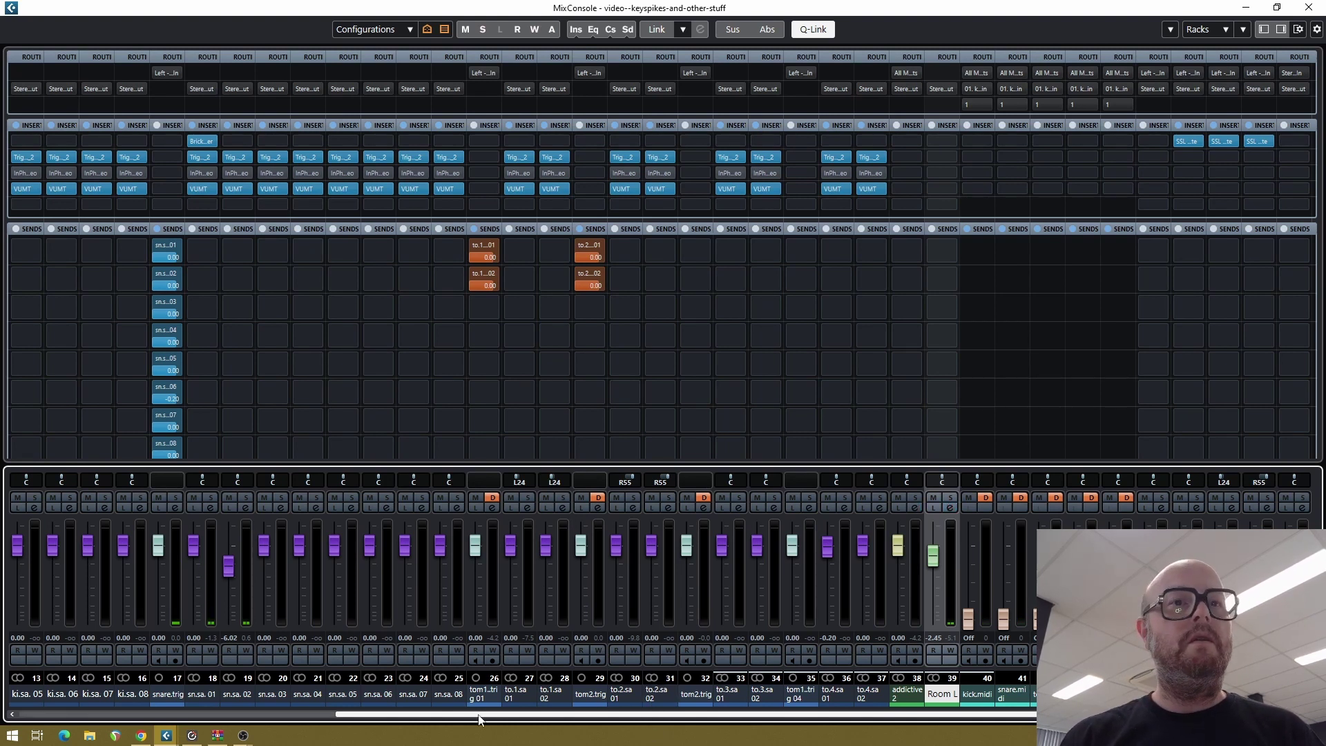
left_click_drag(479, 718, 173, 718)
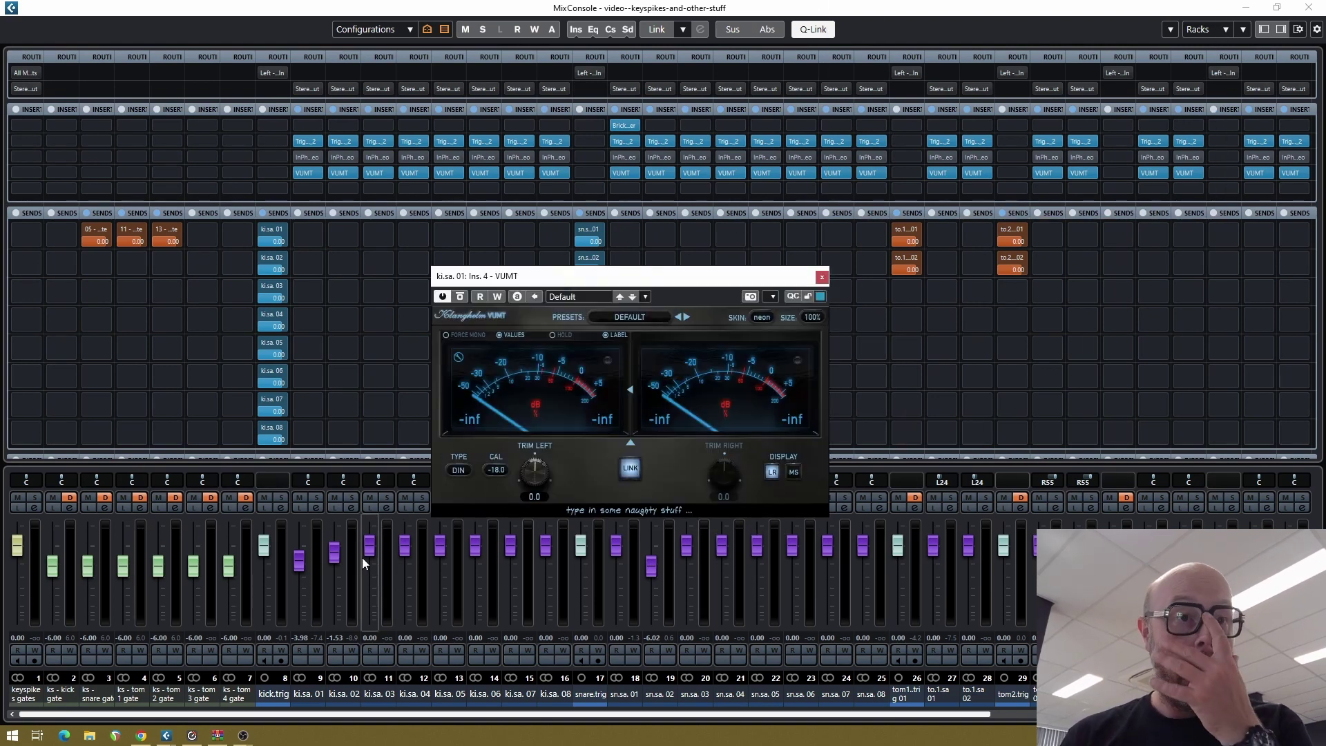
Solo ki.sa. 01 and set its VUMT trim to -1.0 dB while playing
left_click(313, 493)
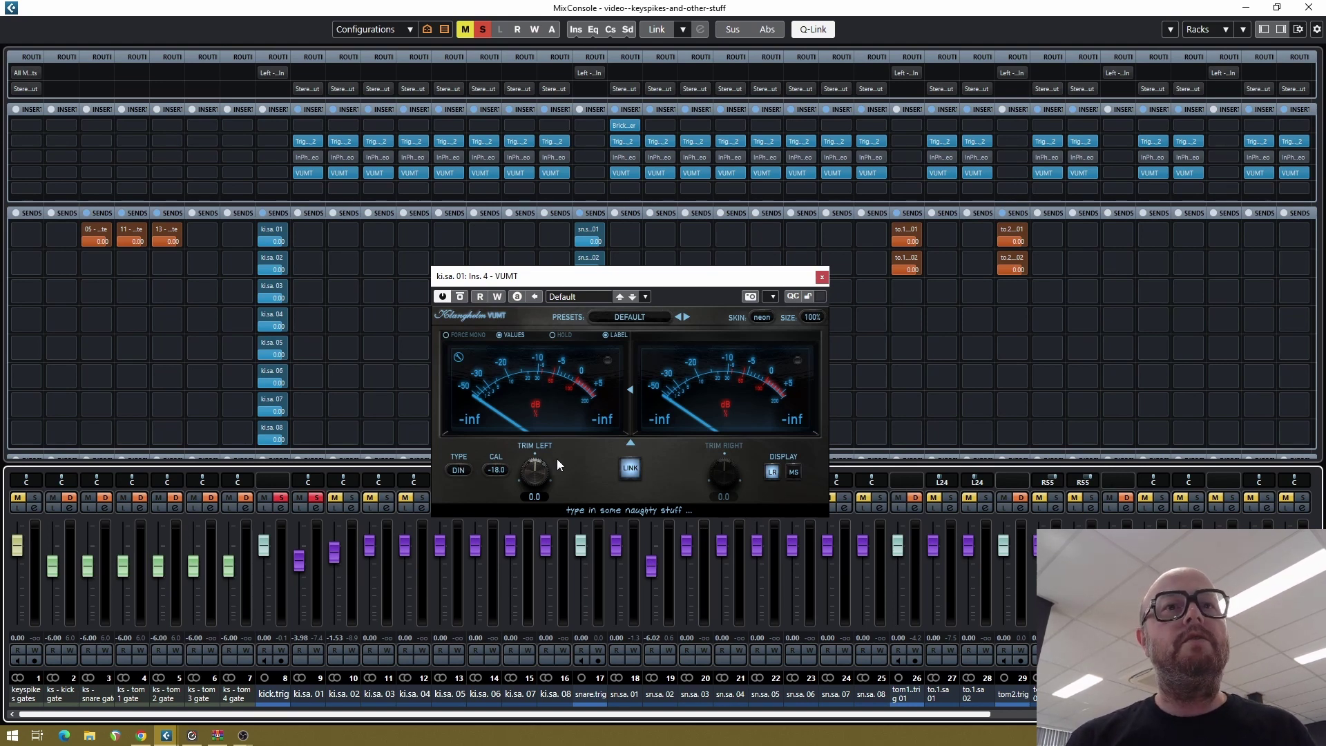
key("space")
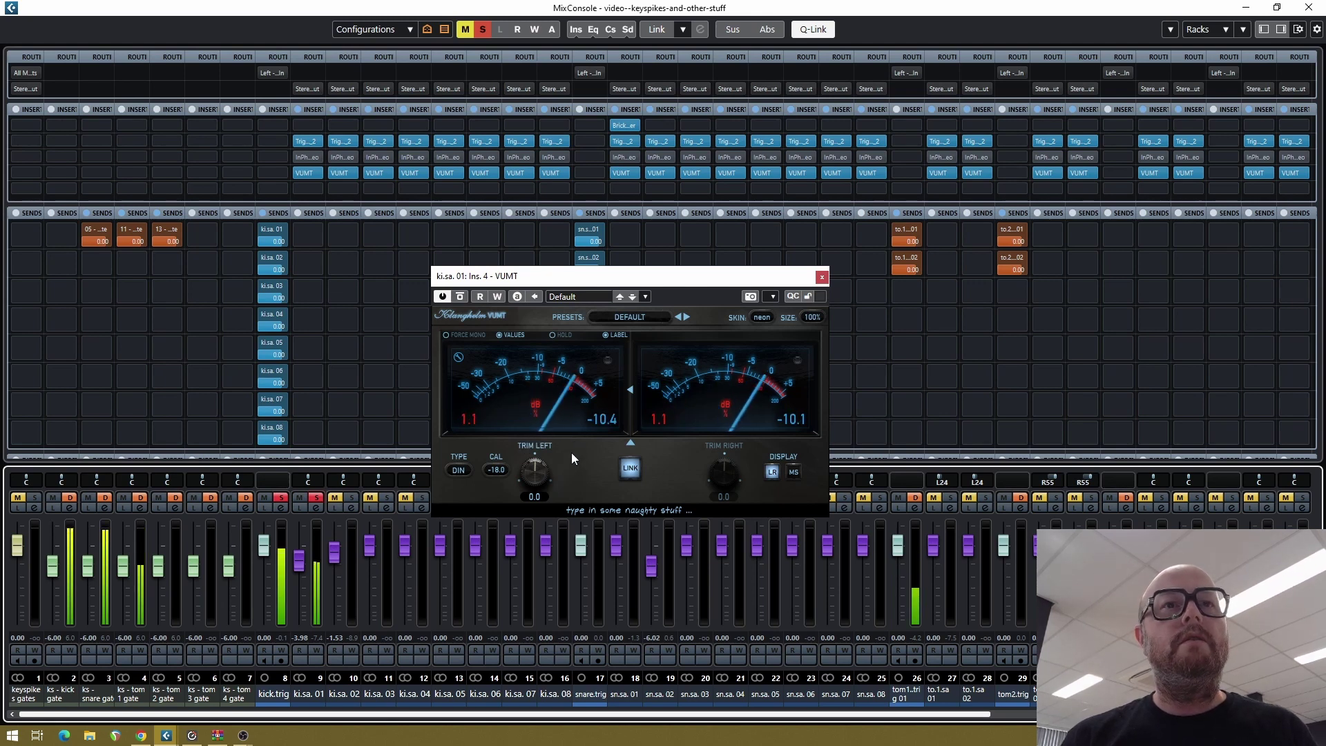
left_click(471, 420)
left_click(534, 496)
type("0")
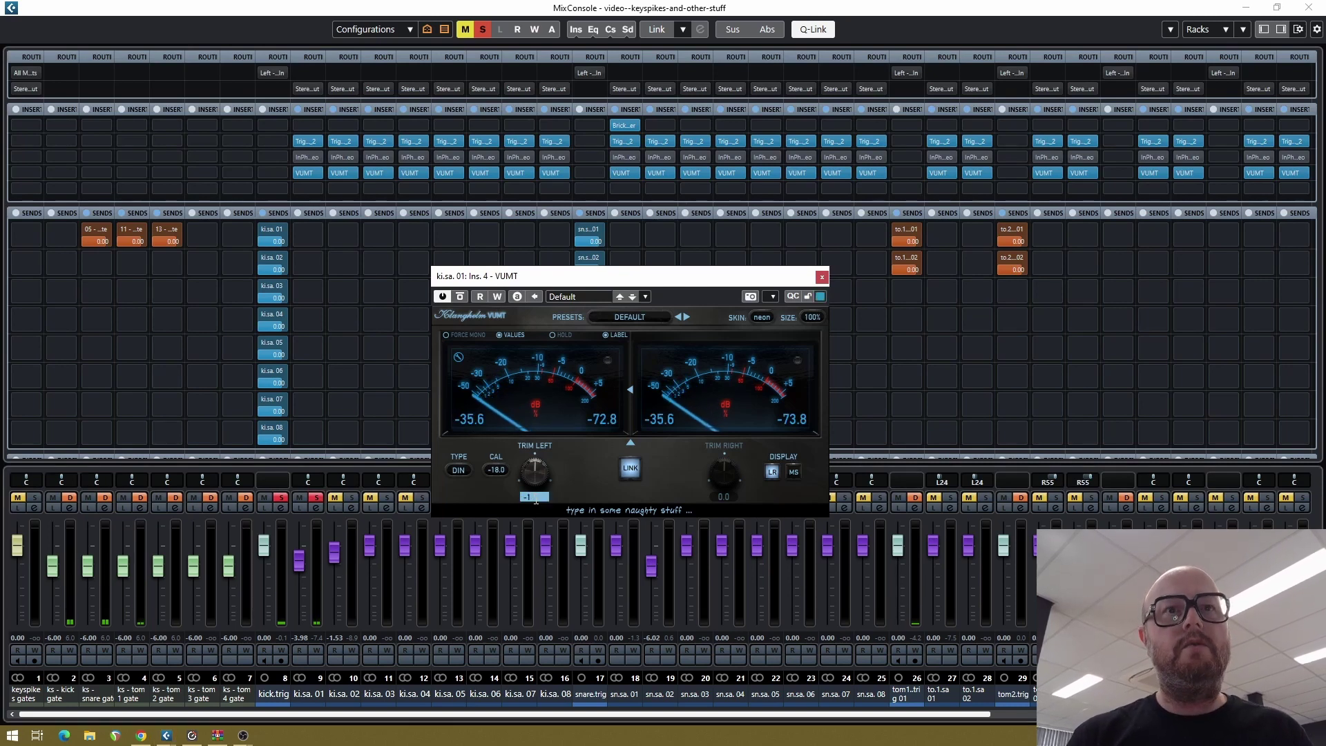
type("1")
key("Return")
left_click(823, 276)
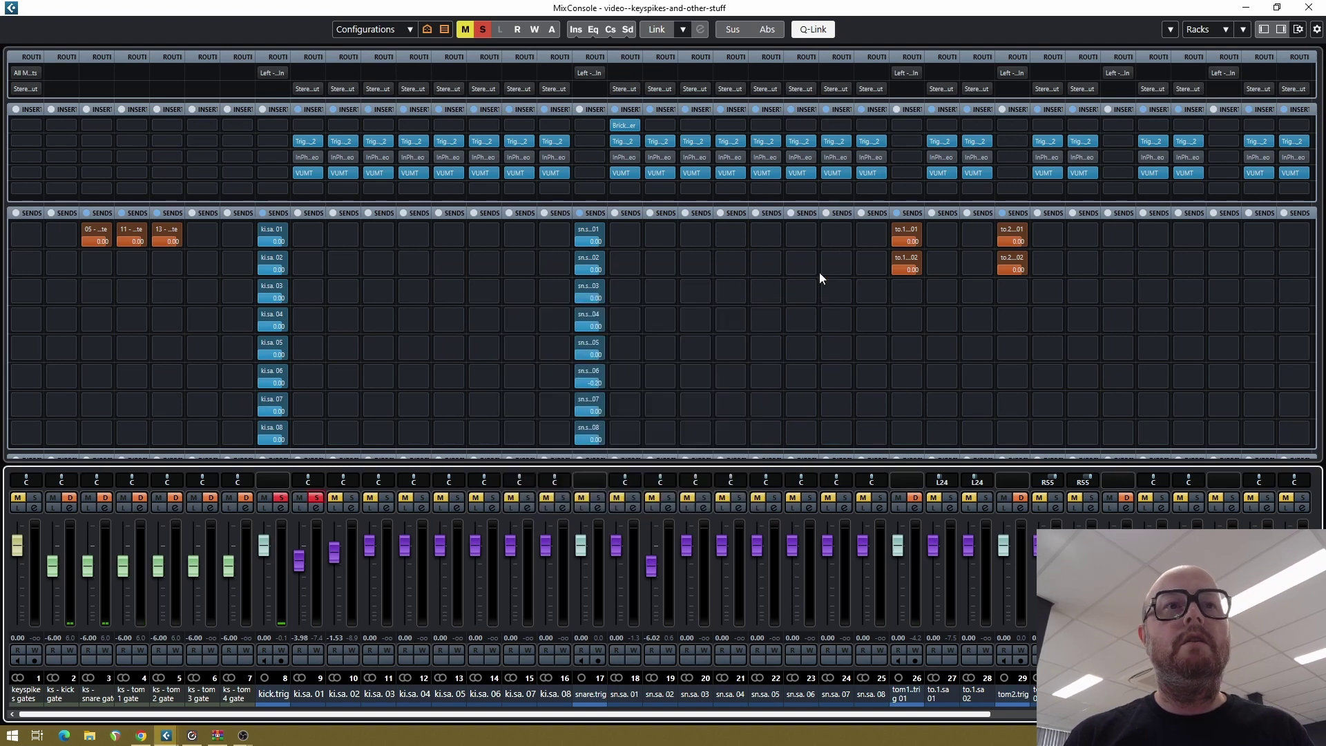
Set ki.sa. 02's VUMT trim to -1.0 dB, then clear the kick solo
left_click(350, 499, "ctrl")
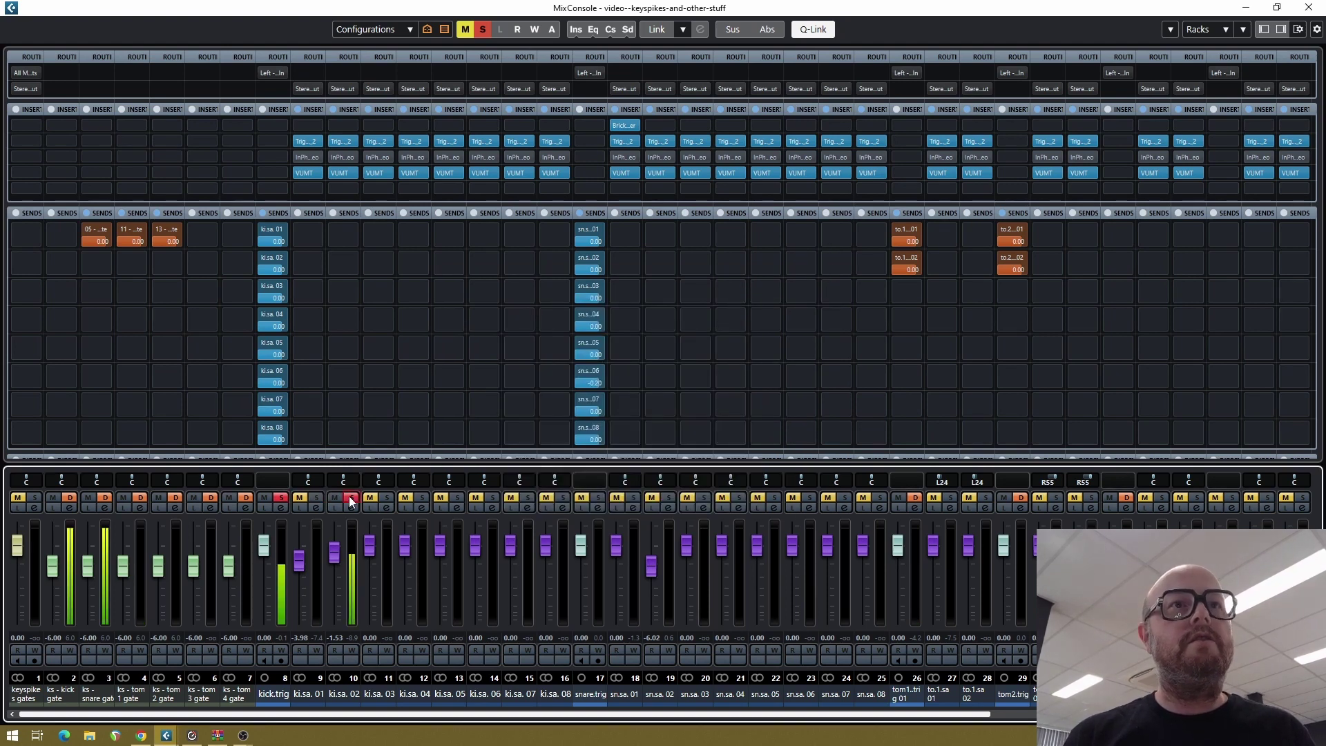
left_click(333, 174)
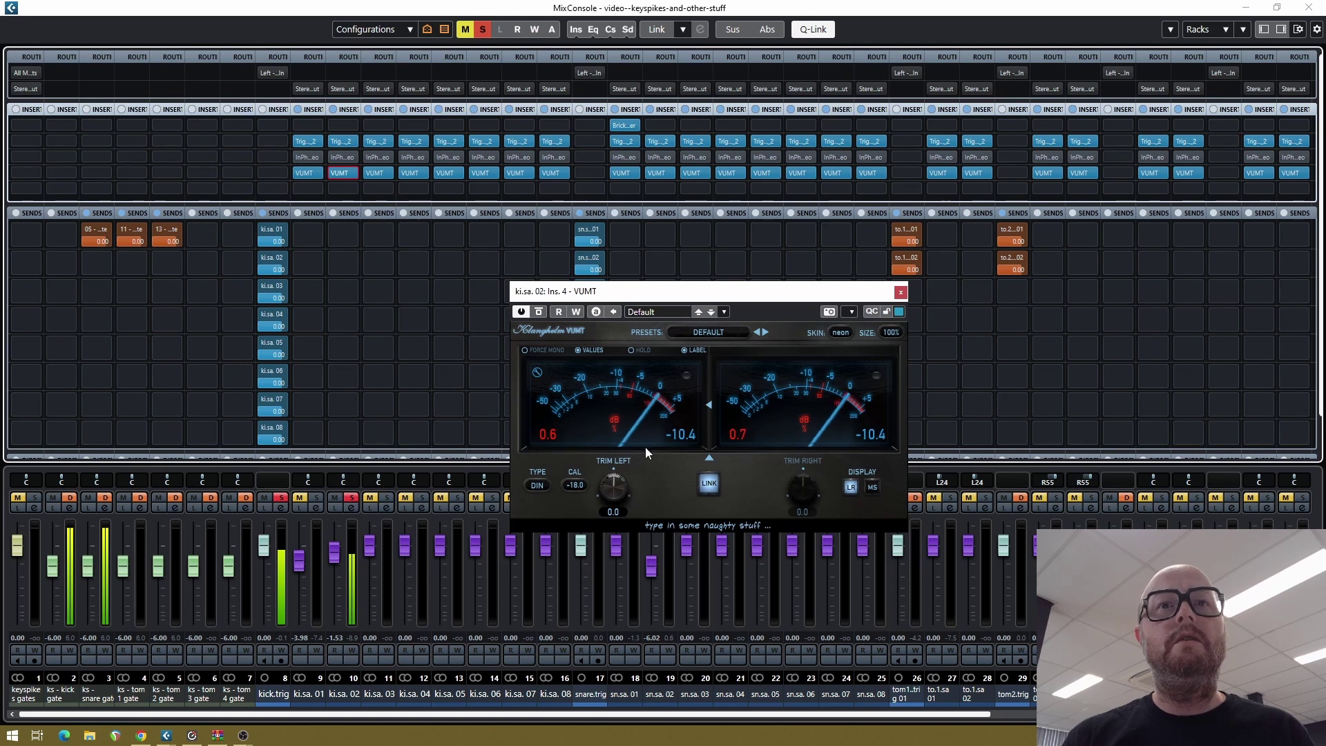
double_click(609, 511)
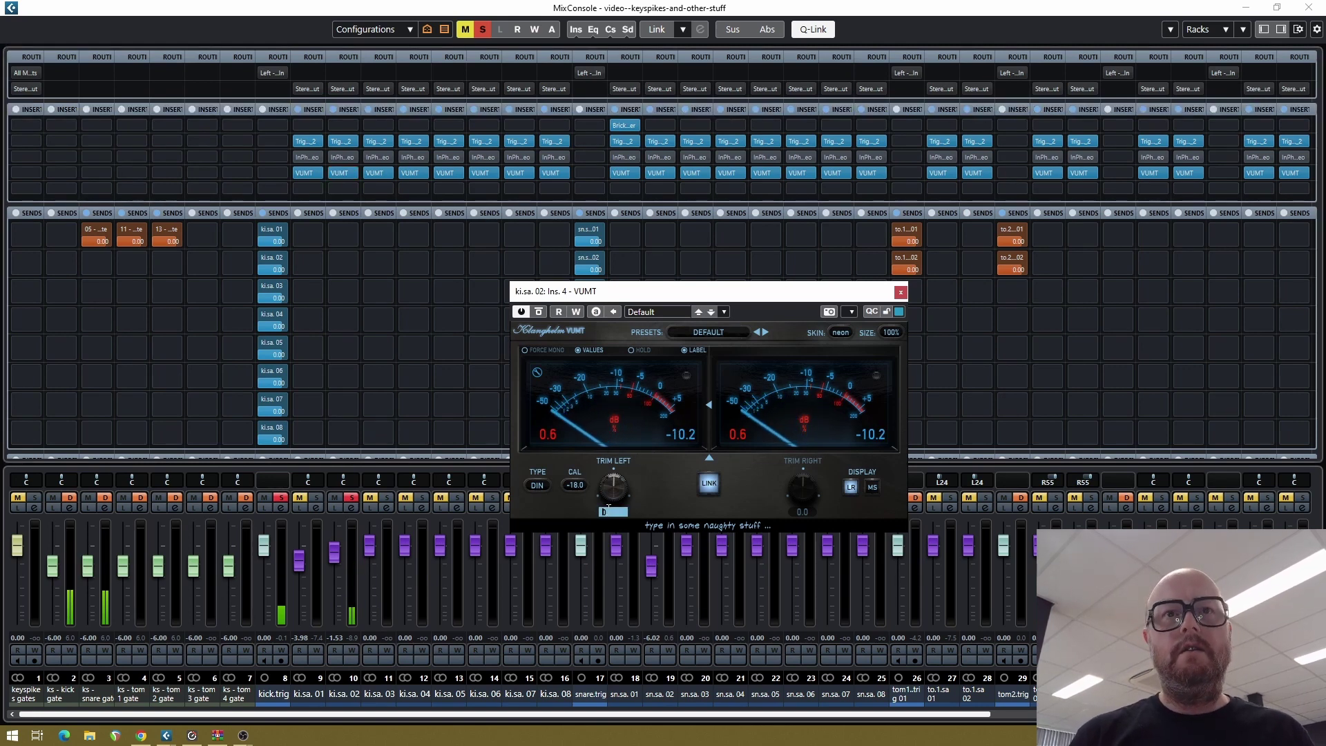
type("-1")
key("Return")
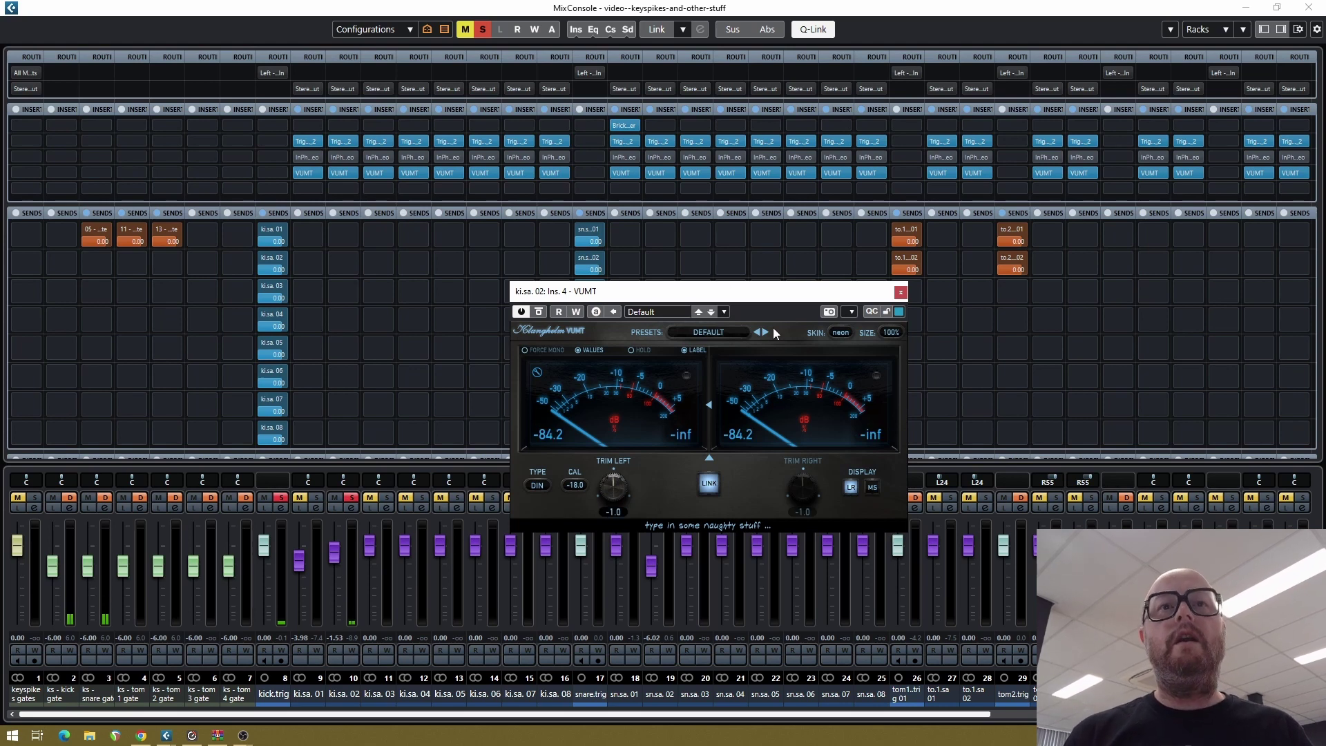
left_click(900, 291)
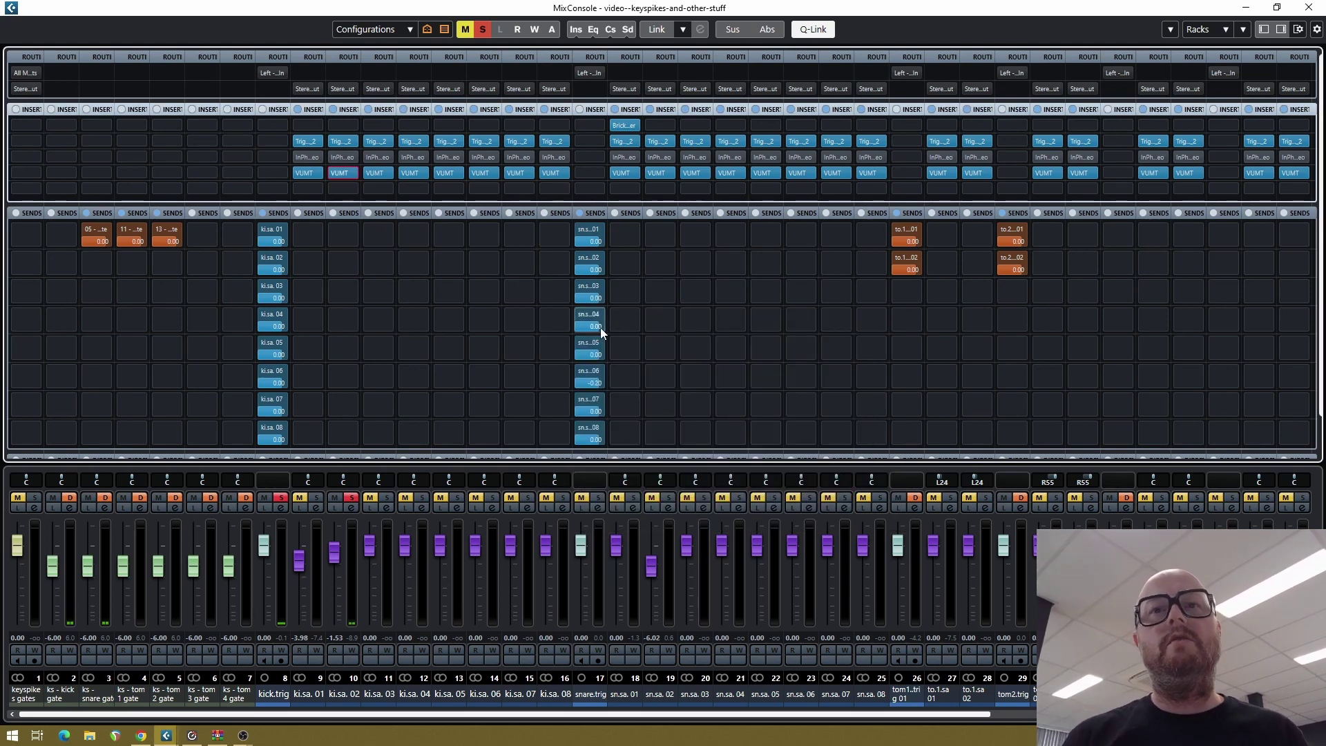
left_click(283, 497)
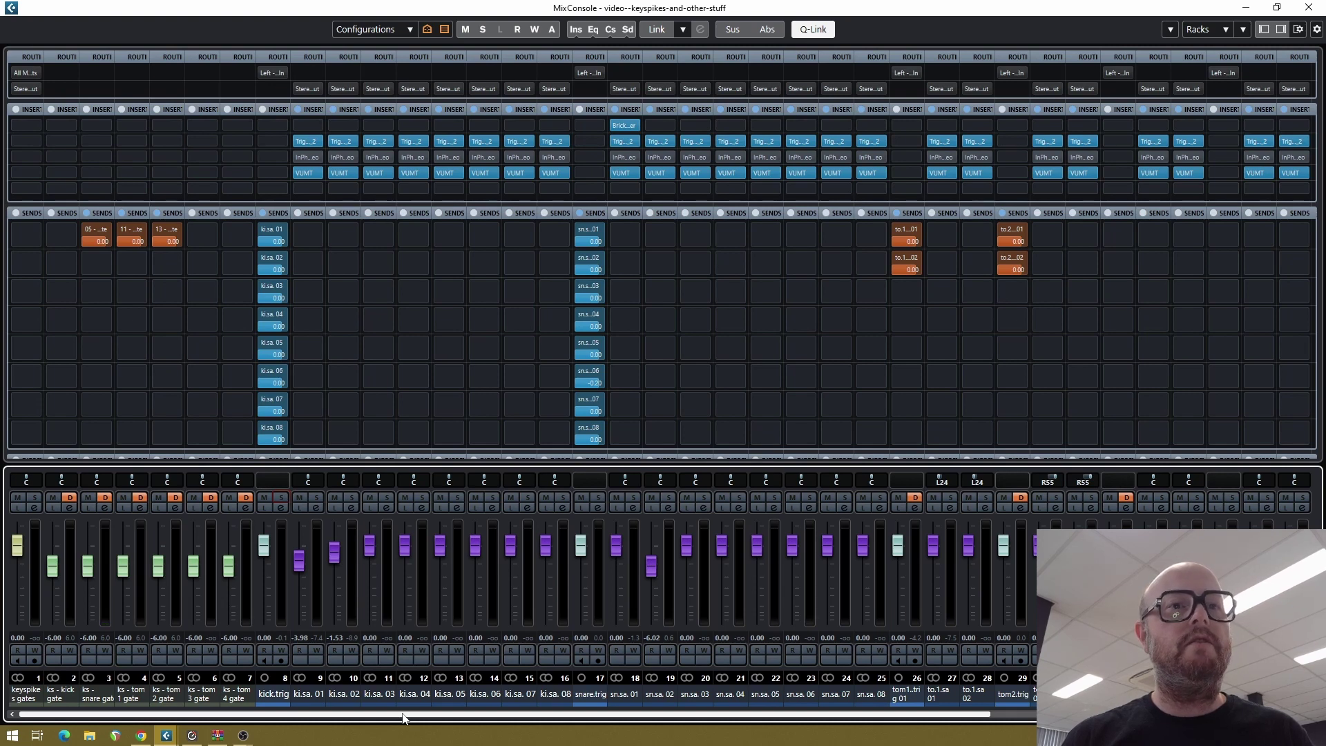
left_click_drag(404, 718, 811, 737)
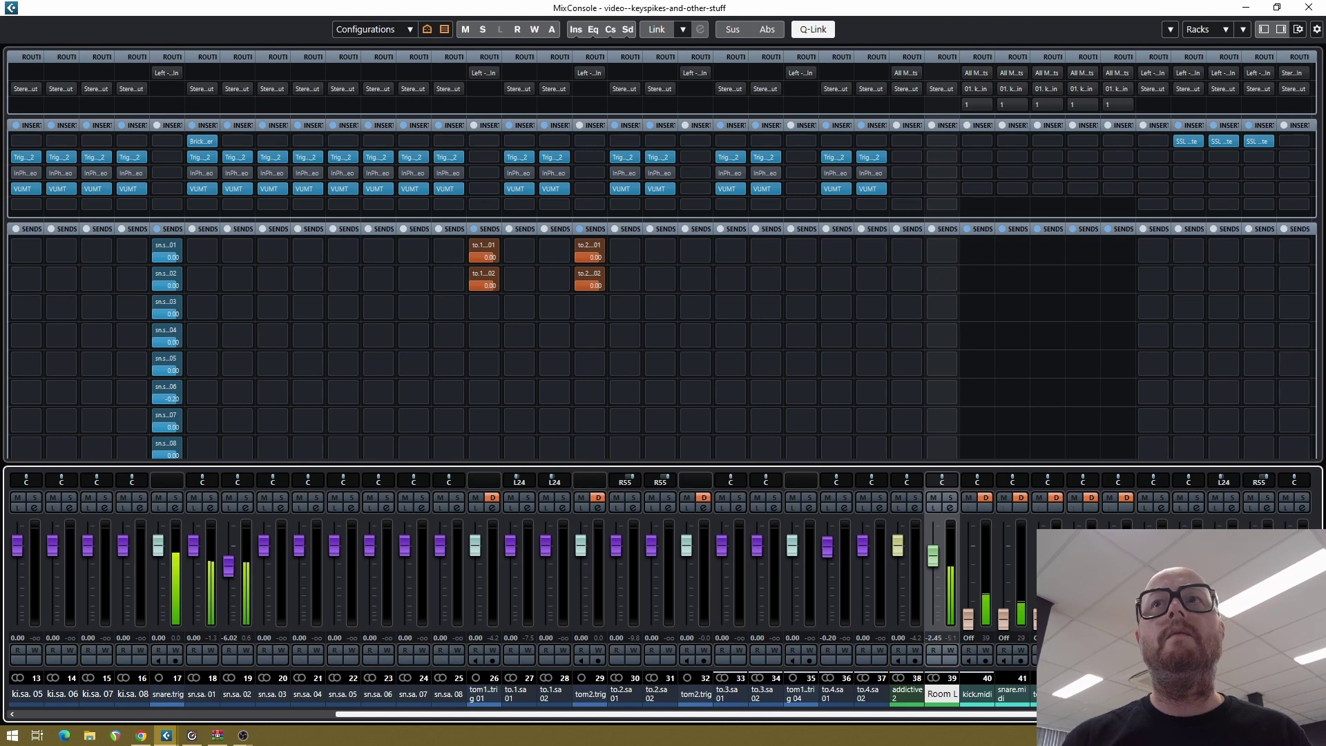